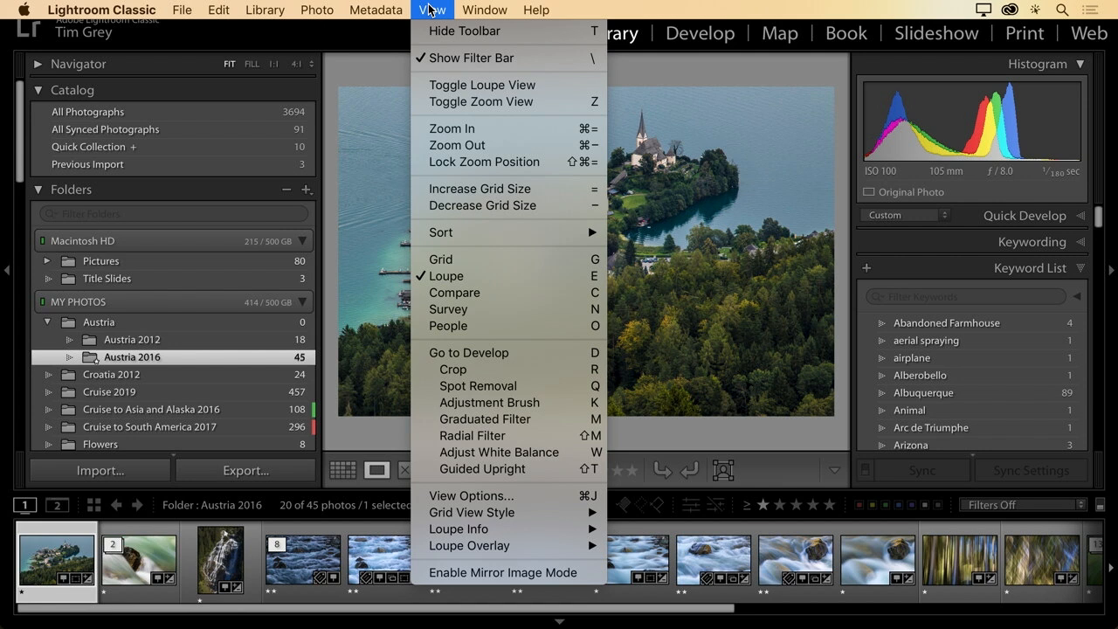
Step: Cycle the screen mode through normal, full screen with menu bar and full screen, ending in full screen
click(428, 9)
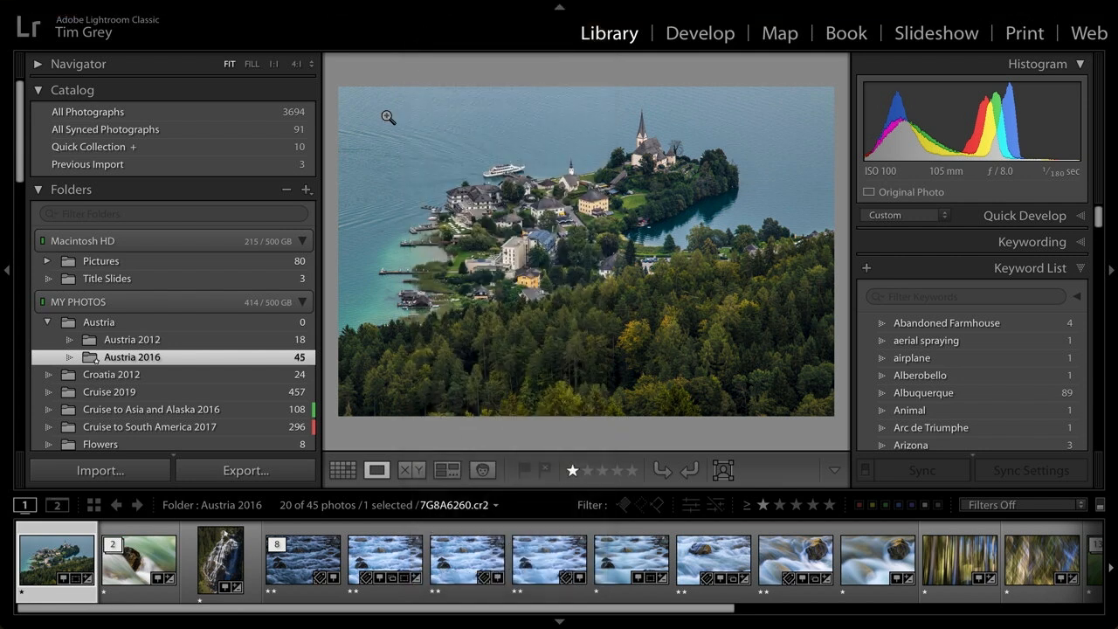
key(f)
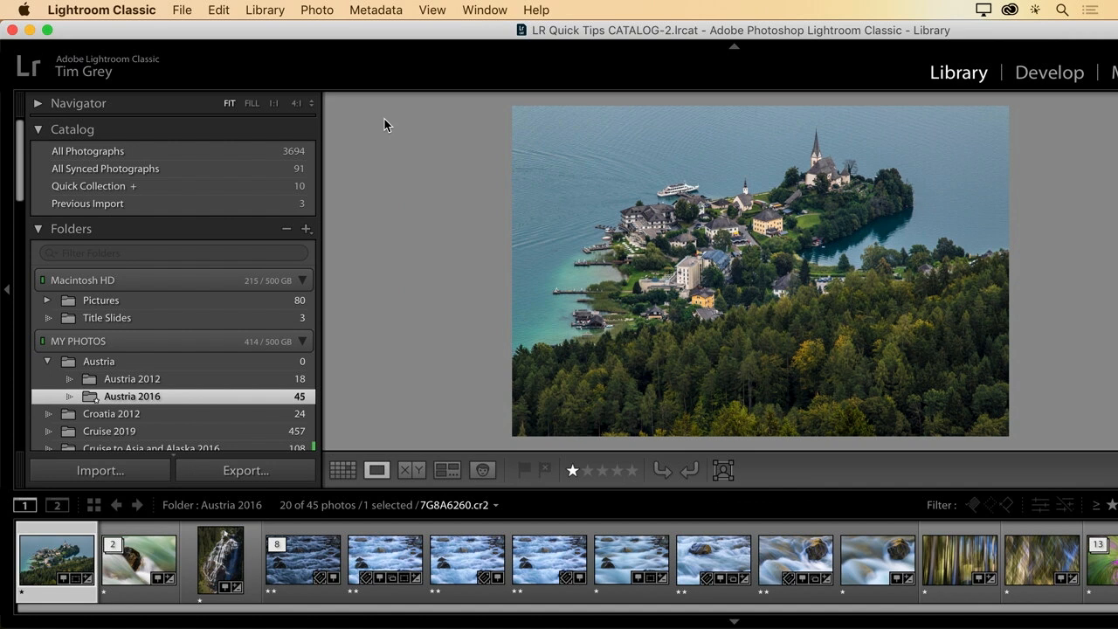
drag(63, 32, 40, 43)
key(shift+f)
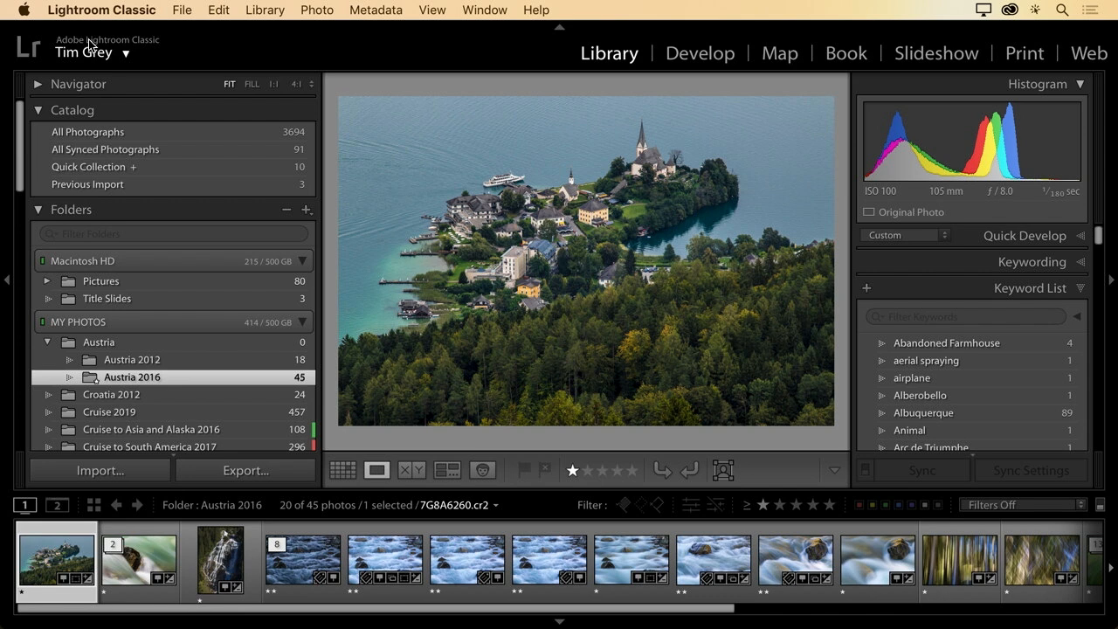
key(shift+f)
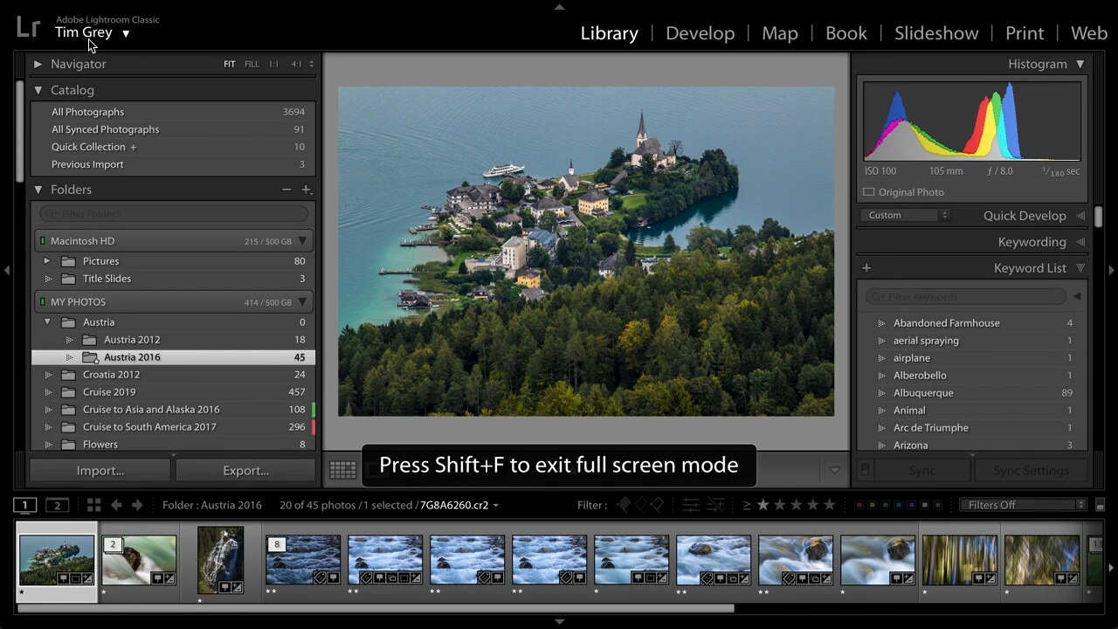
key(shift+f)
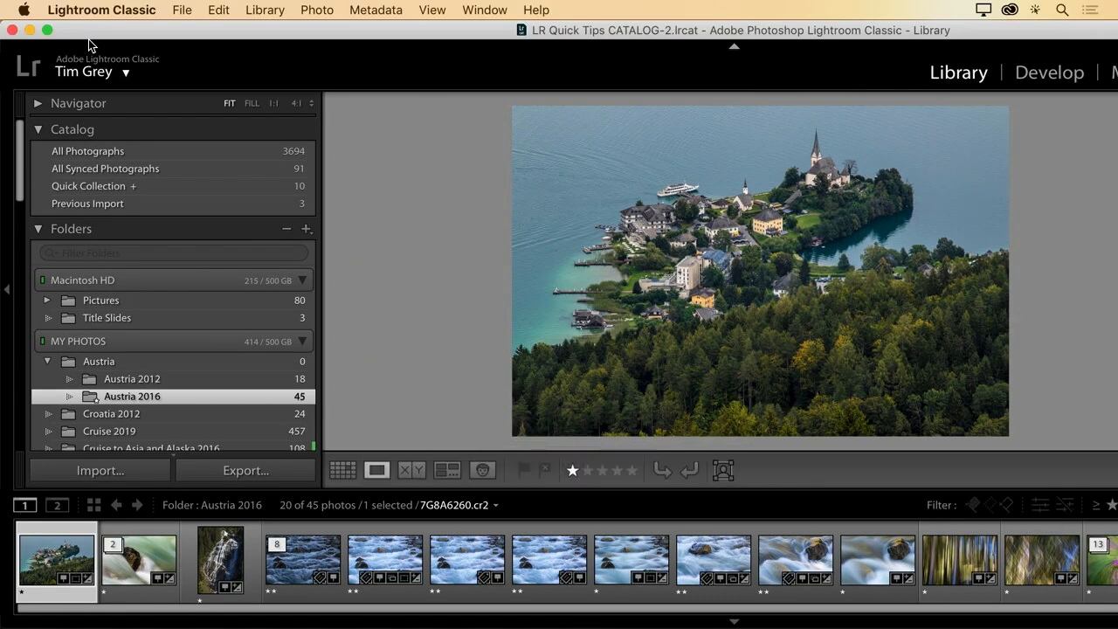
key(shift+f)
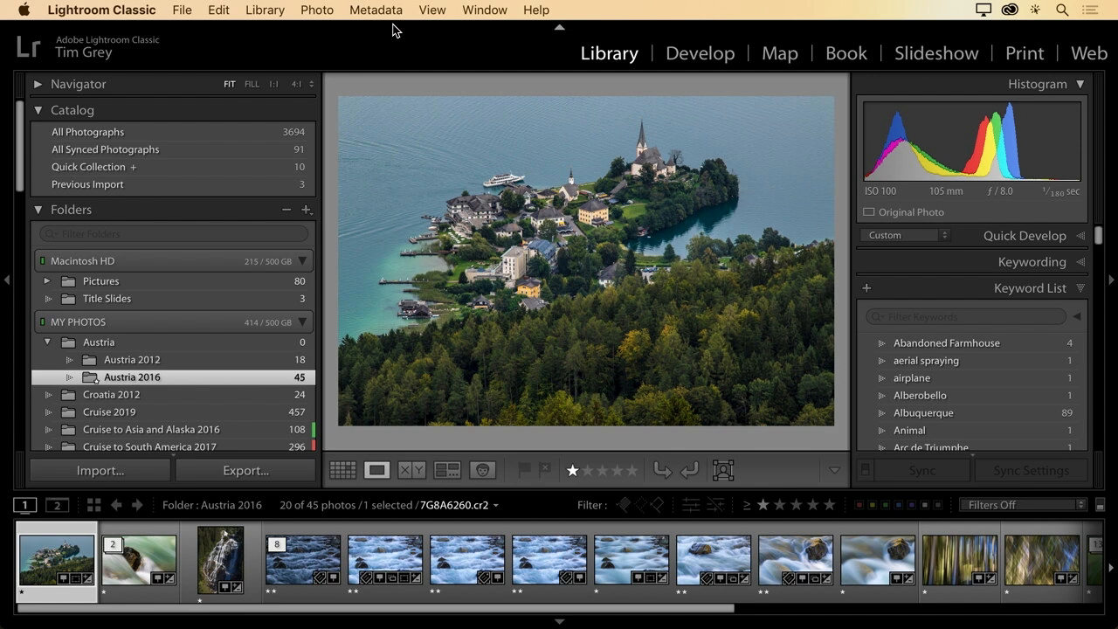
key(shift+f)
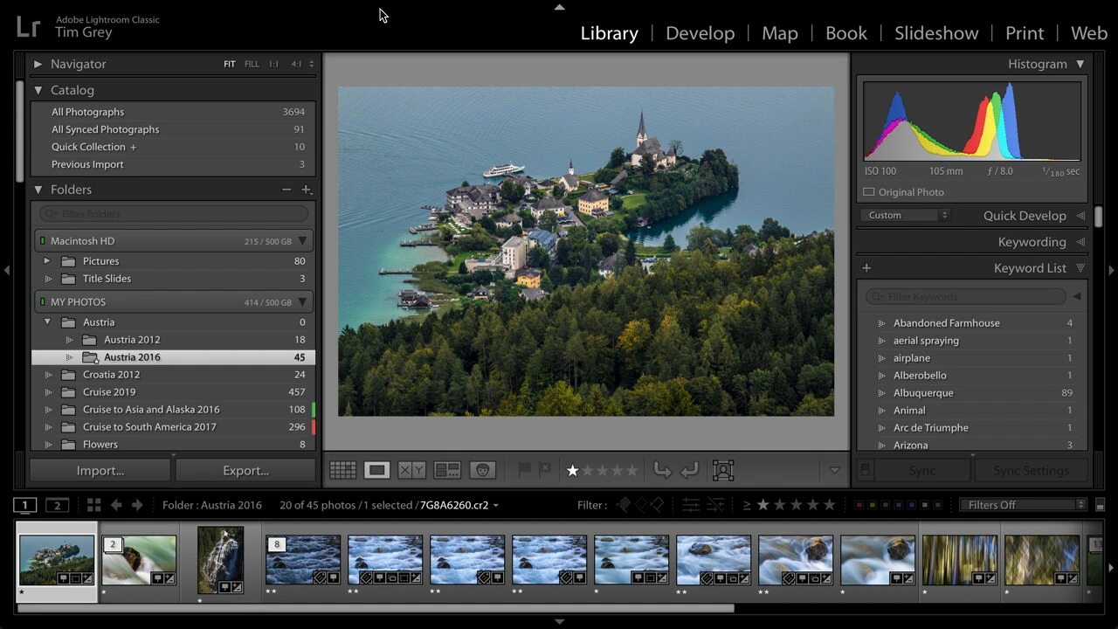
mouse_move(380, 7)
Step: Select stream photo 7G8A6970.cr2, preview it full screen and browse to 7G8A6972.cr2, then leave the preview
click(400, 566)
key(2)
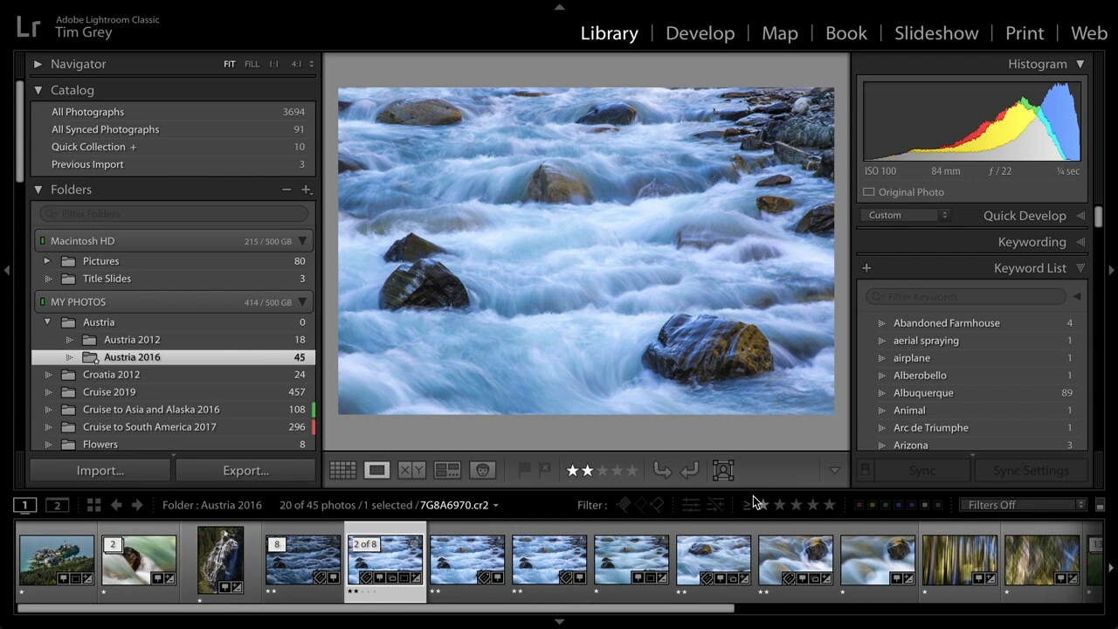
key(f)
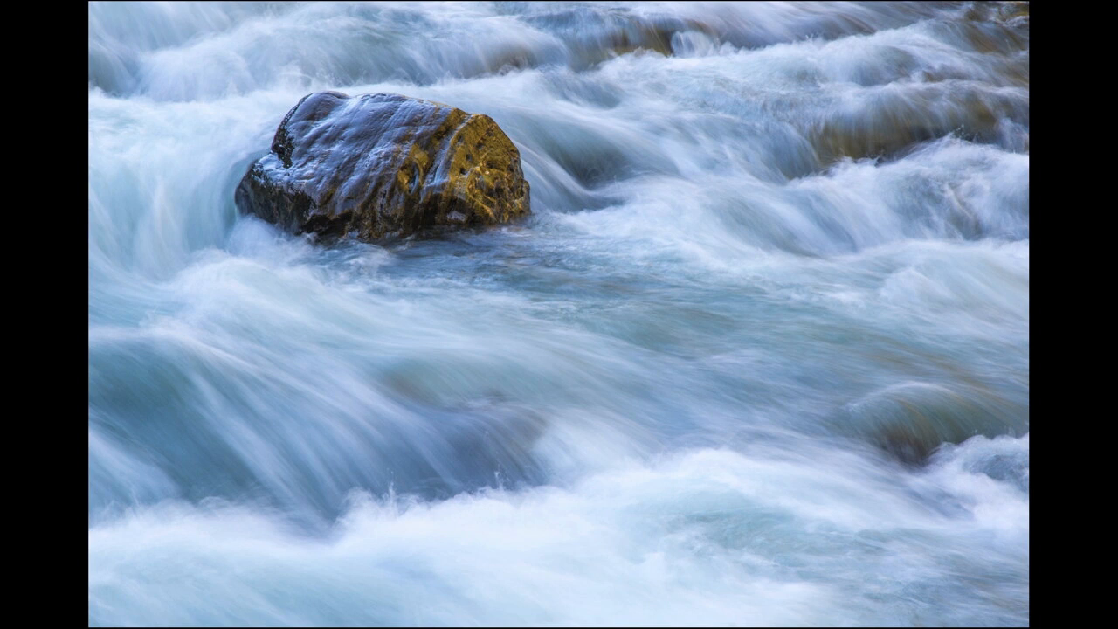
key(Escape)
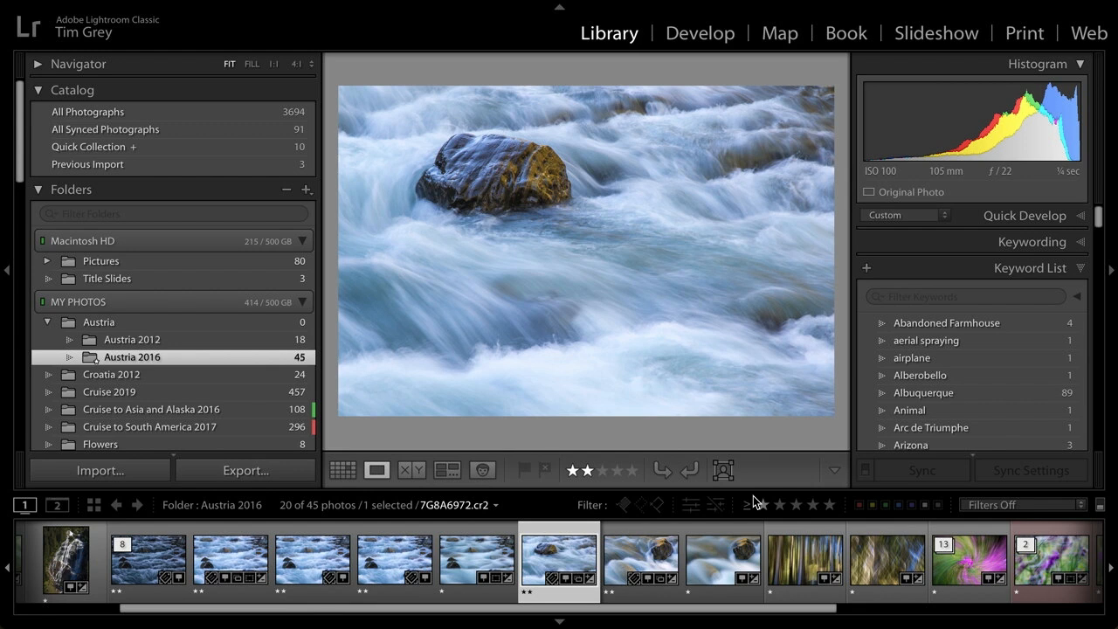
key(f)
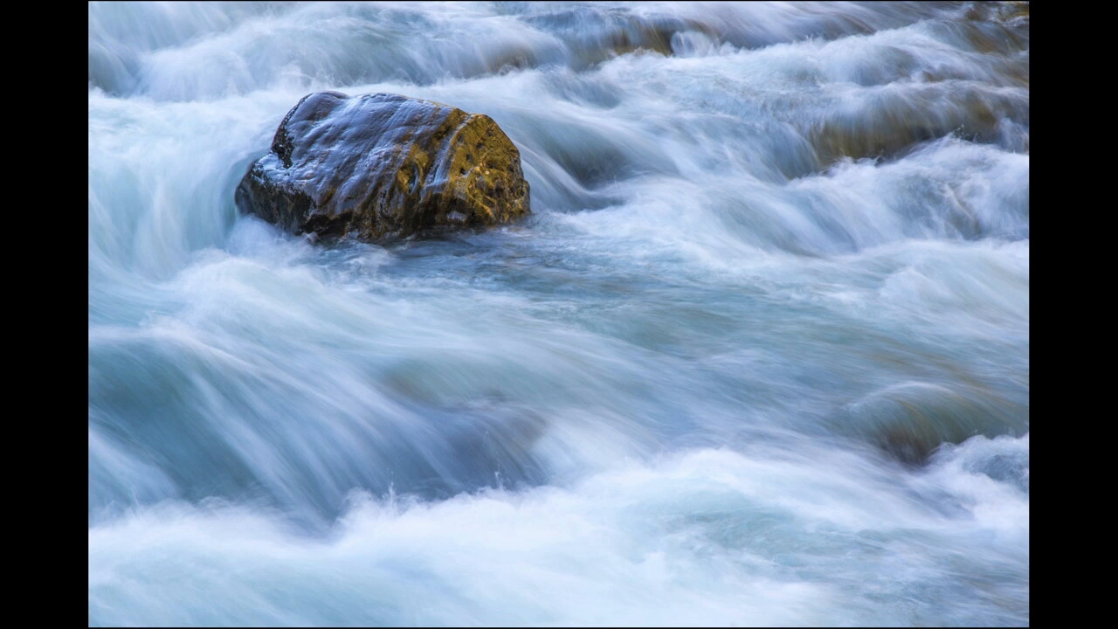
key(f)
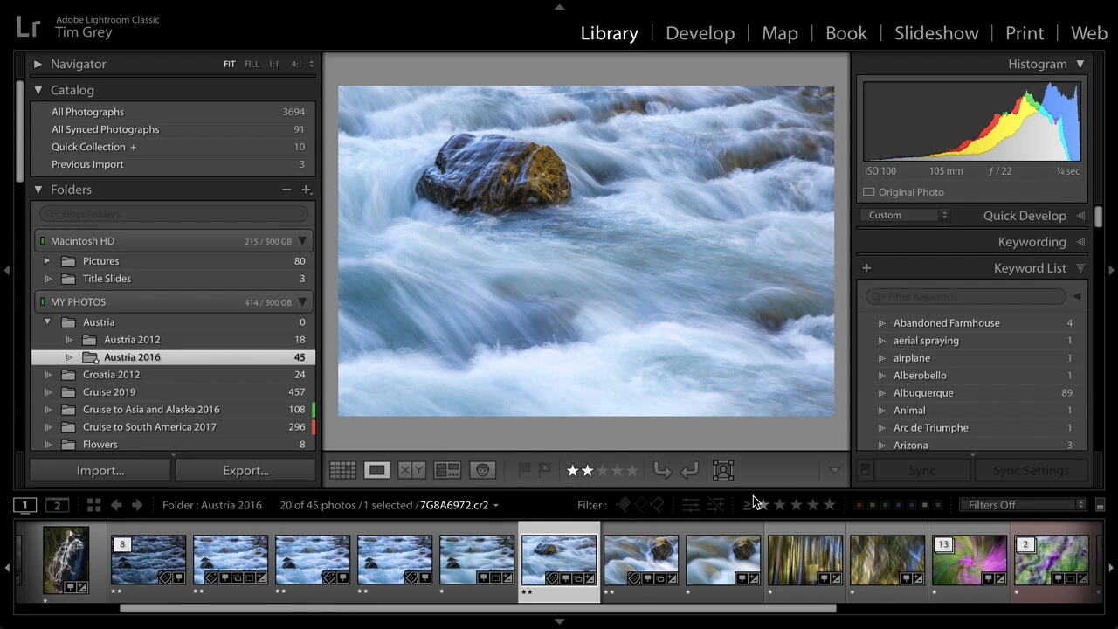
Step: Toggle the side panels off and on, then hide all the panels around the stream photo
key(Tab)
key(Tab)
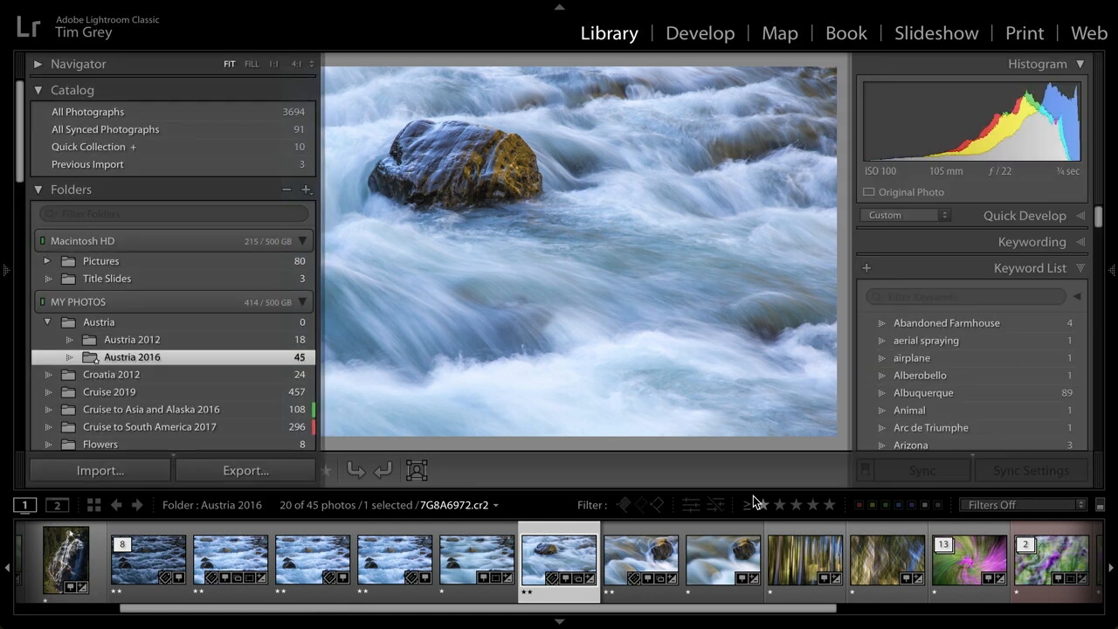
key(Tab)
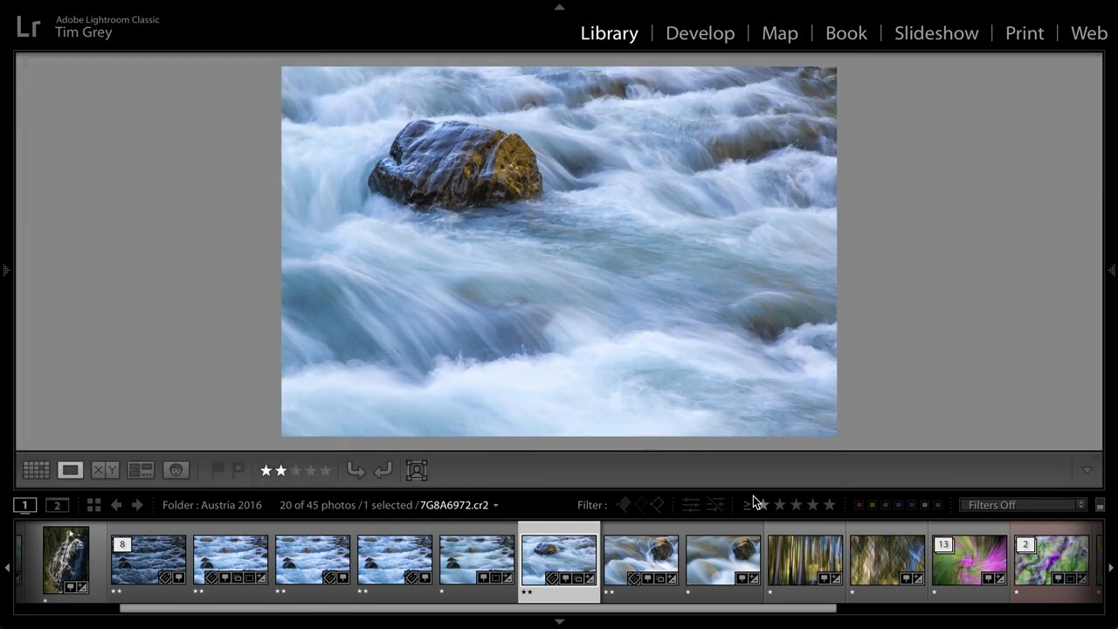
key(Tab)
key(shift+Tab)
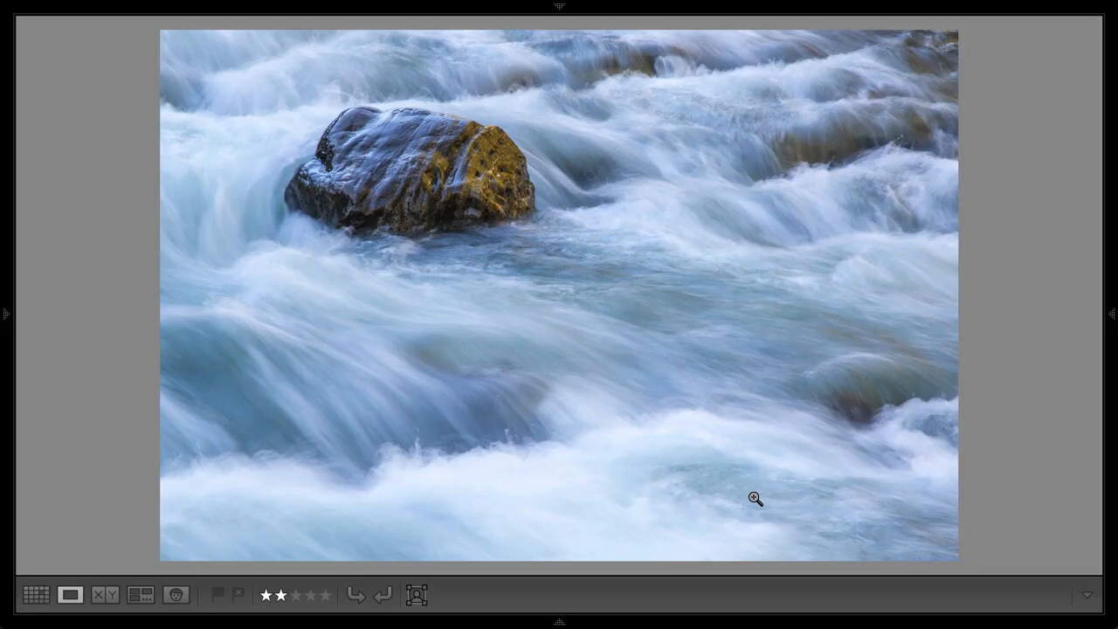
key(shift+Tab)
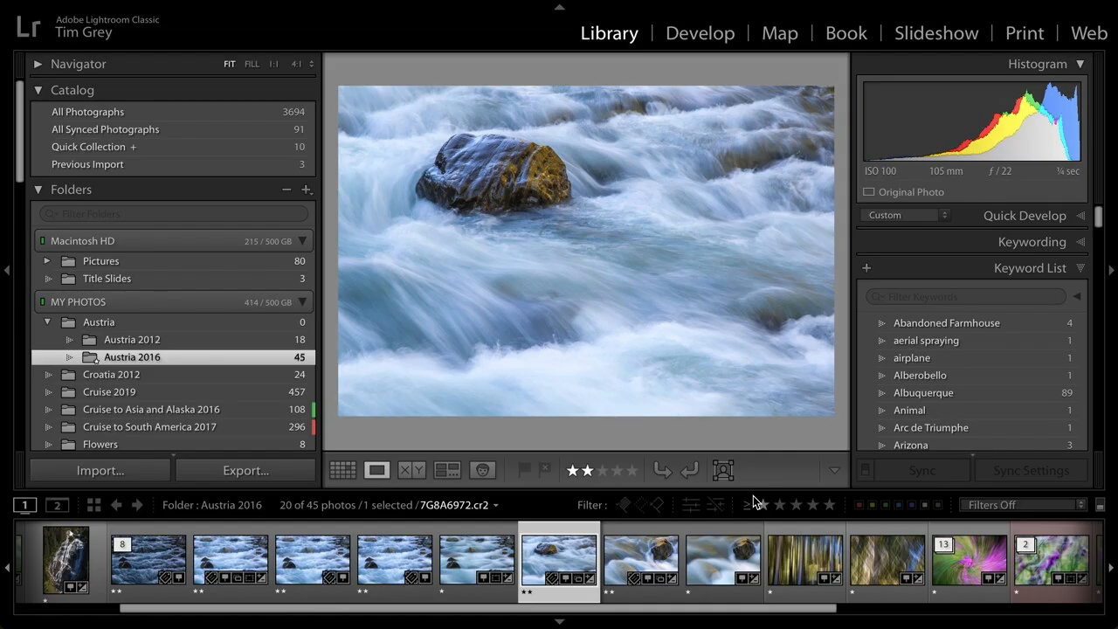
key(shift+Tab)
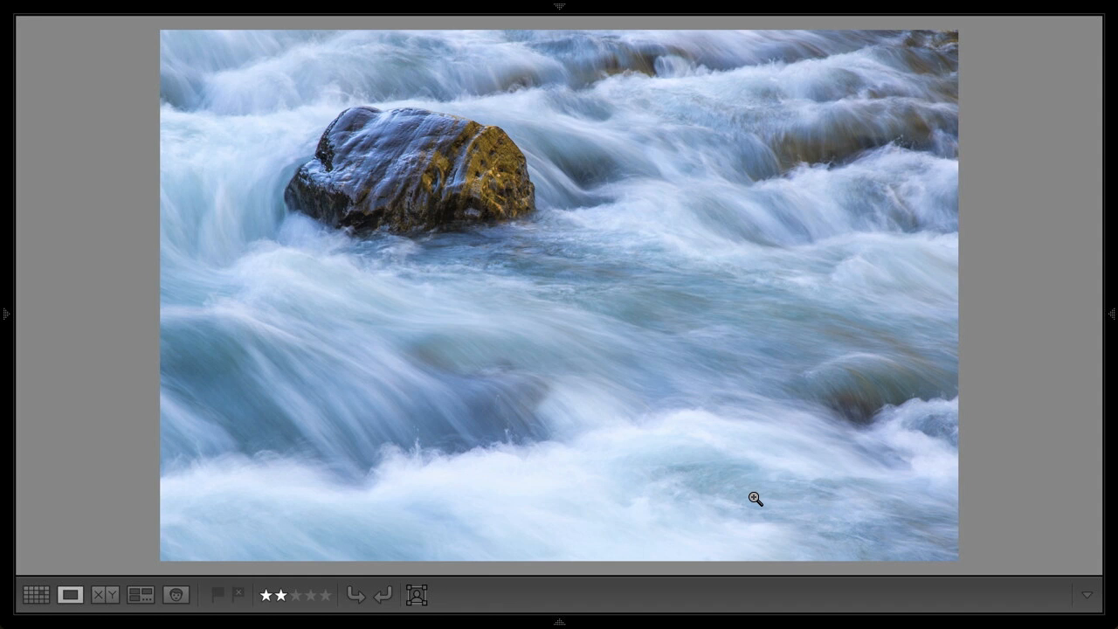
Step: Toggle the filmstrip on and off beneath the photo, leaving it displayed with the other panels hidden
click(562, 620)
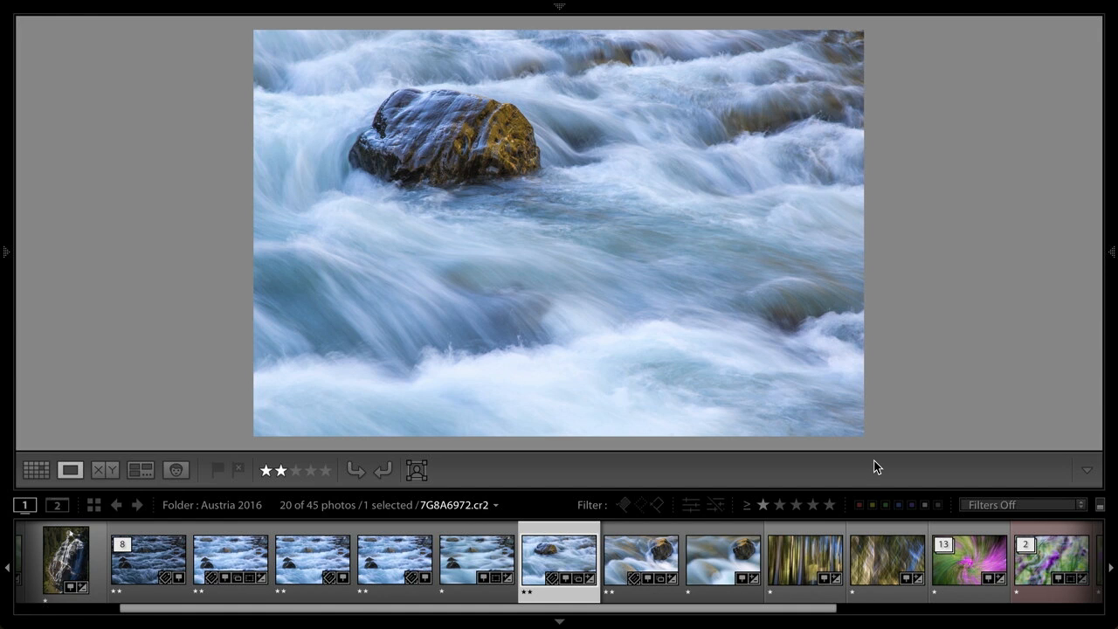
click(557, 622)
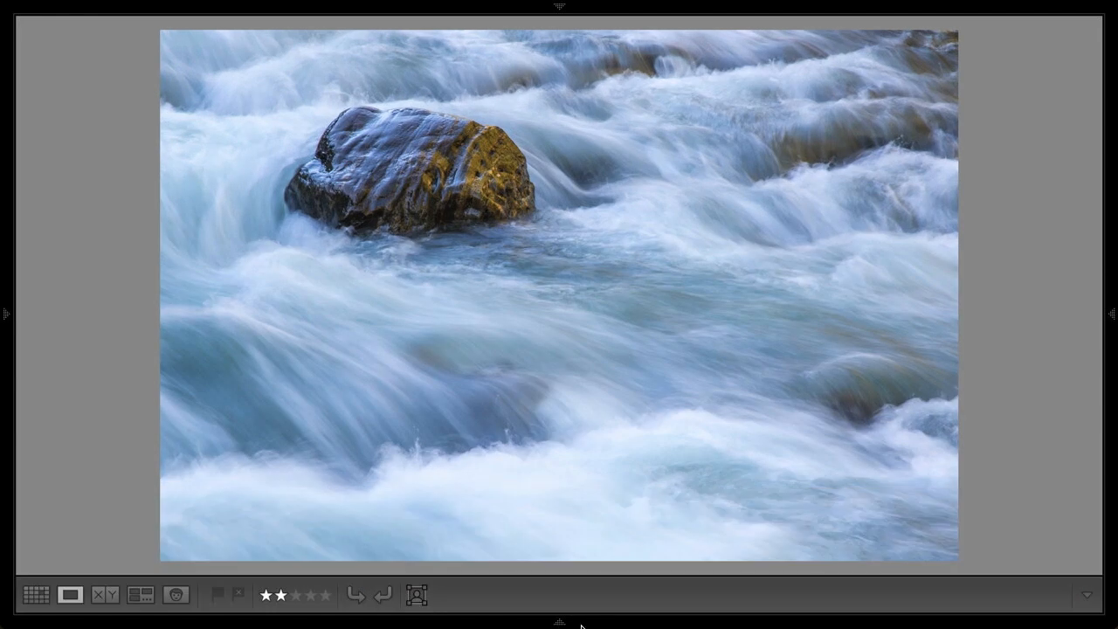
click(561, 622)
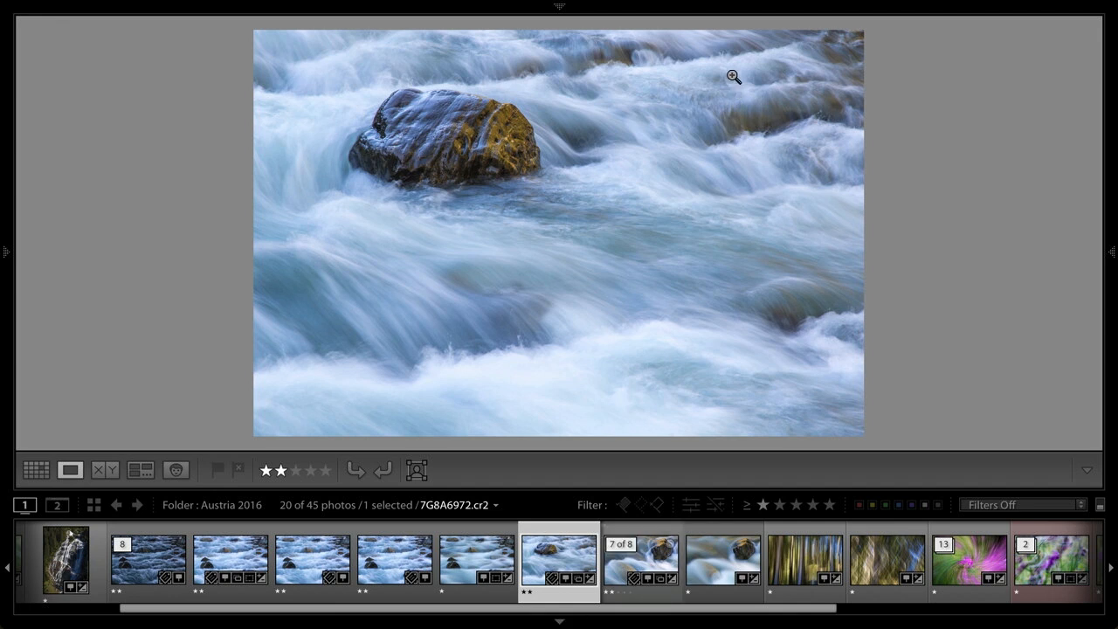
Step: Switch to the Develop module and leave only the adjustment panel with the Histogram and Basic controls displayed
mouse_move(734, 18)
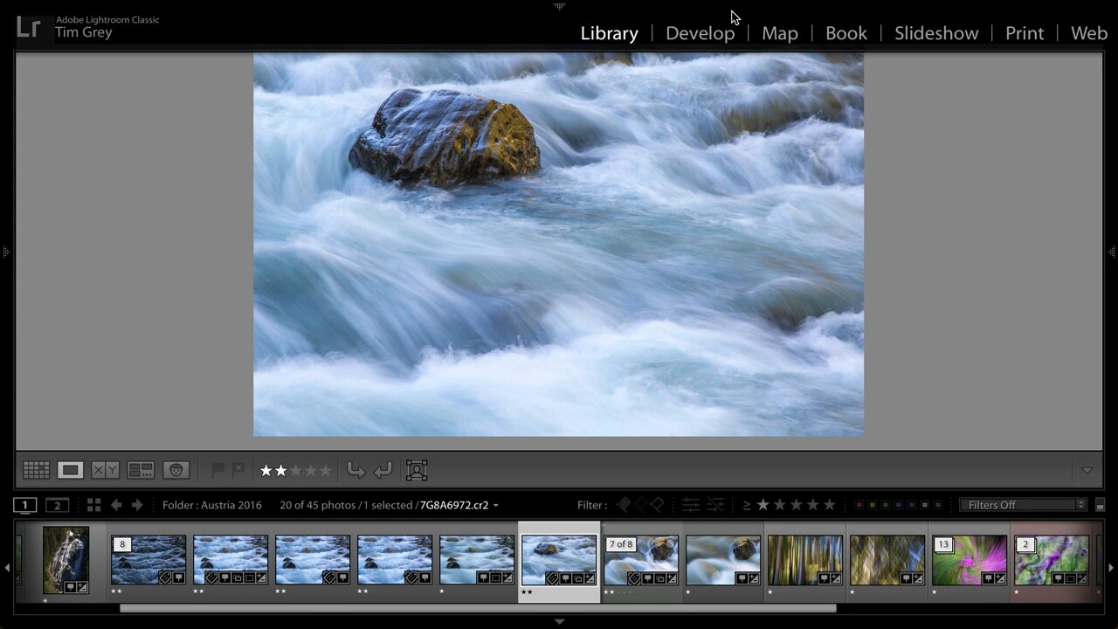
click(693, 36)
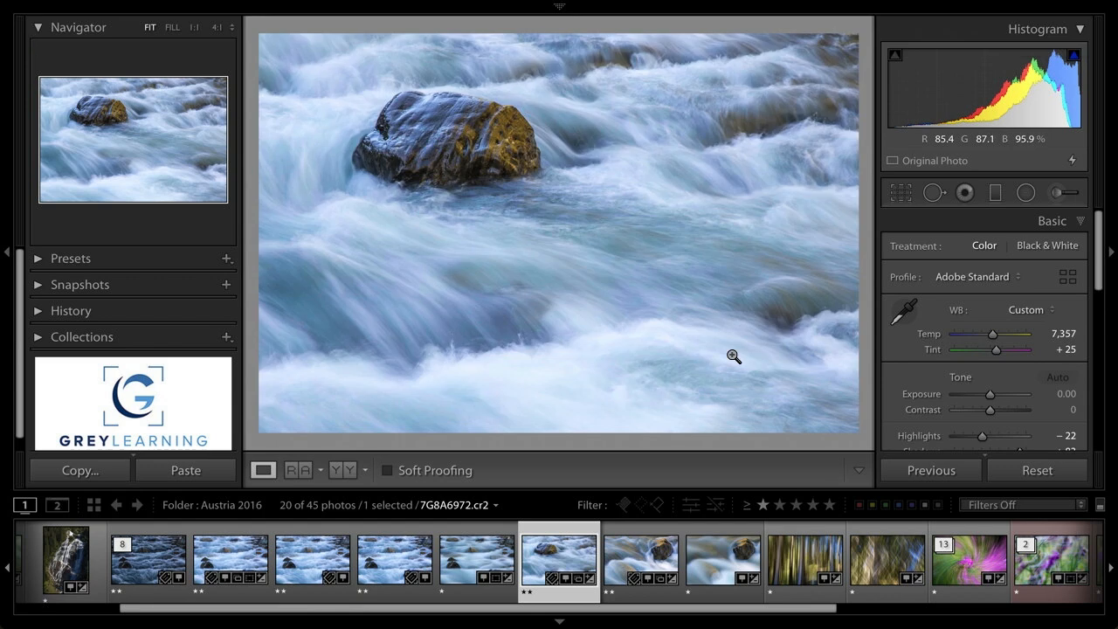
key(shift+Tab)
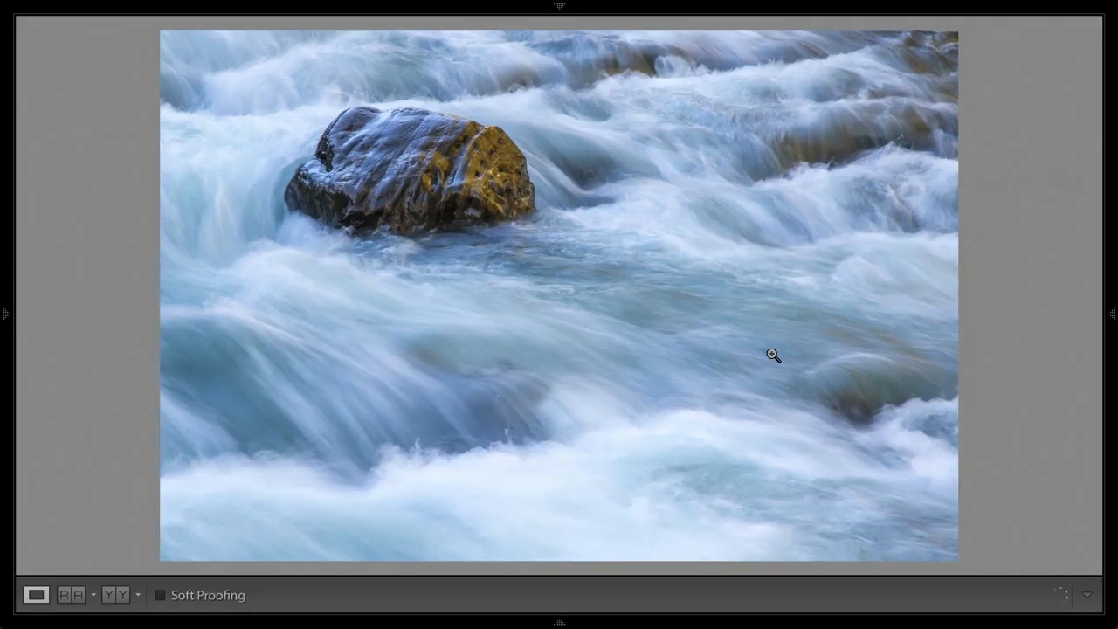
click(1113, 316)
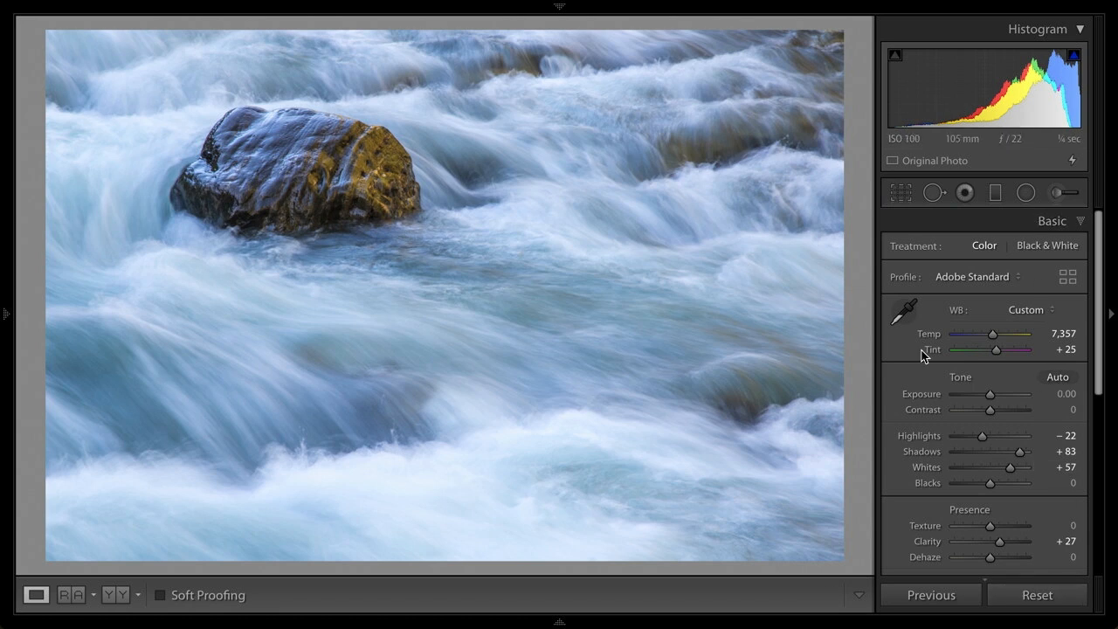
scroll(924, 353, down, 3)
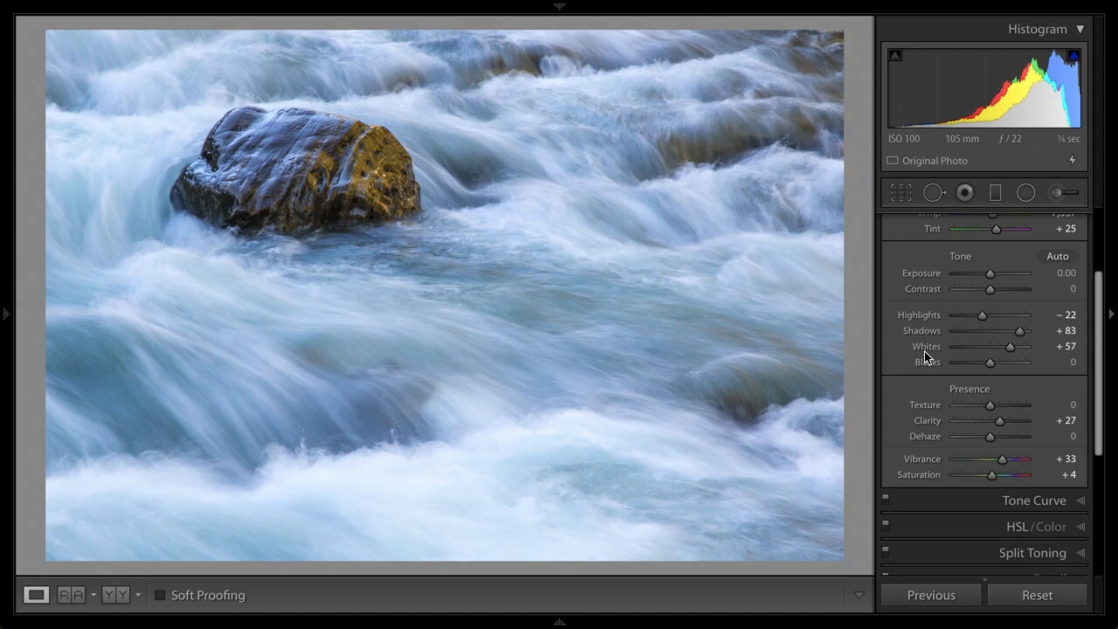
Step: Toggle all the Develop panels off and on, then hide them again except for the adjustment panel
key(Tab)
key(shift+Tab)
key(shift+Tab)
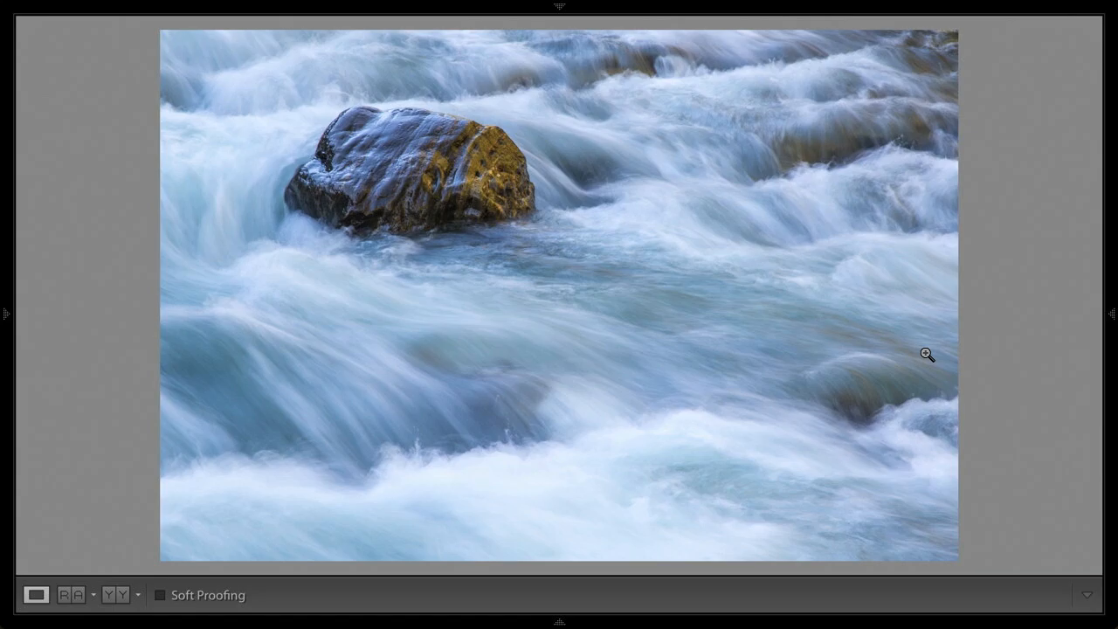
key(shift+Tab)
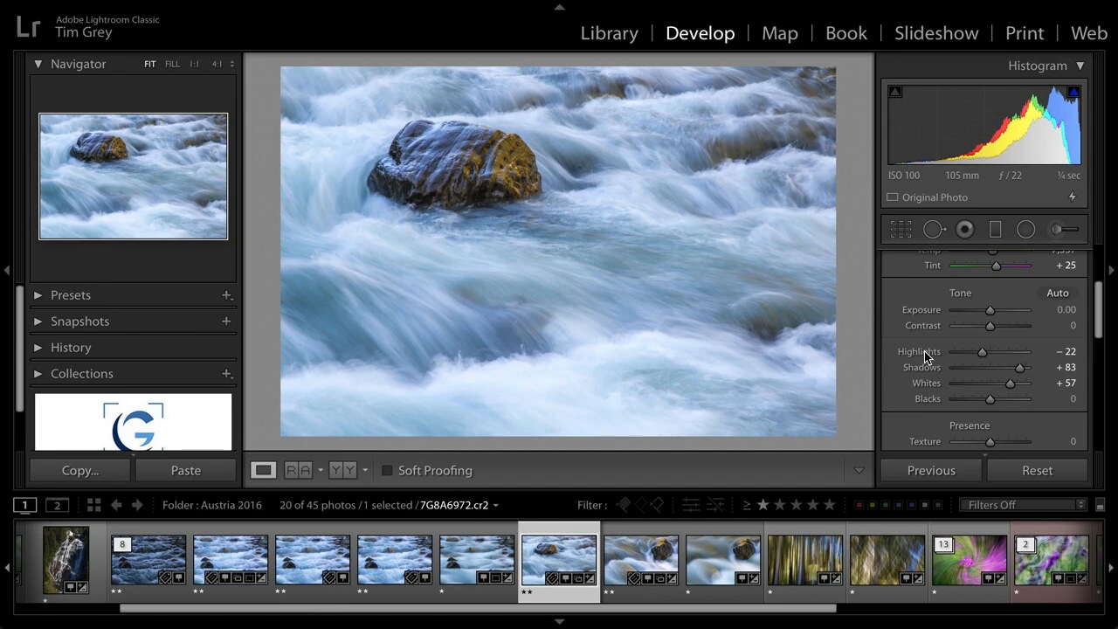
key(shift+Tab)
mouse_move(1112, 317)
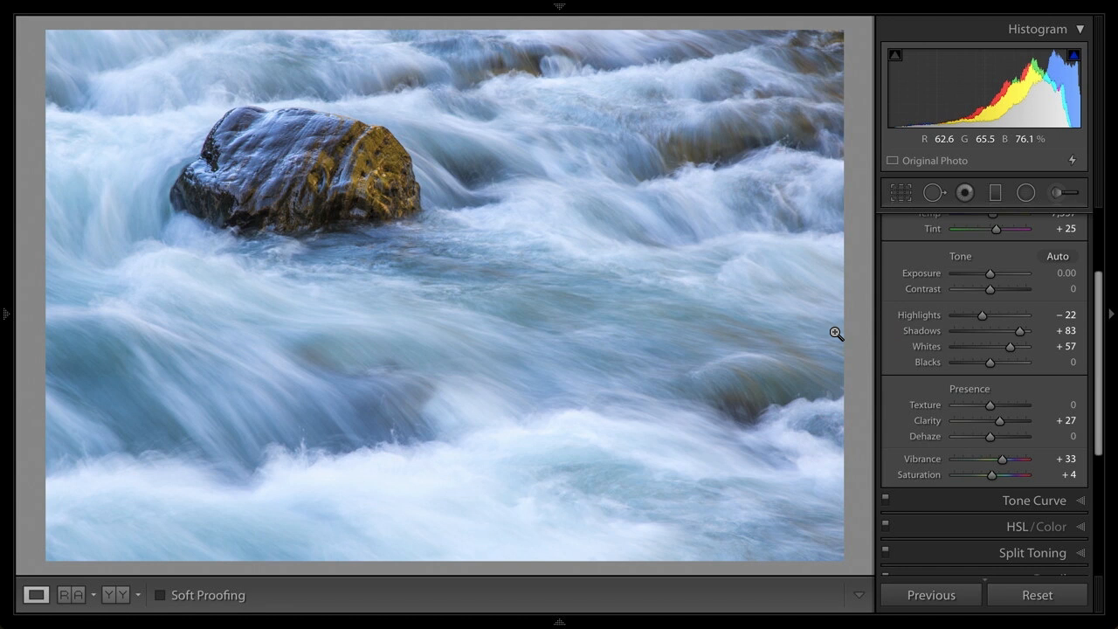
Step: Check the hide and show options of the hidden Develop panel that holds the Navigator and Presets
right_click(5, 261)
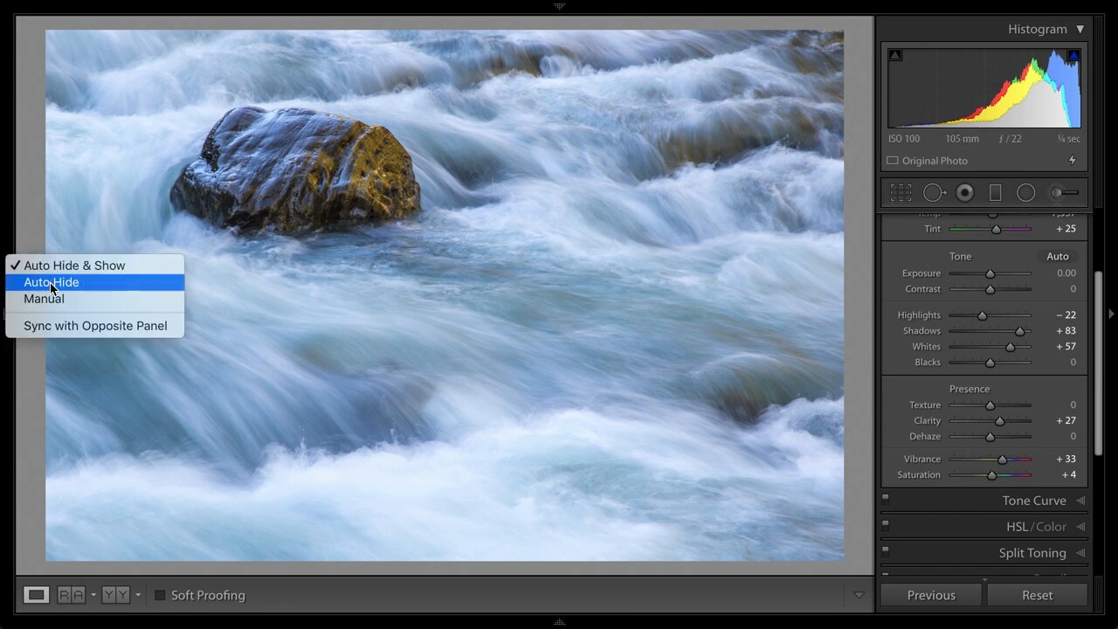
click(38, 240)
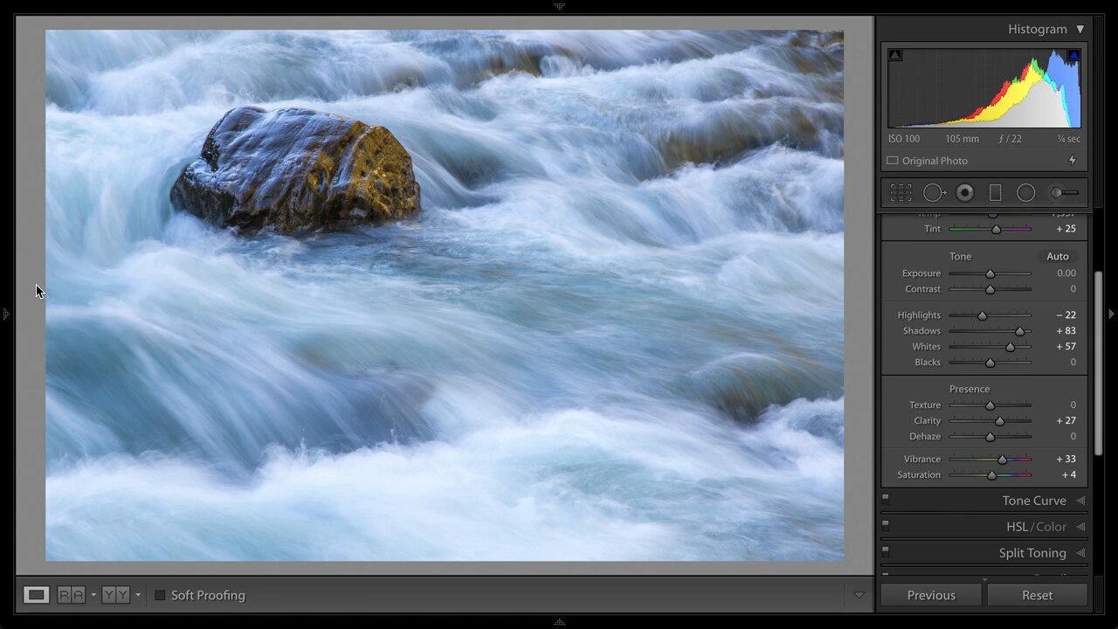
mouse_move(7, 288)
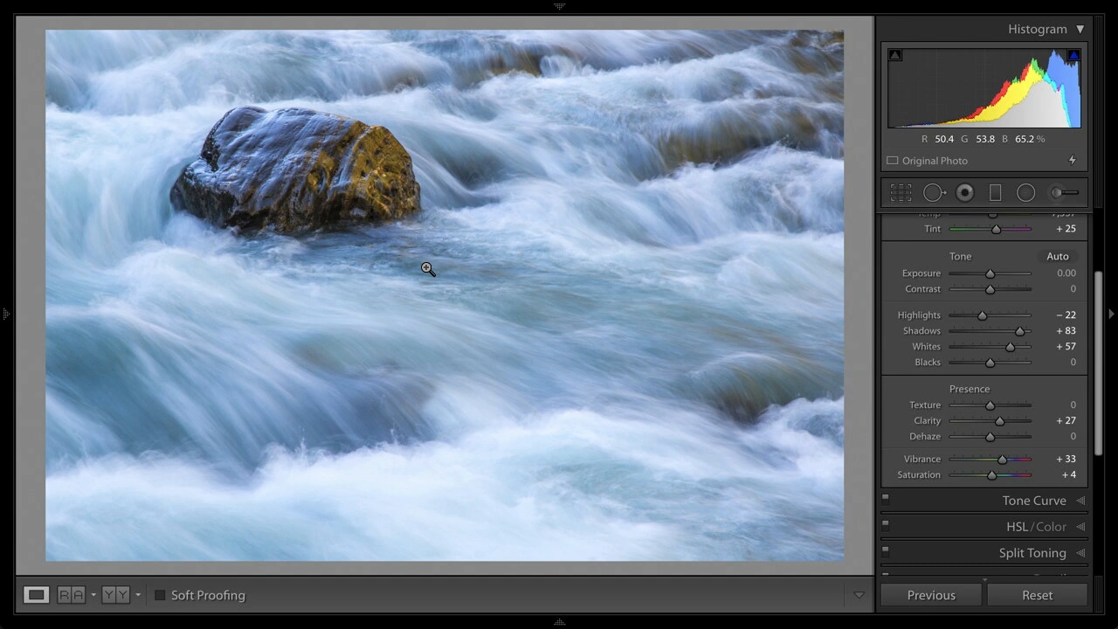
mouse_move(5, 322)
Step: Display the filmstrip from the Library module and return to the Develop module
mouse_move(631, 16)
click(621, 36)
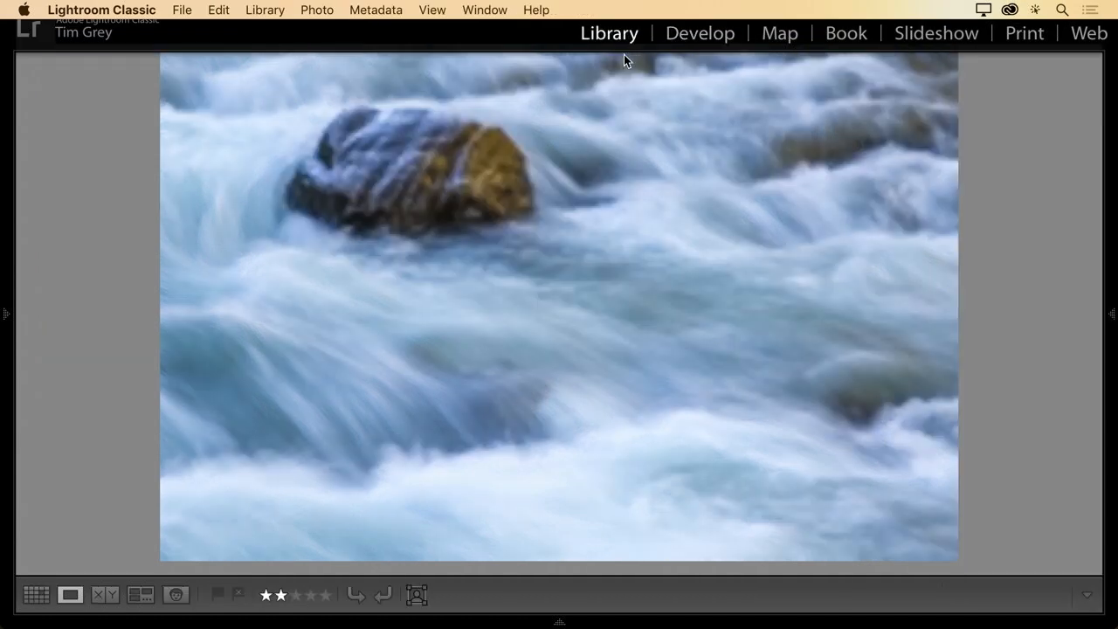
click(561, 621)
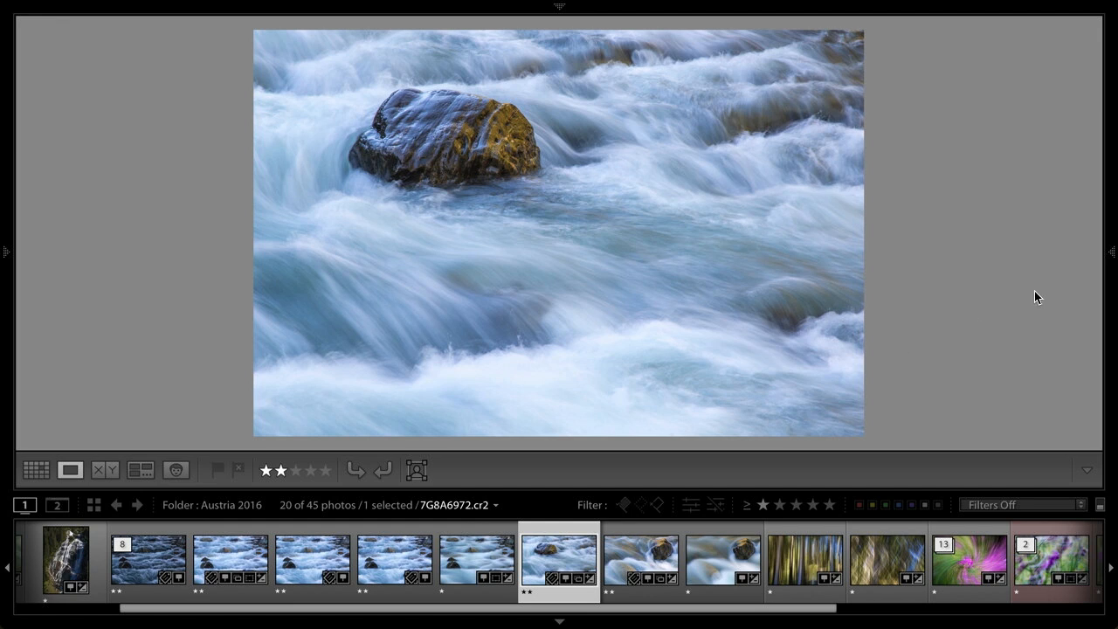
mouse_move(668, 7)
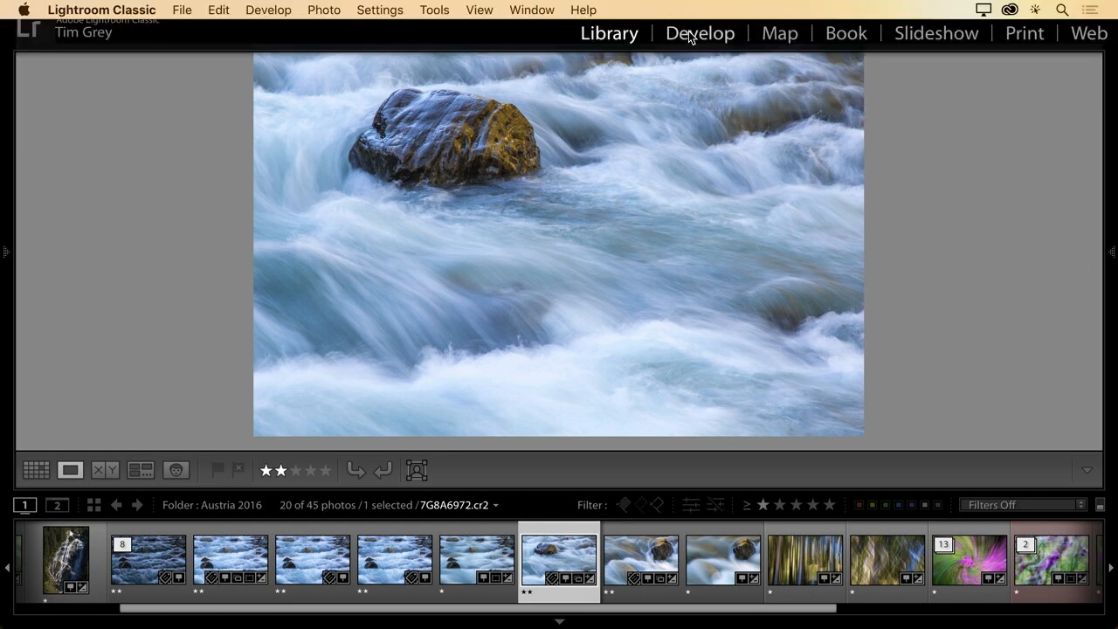
click(699, 33)
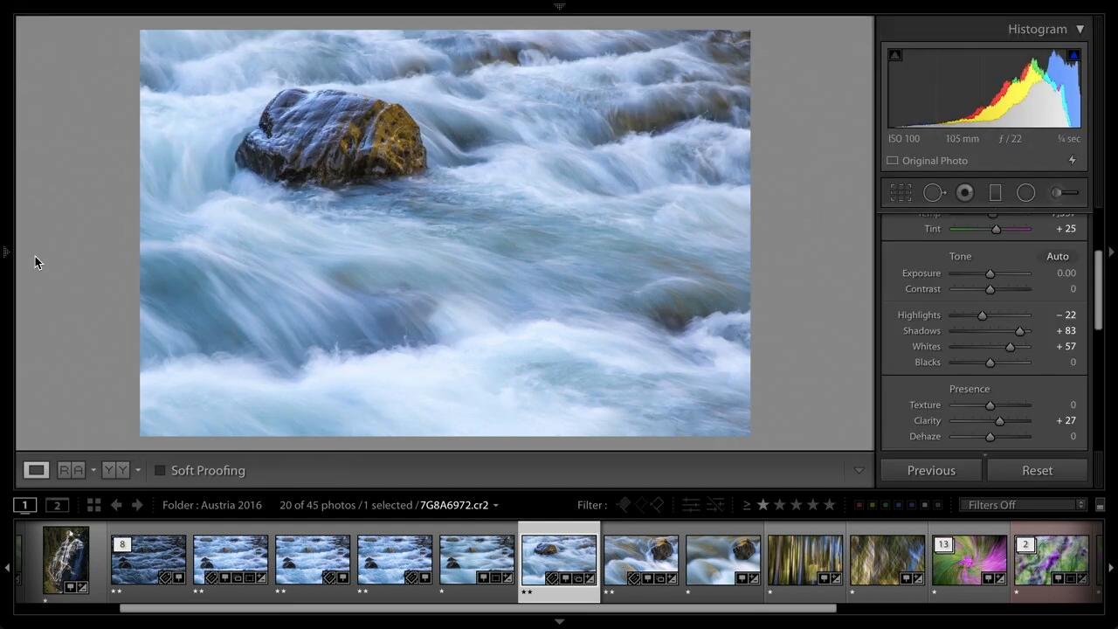
Step: Show the hidden panel with the Navigator and Presets, and shrink the filmstrip to smaller thumbnails
click(6, 251)
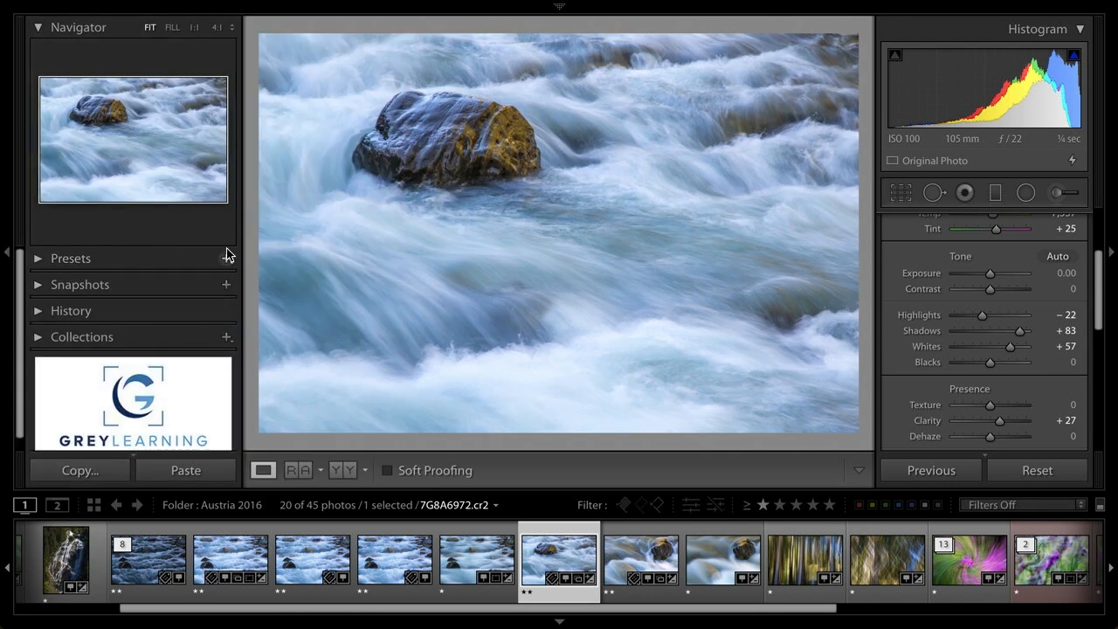
mouse_move(244, 242)
mouse_down()
mouse_move(364, 239)
mouse_move(137, 242)
mouse_move(248, 227)
mouse_up()
drag(545, 488, 549, 532)
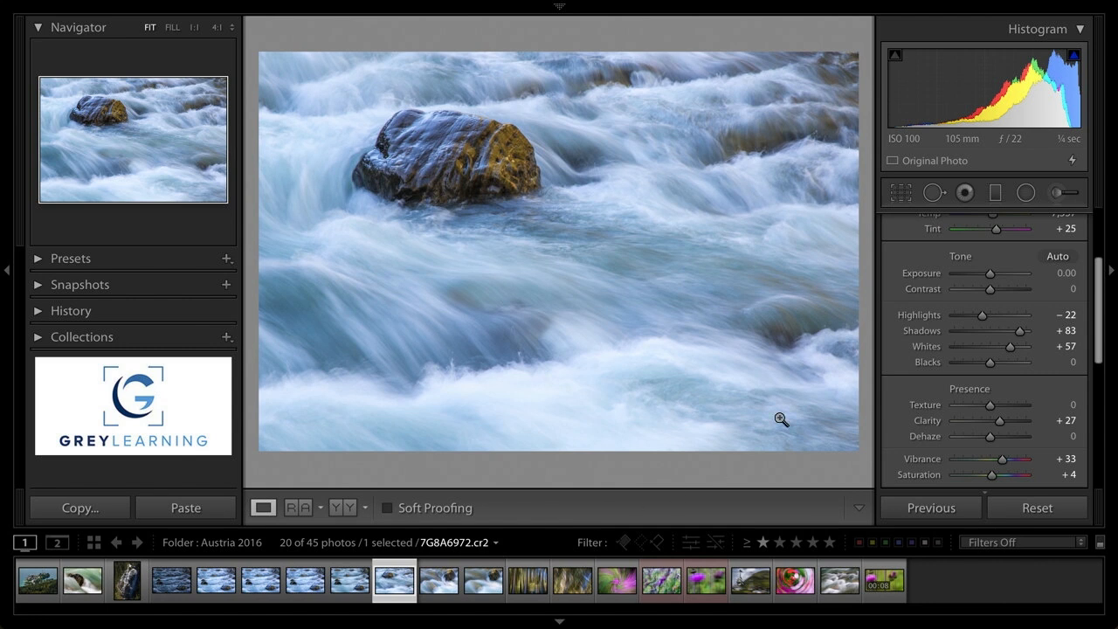
Step: Try to narrow the adjustment panel and set the photo's Exposure to −0.10
drag(873, 298, 890, 294)
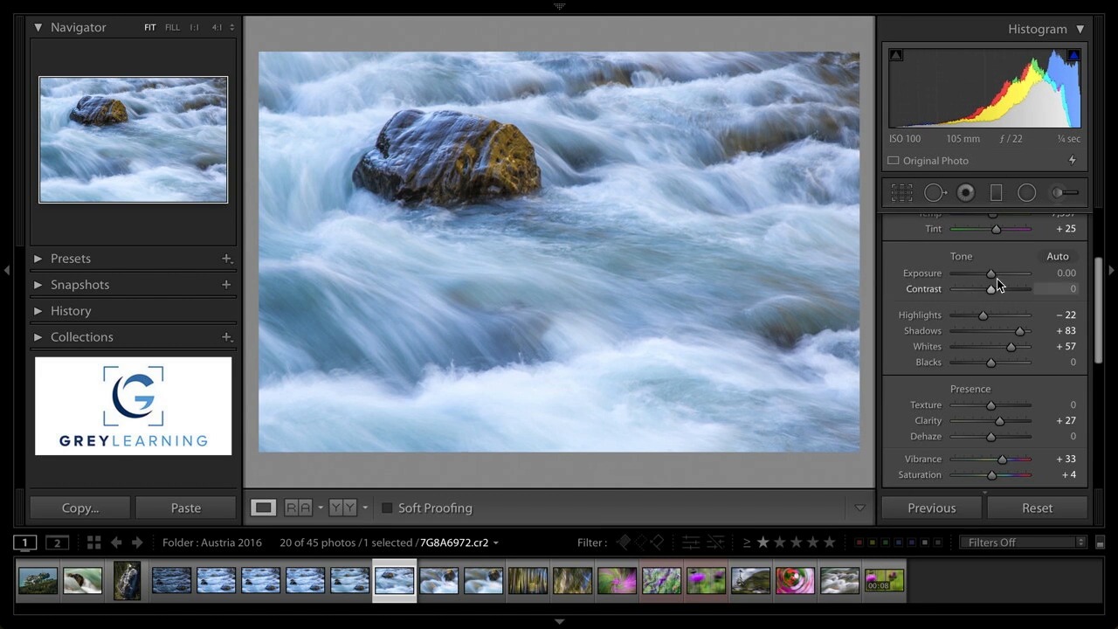
mouse_move(991, 275)
mouse_down()
mouse_move(975, 275)
mouse_move(1017, 275)
mouse_move(960, 277)
mouse_move(992, 276)
mouse_up()
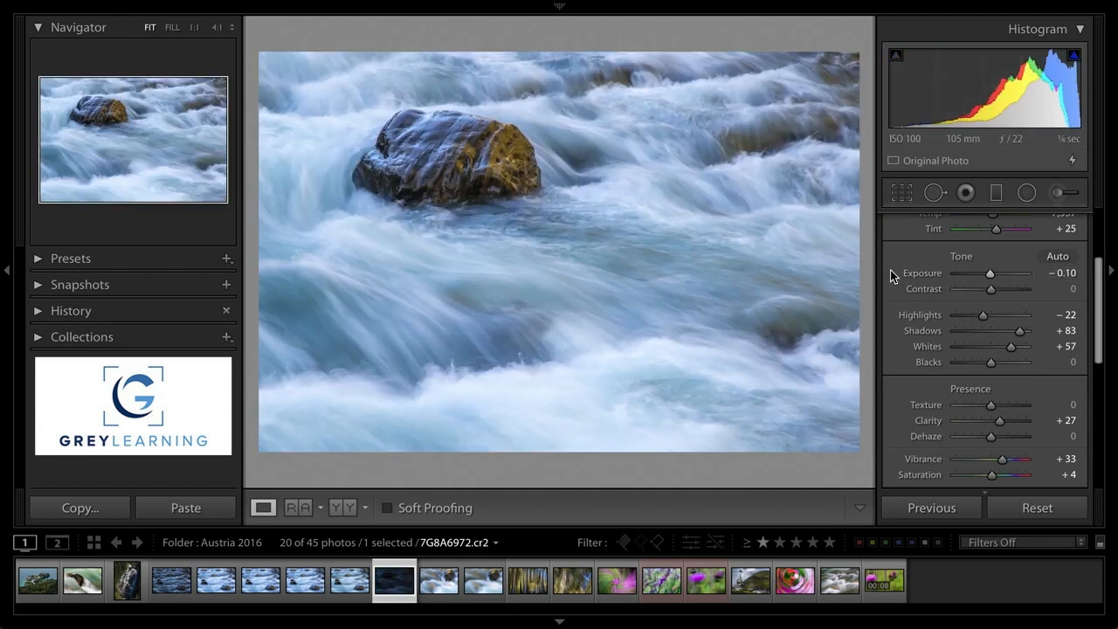
Step: Widen the adjustment panel to its maximum and hide the panel with the Navigator and Presets
drag(877, 272, 749, 267)
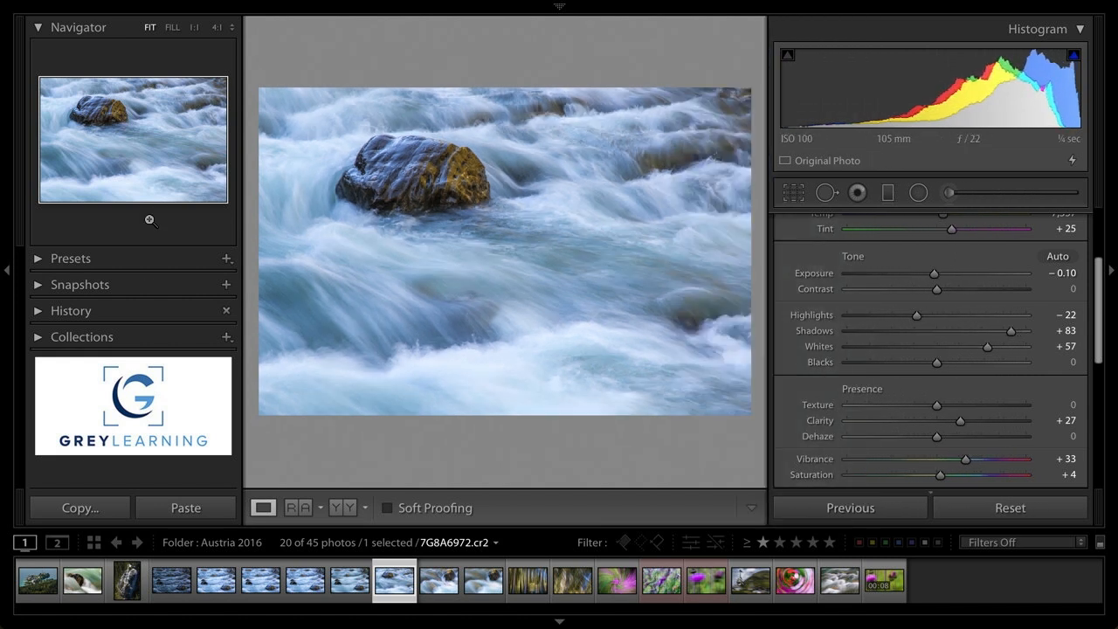
click(7, 270)
drag(767, 284, 689, 283)
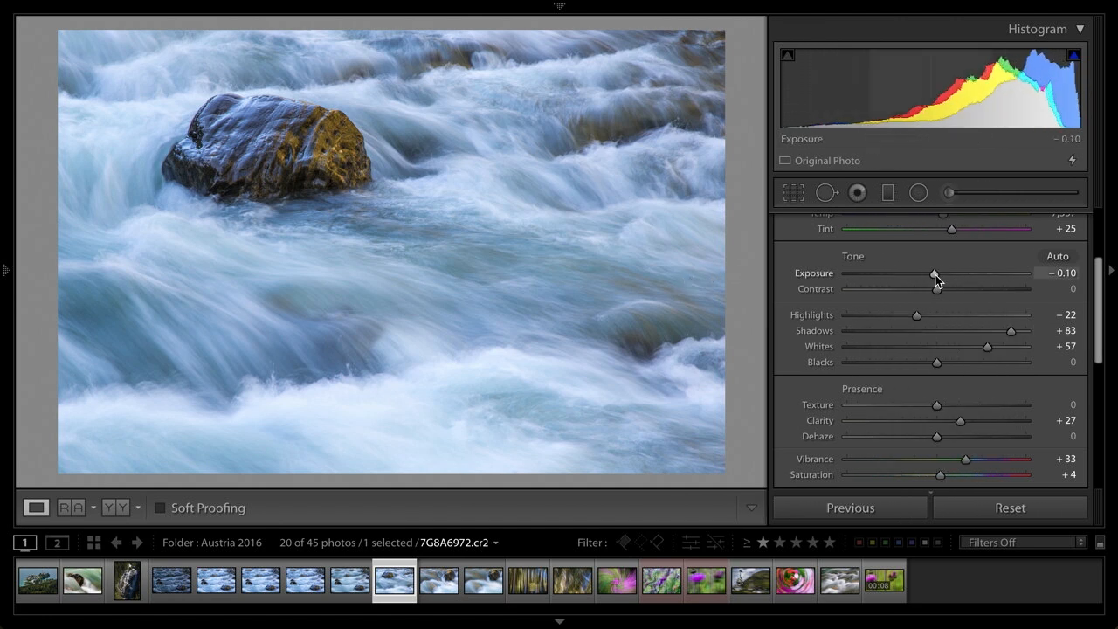
Step: Set the photo's Exposure to −0.05 using the longer slider, and make the adjustment panel somewhat narrower
drag(935, 273, 903, 274)
drag(876, 274, 935, 276)
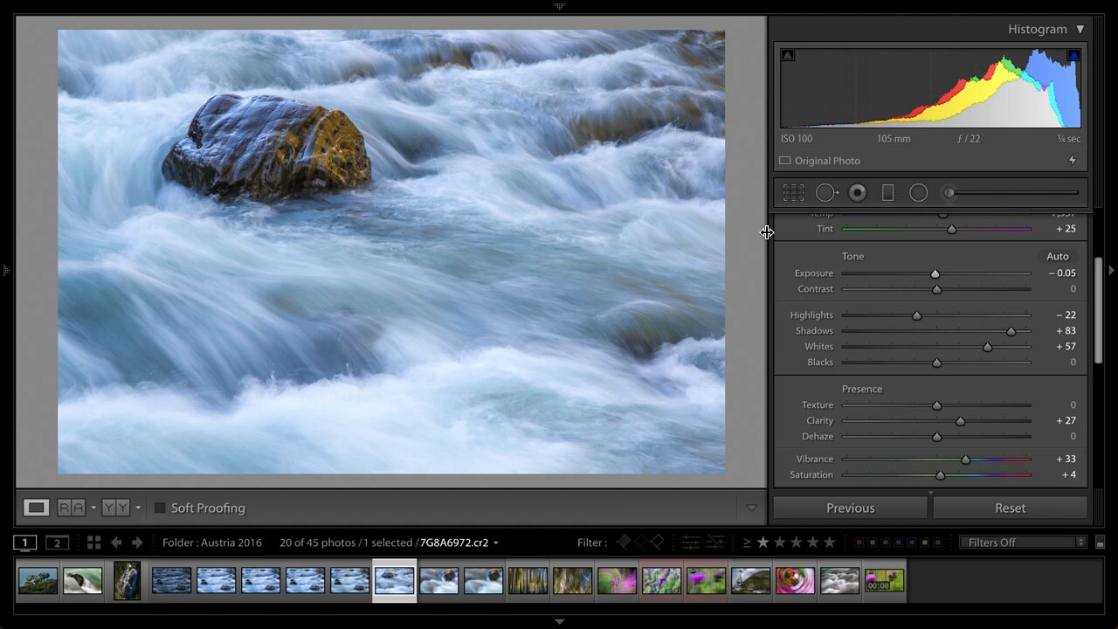
drag(781, 231, 818, 246)
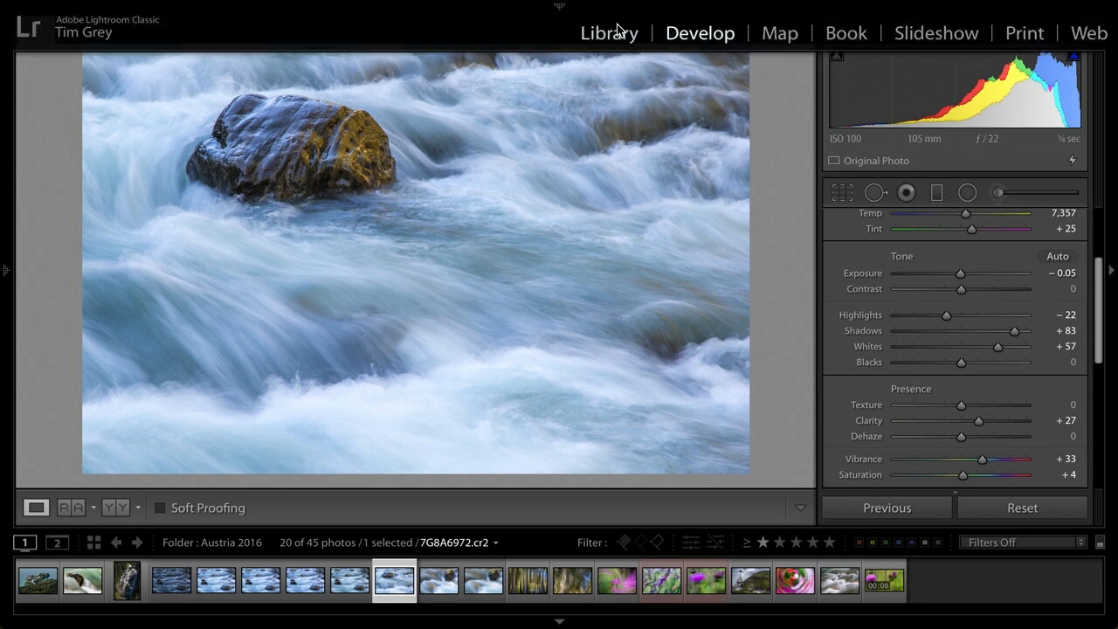
Step: Switch to the Library module and filter the photos to two stars and higher, comparing with the one-star filter
click(618, 34)
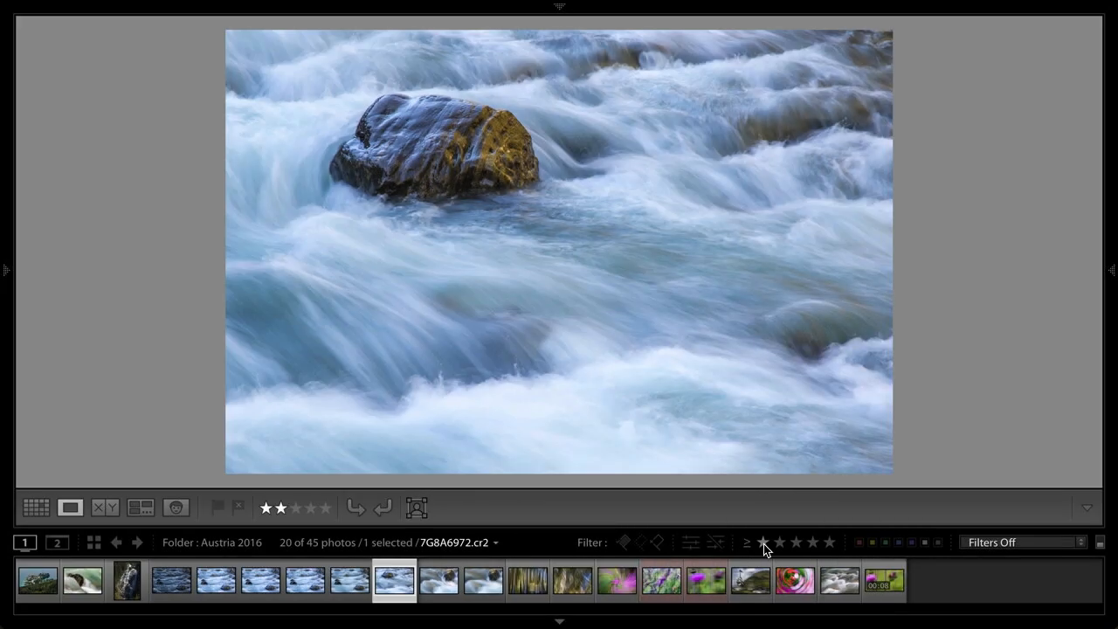
click(777, 542)
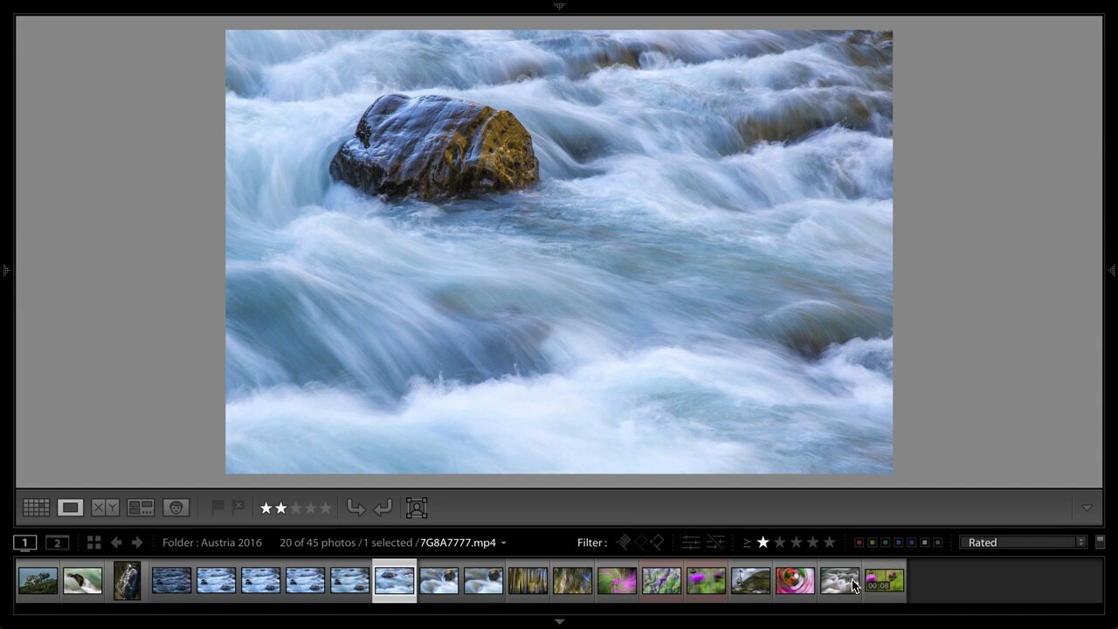
click(780, 542)
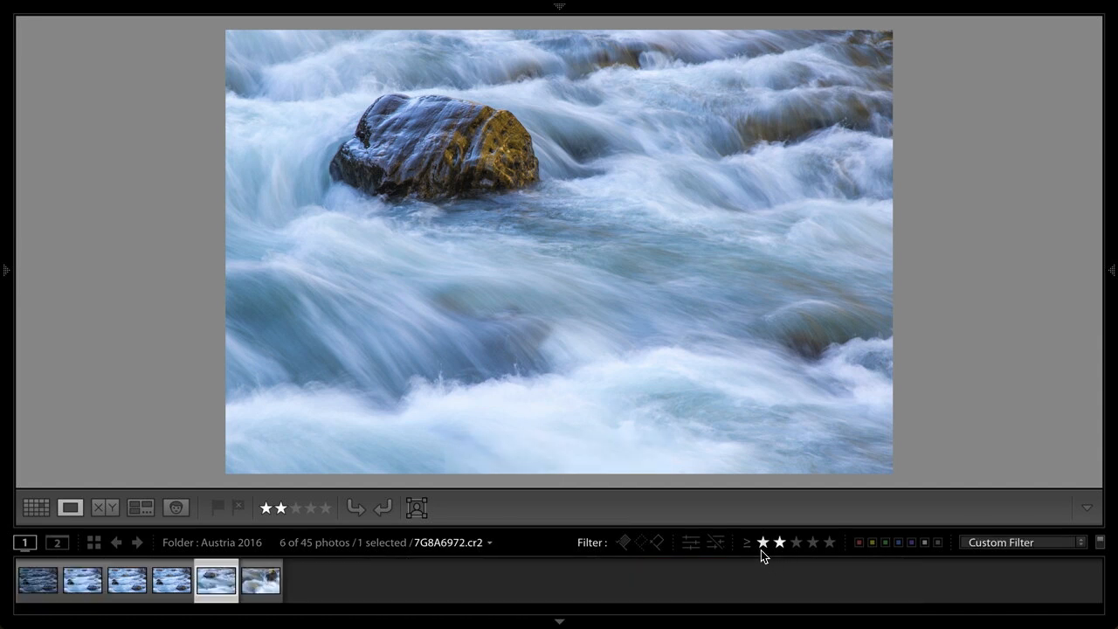
click(761, 542)
click(779, 542)
Step: Rate 7G8A6972.cr2 one star and reselect it with the filter set to one star and higher
click(267, 510)
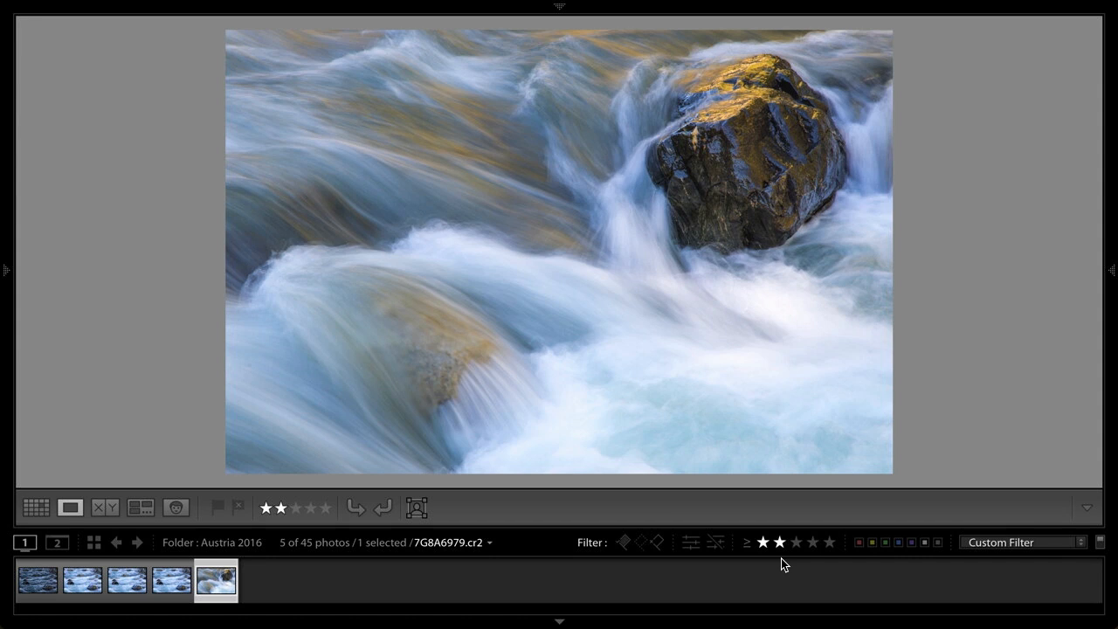
click(764, 544)
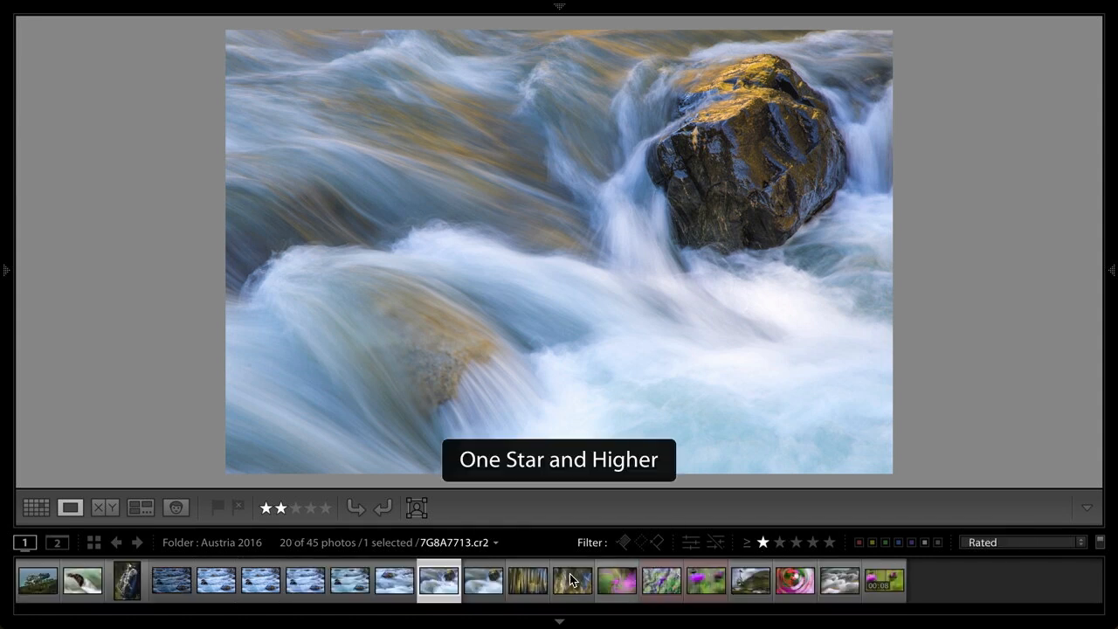
click(395, 580)
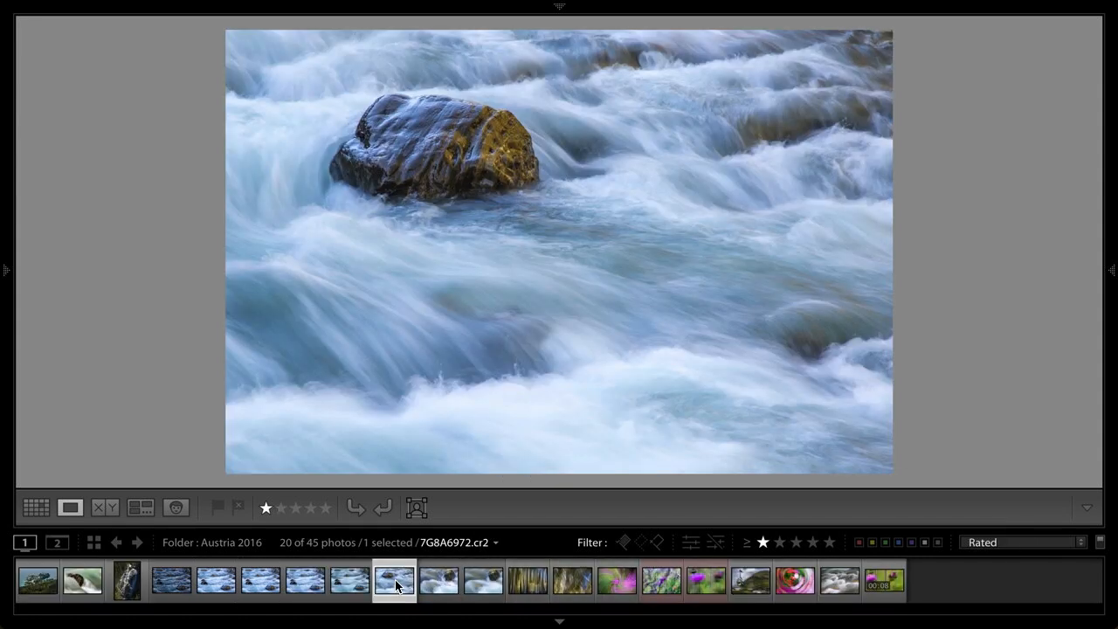
Step: Try ratings of two through five stars on the selected photo and leave it rated two stars
key(2)
key(3)
key(4)
key(5)
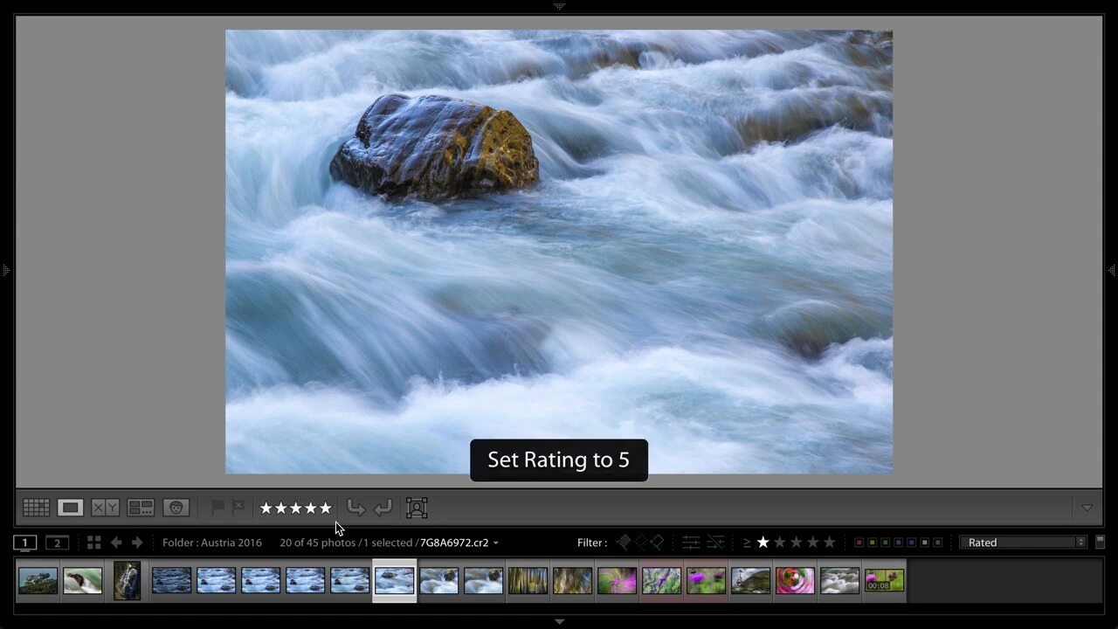
key(3)
key(2)
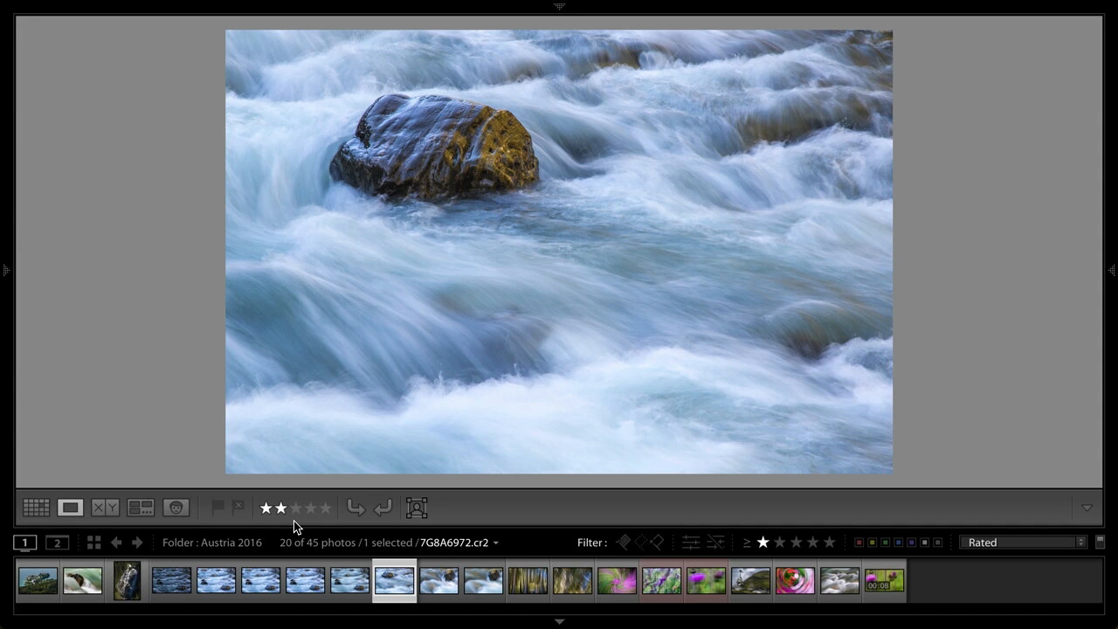
Step: Hide and redisplay the toolbar, and compare its contents in the Grid and Loupe views
key(t)
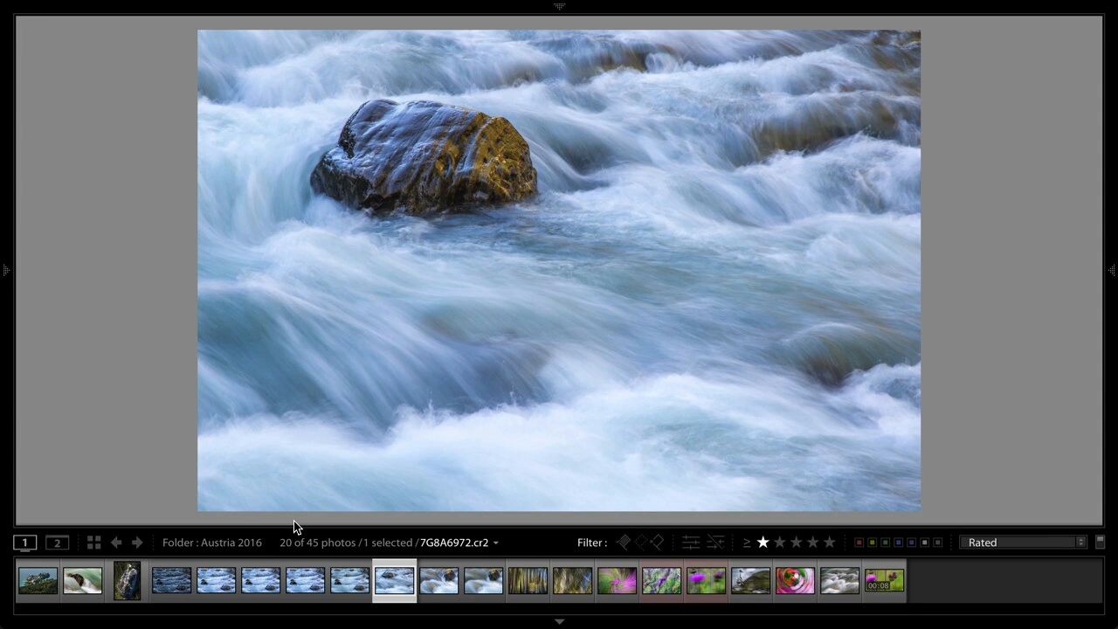
key(t)
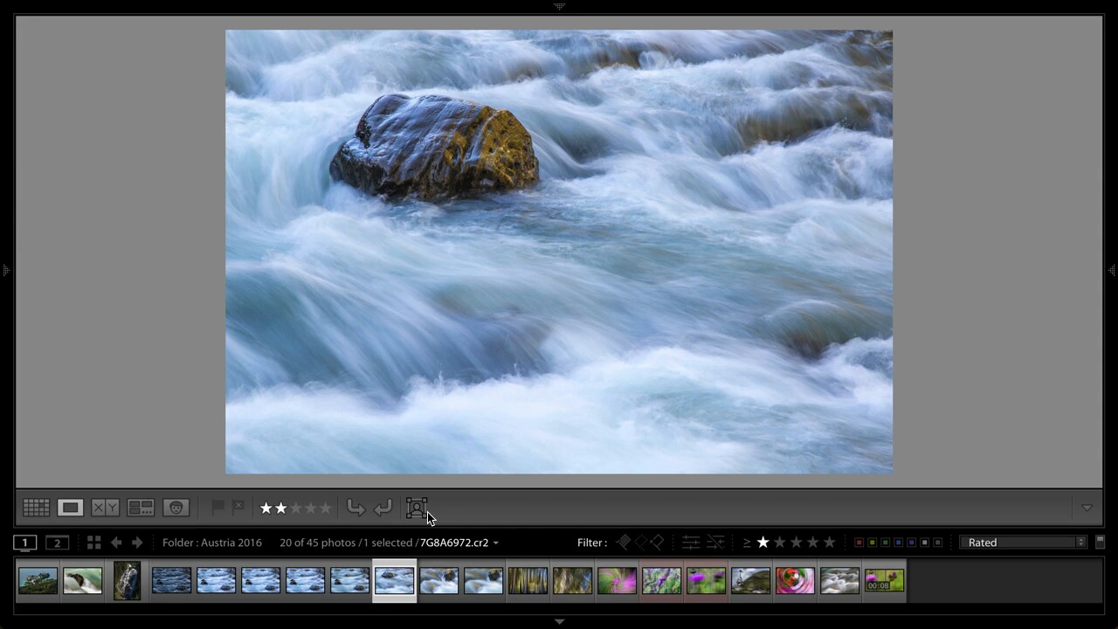
key(g)
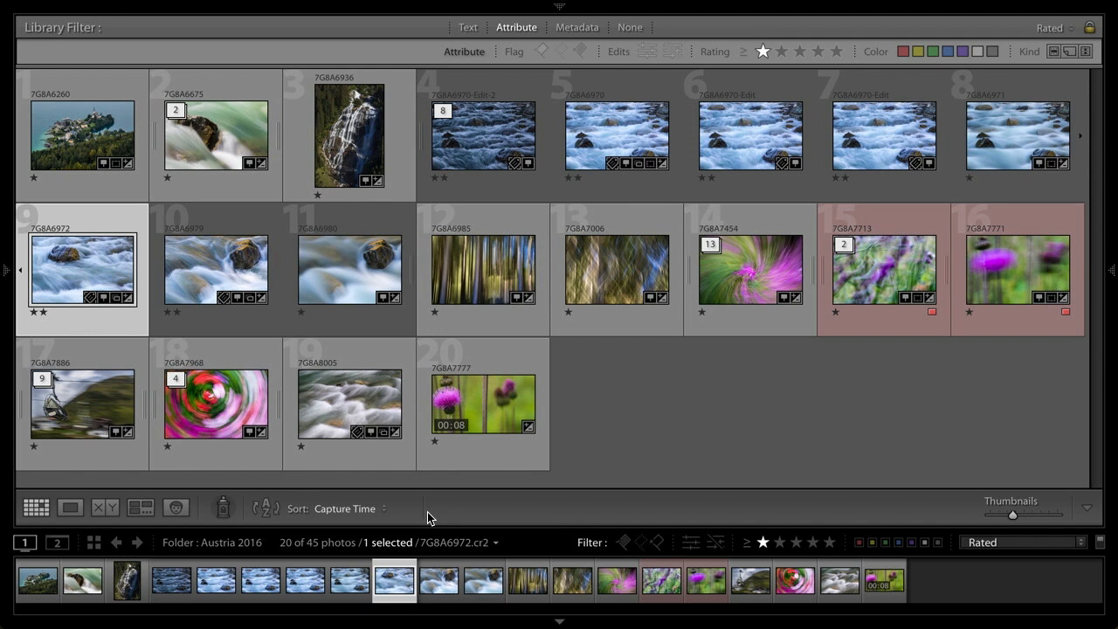
key(e)
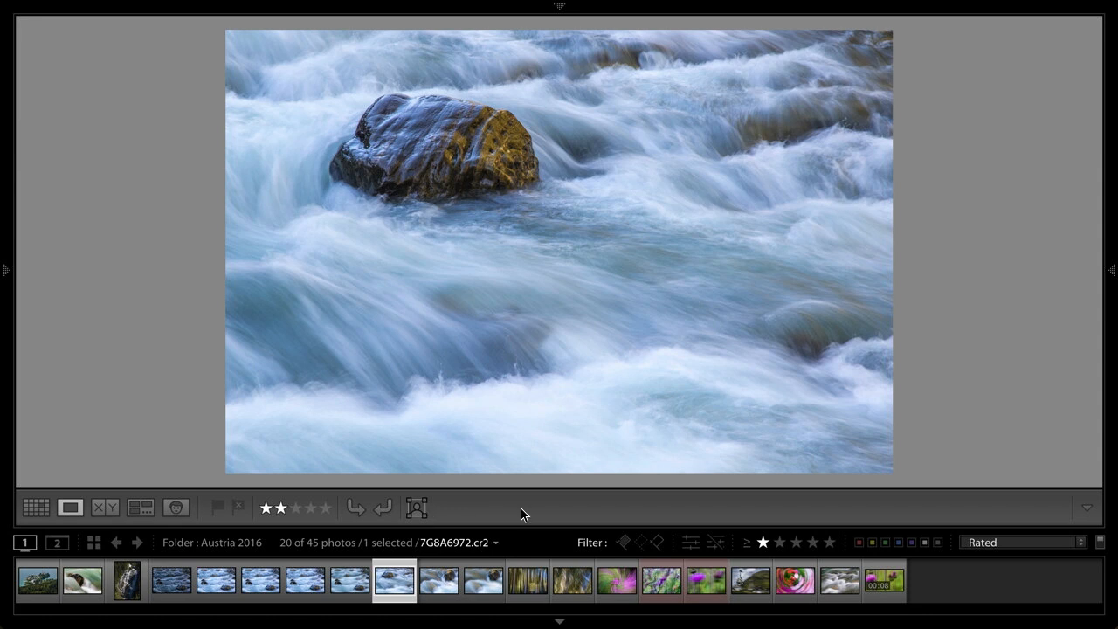
Step: Remove the Rating control from the Loupe view toolbar
click(1088, 509)
scroll(1083, 533, down, 3)
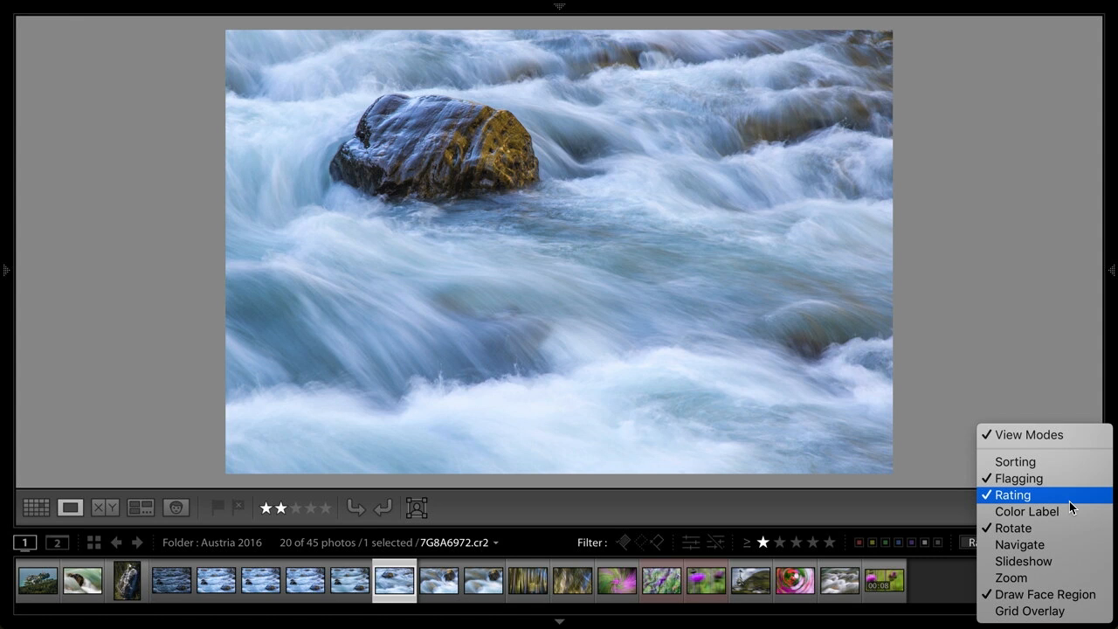
click(1069, 502)
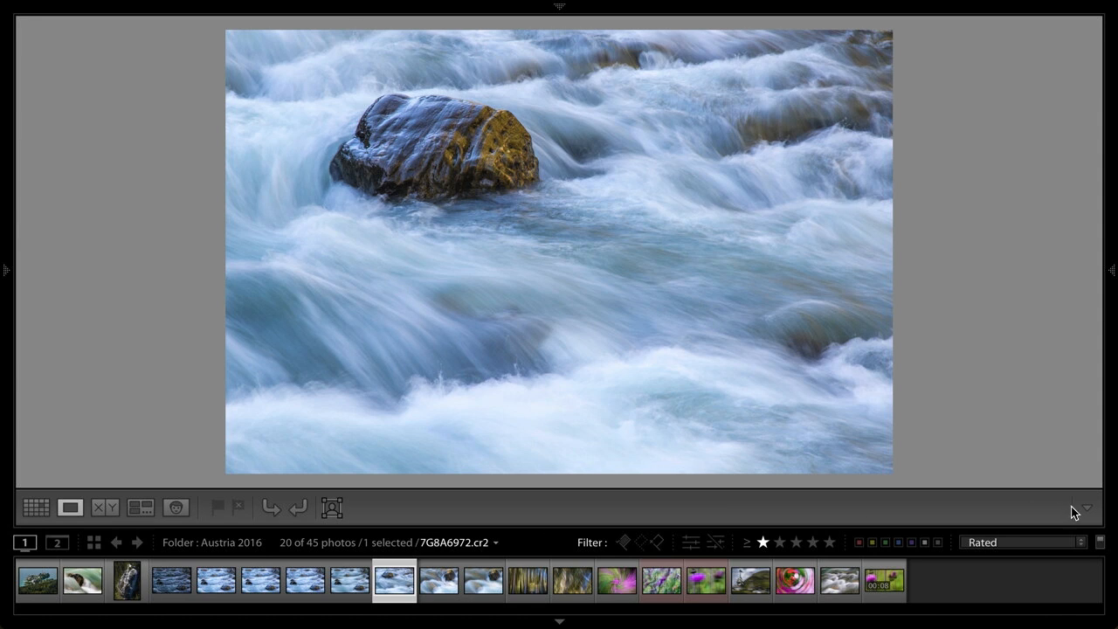
Step: Add the Zoom control to the toolbar and use it to zoom the photo to 1:4
click(1087, 508)
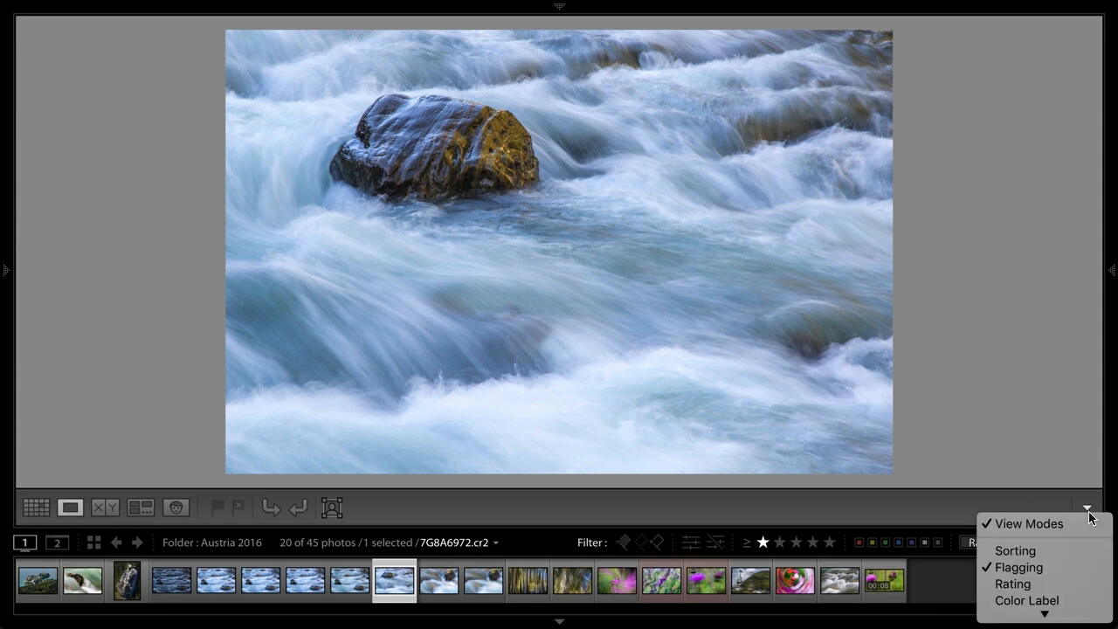
scroll(1076, 549, down, 4)
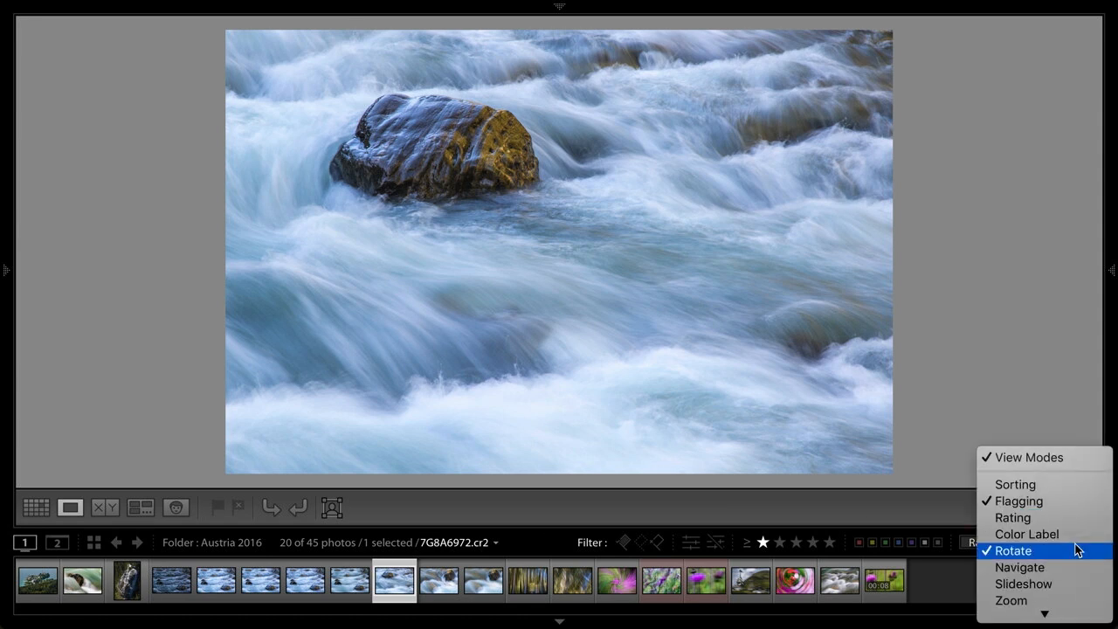
scroll(1076, 548, down, 2)
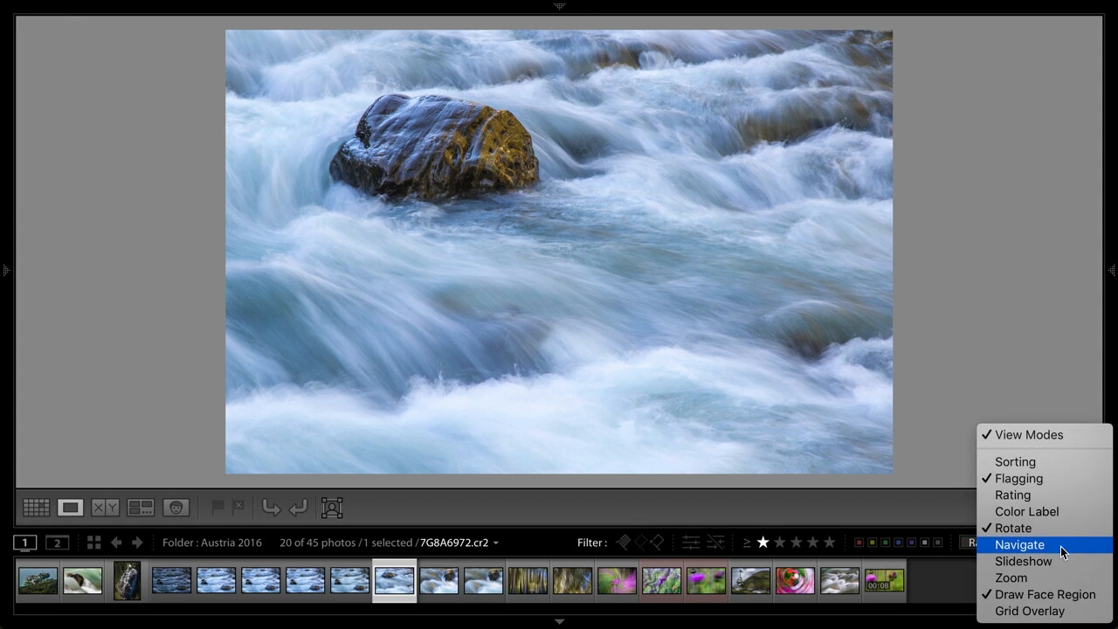
click(1028, 577)
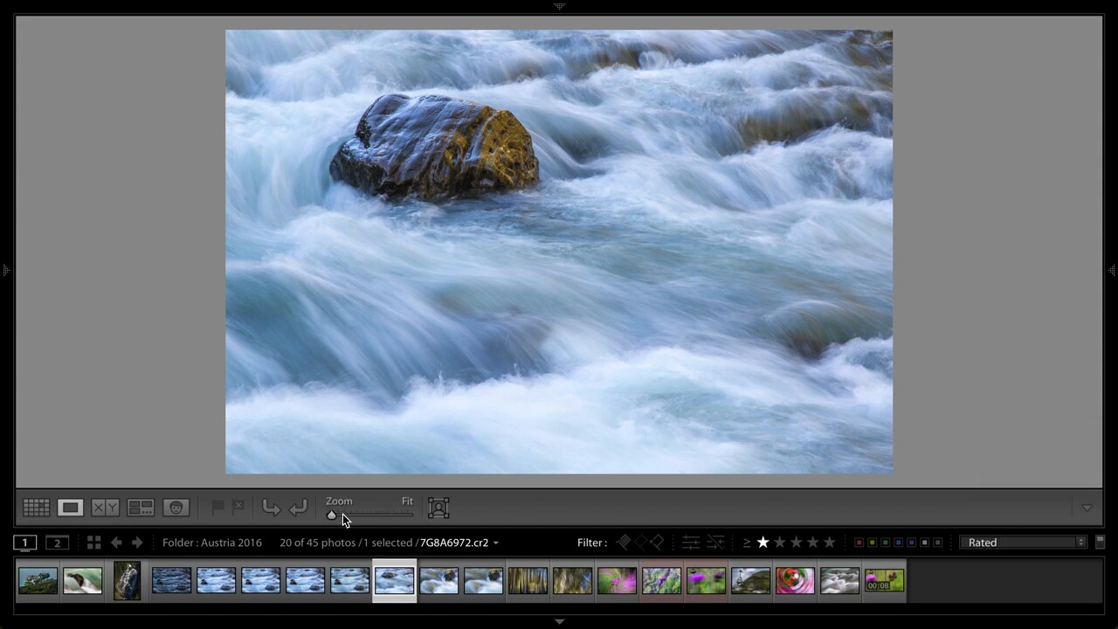
drag(333, 513, 374, 511)
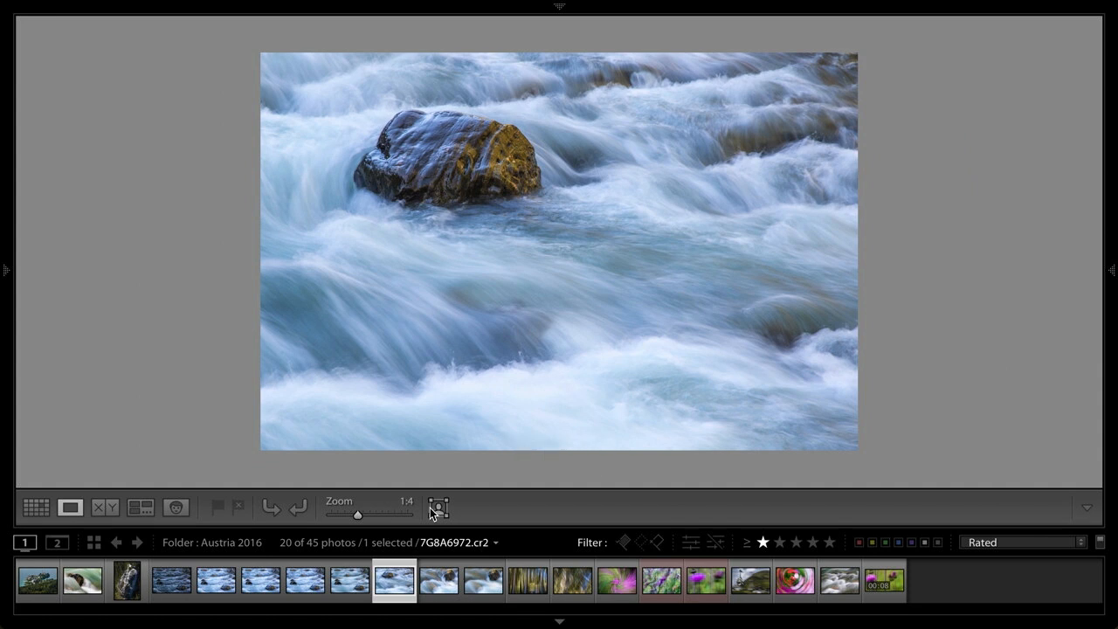
Step: Review the controls available for the toolbar and close the list without changing any
click(1088, 508)
scroll(1075, 545, down, 3)
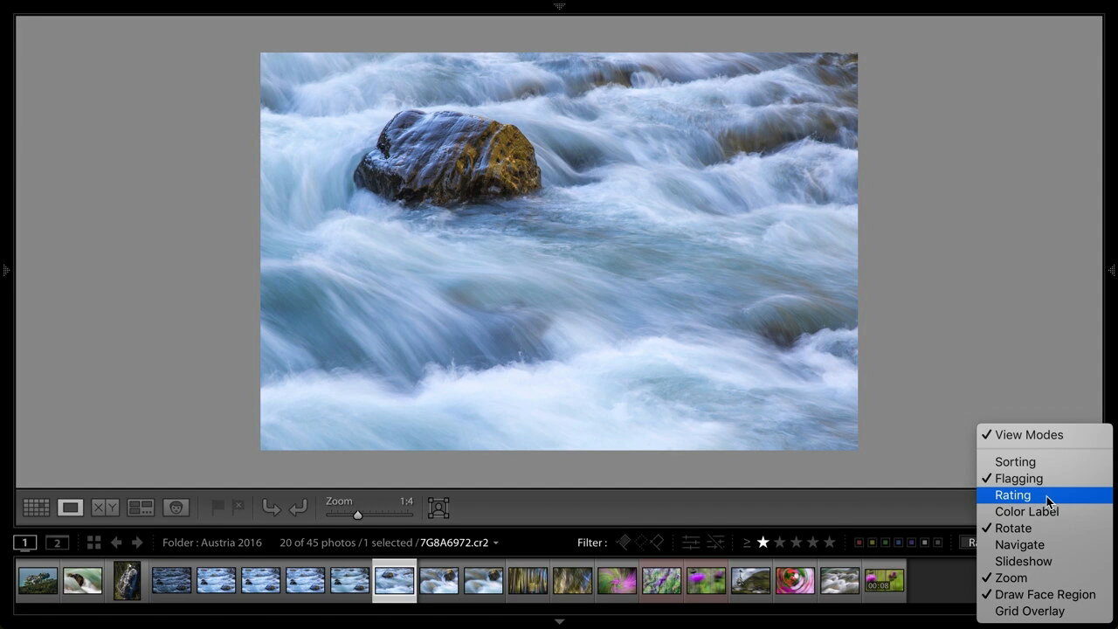
click(929, 431)
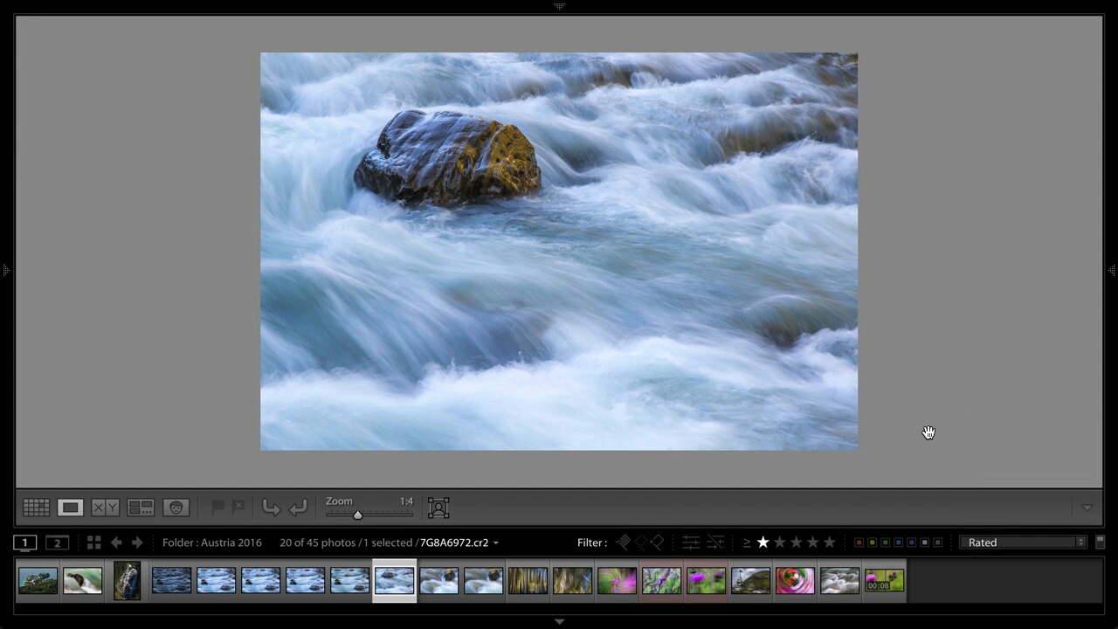
Step: Show the Library panel with the Histogram and Keyword List, and switch to the Develop module
click(1109, 287)
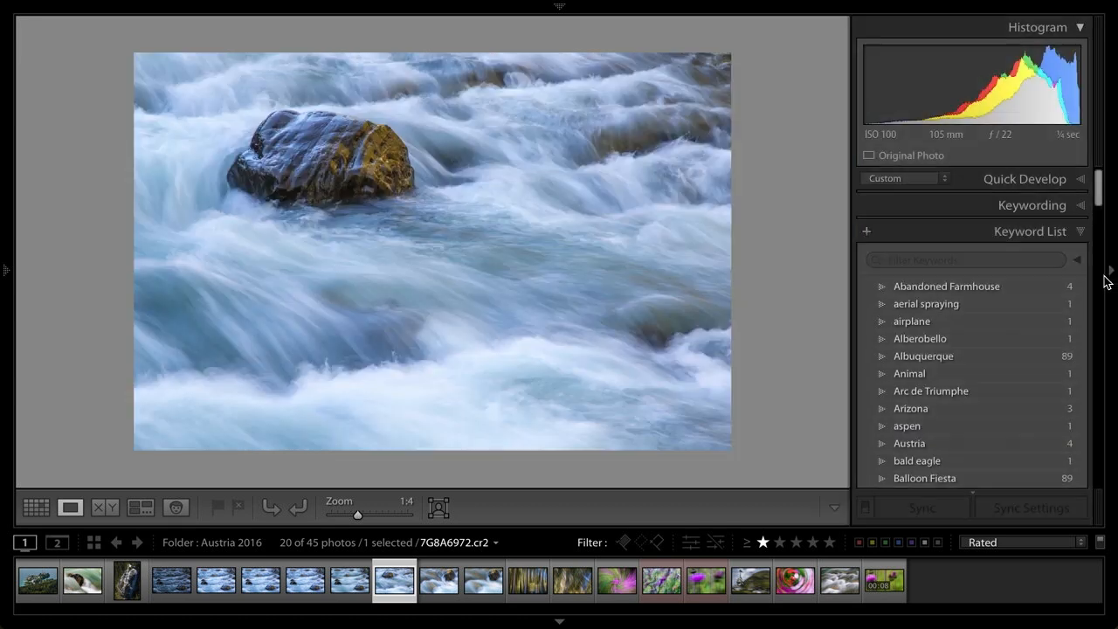
mouse_move(739, 10)
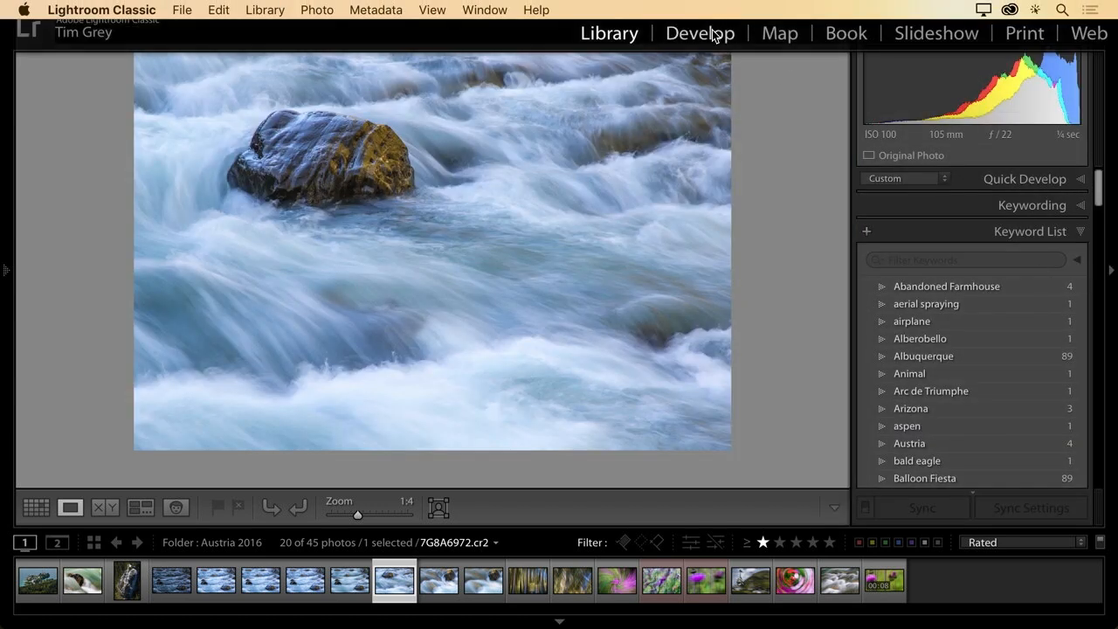
click(713, 33)
Step: Collapse the Histogram in the Develop module and turn off Solo Mode for the adjustment sections
scroll(960, 332, up, 3)
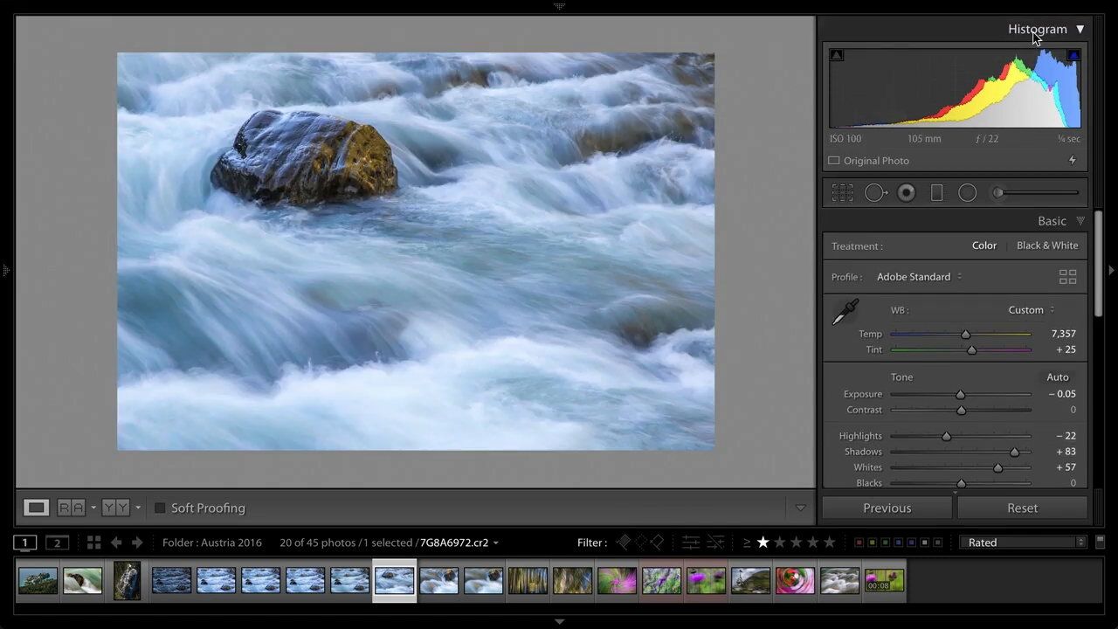
click(1036, 31)
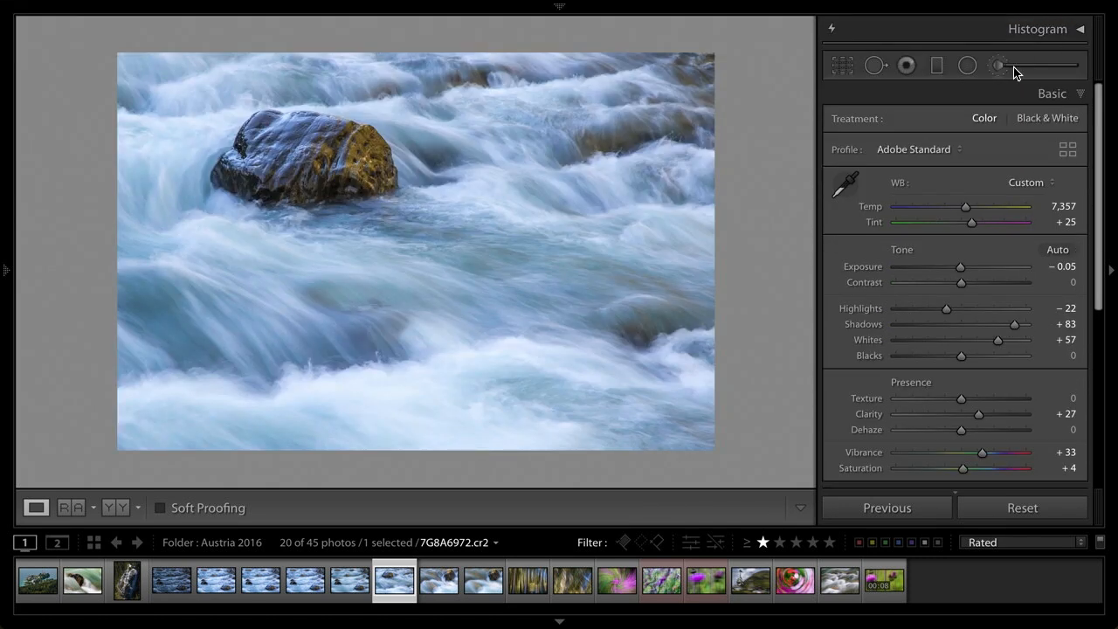
scroll(1023, 192, down, 4)
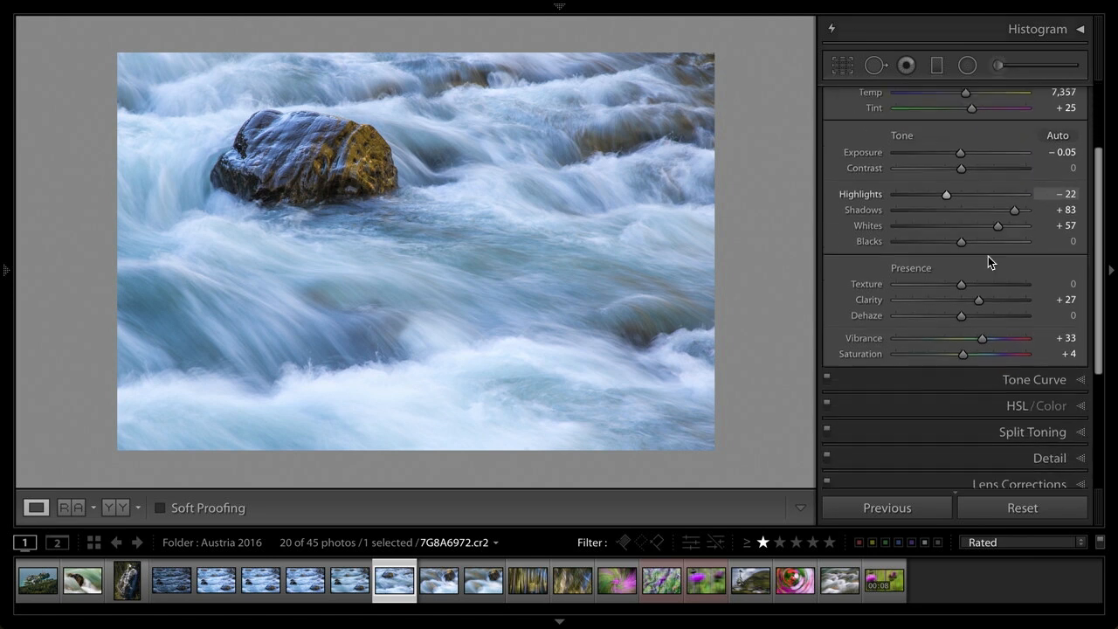
right_click(963, 364)
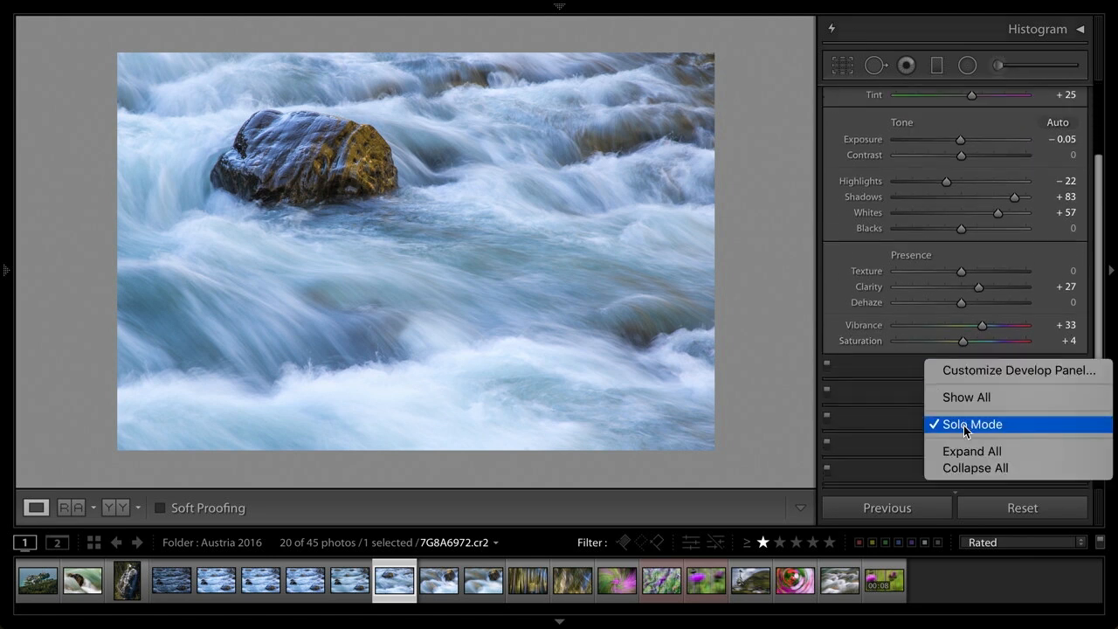
click(963, 426)
Step: Show all the Develop adjustment sections and expand every one of them
right_click(990, 370)
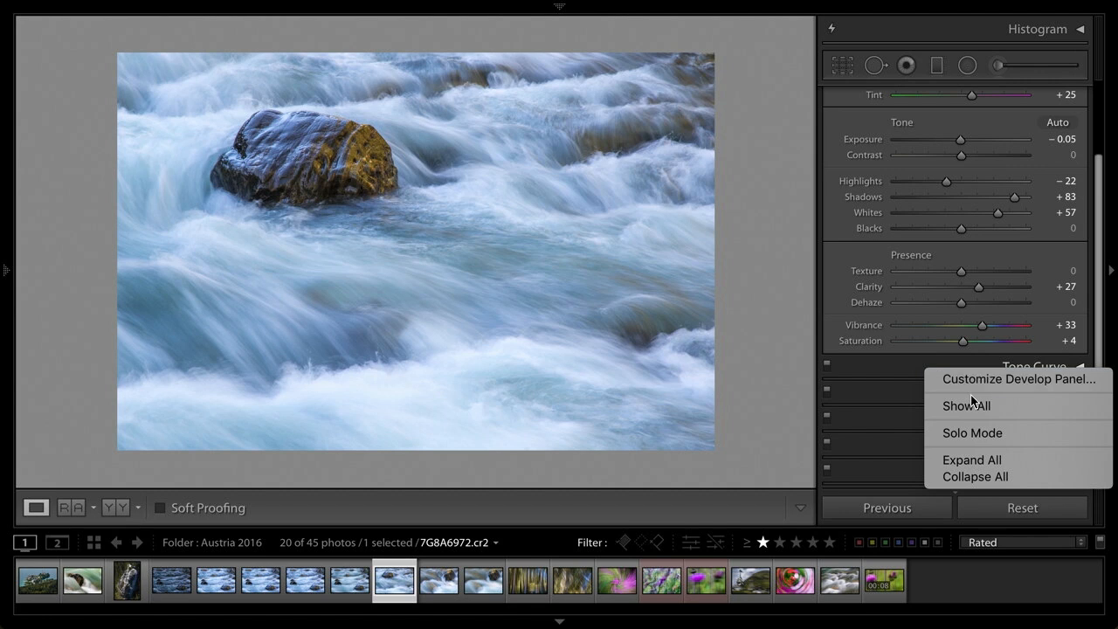
click(972, 409)
right_click(968, 374)
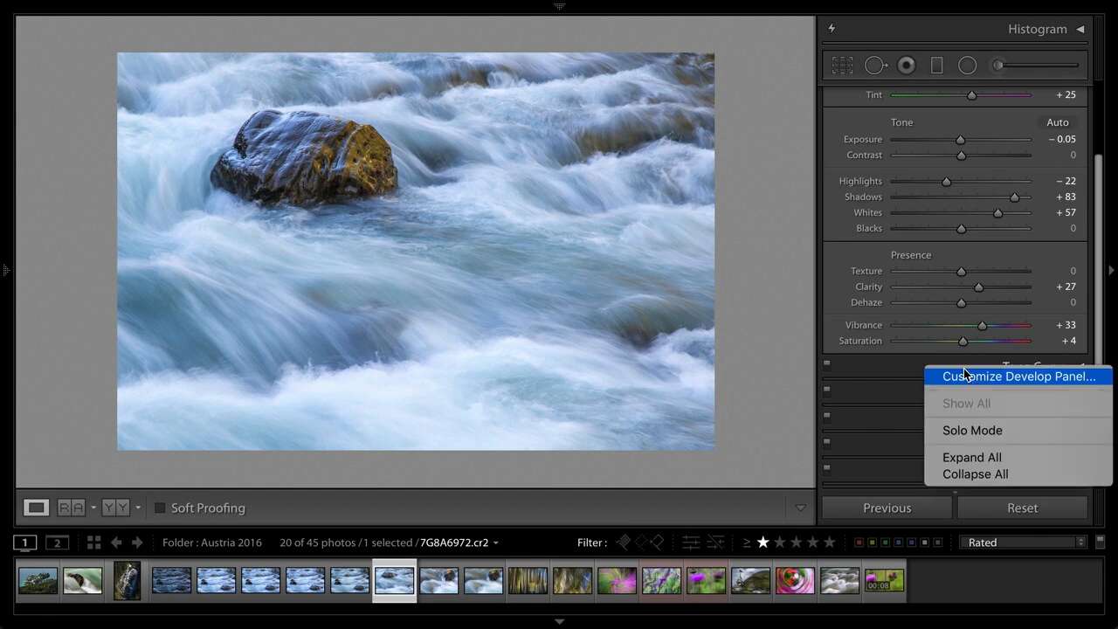
click(969, 460)
Step: Examine how long the fully expanded Develop panel is, from Basic down to Effects and back
scroll(973, 382, down, 10)
scroll(969, 379, up, 7)
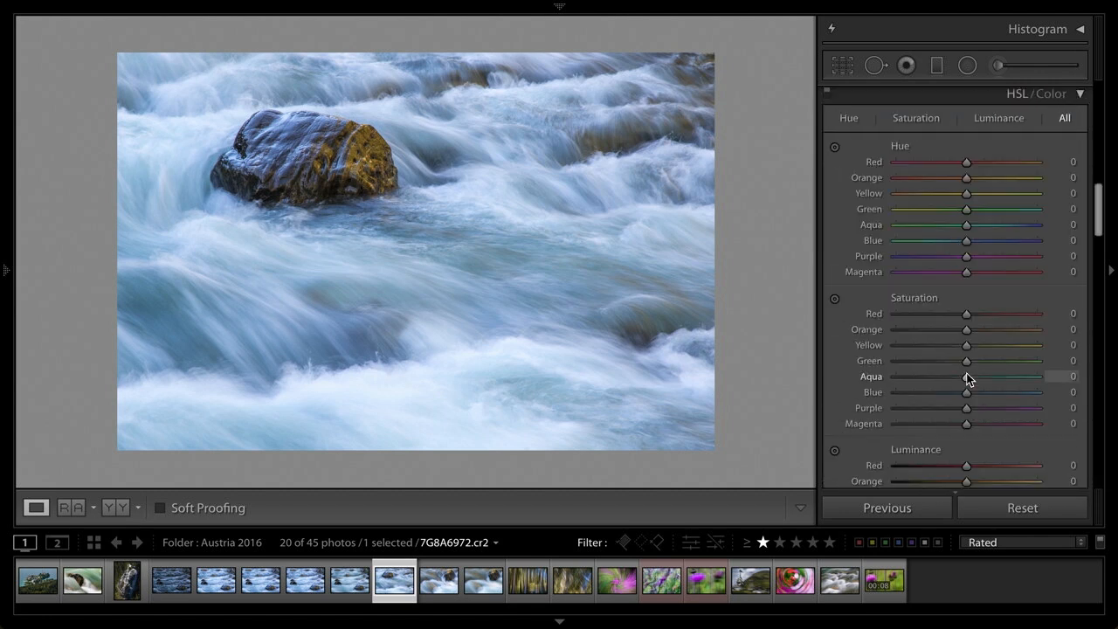
scroll(966, 375, down, 3)
scroll(967, 375, down, 15)
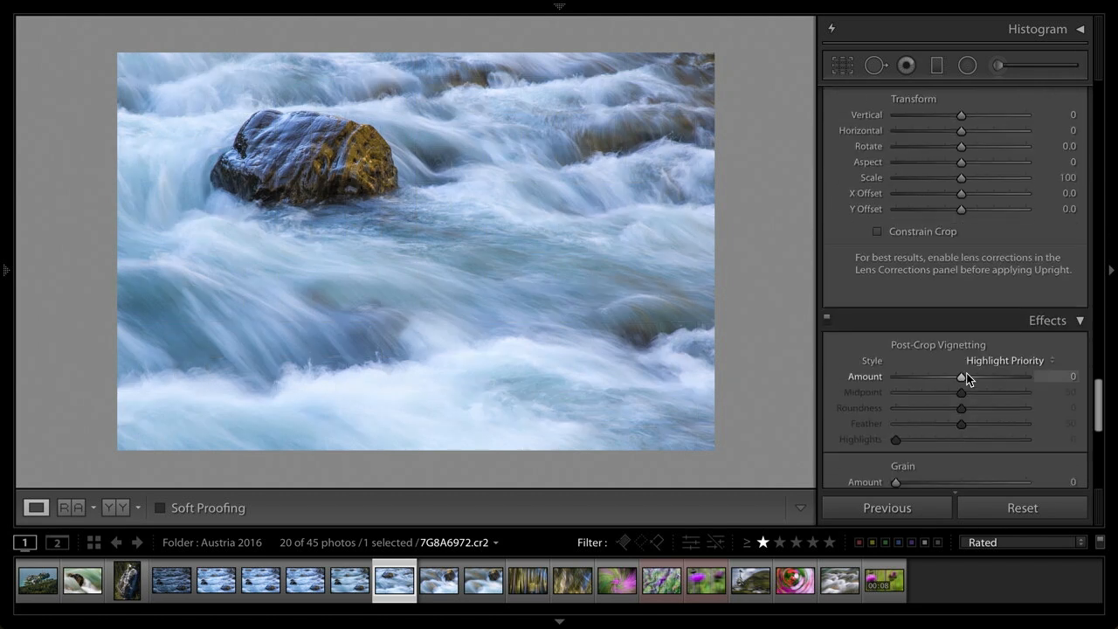
scroll(967, 379, down, 3)
scroll(966, 379, up, 8)
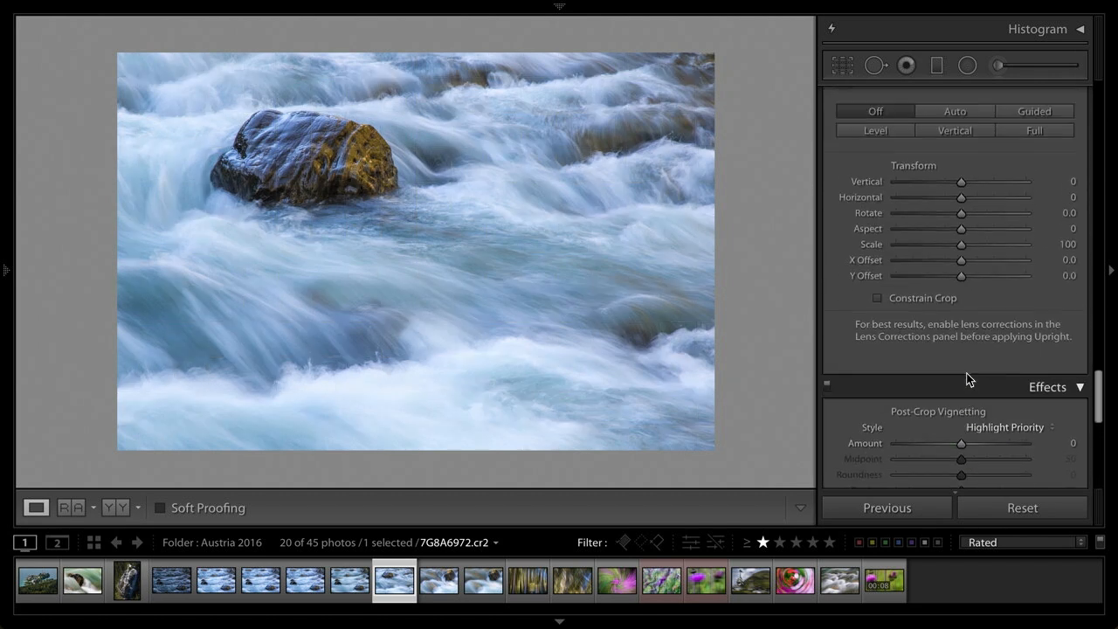
scroll(967, 379, up, 12)
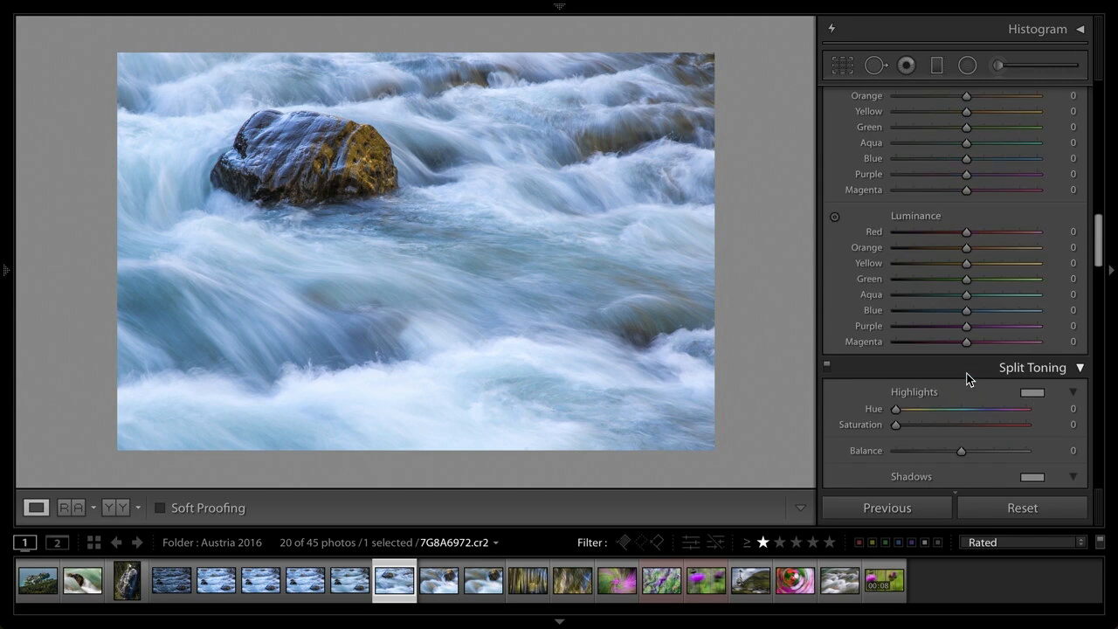
scroll(967, 379, up, 10)
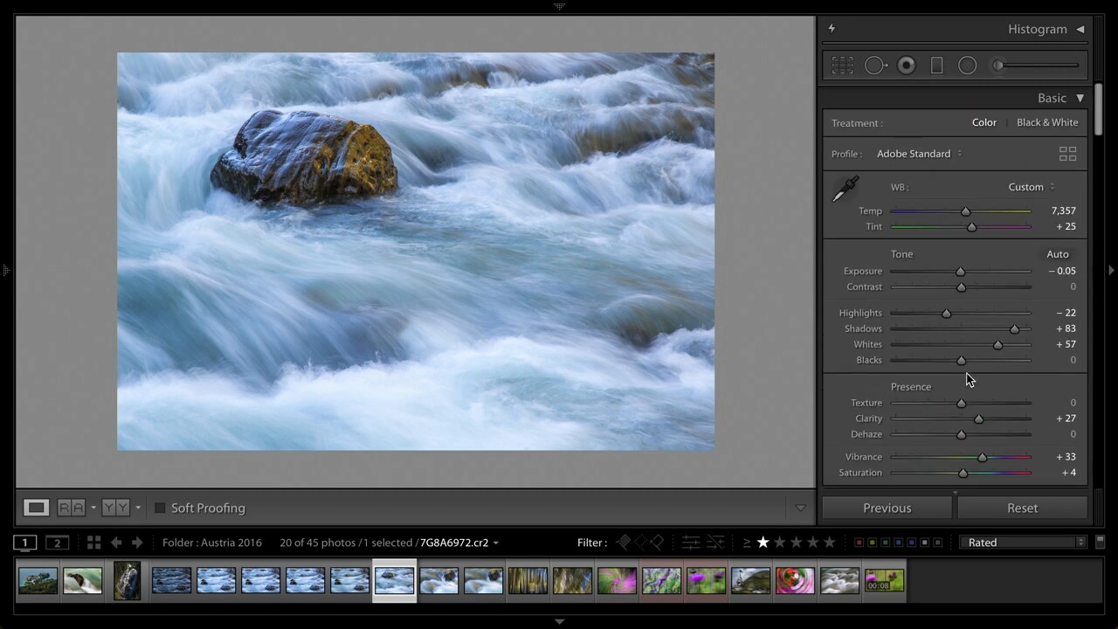
scroll(967, 379, down, 1)
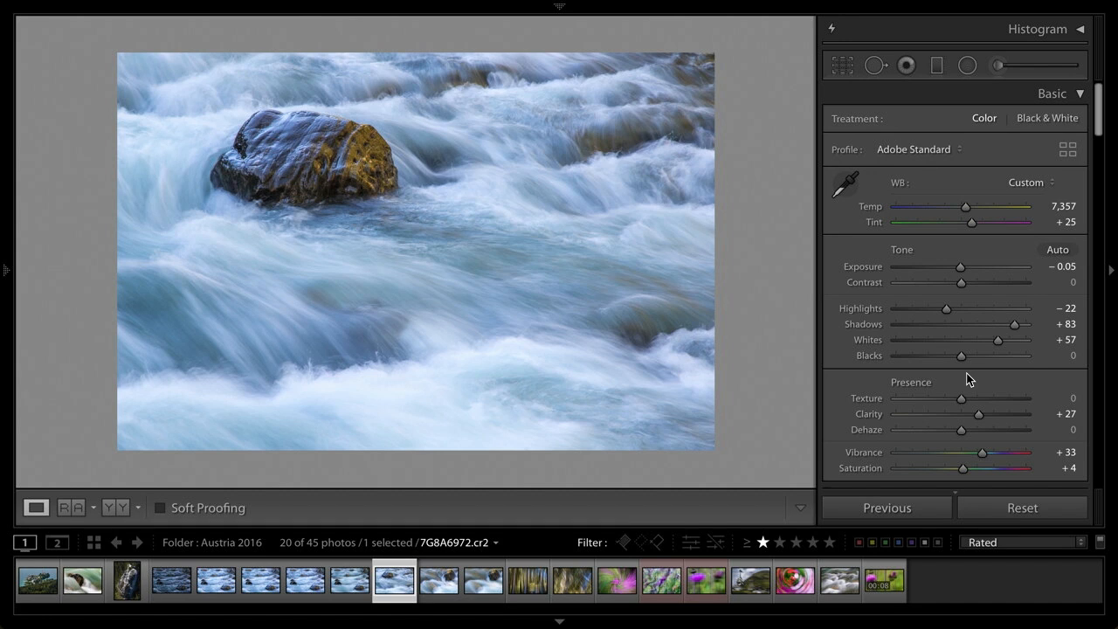
Step: Turn Solo Mode on for the Develop adjustment sections
right_click(928, 92)
click(906, 98)
right_click(972, 95)
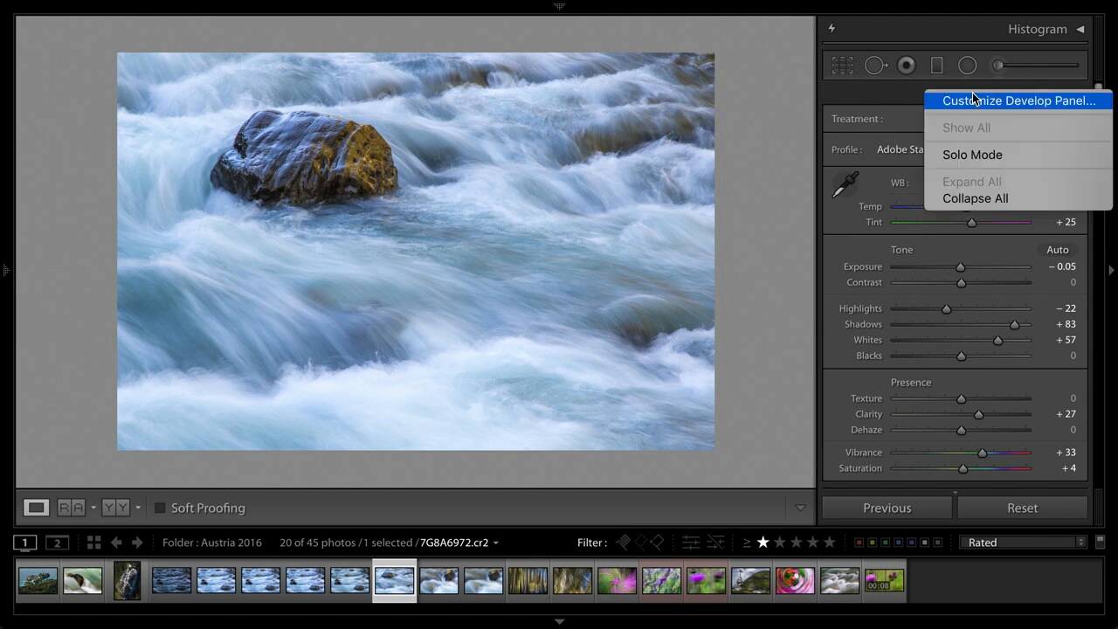
click(987, 157)
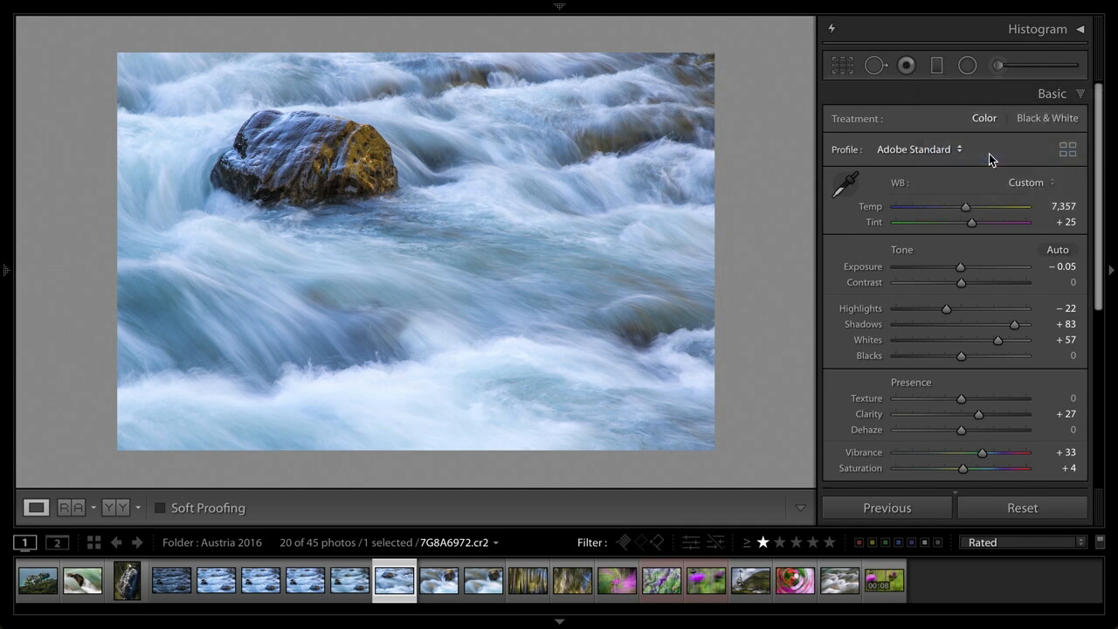
Step: Expand the Split Toning section, then switch back to the Basic section to demonstrate Solo Mode
scroll(984, 183, down, 2)
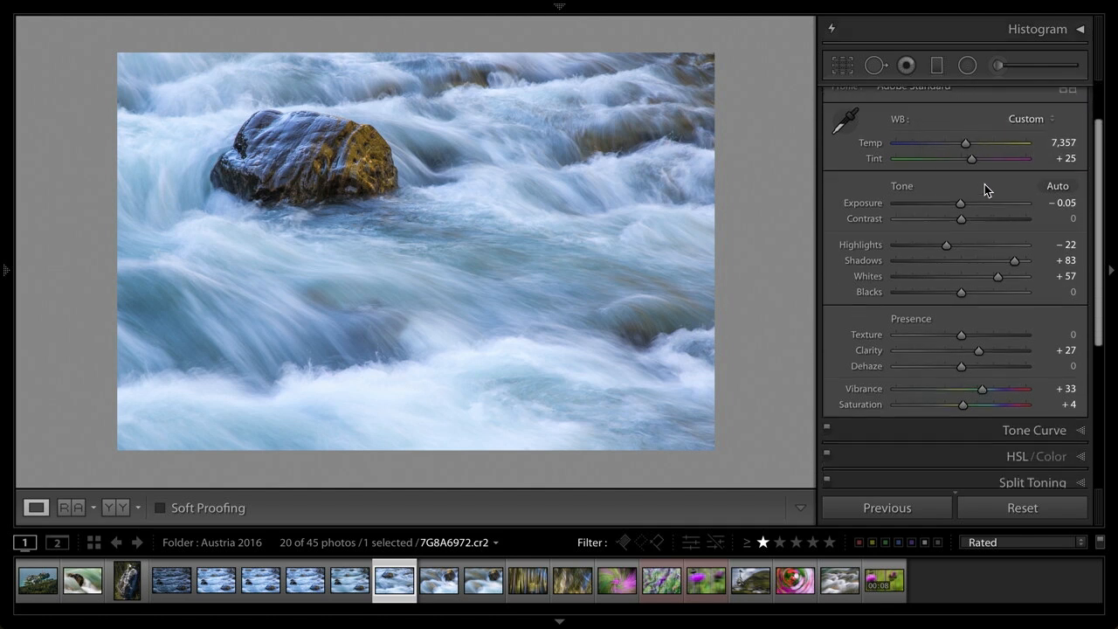
scroll(984, 185, down, 4)
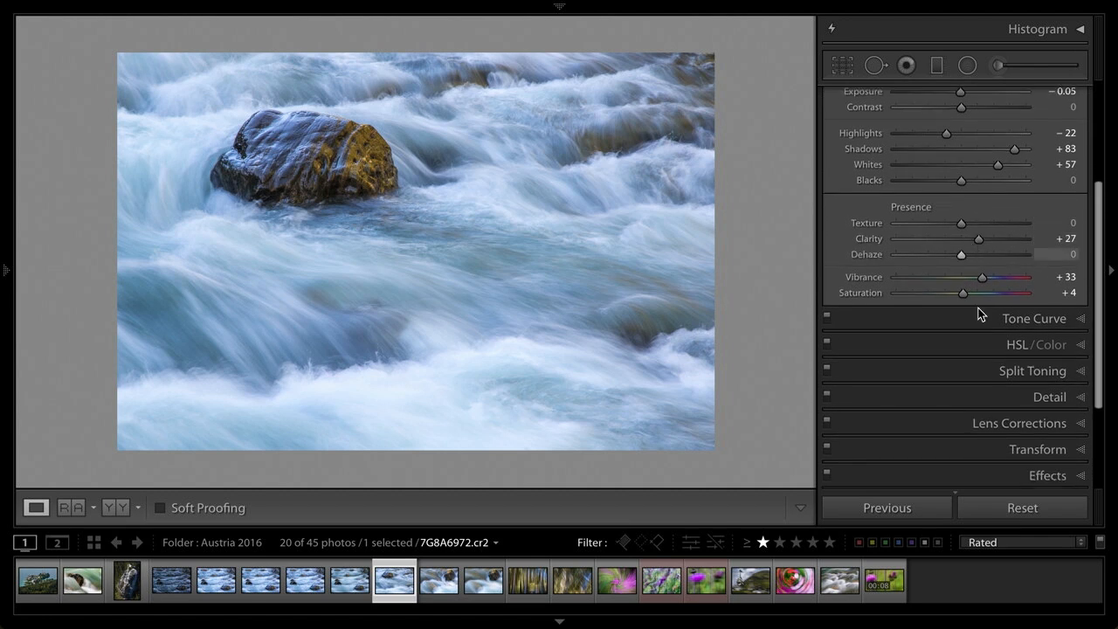
click(1005, 372)
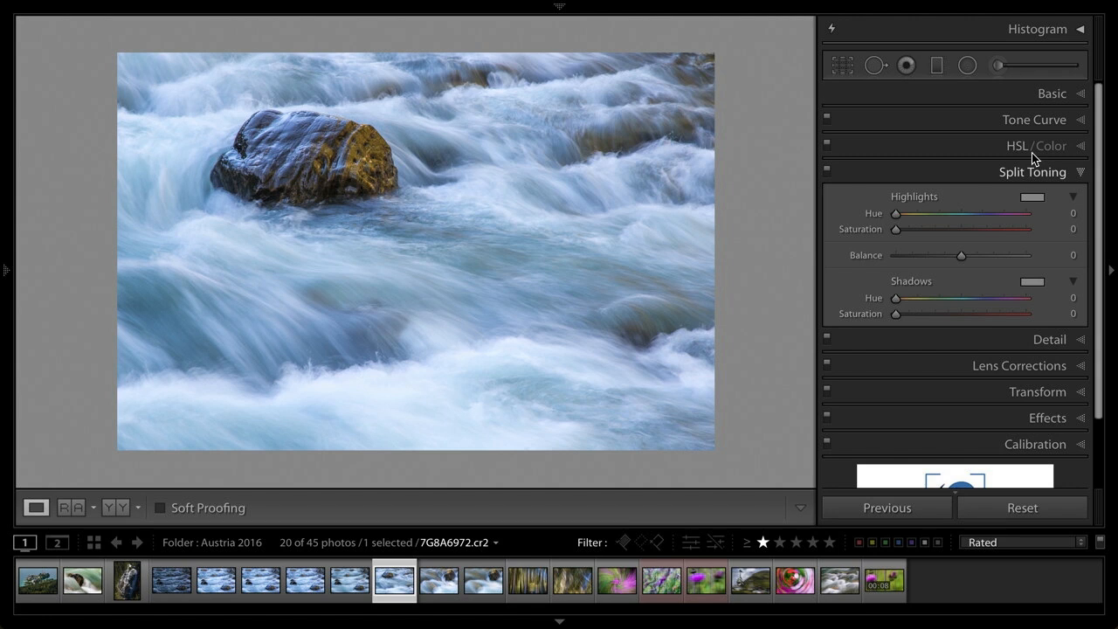
click(1017, 97)
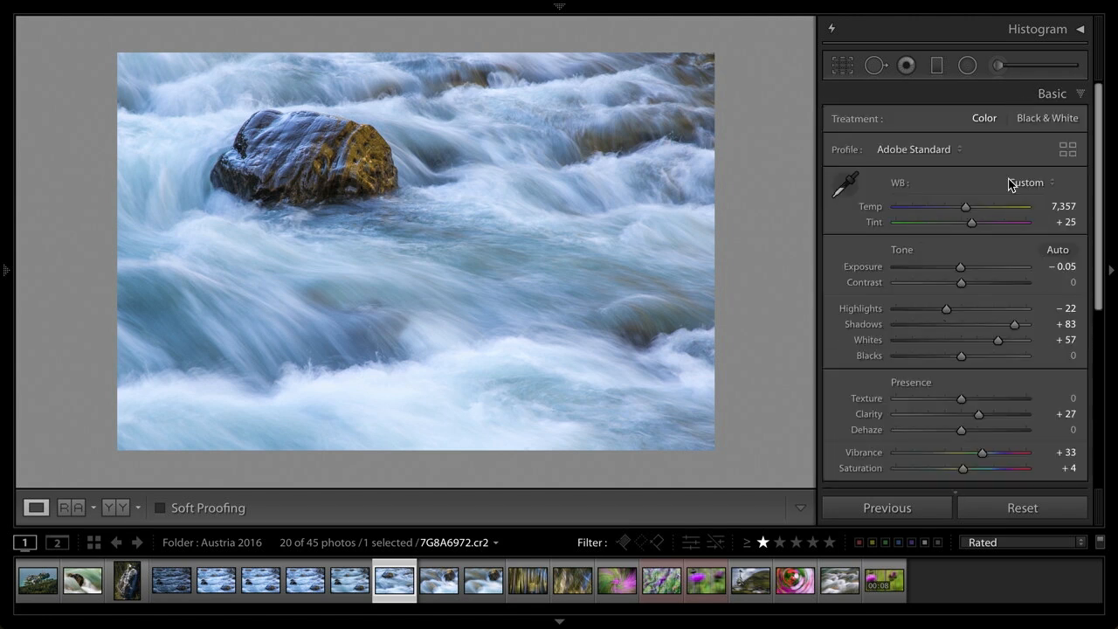
Step: Switch from Basic to Split Toning, expand the Detail section, and return to Split Toning
scroll(1015, 240, down, 3)
click(1025, 470)
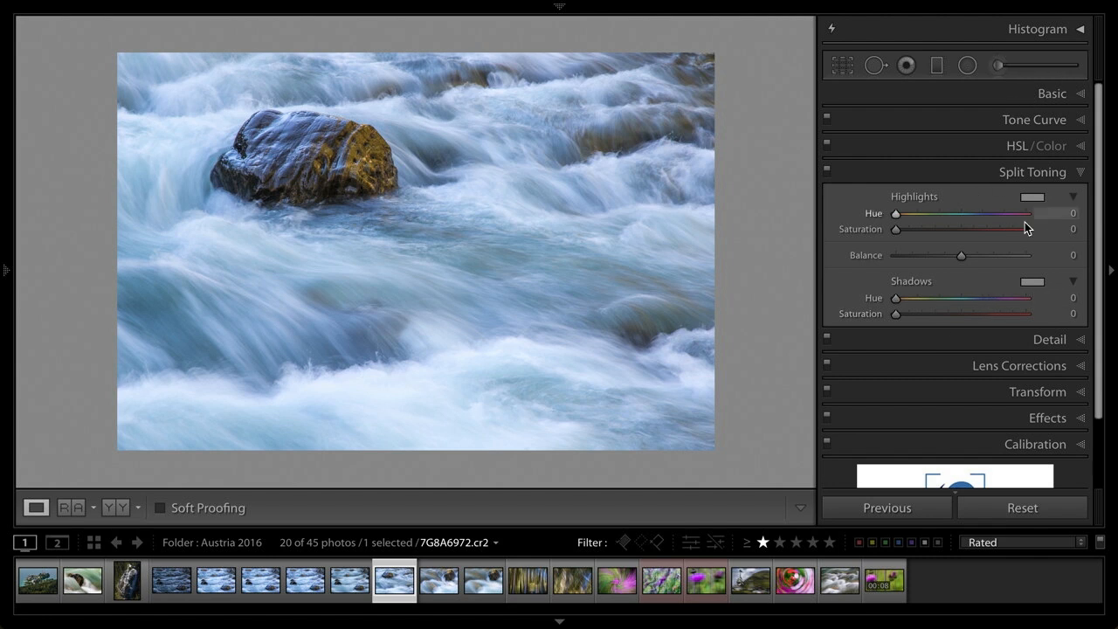
click(1048, 340)
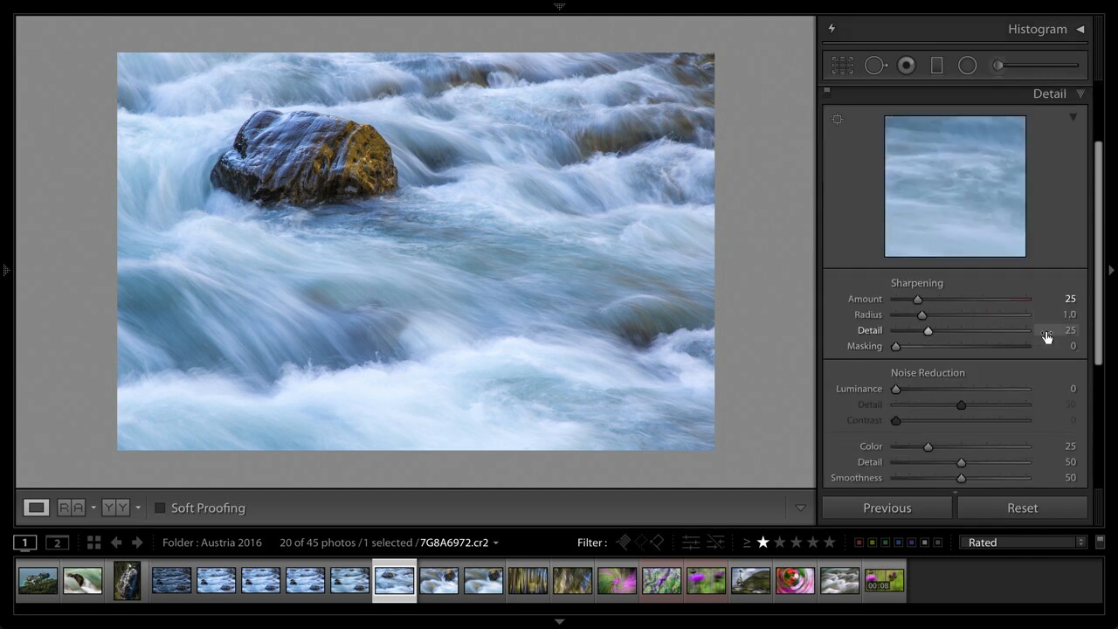
click(1017, 174)
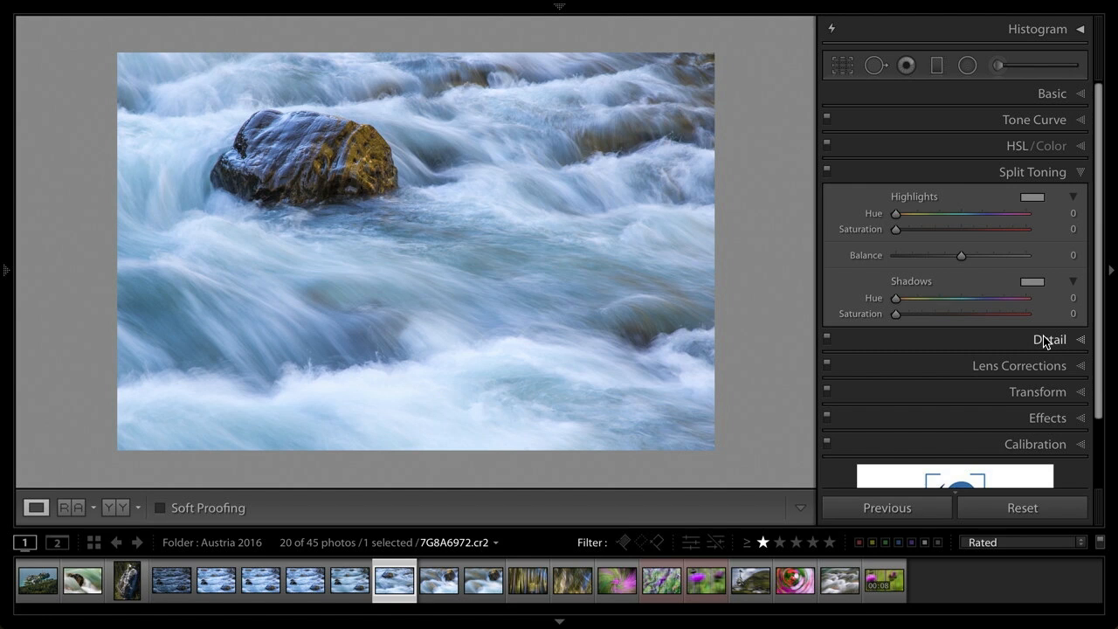
Step: Expand HSL / Color, return to Split Toning, and check the Develop panel options without changing any
click(1016, 147)
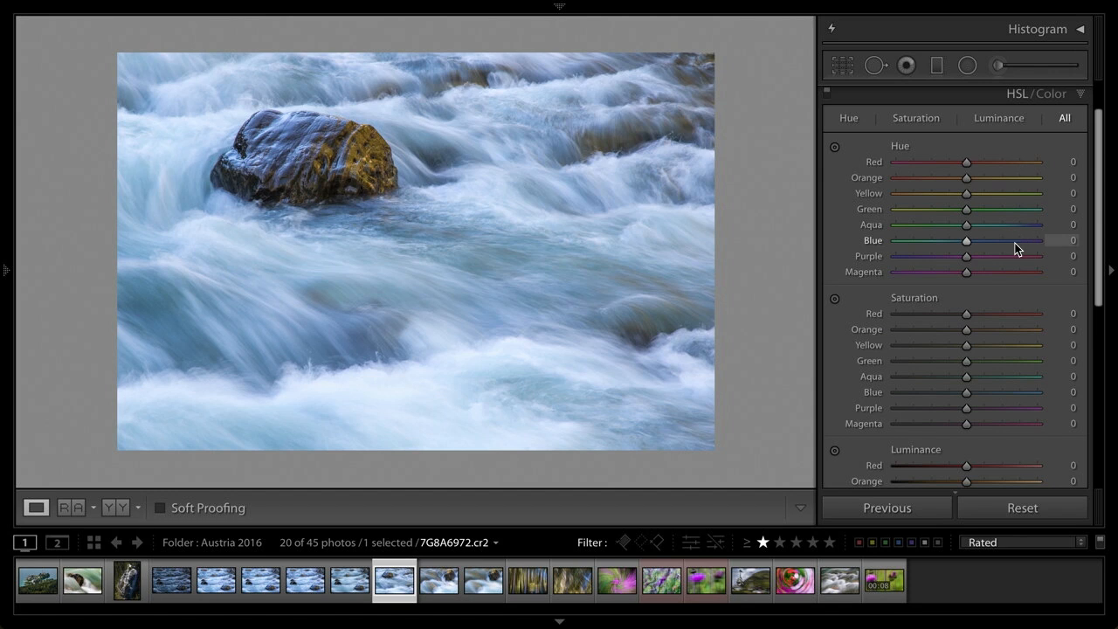
scroll(1015, 242, down, 5)
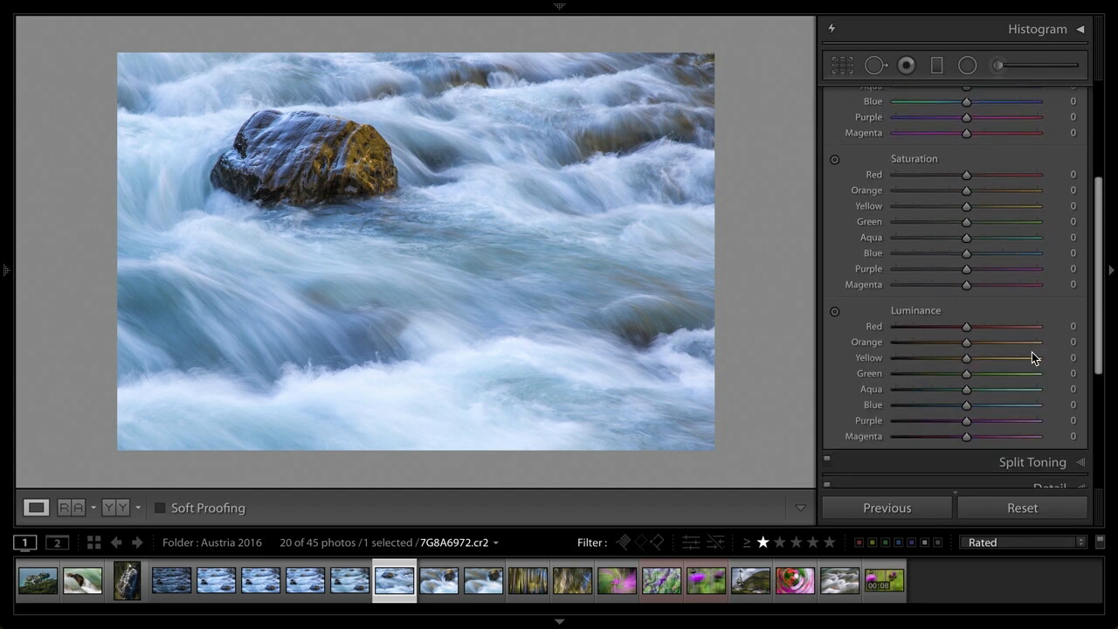
click(1022, 463)
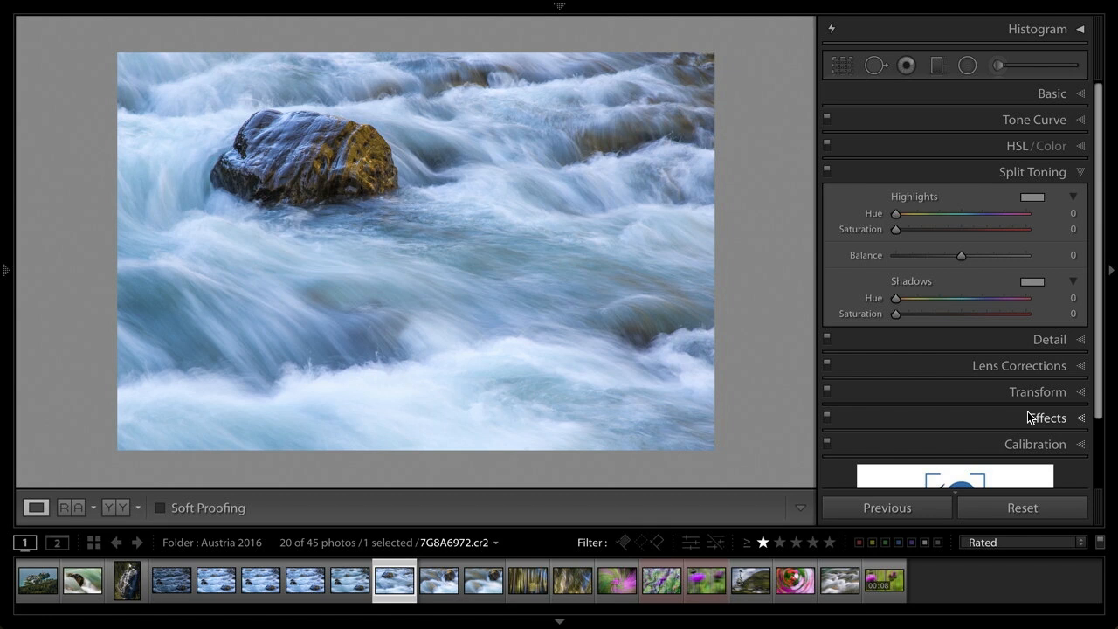
right_click(918, 363)
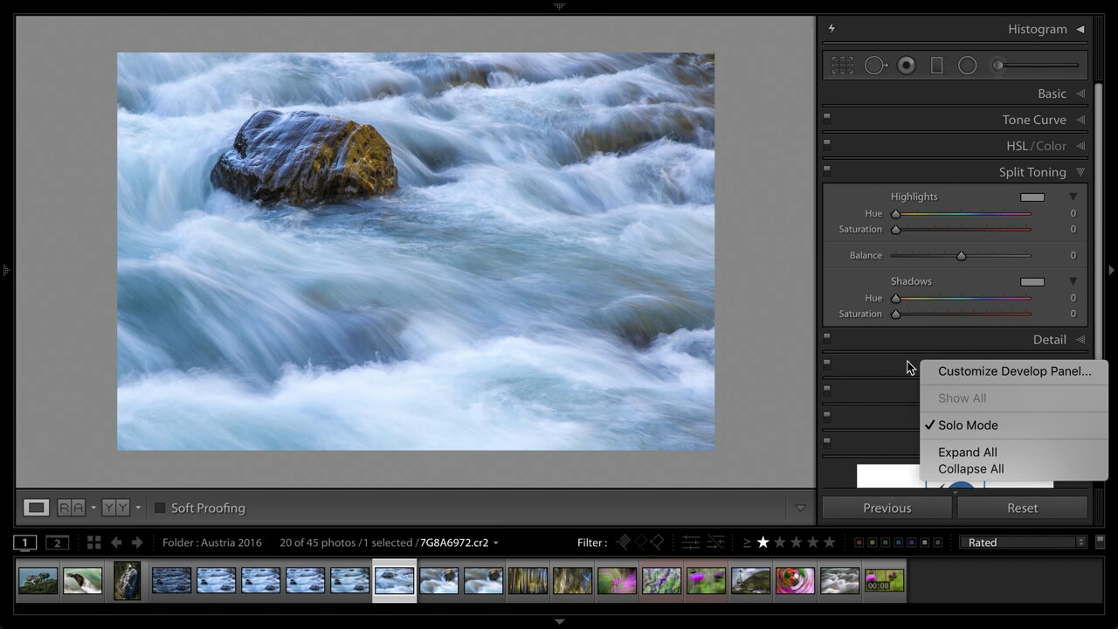
click(909, 365)
Step: Switch to the Library module and hide the Keyword List section
mouse_move(785, 5)
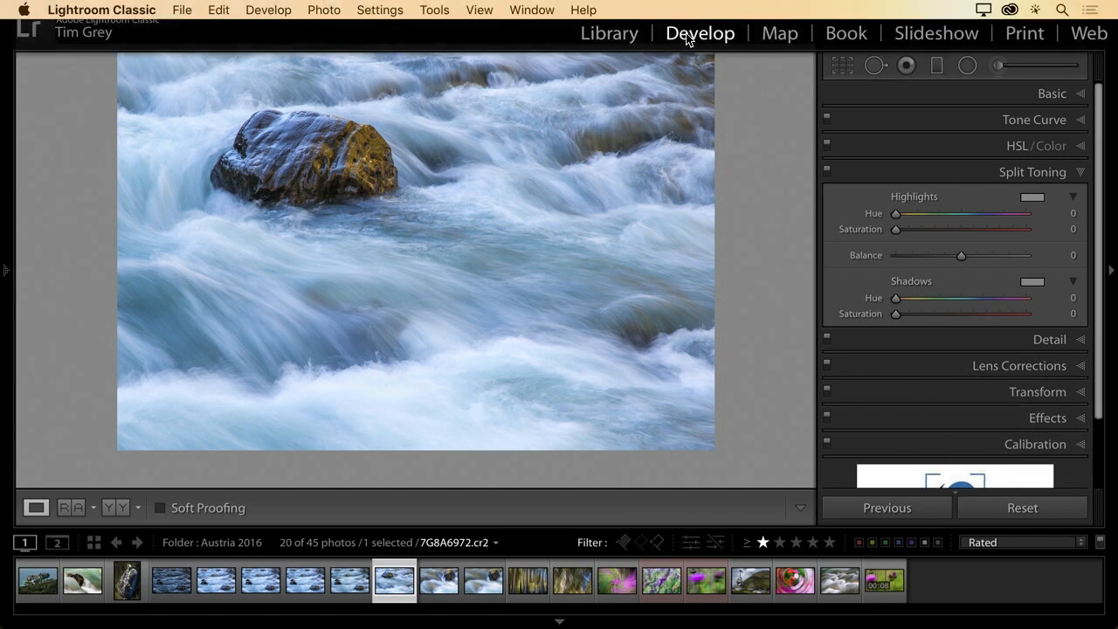
click(622, 35)
right_click(934, 234)
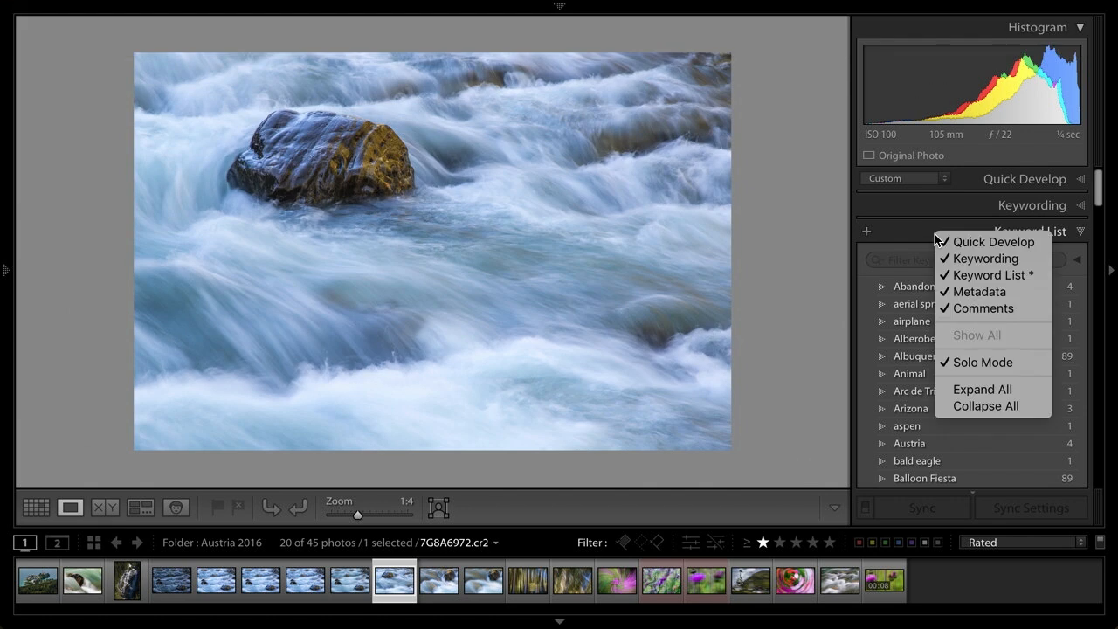
click(987, 276)
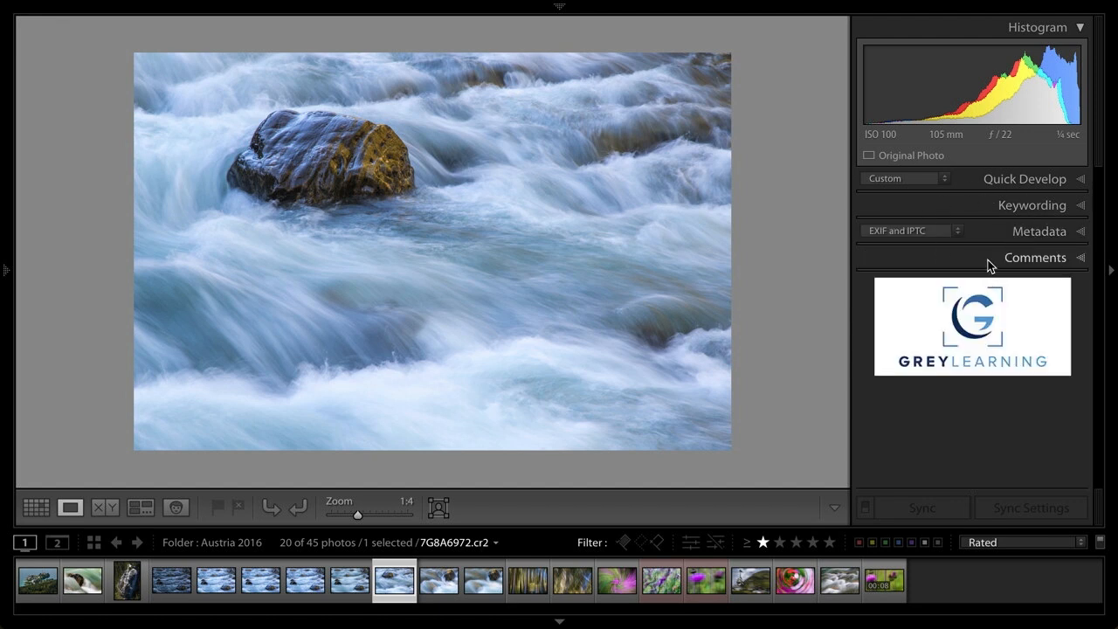
Step: Restore the hidden Keyword List section in the Library panel and collapse it
right_click(987, 233)
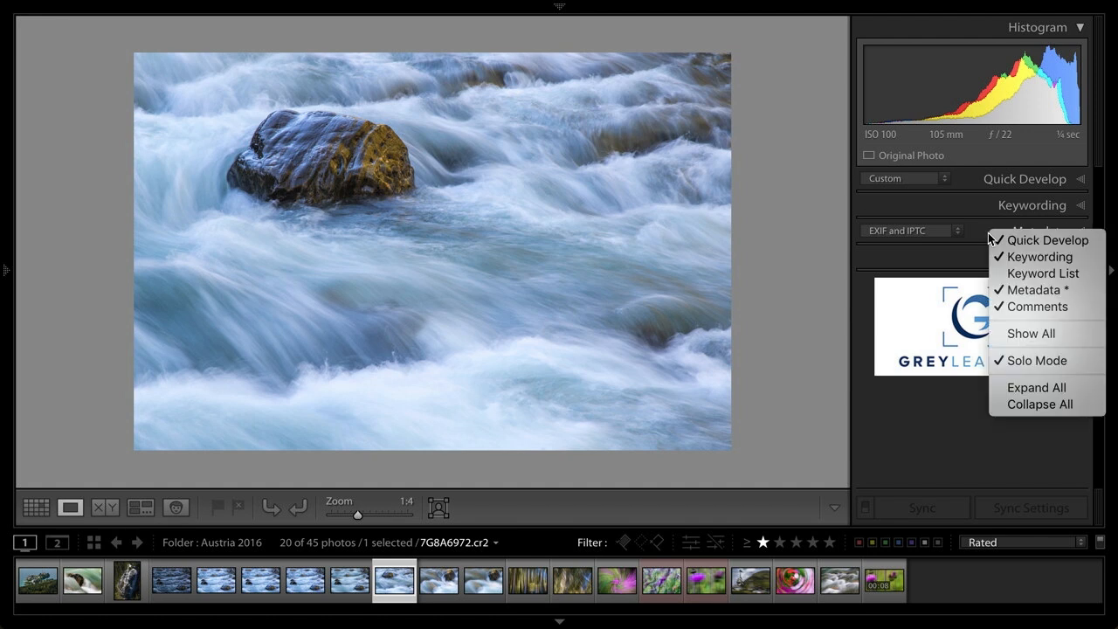
click(1026, 271)
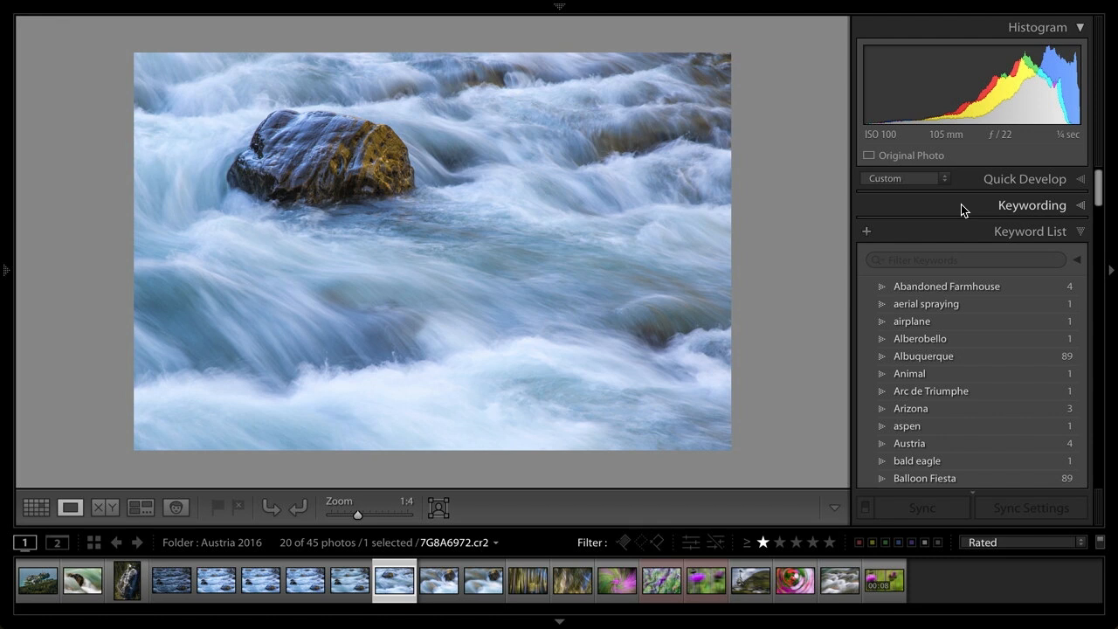
scroll(961, 209, down, 4)
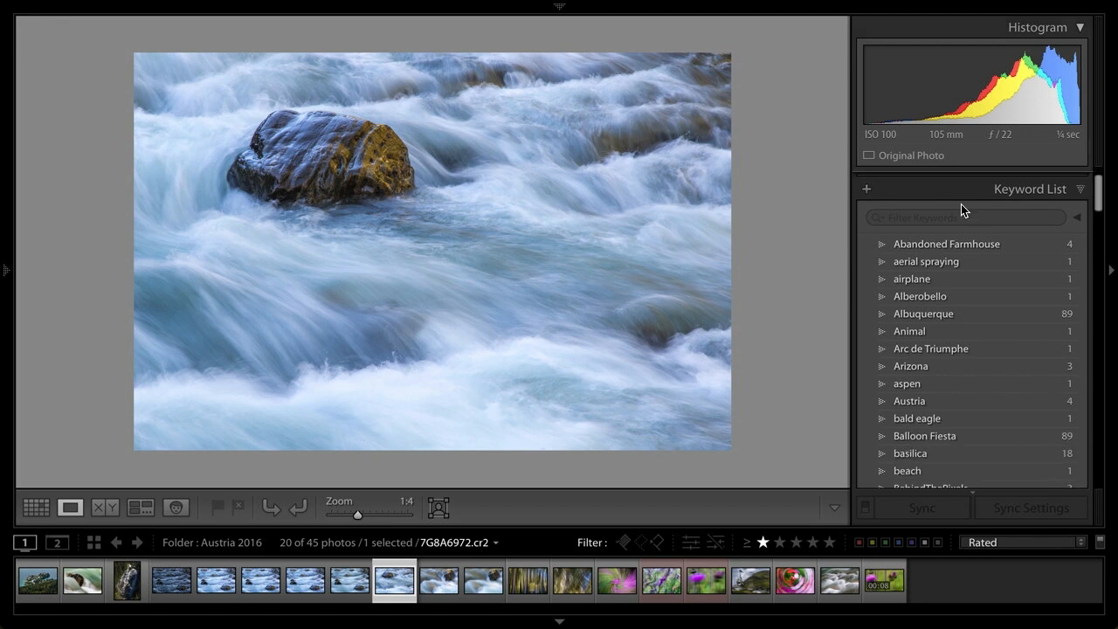
scroll(960, 210, up, 4)
click(963, 230)
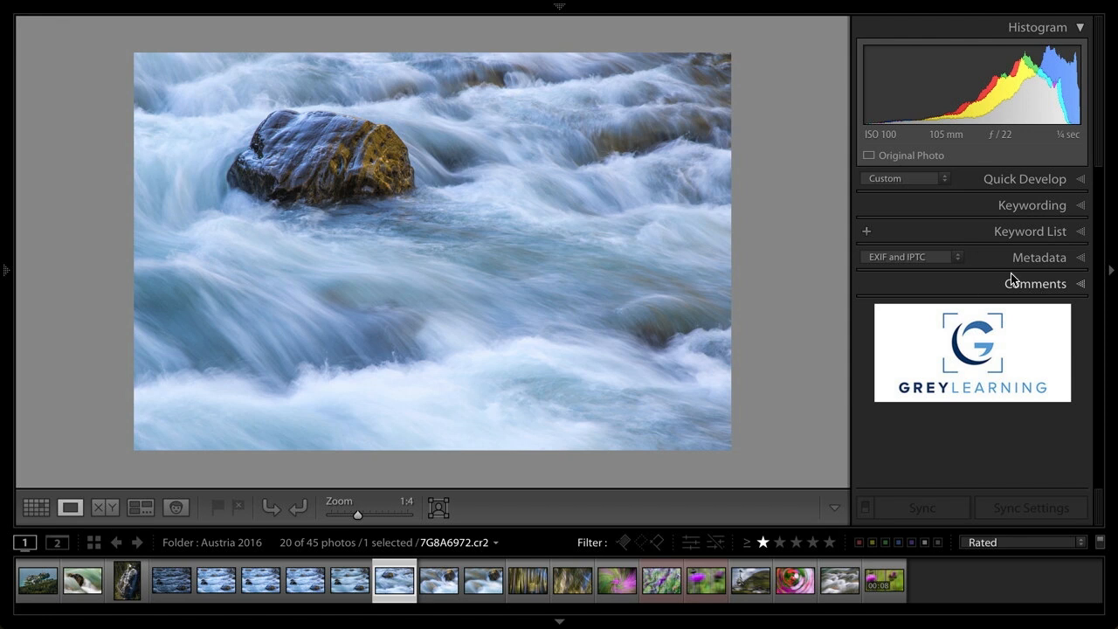
Step: Check which Library sections can be shown or hidden and close the list without changing any
right_click(967, 284)
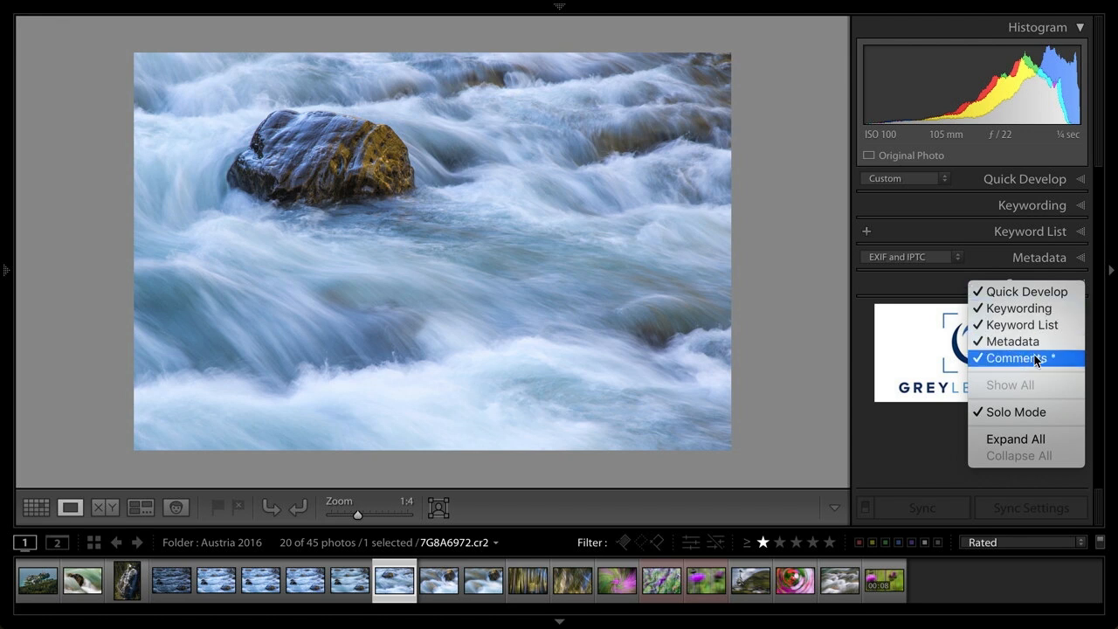
click(970, 241)
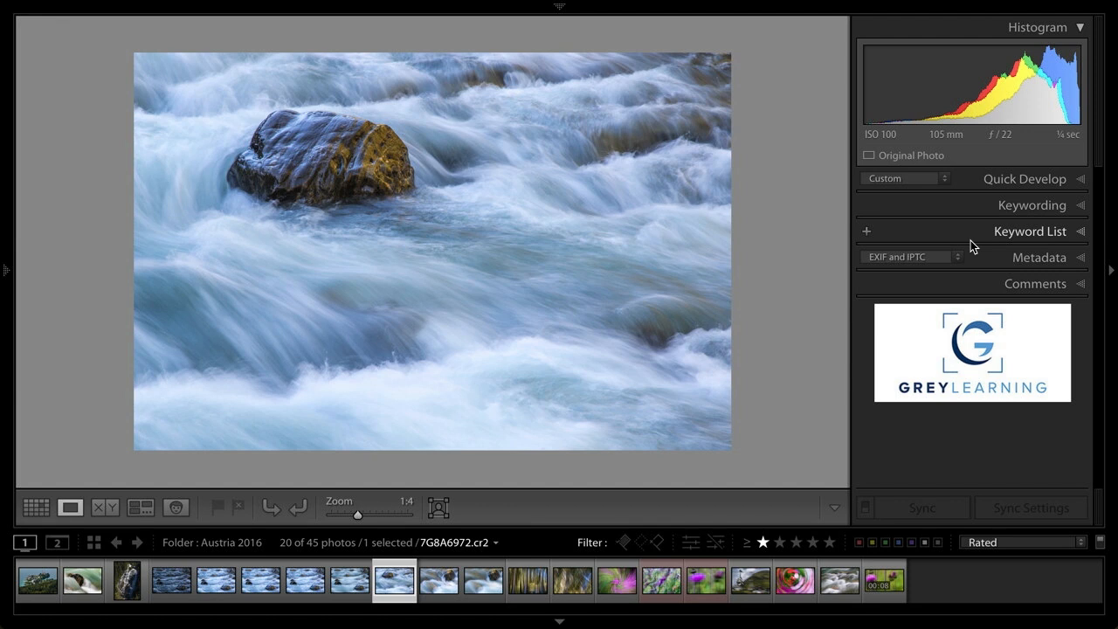
mouse_move(724, 12)
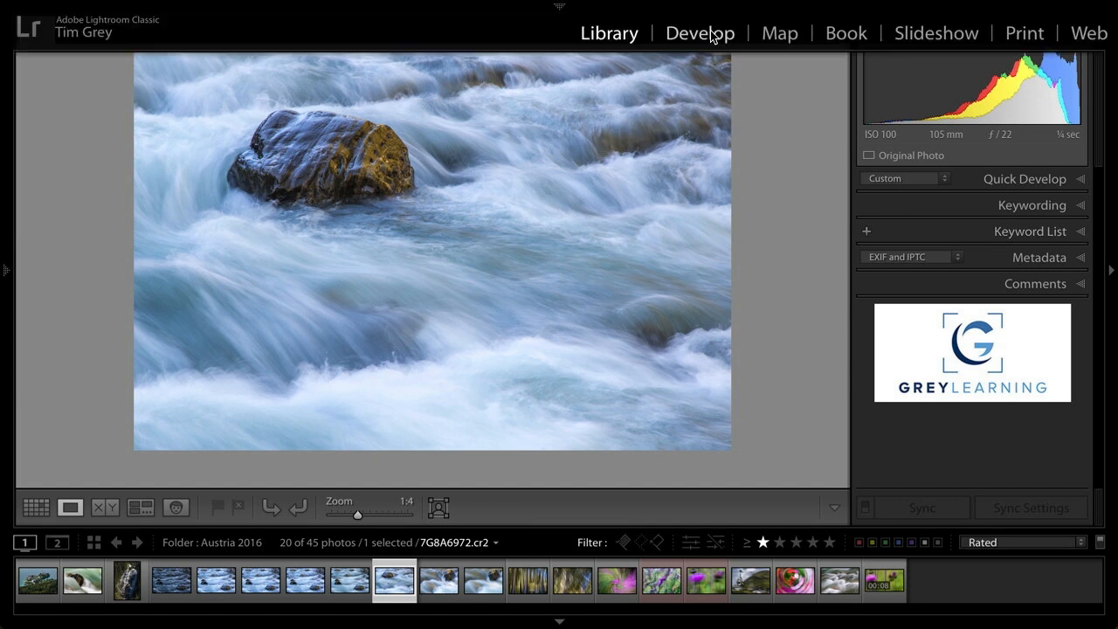
Step: Switch to the Develop module and turn off Split Toning in the Develop panel customization
click(714, 36)
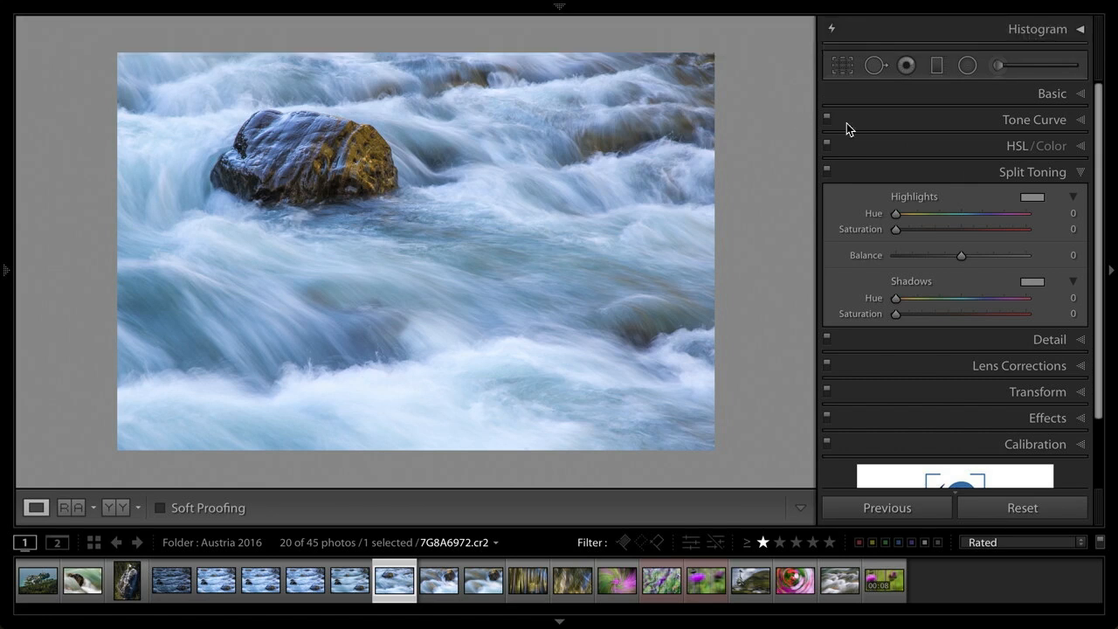
right_click(916, 123)
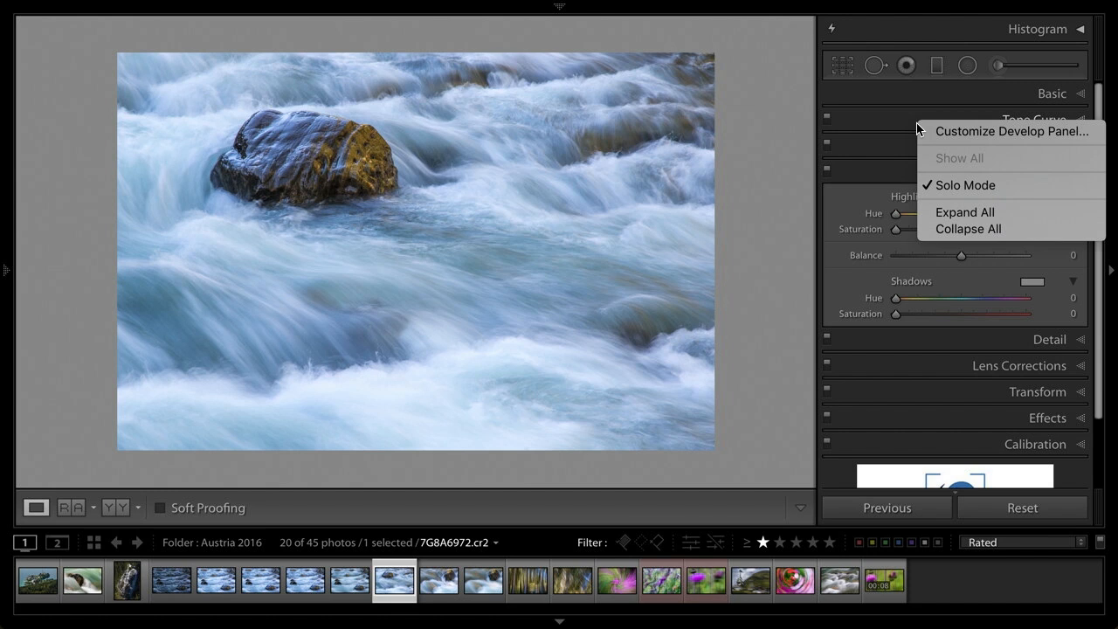
click(1022, 132)
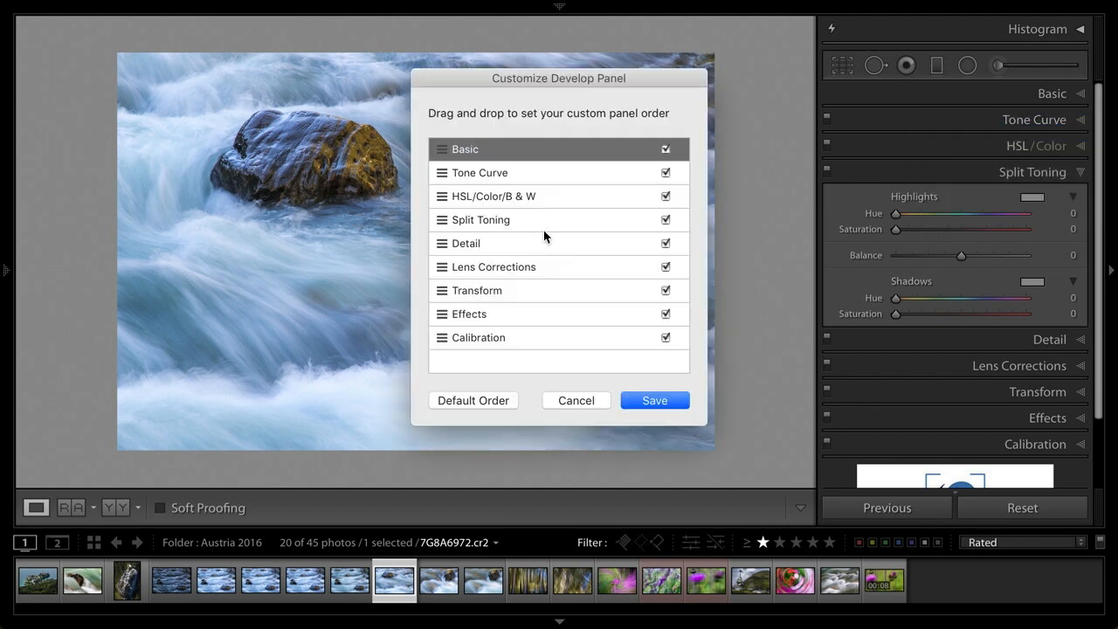
click(666, 221)
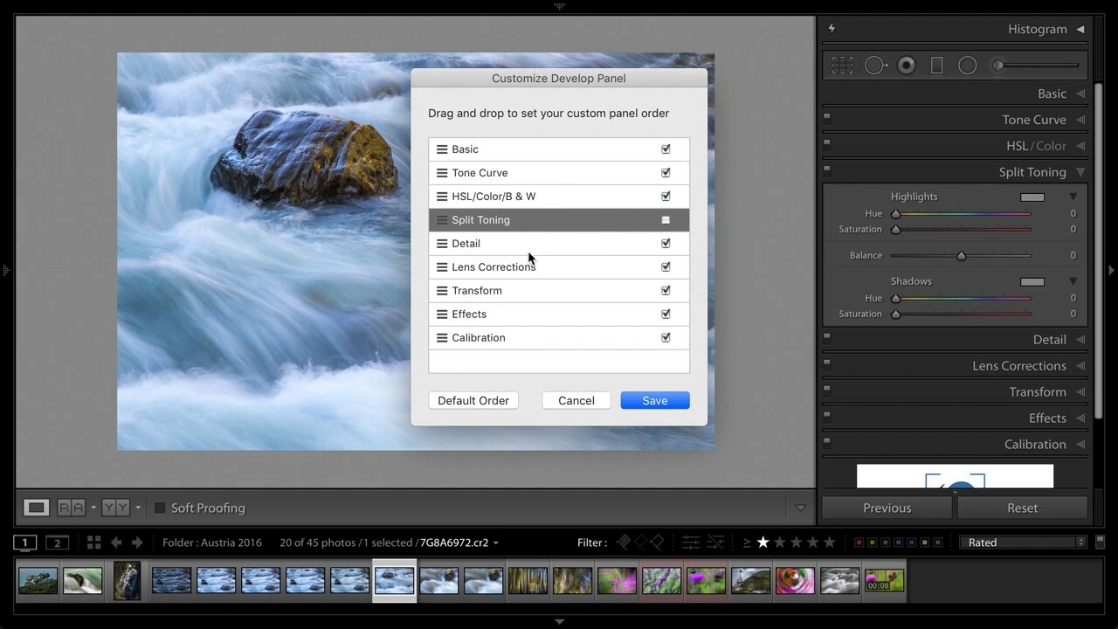
Step: Reorder Tone Curve after Effects and place Lens Corrections and Transform directly below Basic, saving the order and postponing the relaunch
drag(442, 172, 441, 322)
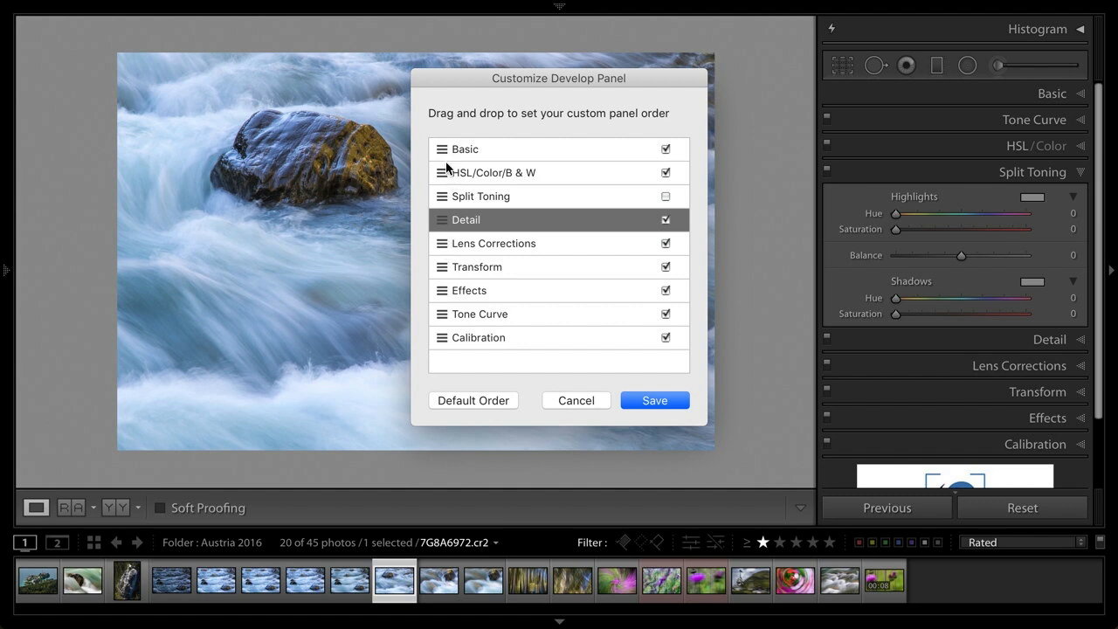
drag(442, 245, 440, 168)
drag(442, 267, 450, 193)
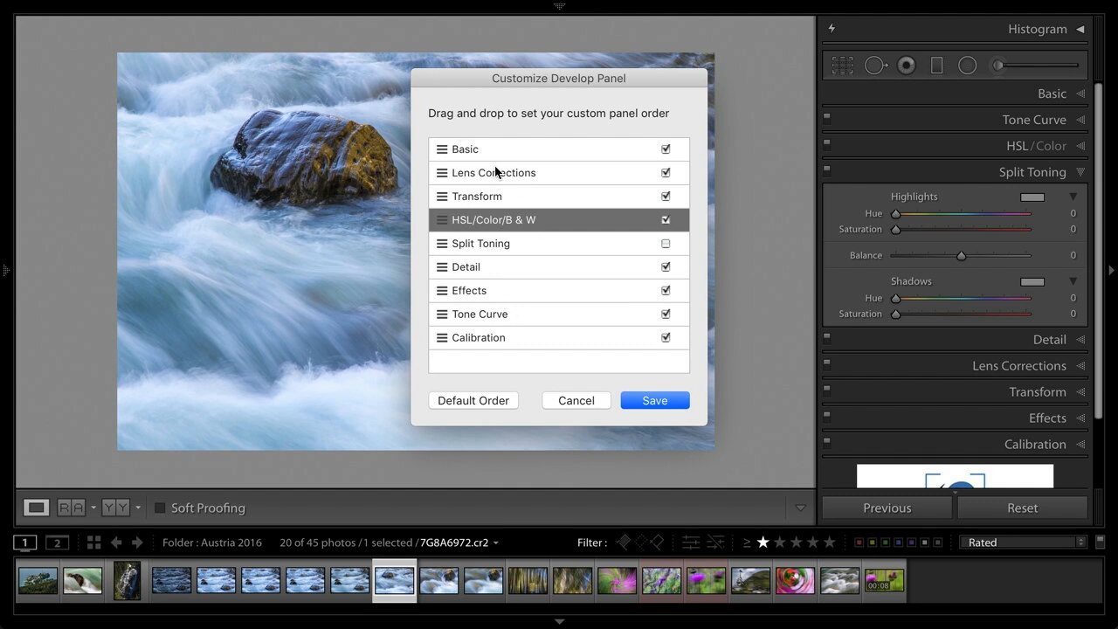
click(654, 401)
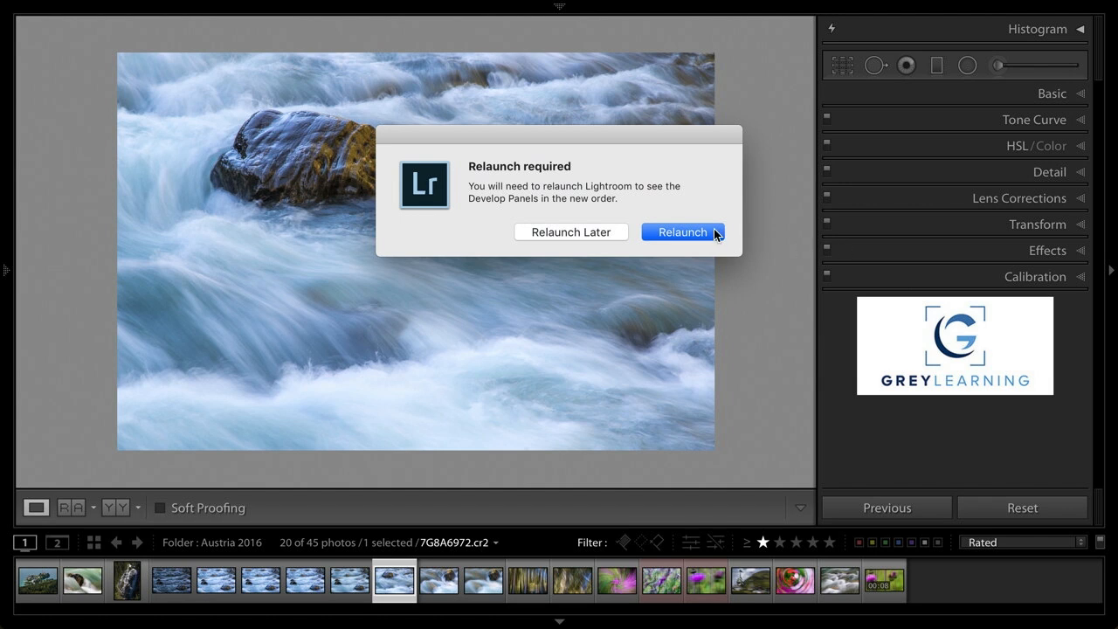
click(568, 232)
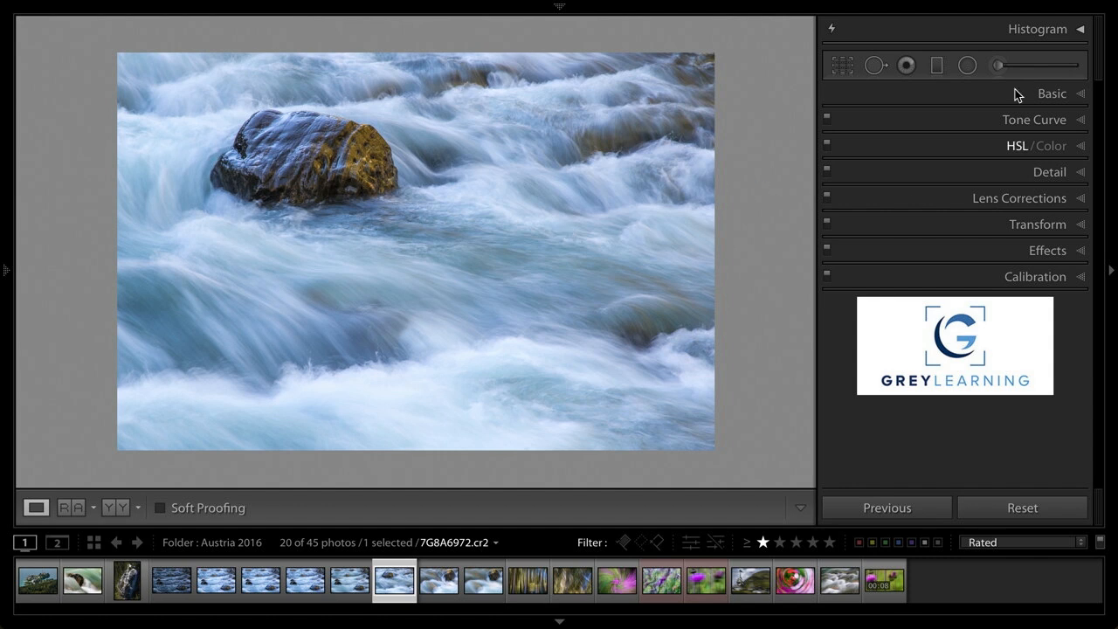
Step: Restore the default Develop panel order with Split Toning enabled, saving it and postponing the relaunch
right_click(941, 126)
click(941, 128)
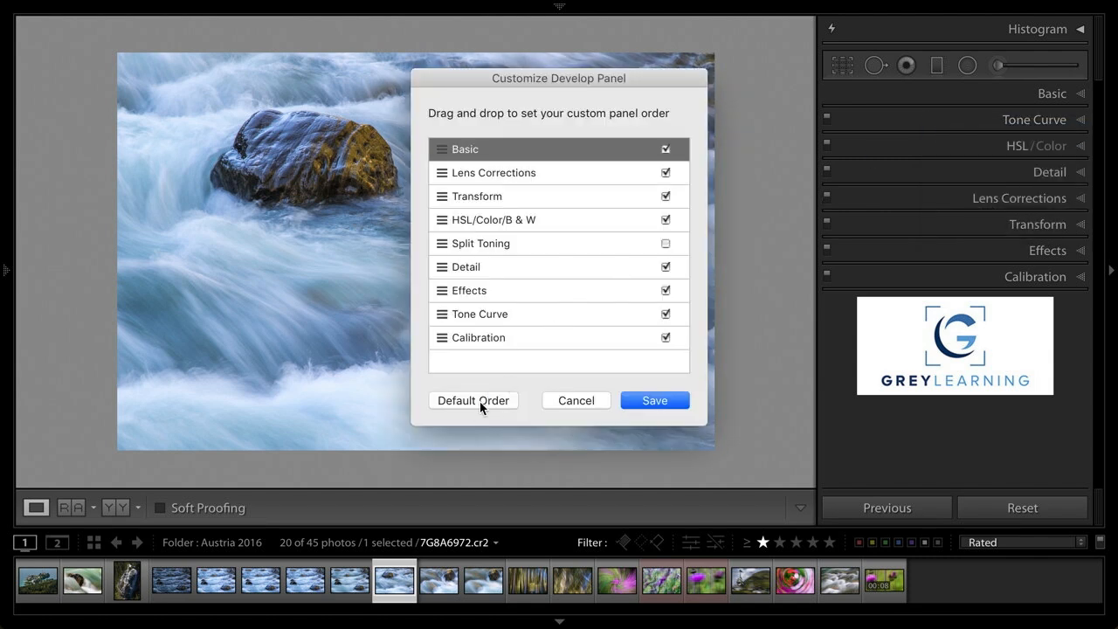
click(479, 402)
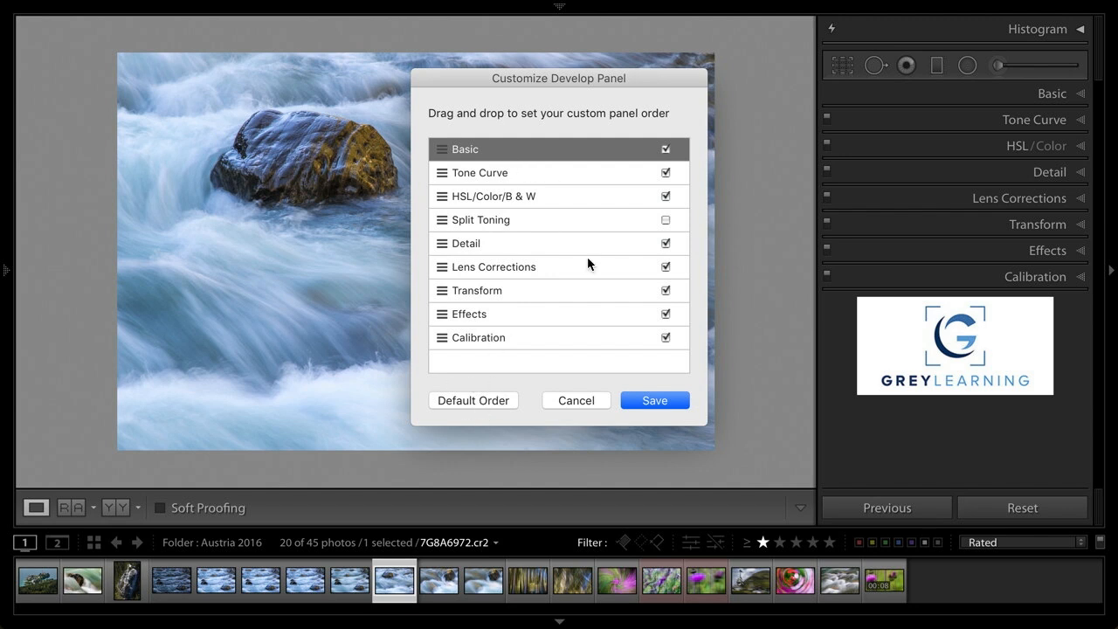
click(666, 221)
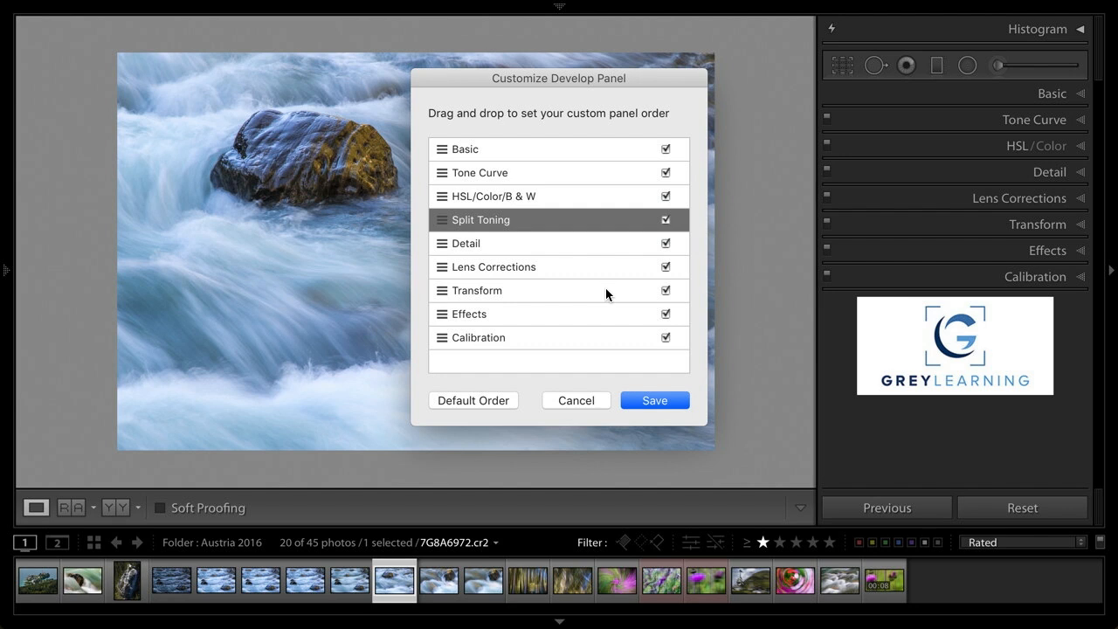
click(655, 400)
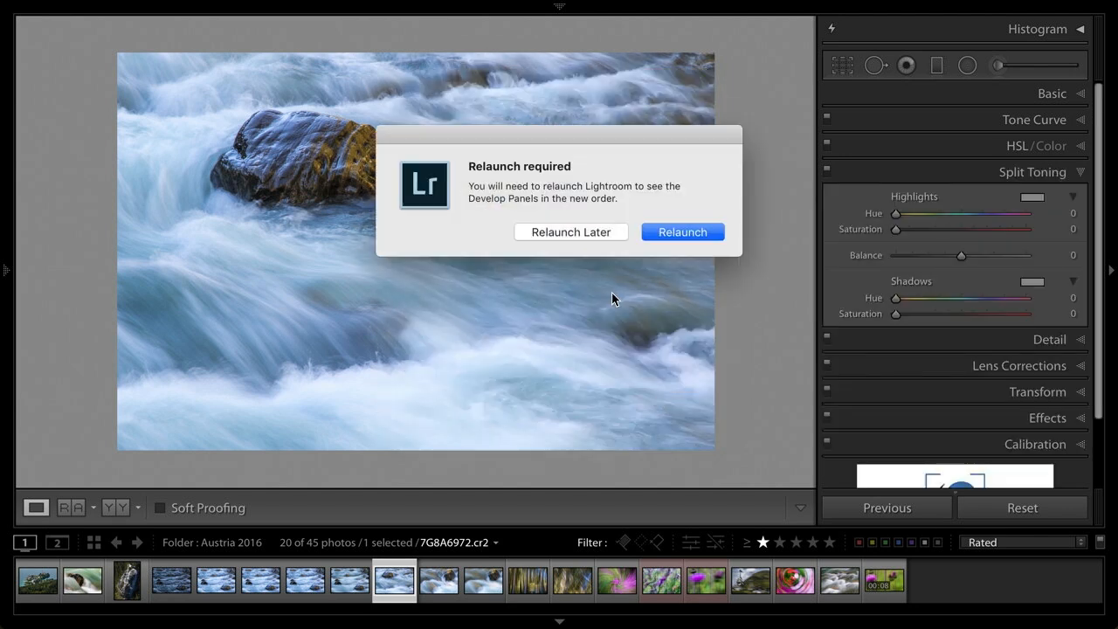
click(598, 236)
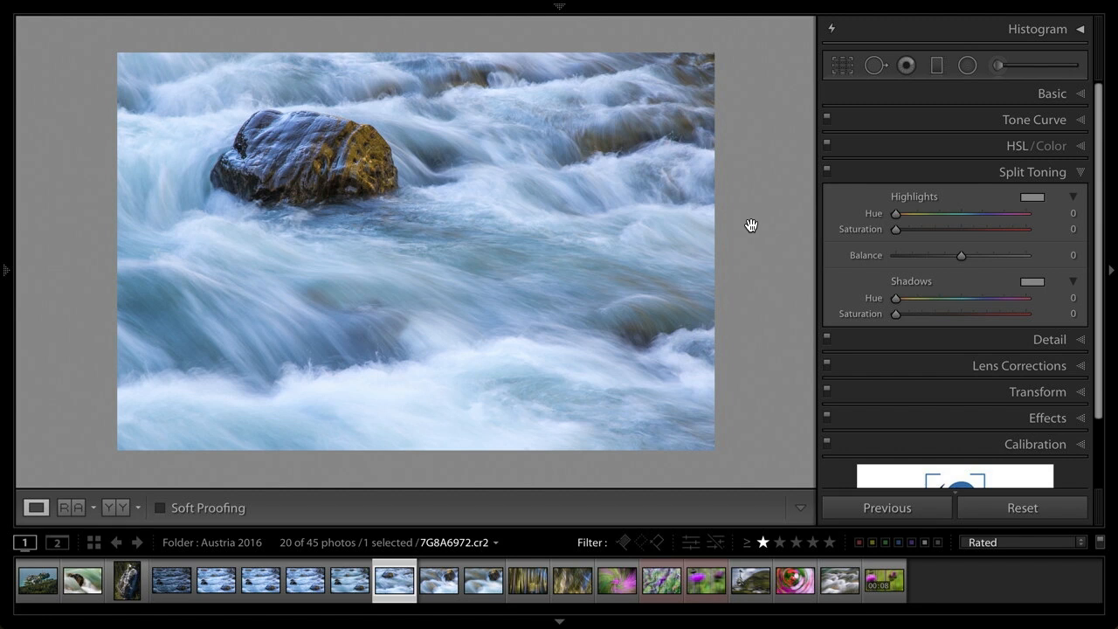
Step: Switch to the Library module and look over the available metadata commands without choosing one
mouse_move(744, 4)
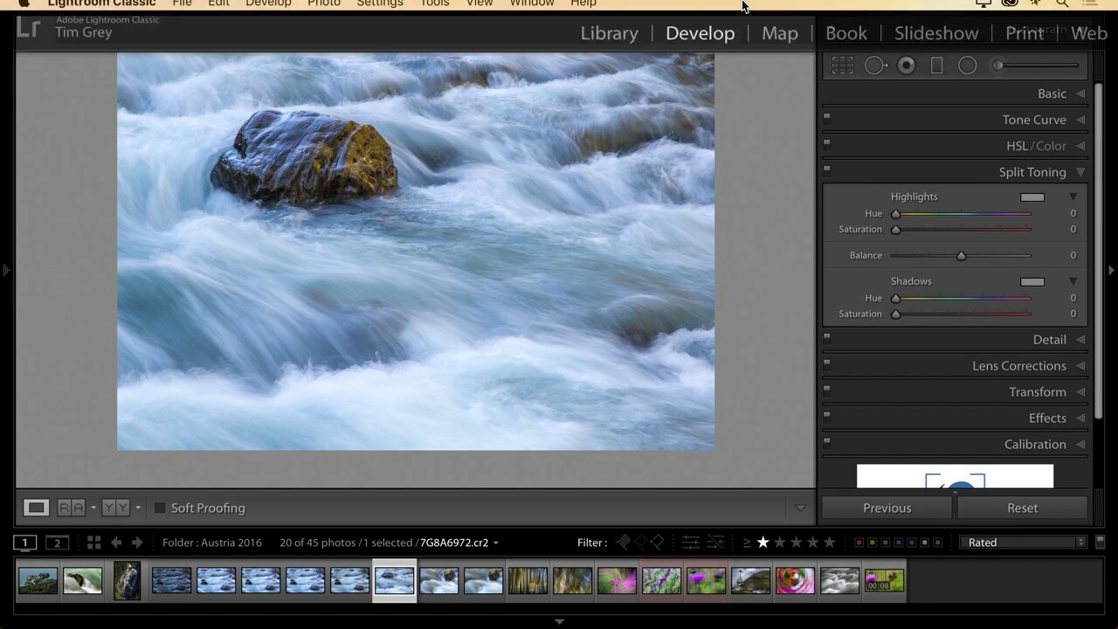
click(616, 35)
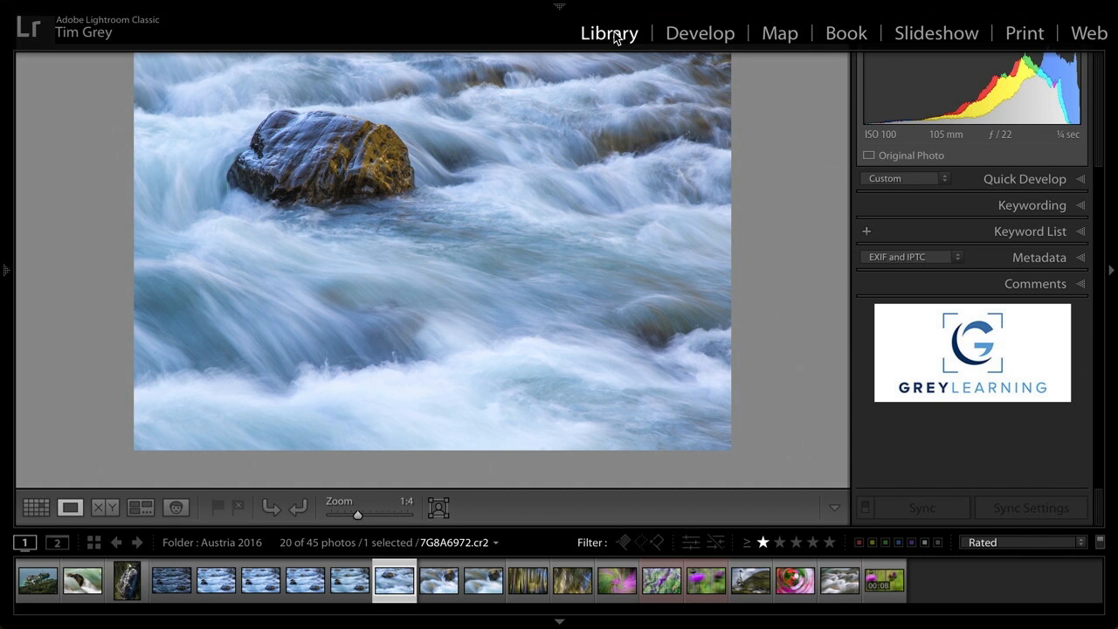
mouse_move(427, 4)
click(381, 9)
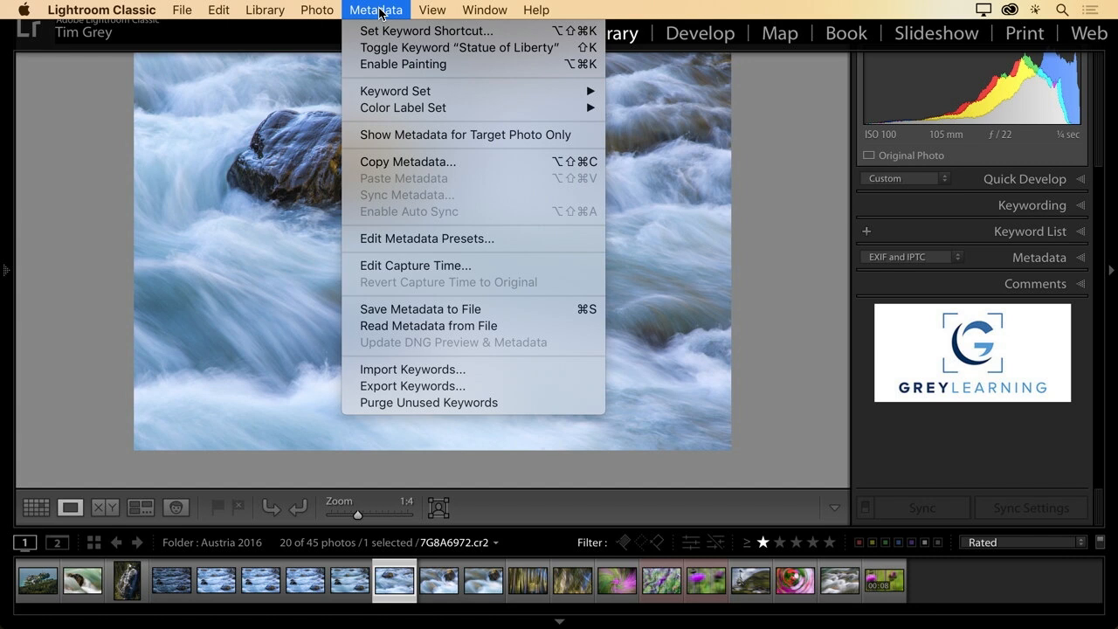
click(782, 121)
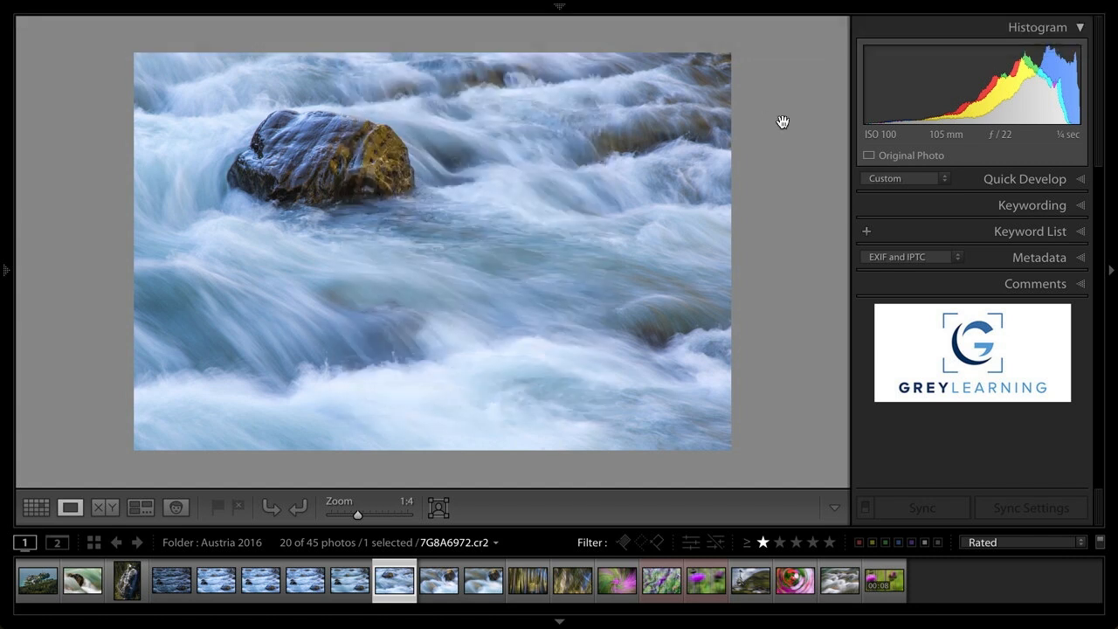
Step: Reveal the hidden panels around the photo and display All Photographs in Grid view
key(shift+Tab)
key(shift+Tab)
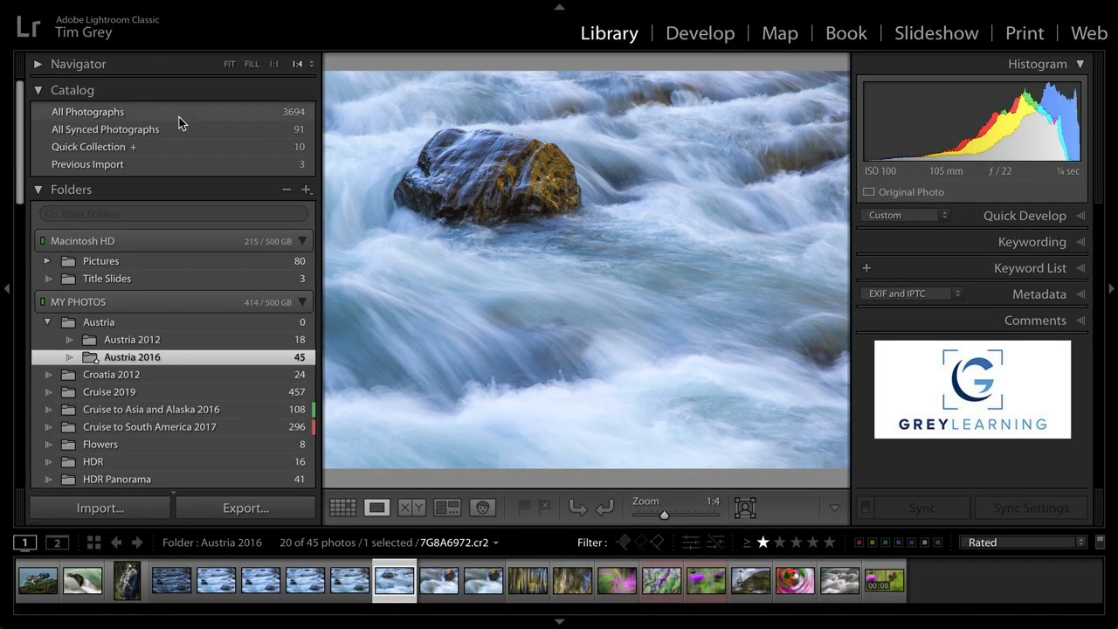
click(214, 117)
key(g)
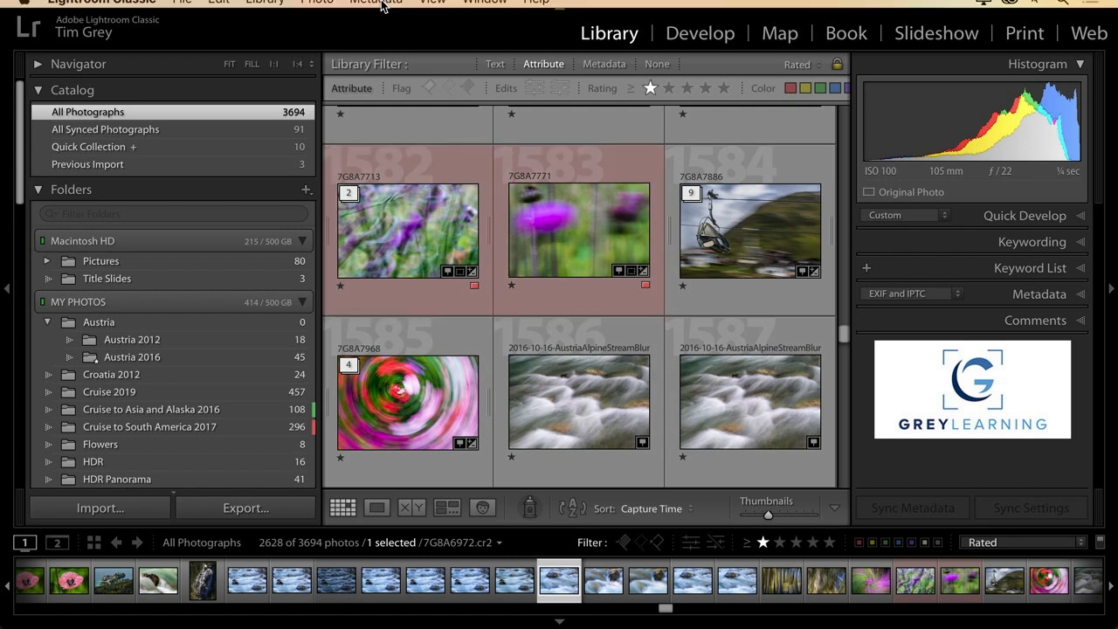
Step: Set the color label set to Bridge Default
click(379, 9)
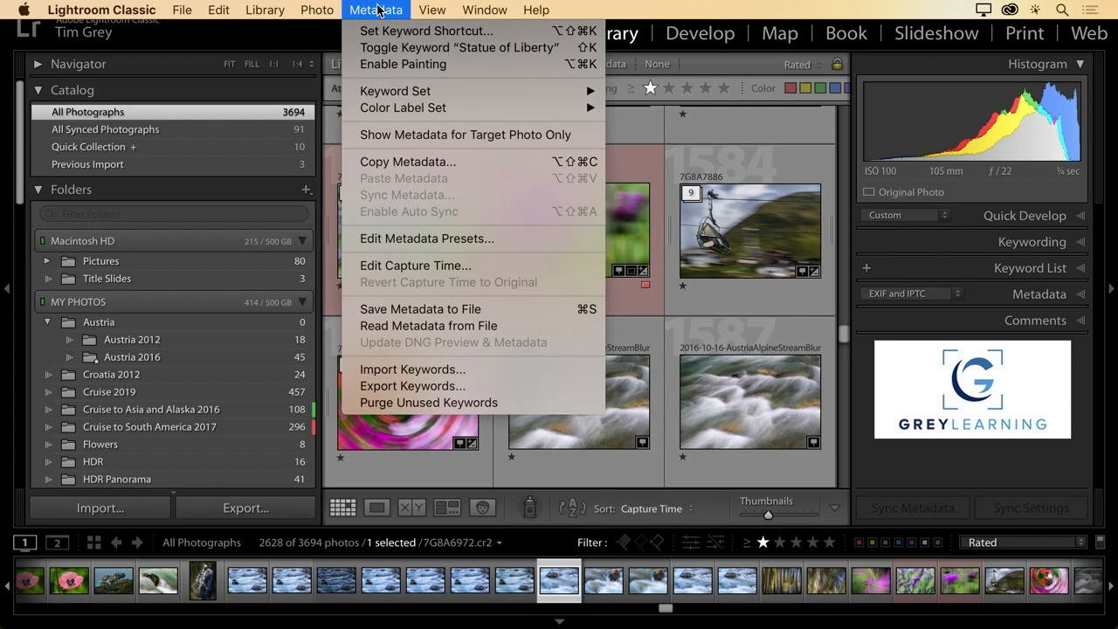
mouse_move(427, 112)
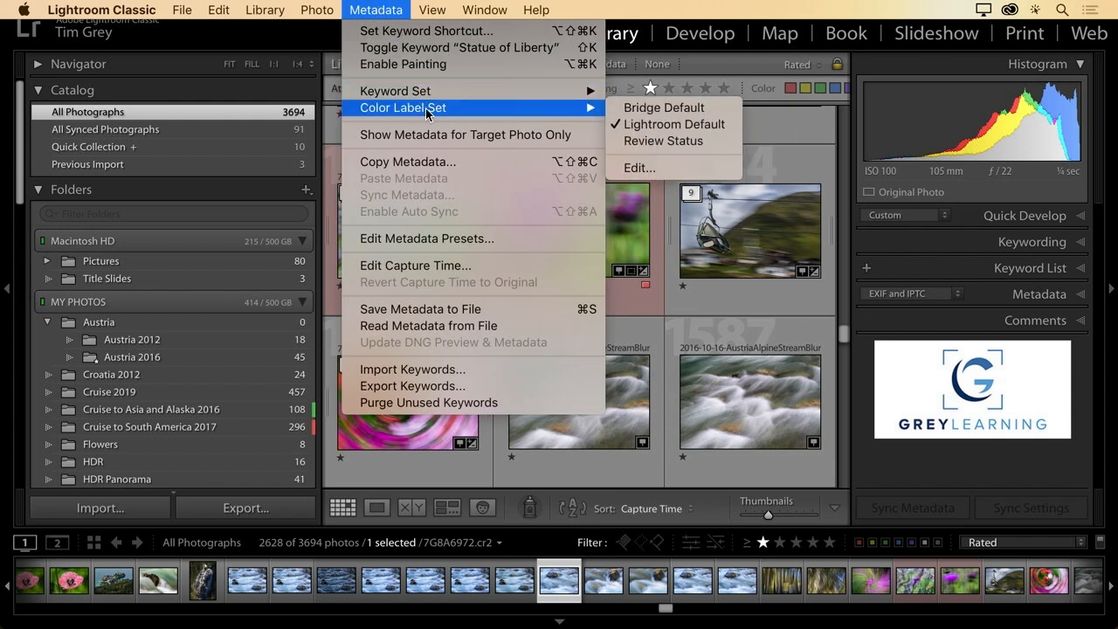
click(650, 116)
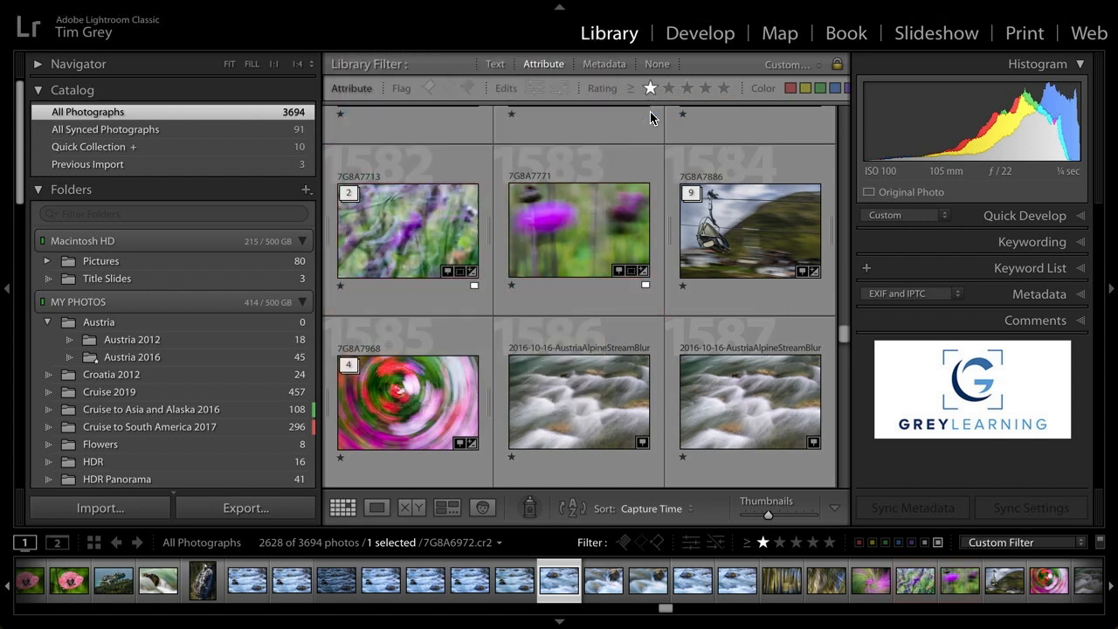
Step: Filter All Photographs to the red Select label only, without a star rating filter, and browse the matching photos
scroll(683, 233, down, 4)
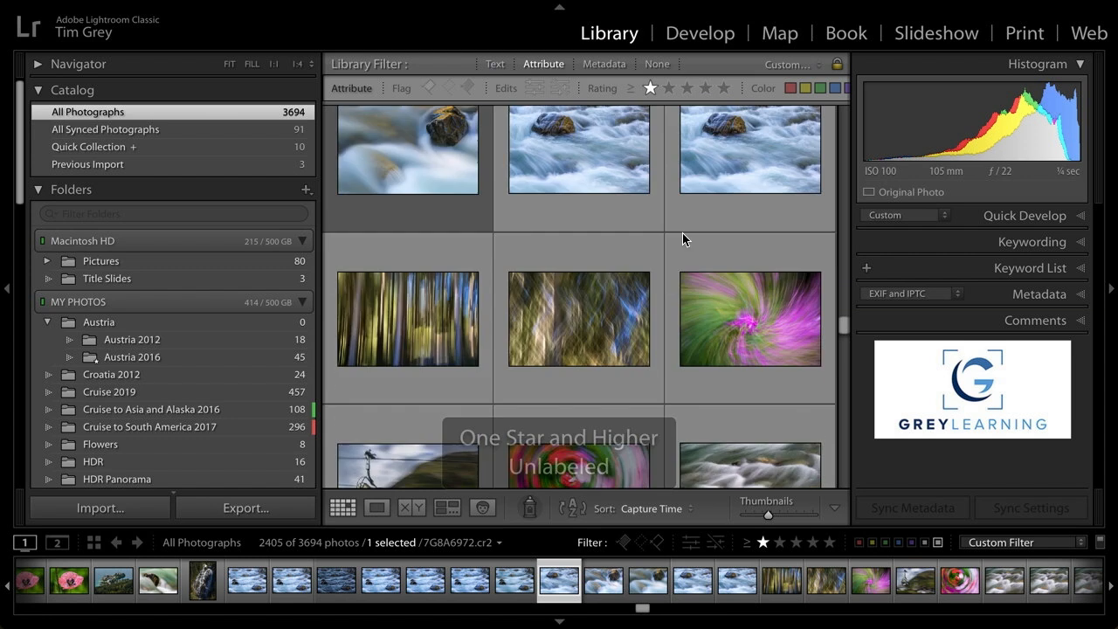
click(791, 89)
click(650, 89)
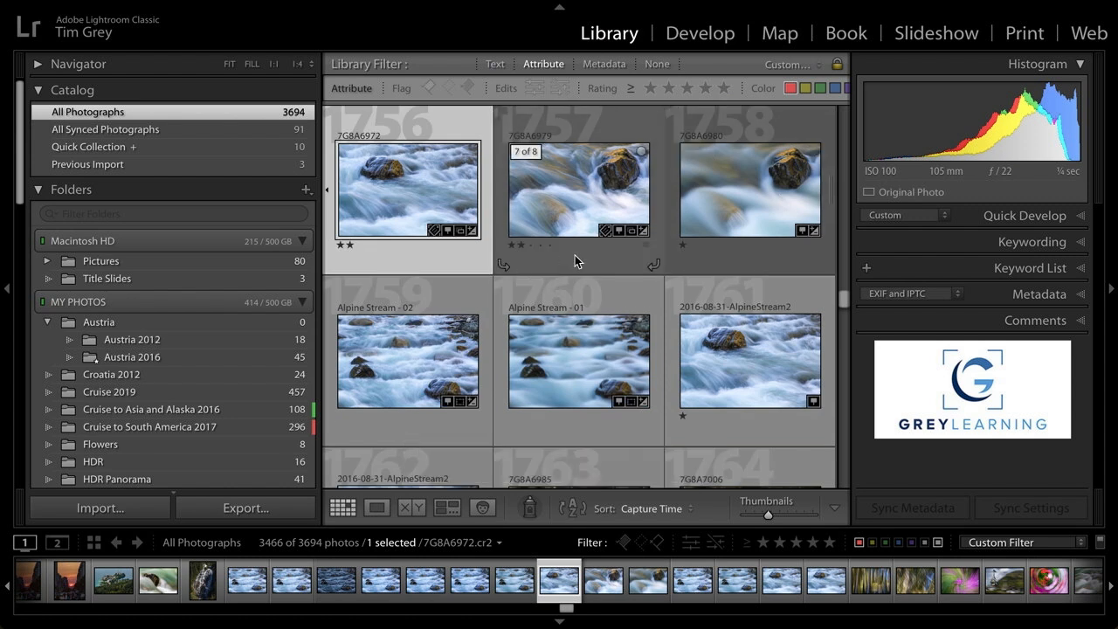
click(590, 257)
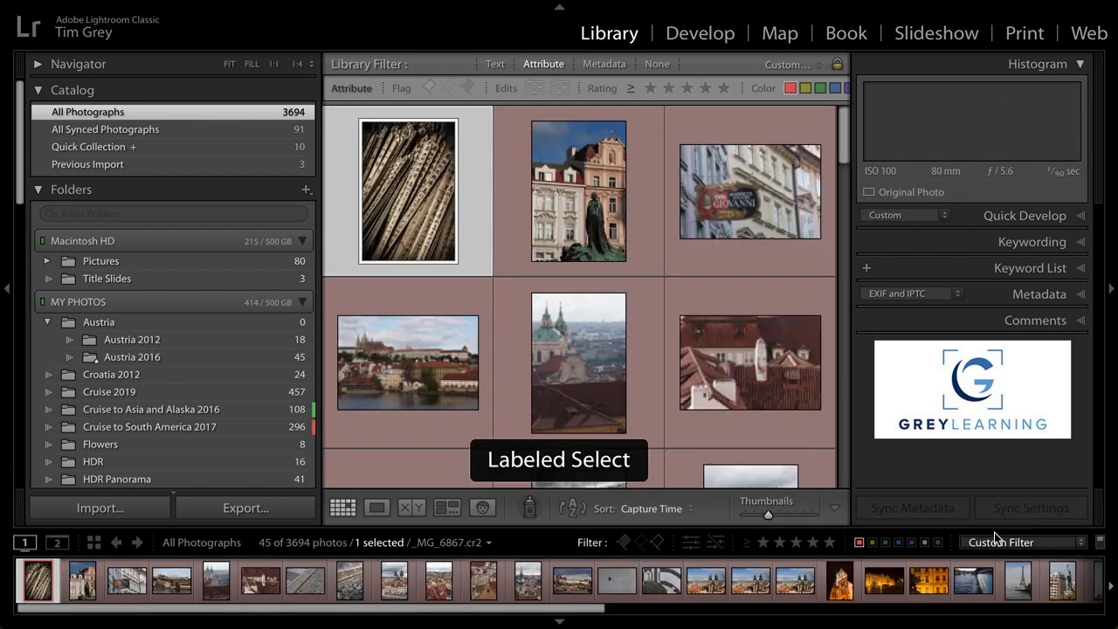
scroll(661, 306, down, 2)
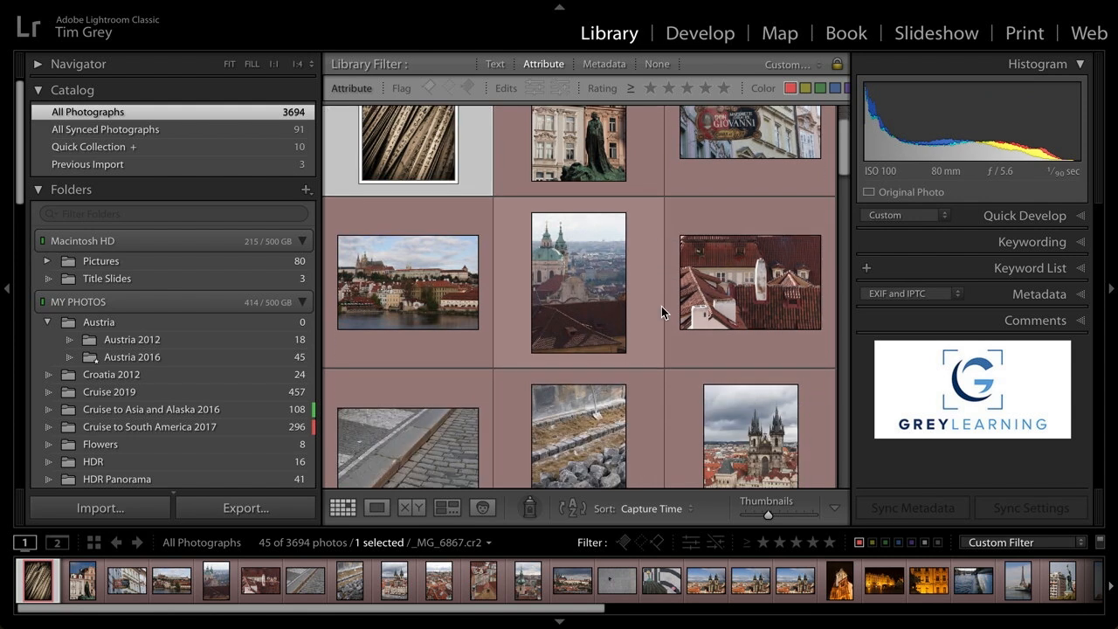
scroll(689, 284, down, 20)
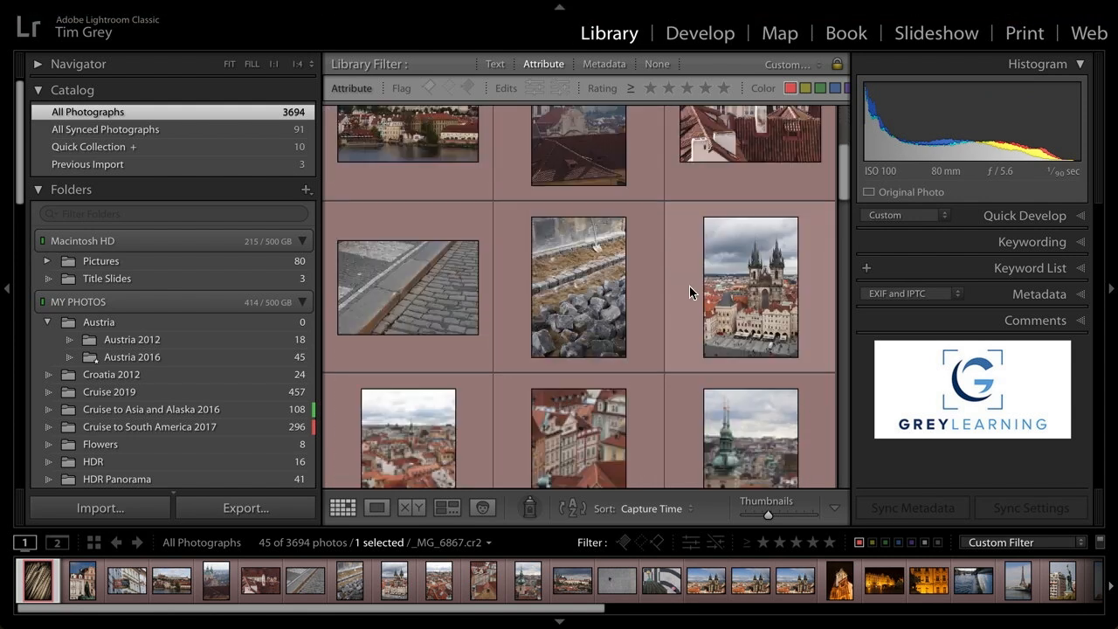
scroll(715, 310, up, 20)
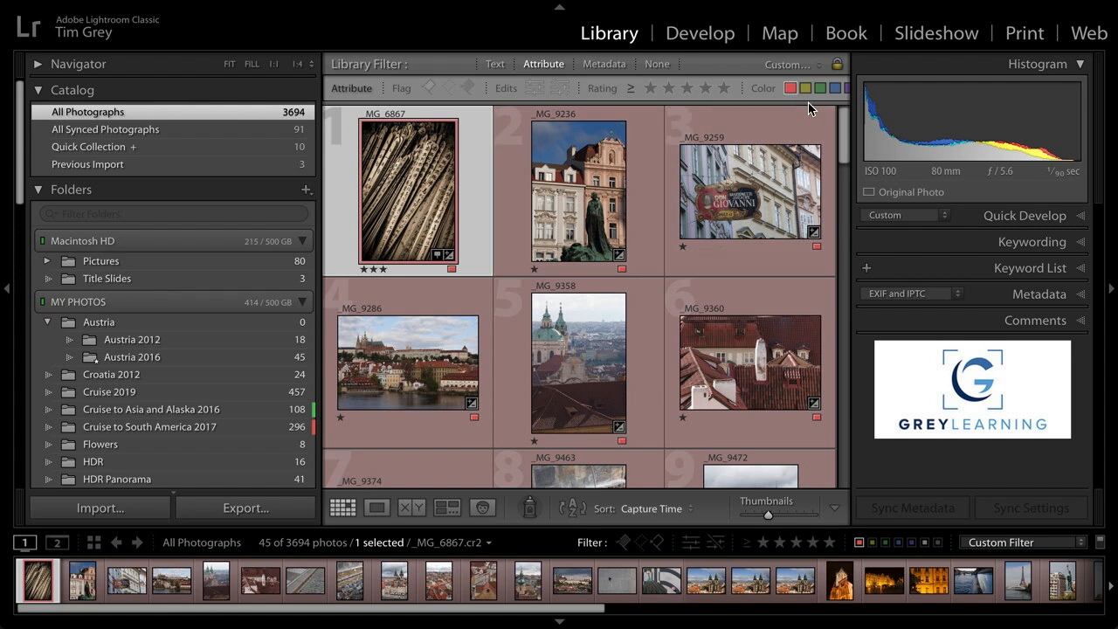
Step: Switch the color label filter from red to unlabeled photos only and inspect the first photo
click(859, 543)
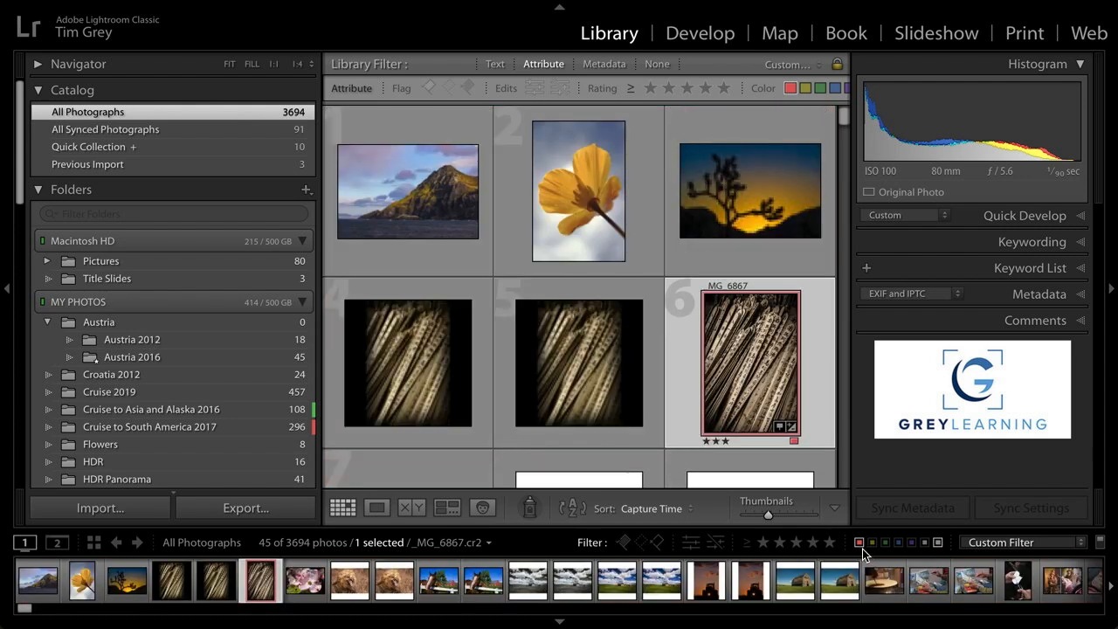
click(938, 543)
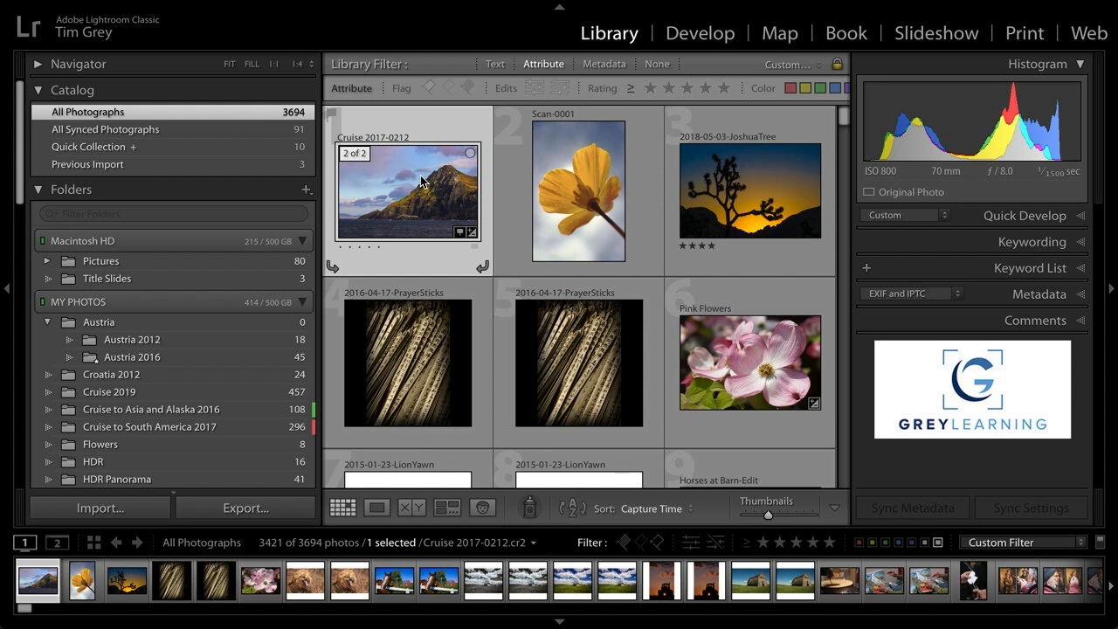
mouse_move(421, 181)
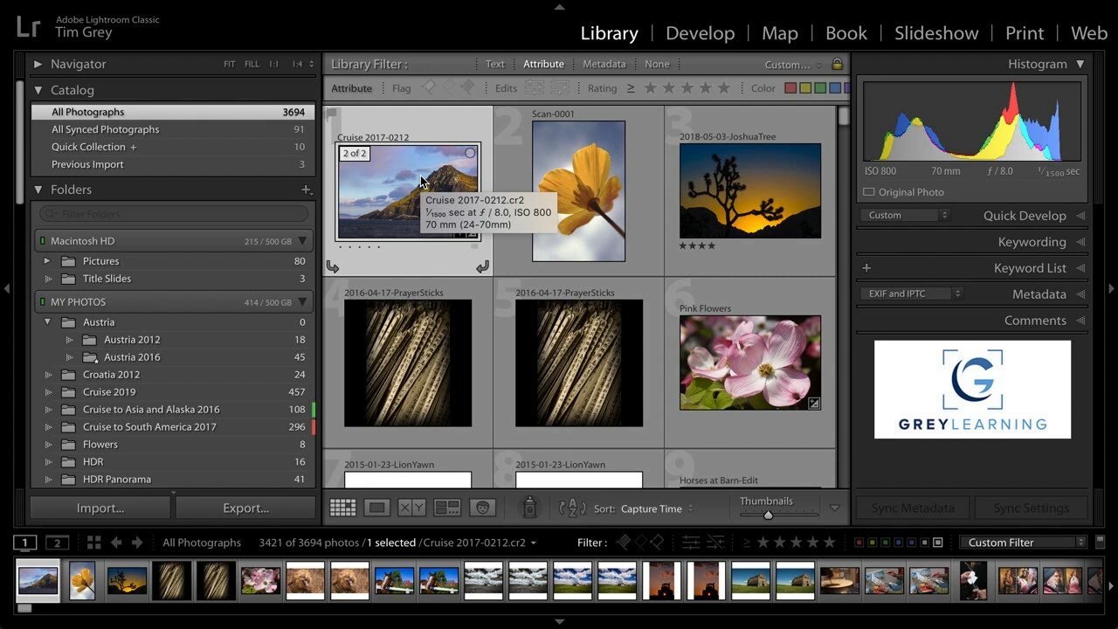
Step: Show the Metadata filter columns and reset the active filter preset to No Filter
click(596, 65)
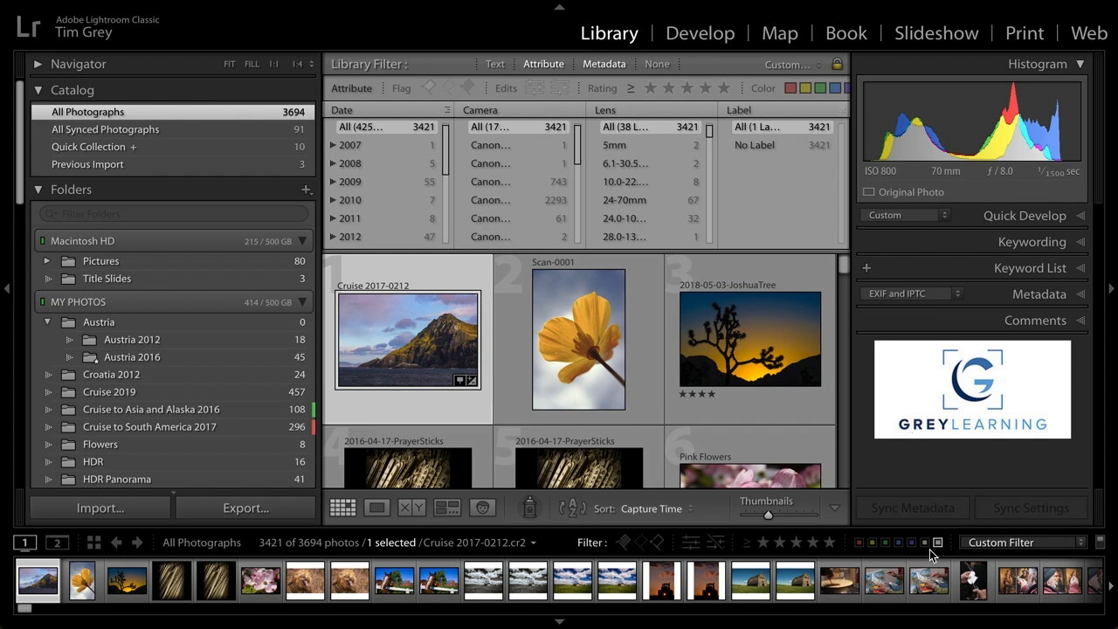
click(1088, 541)
click(1040, 521)
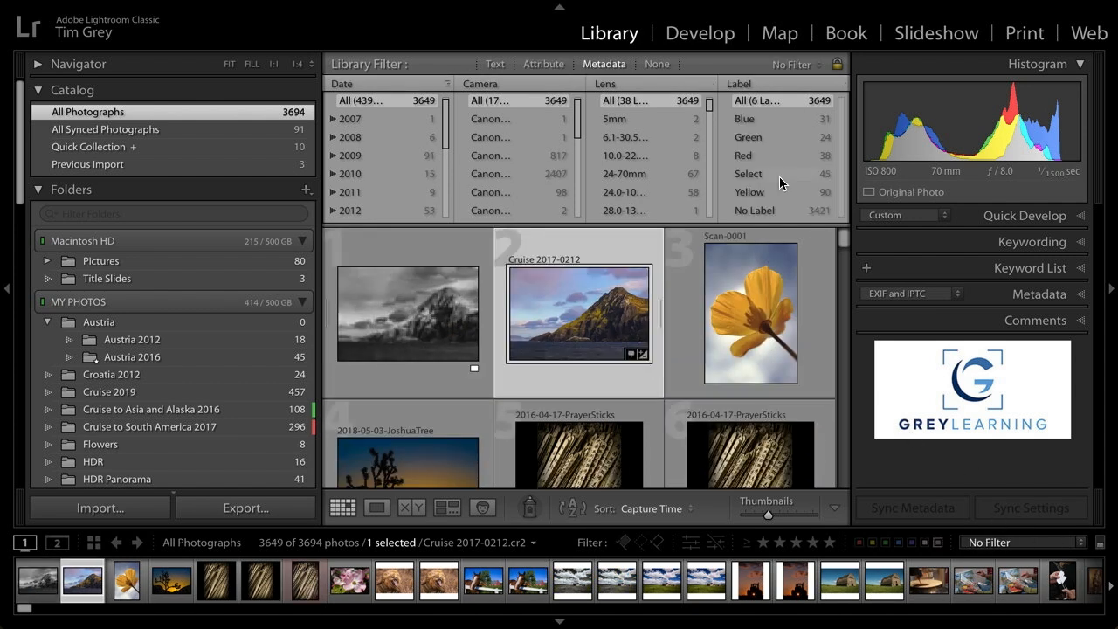
Step: Enlarge the Metadata filter columns and filter the photos by the Blue label
drag(771, 220, 774, 315)
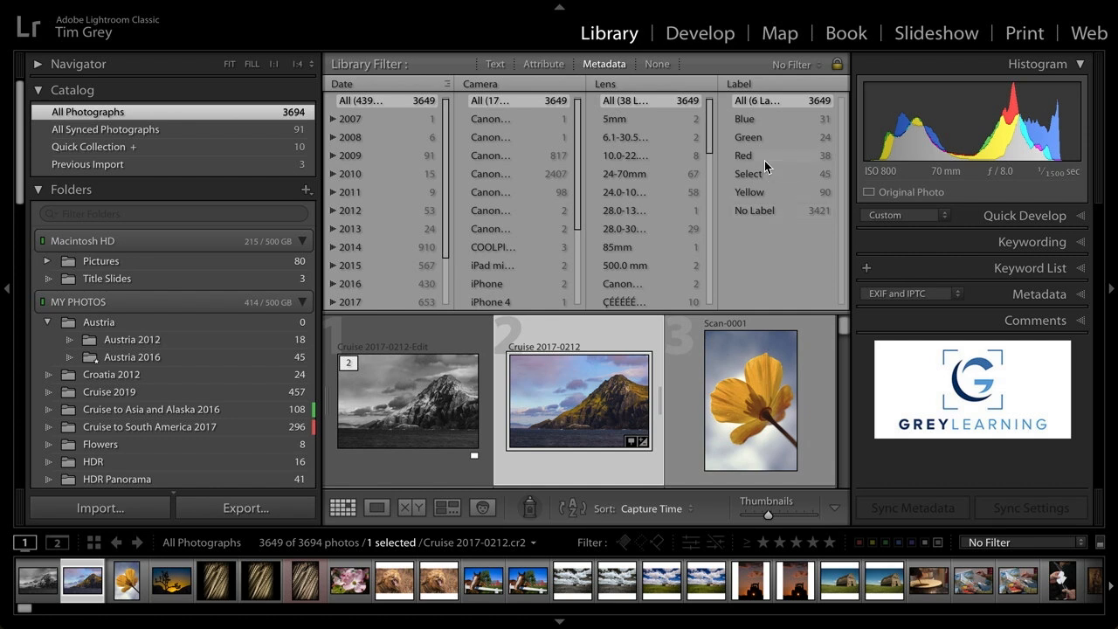
click(768, 124)
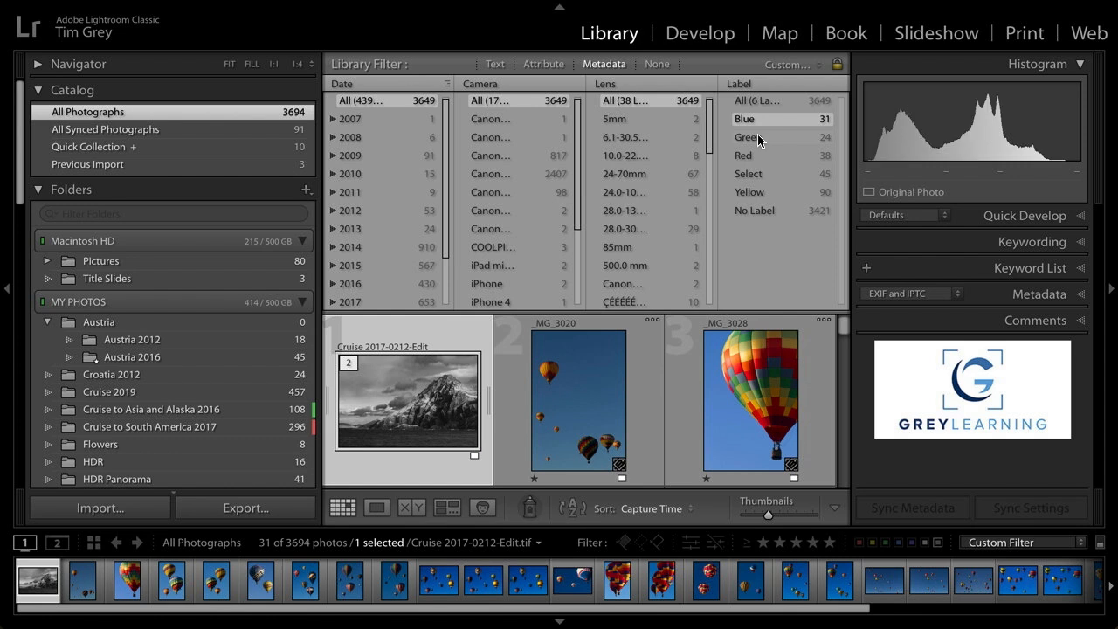
Step: Filter the photos by the Green, Red, Select and Yellow labels in turn to compare their color display
click(758, 138)
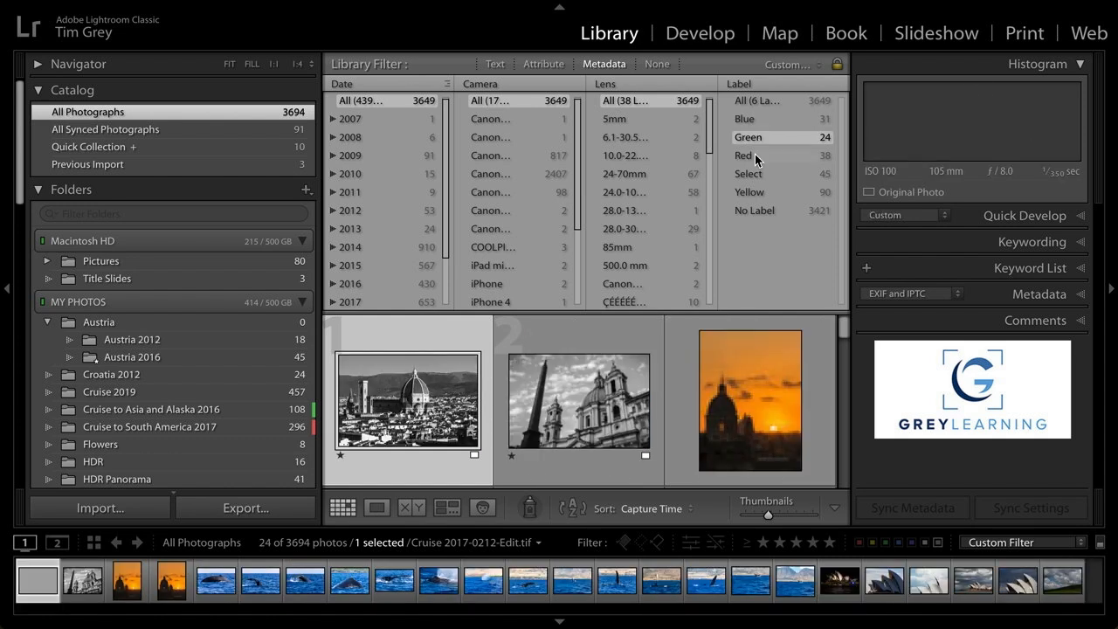
click(756, 157)
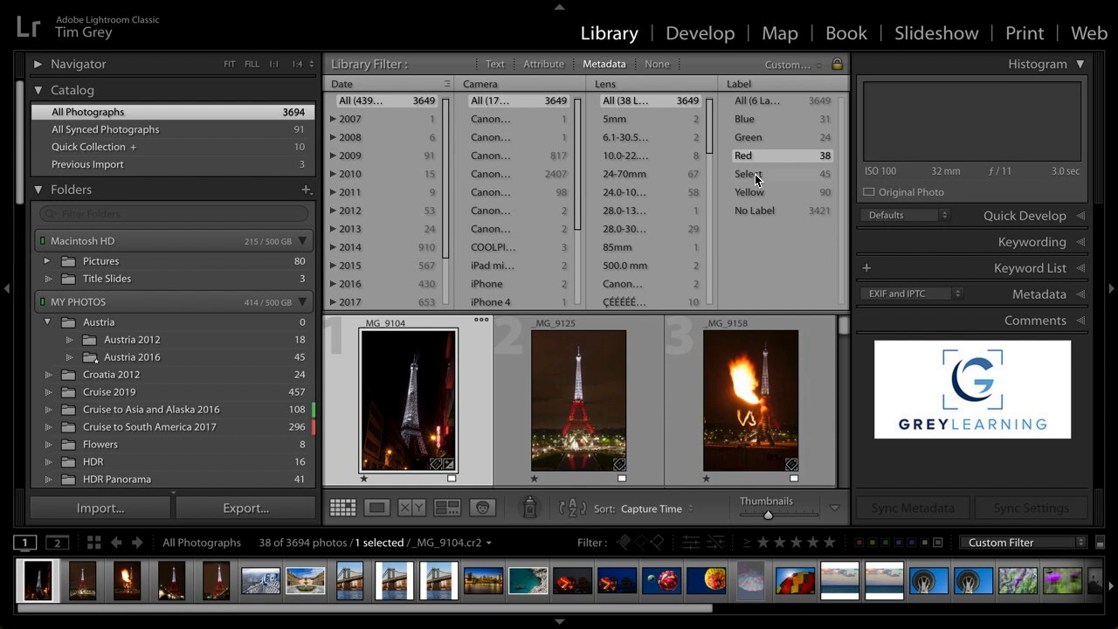
click(756, 176)
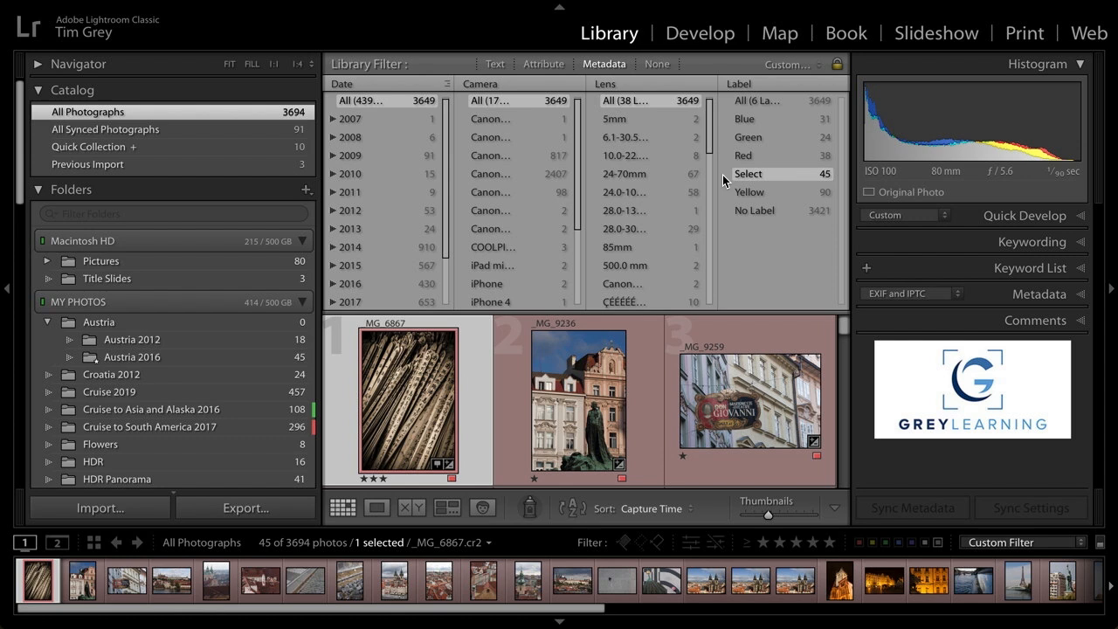
click(778, 194)
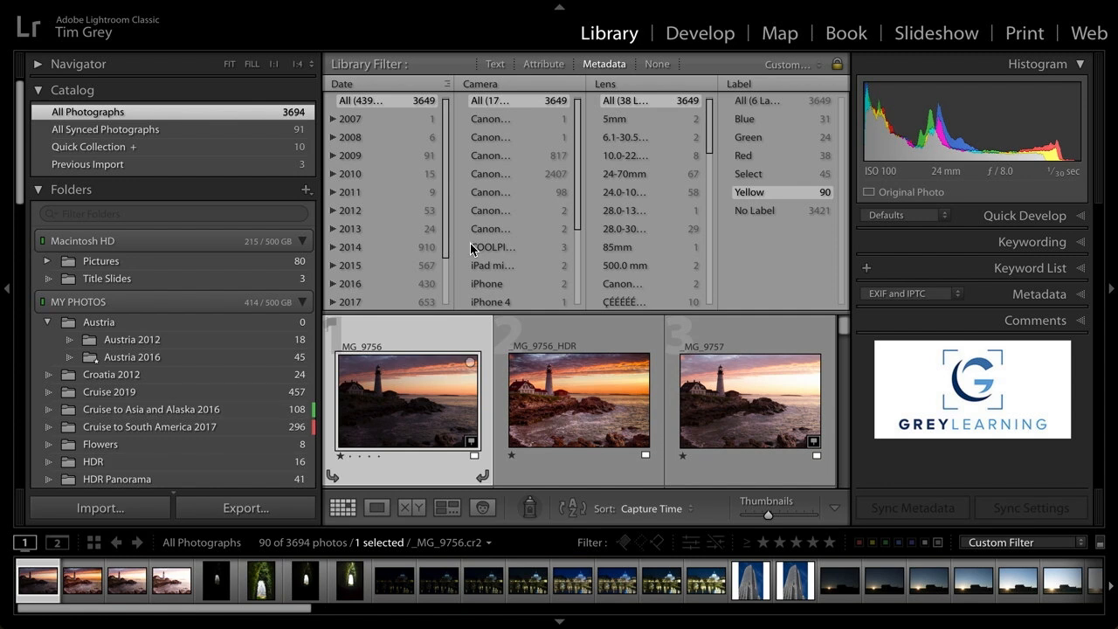
Step: Switch the color label set to Lightroom Default
click(375, 10)
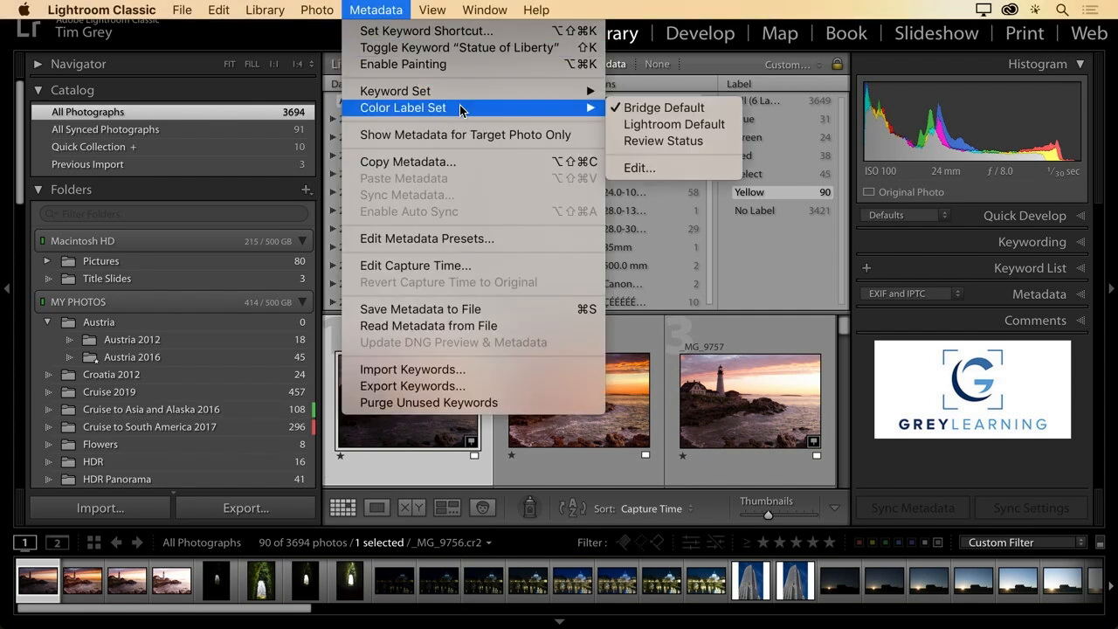
mouse_move(573, 106)
click(646, 126)
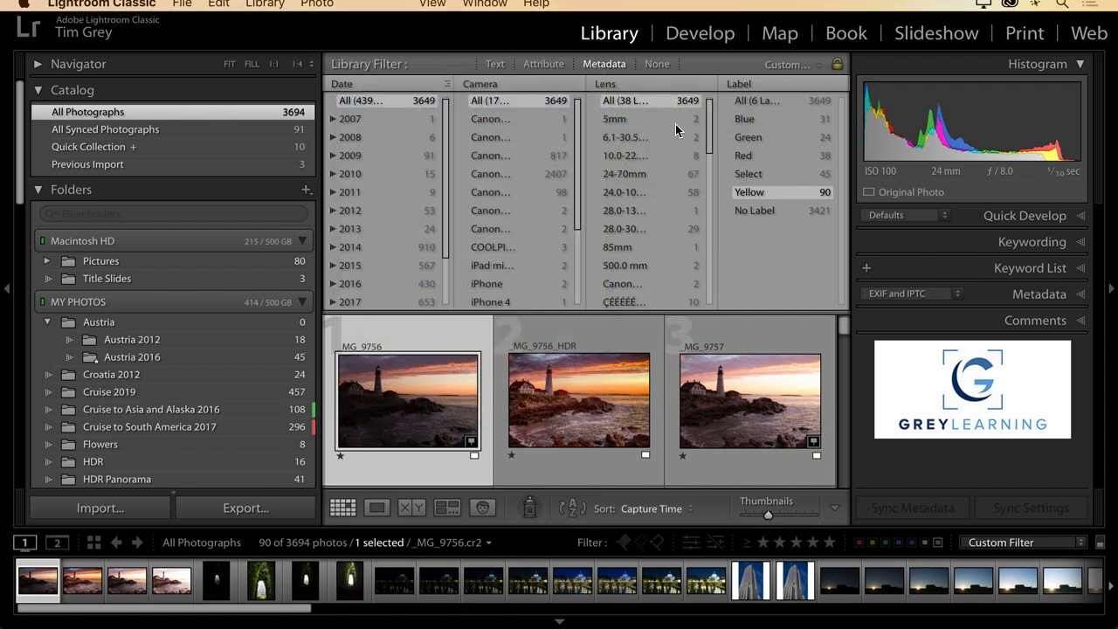
Step: Filter the photos by the Select, Blue and Green labels in turn to check how each label is displayed
click(760, 174)
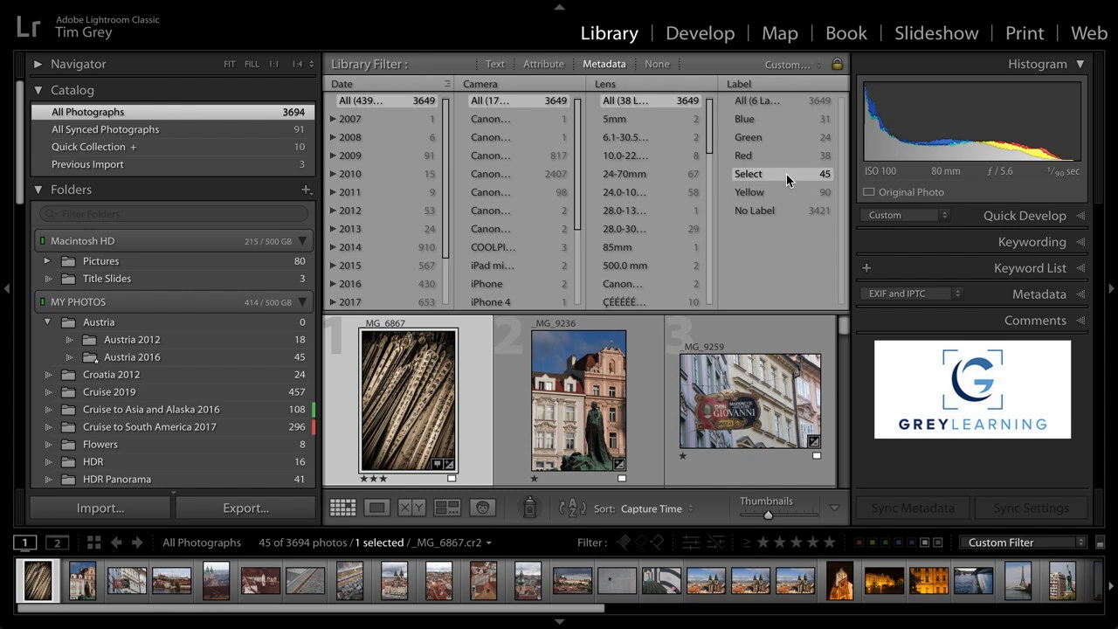
click(784, 114)
click(773, 139)
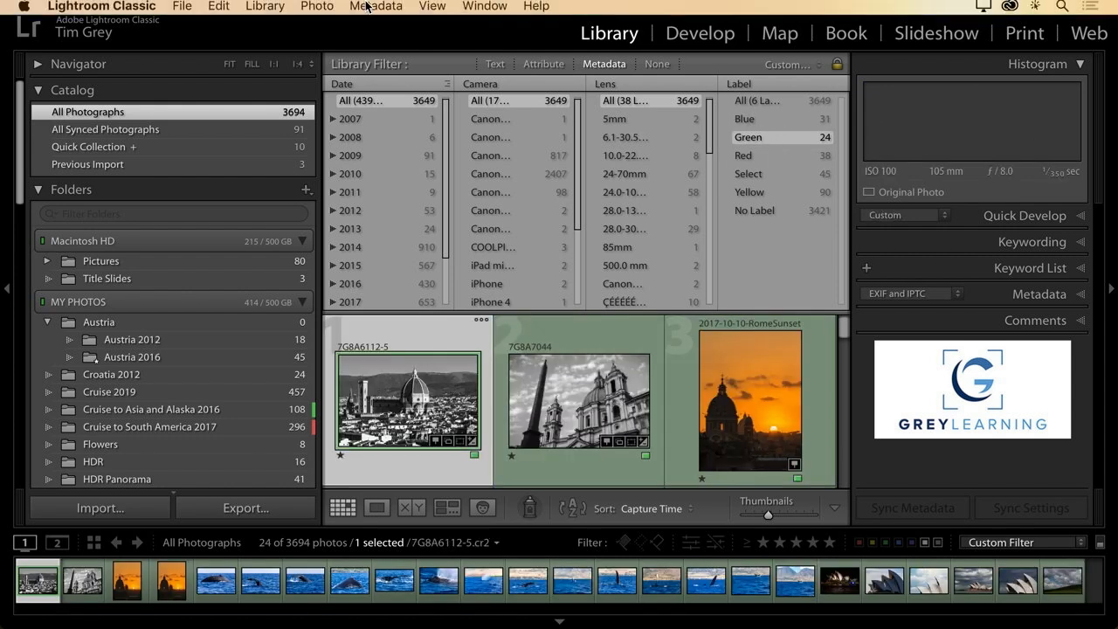
Step: Open the color label set for editing and load the Bridge Default preset to examine its label names
click(374, 9)
mouse_move(504, 113)
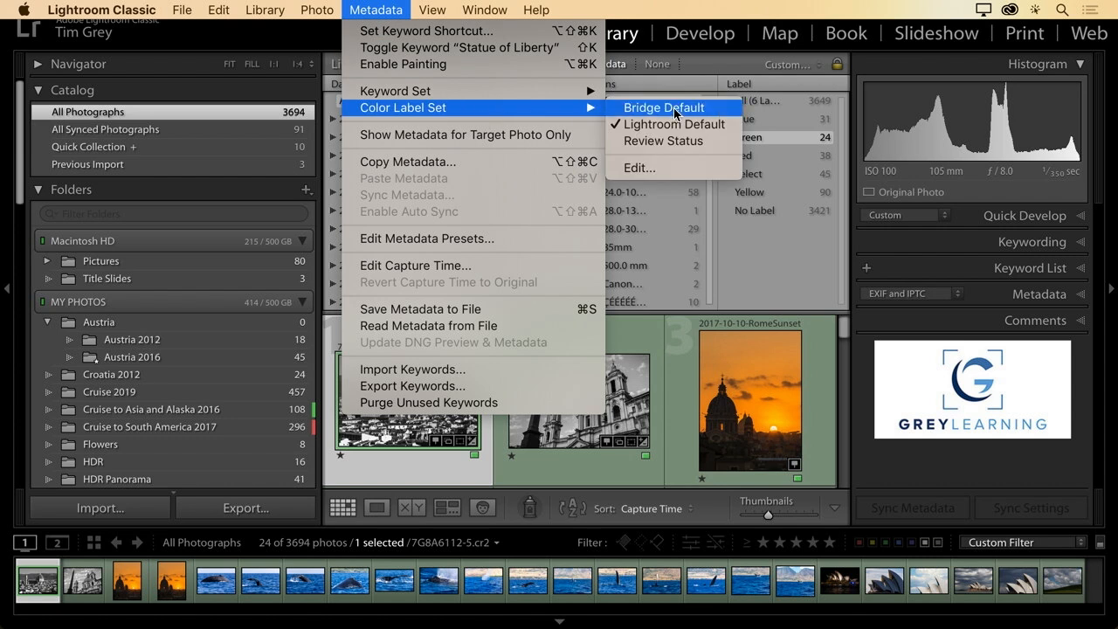
click(710, 169)
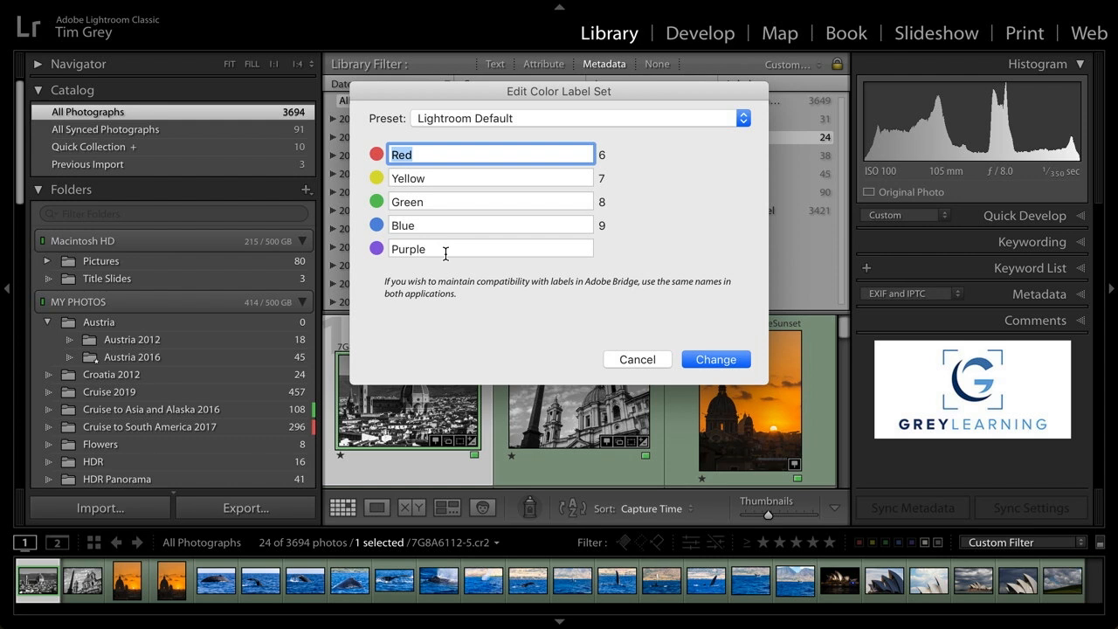
click(512, 118)
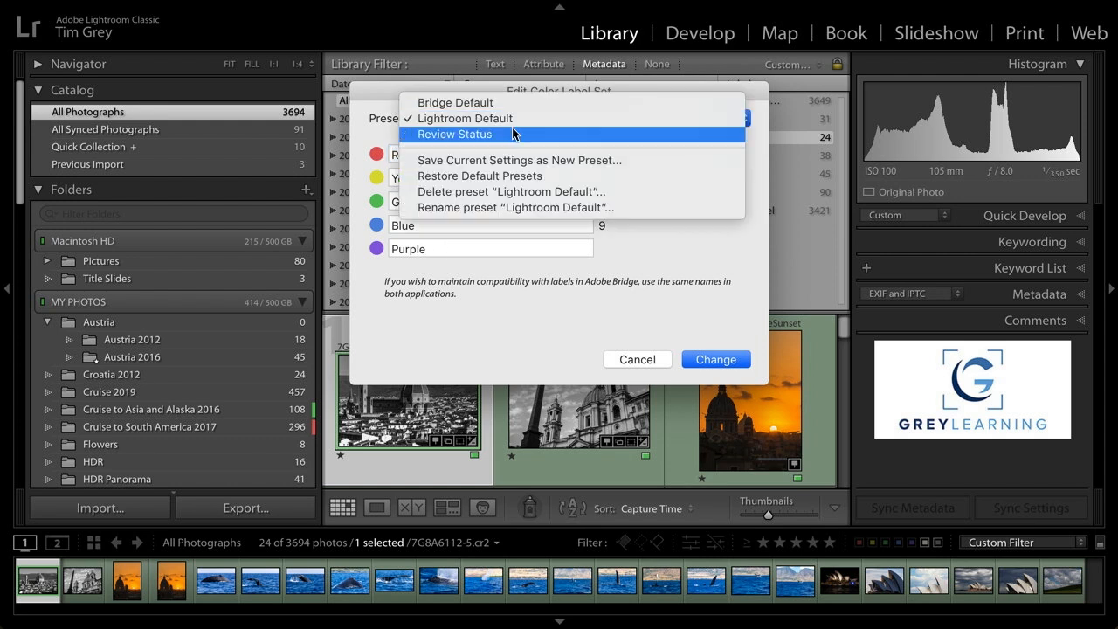
click(515, 103)
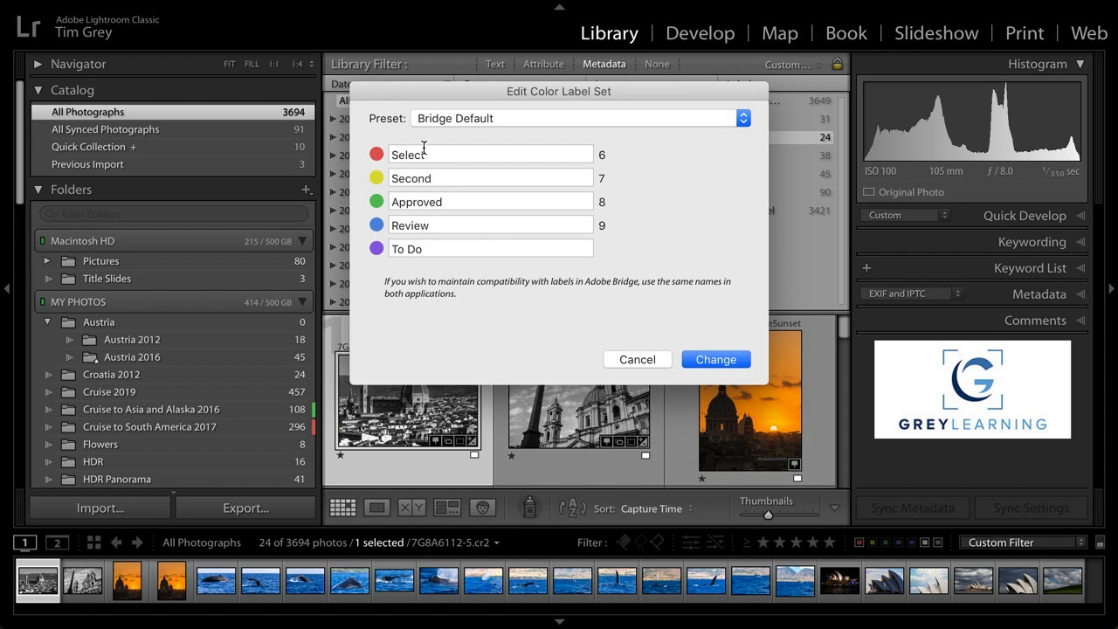
Step: Set the color label set's preset back to Lightroom Default and apply it
click(491, 118)
click(494, 136)
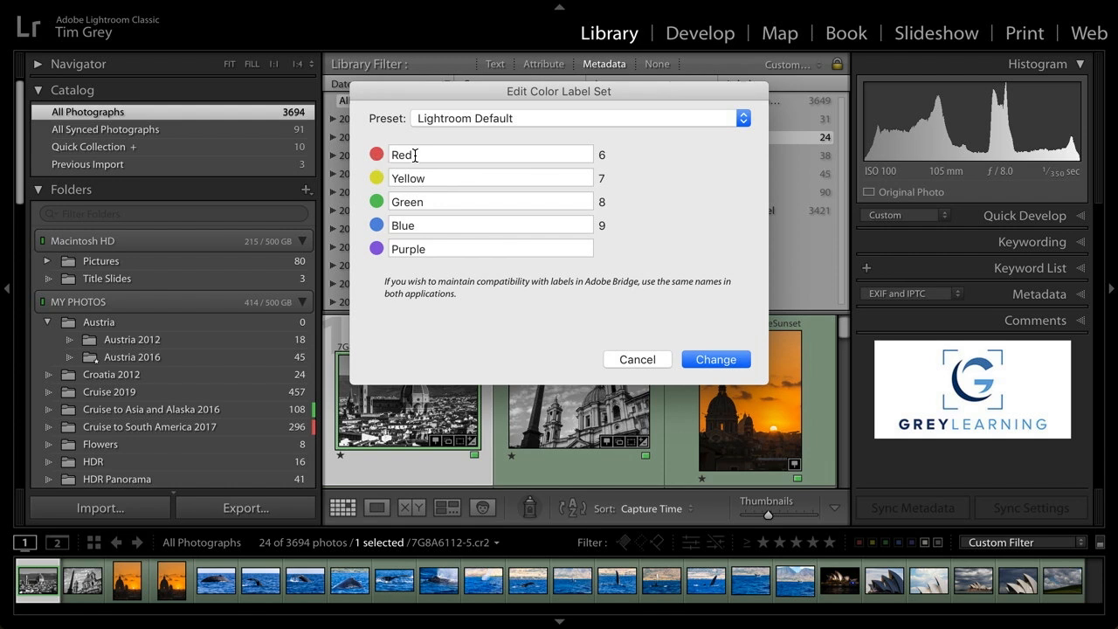
click(441, 118)
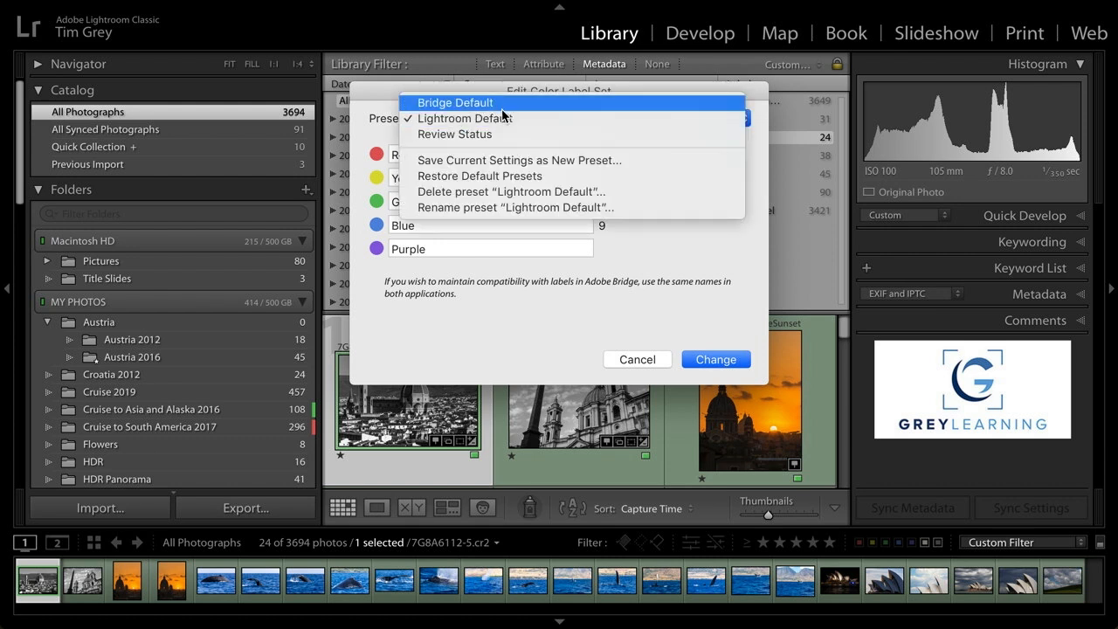
click(465, 120)
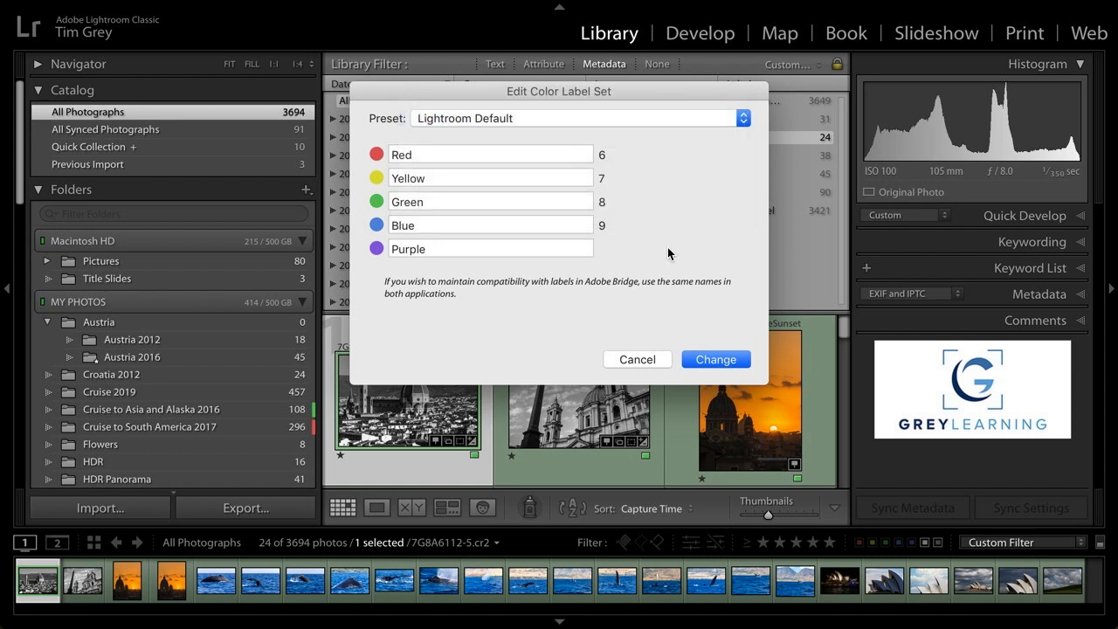
click(716, 359)
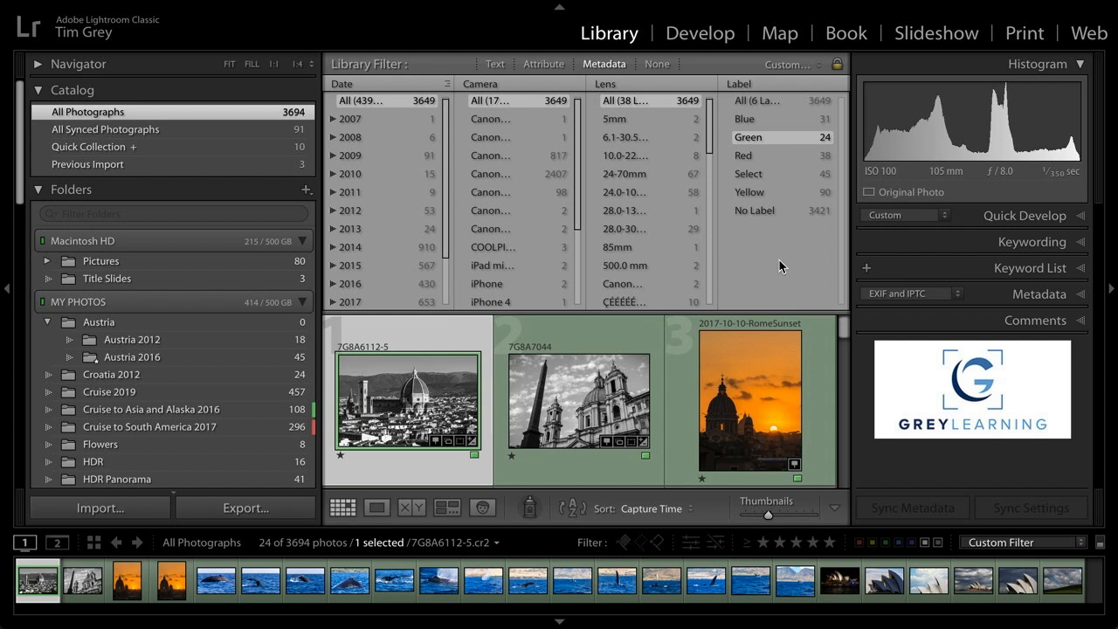
Step: Clear the library filter and load the photographer's personal import preset in the metadata preset editor
click(655, 64)
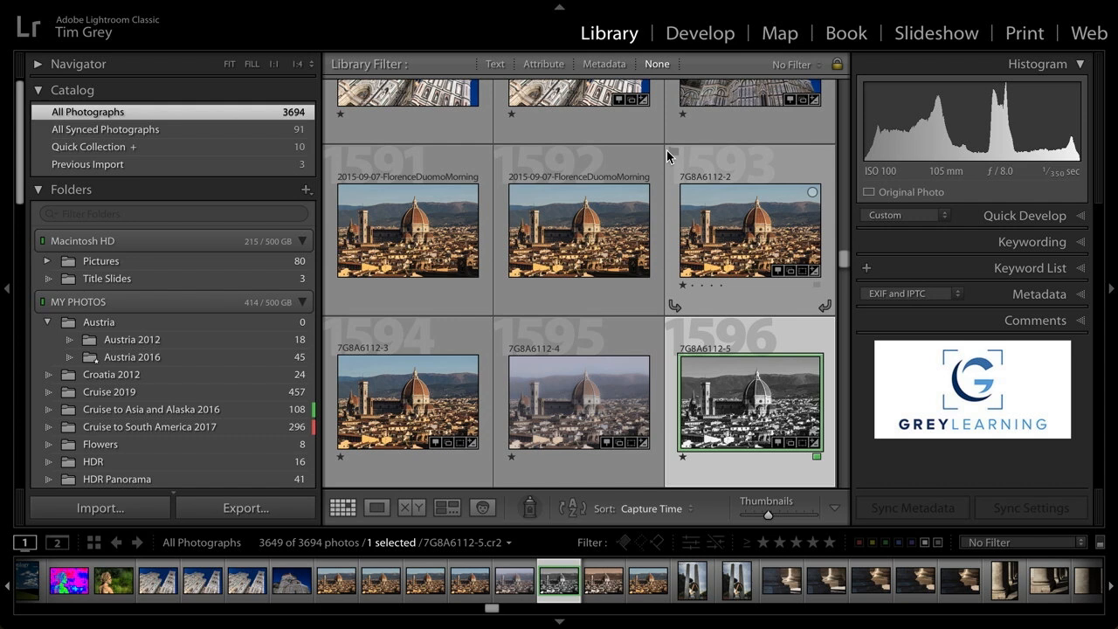
mouse_move(434, 7)
click(396, 12)
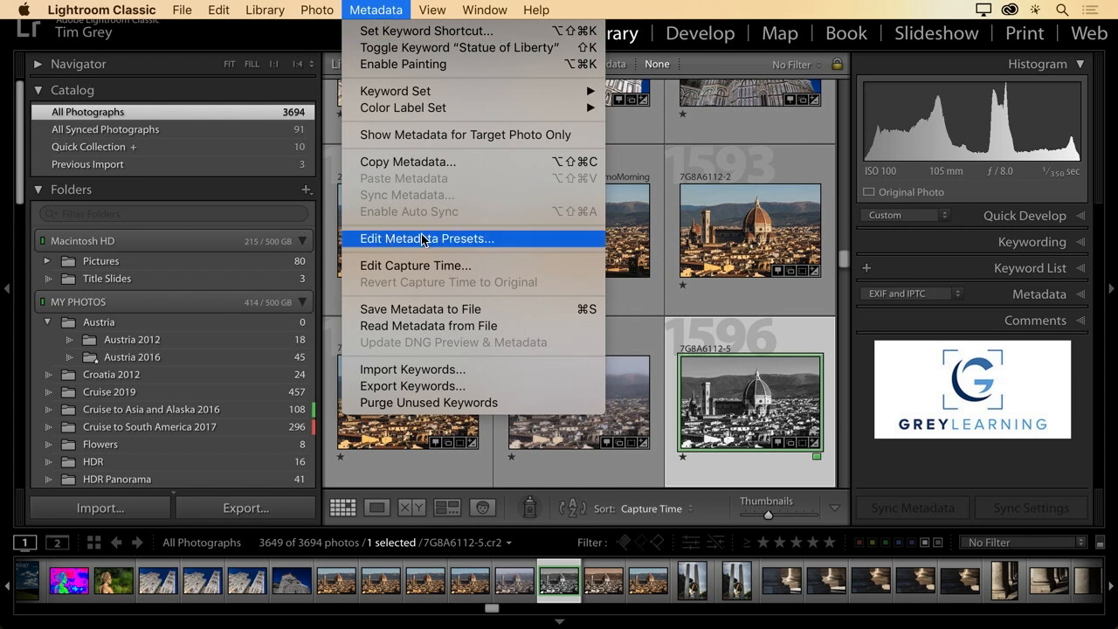
click(514, 242)
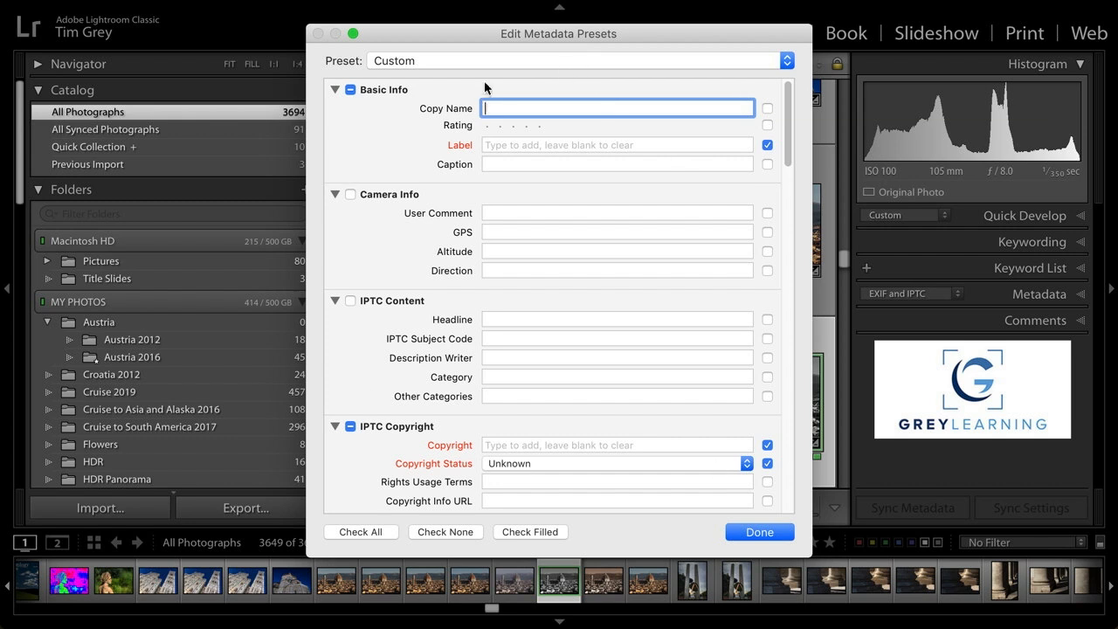
click(459, 63)
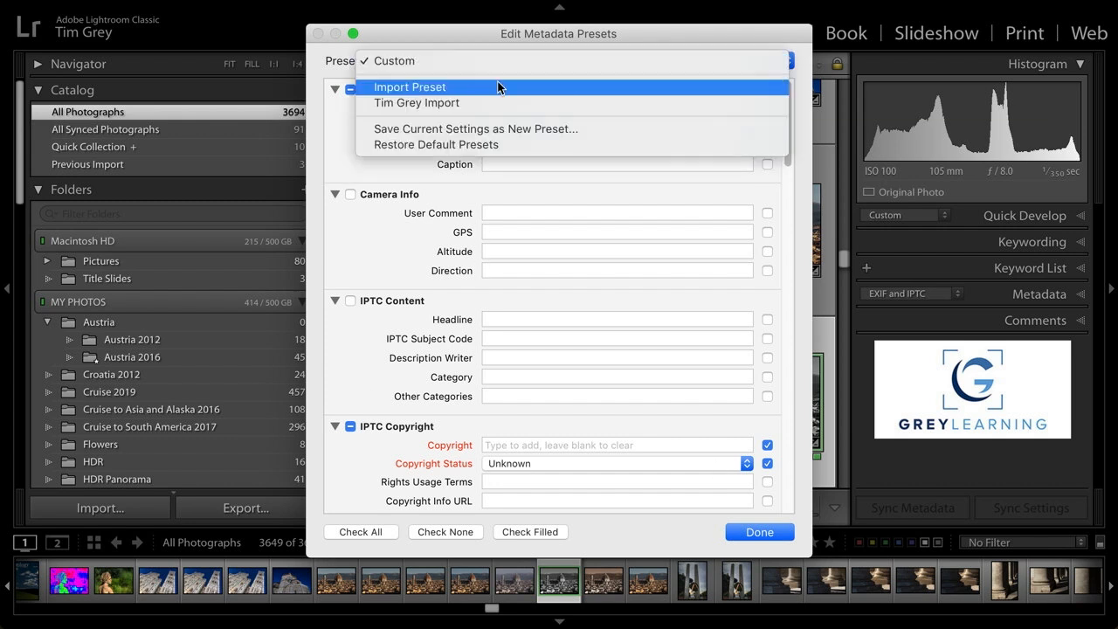
click(417, 104)
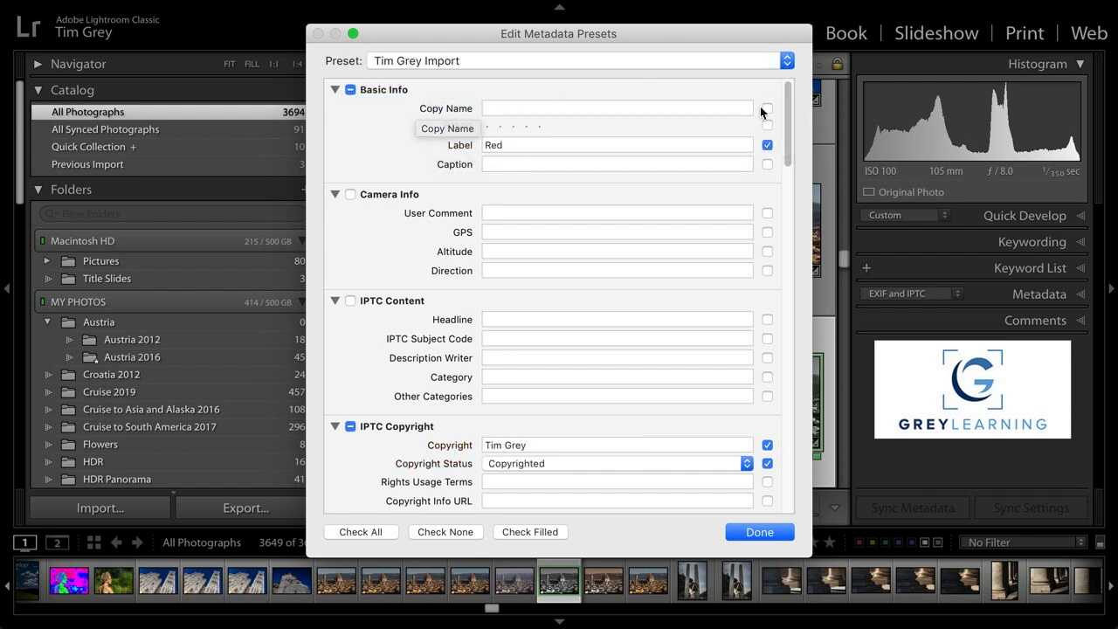
Step: Examine the import preset's metadata fields, from the Basic Info label and IPTC copyright and creator details through to Keywords
scroll(788, 108, down, 2)
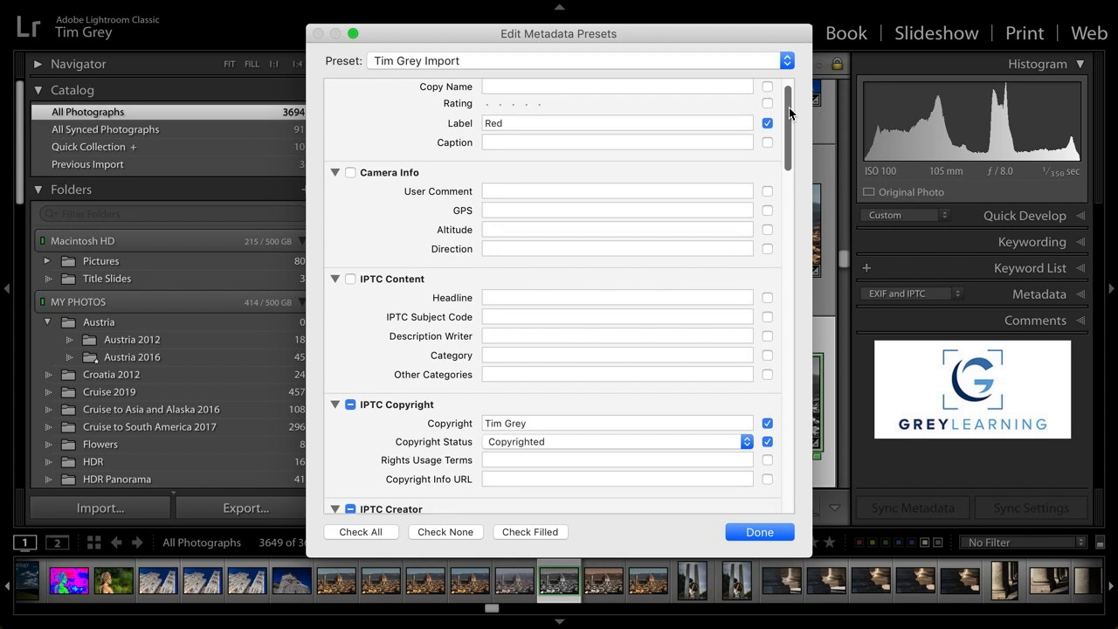
scroll(788, 109, up, 1)
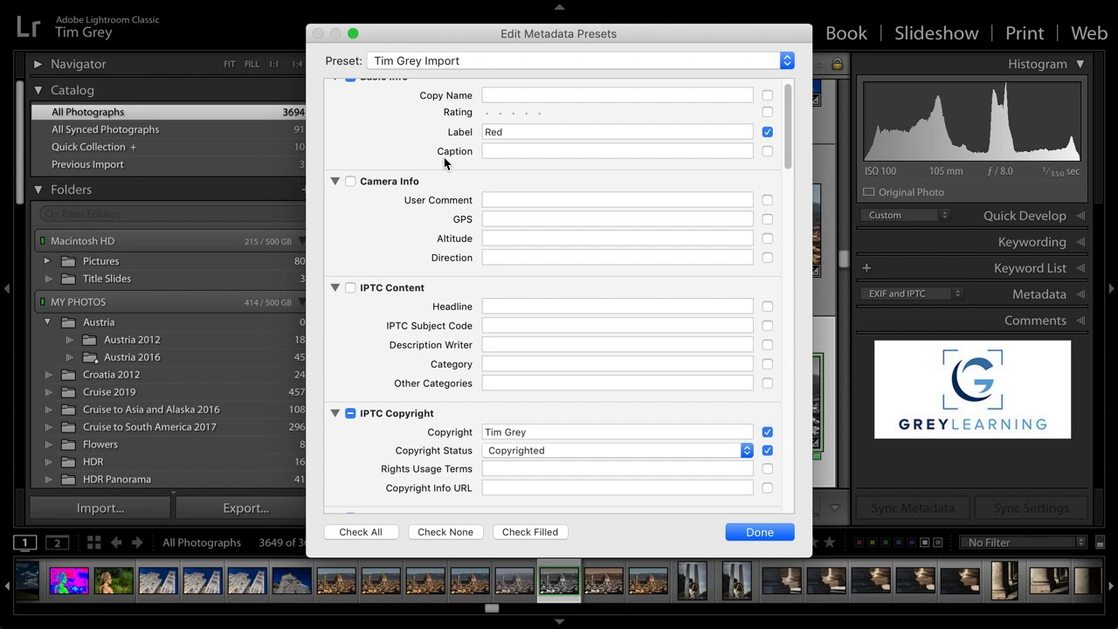
scroll(443, 157, down, 3)
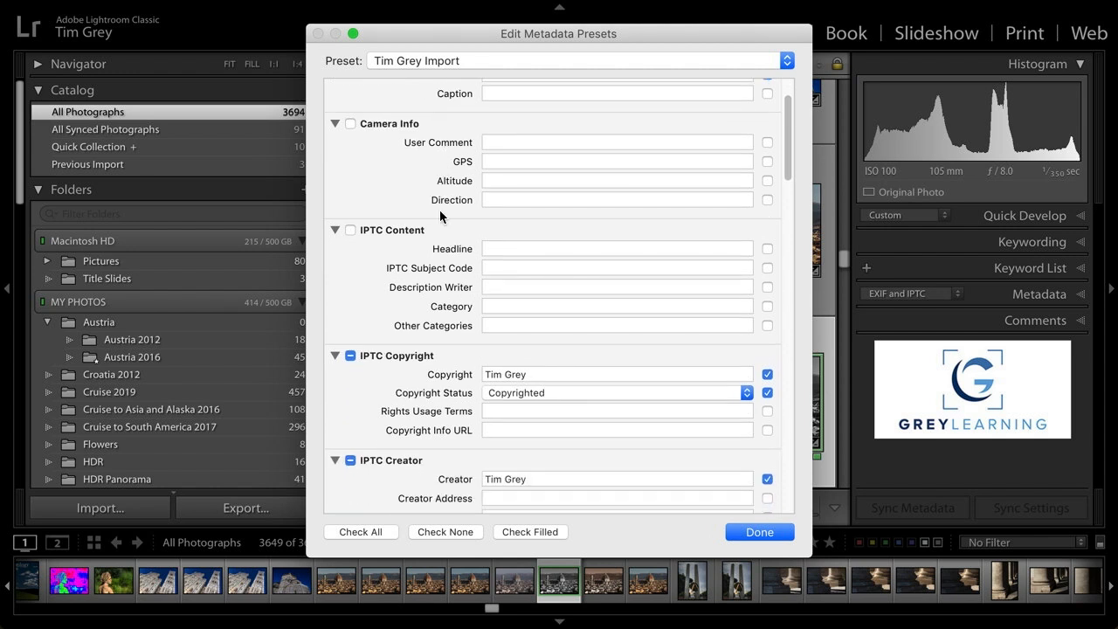
scroll(462, 361, down, 10)
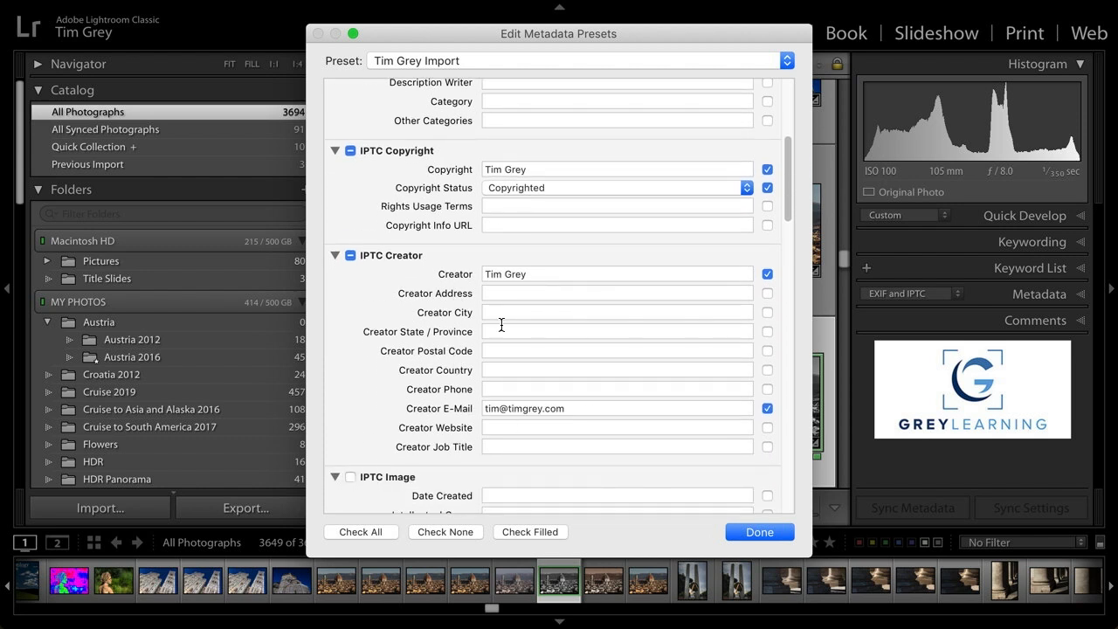
scroll(425, 350, down, 8)
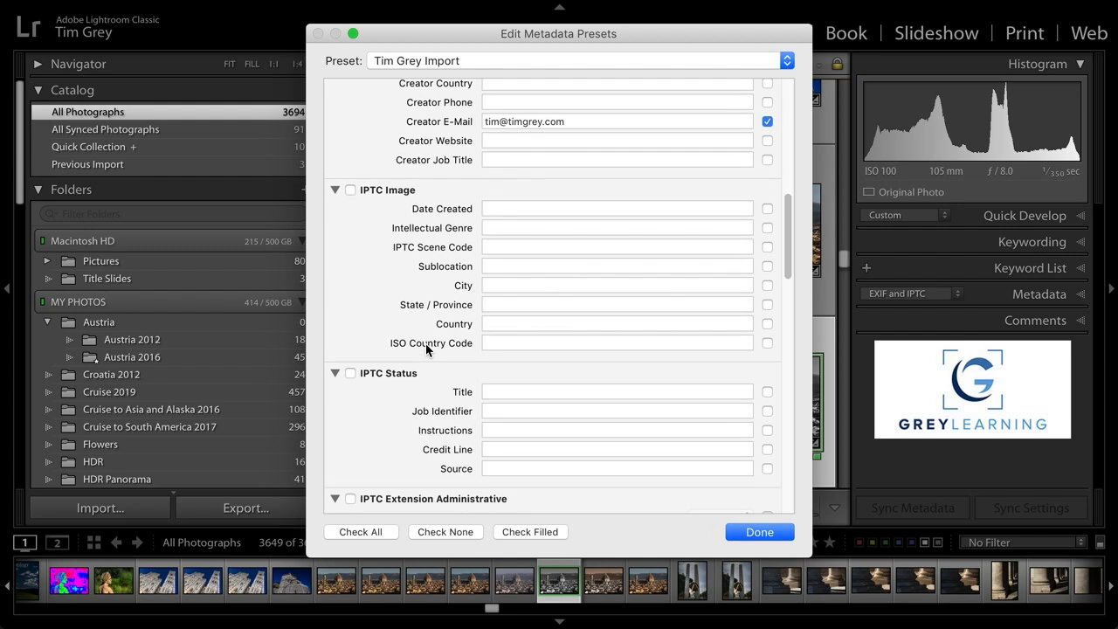
scroll(425, 344, down, 8)
scroll(426, 349, down, 10)
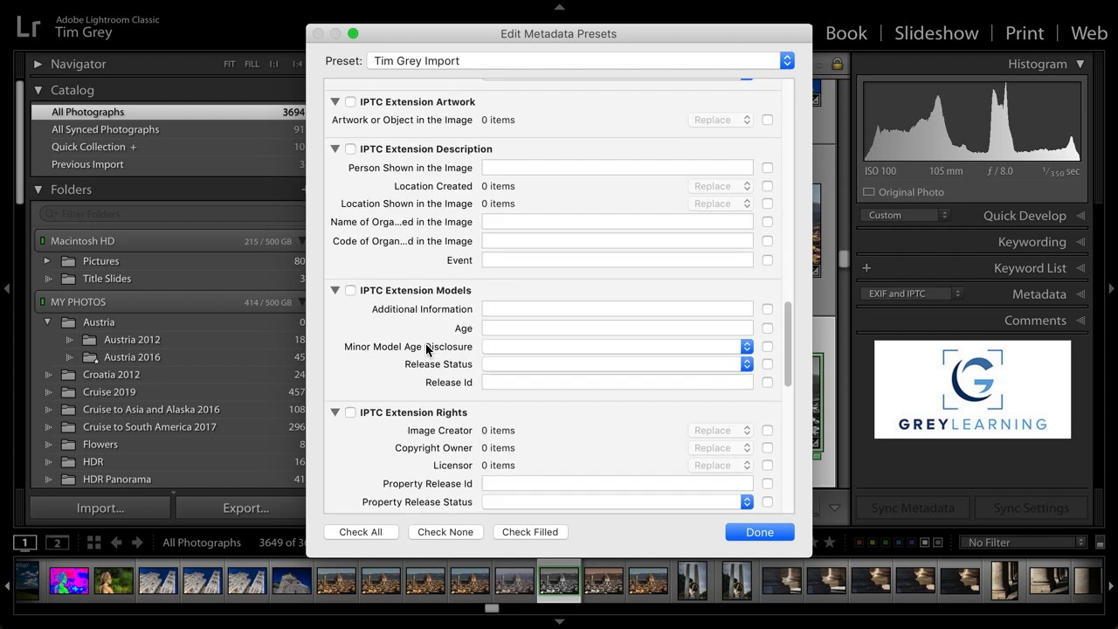
scroll(426, 349, down, 10)
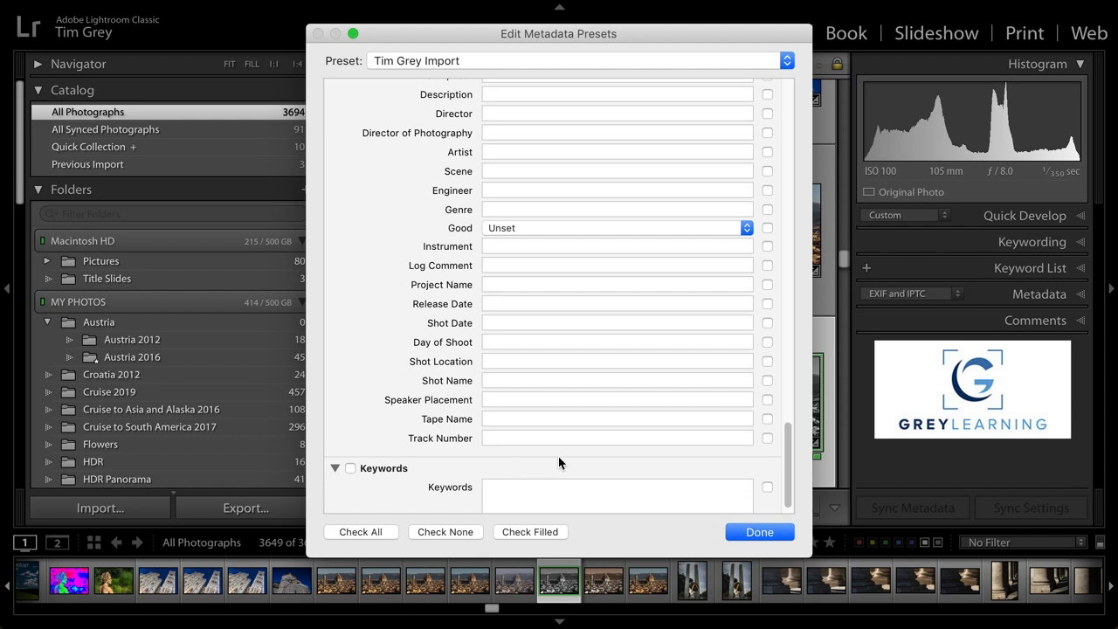
scroll(558, 460, up, 10)
scroll(558, 456, up, 15)
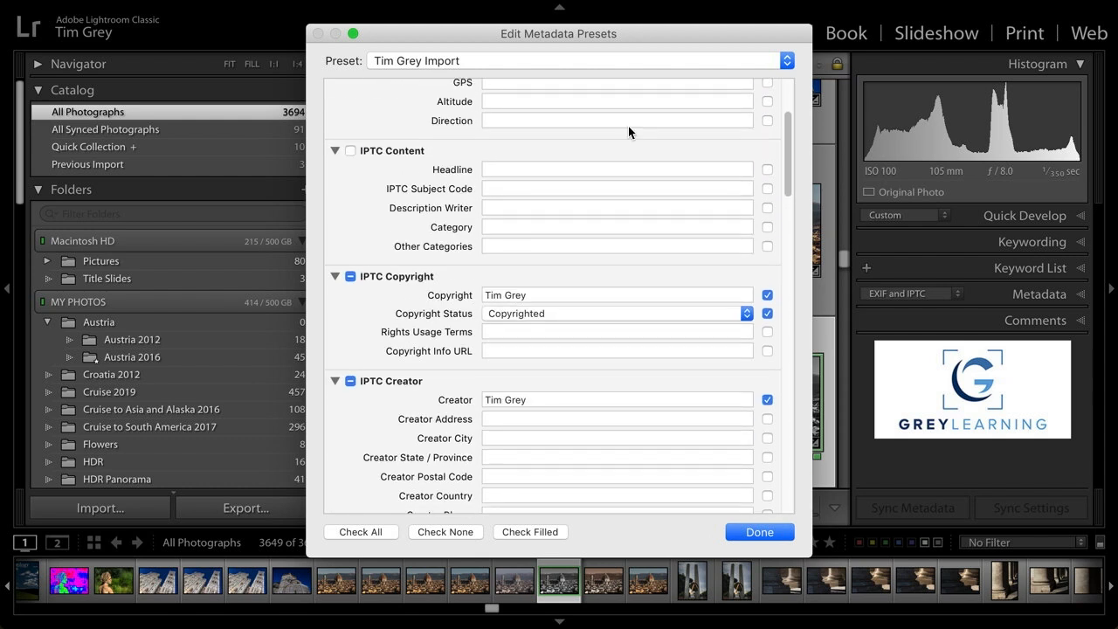
scroll(618, 260, up, 5)
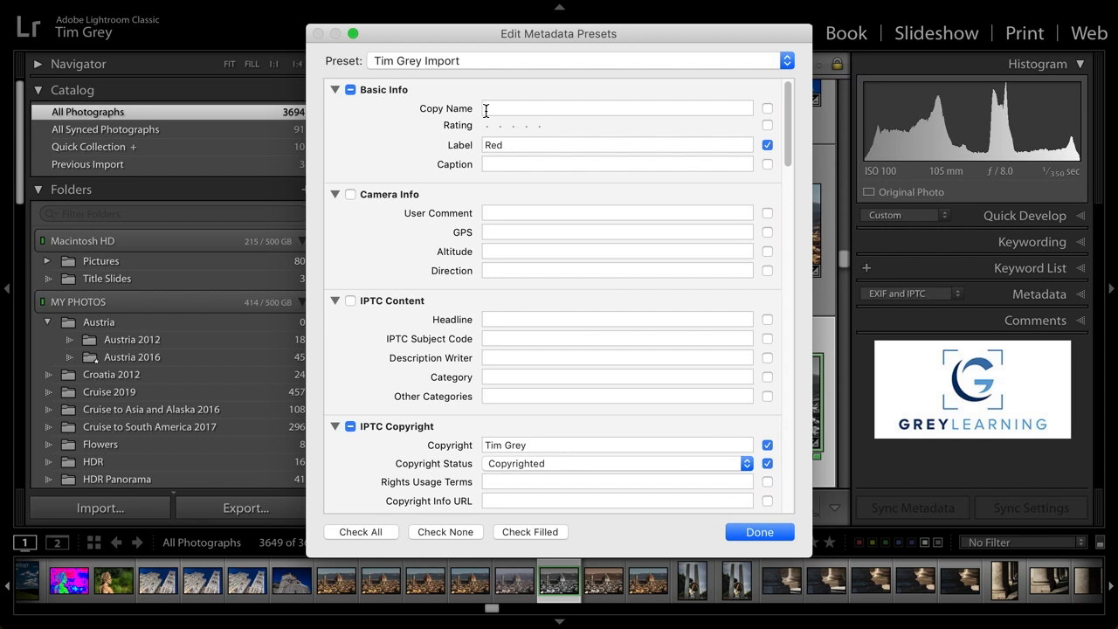
Step: Review the options for saving, restoring, deleting and renaming metadata presets, and close the metadata preset editor
click(453, 61)
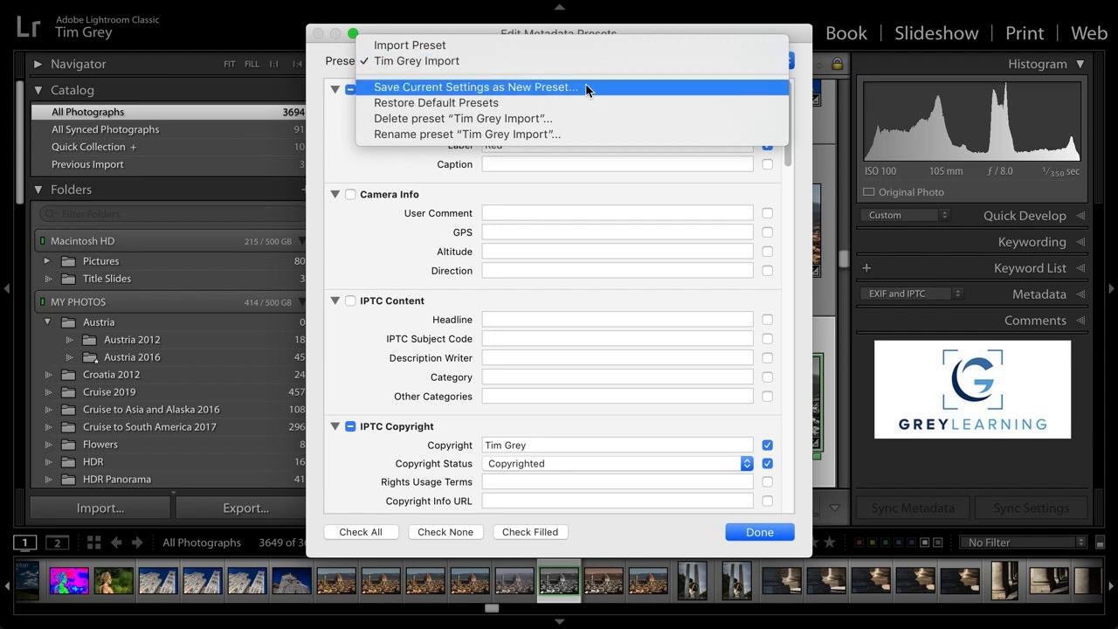
click(328, 79)
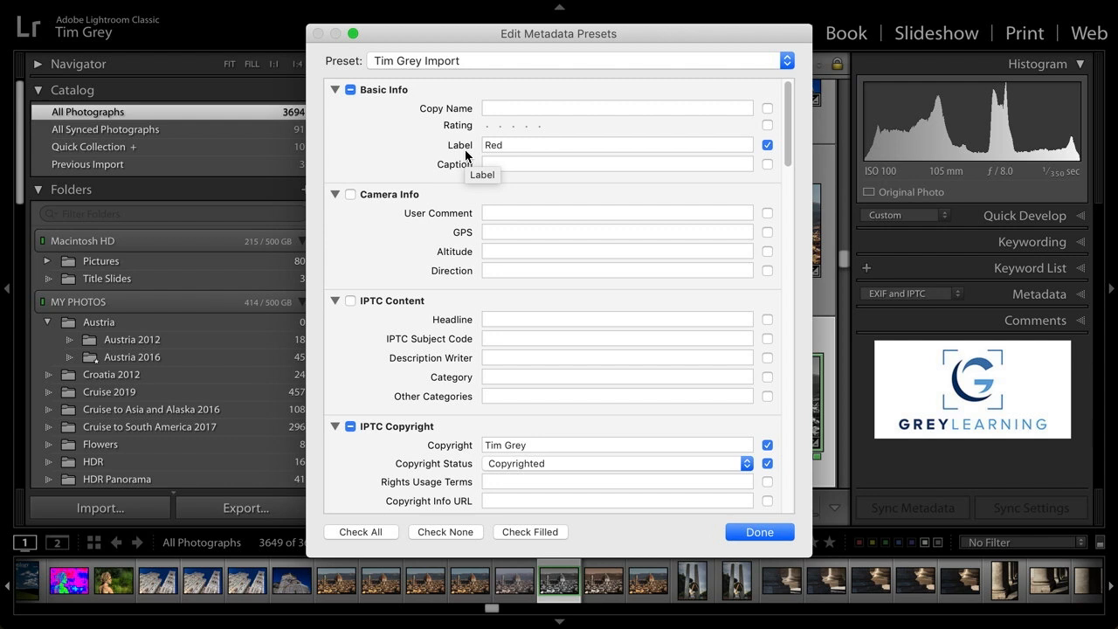
click(461, 62)
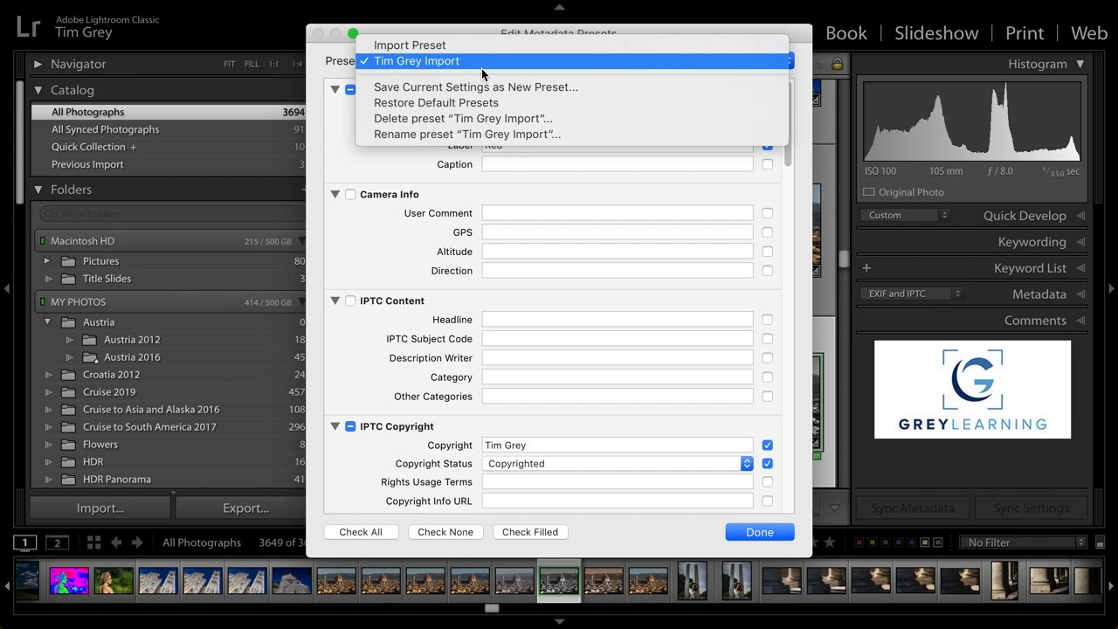
click(418, 158)
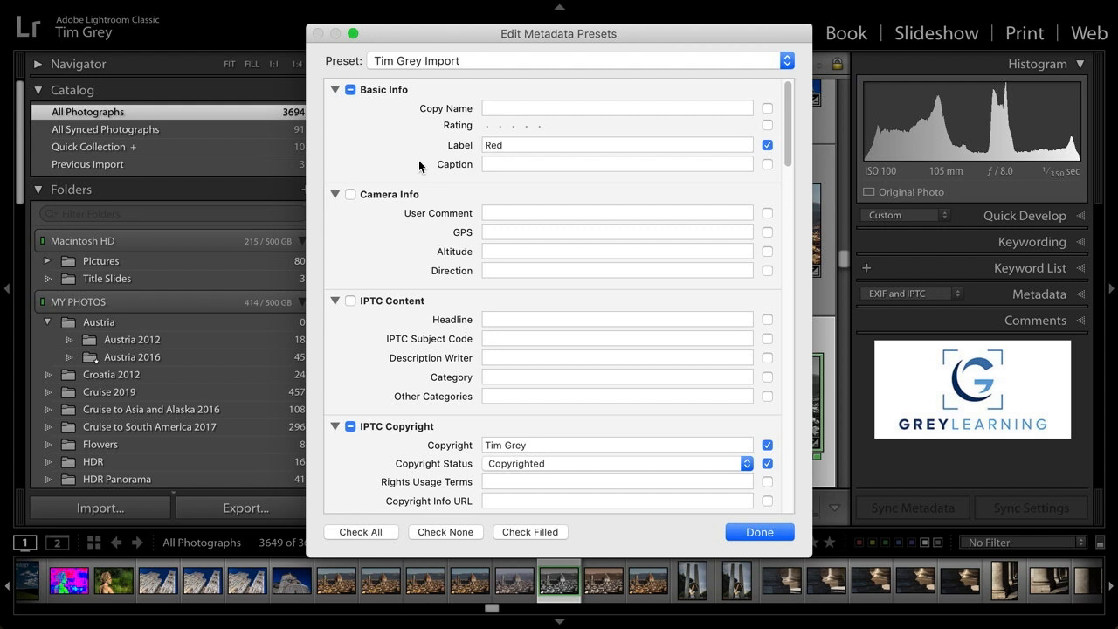
click(773, 529)
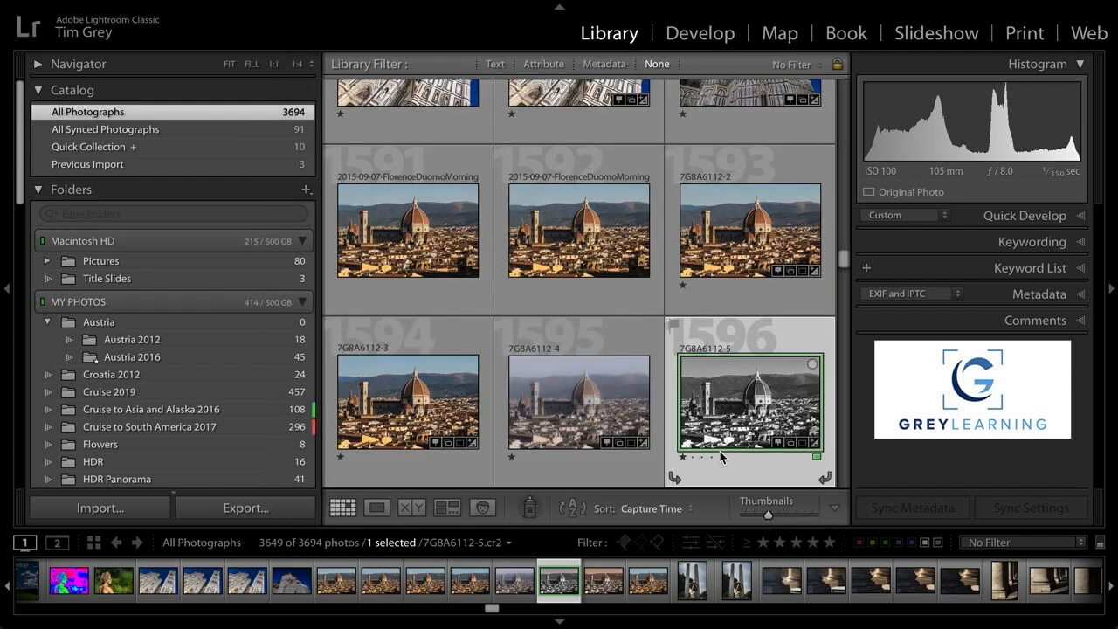
Step: Open the black-and-white Florence cathedral photo 7G8A6112-5 in loupe view and zoom it to Fit
double_click(720, 451)
click(719, 451)
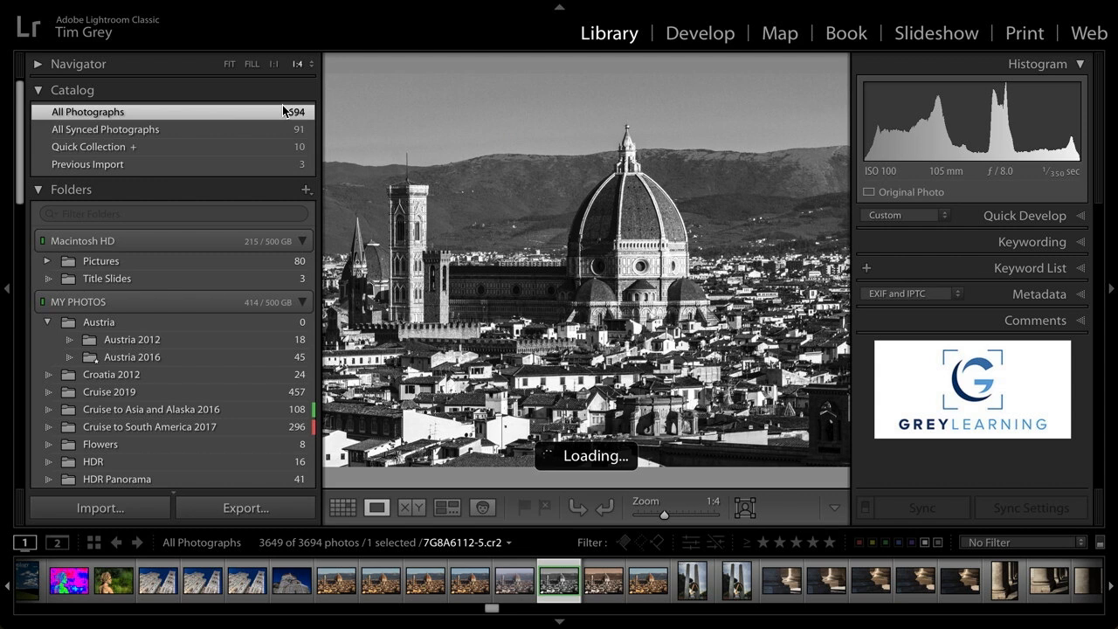
click(228, 64)
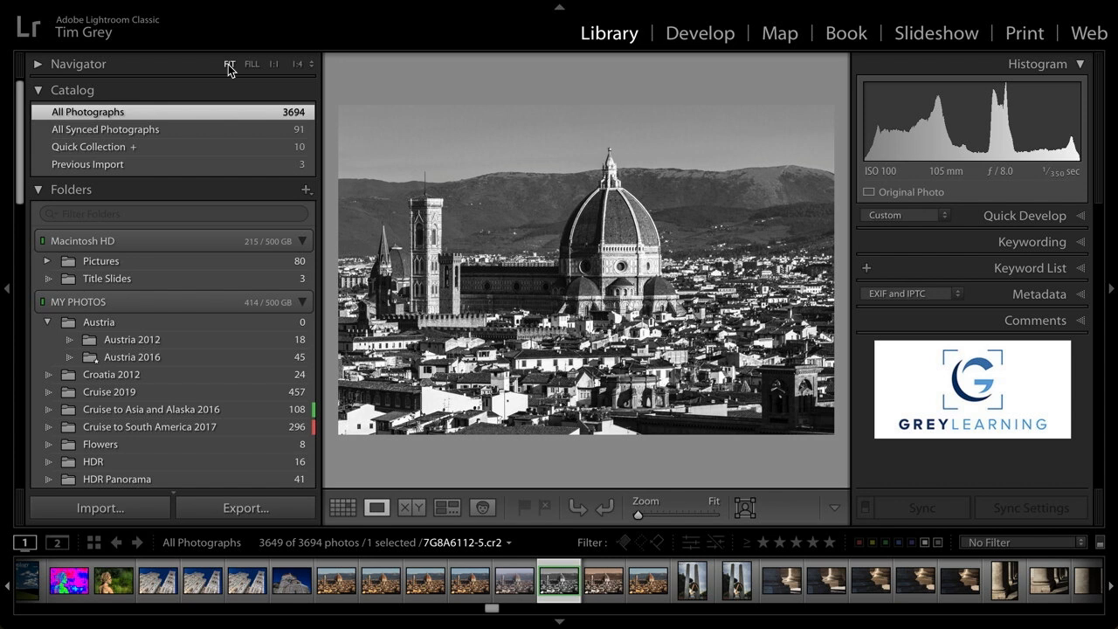
Step: Cycle the loupe info overlay through both versions and off, ending with the version that includes capture date and time
key(i)
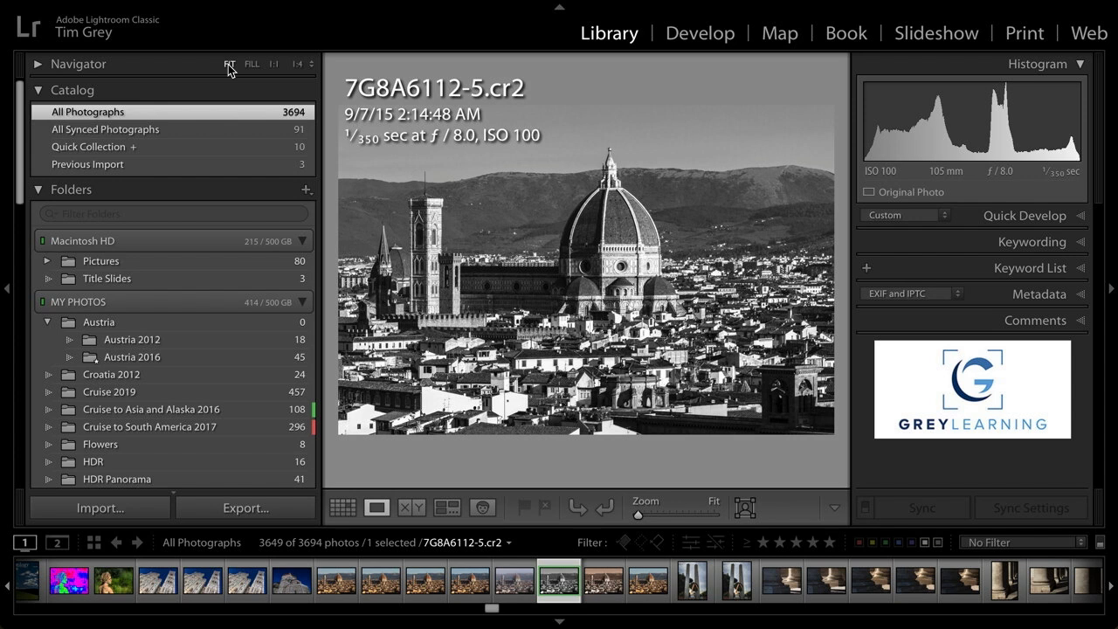
key(i)
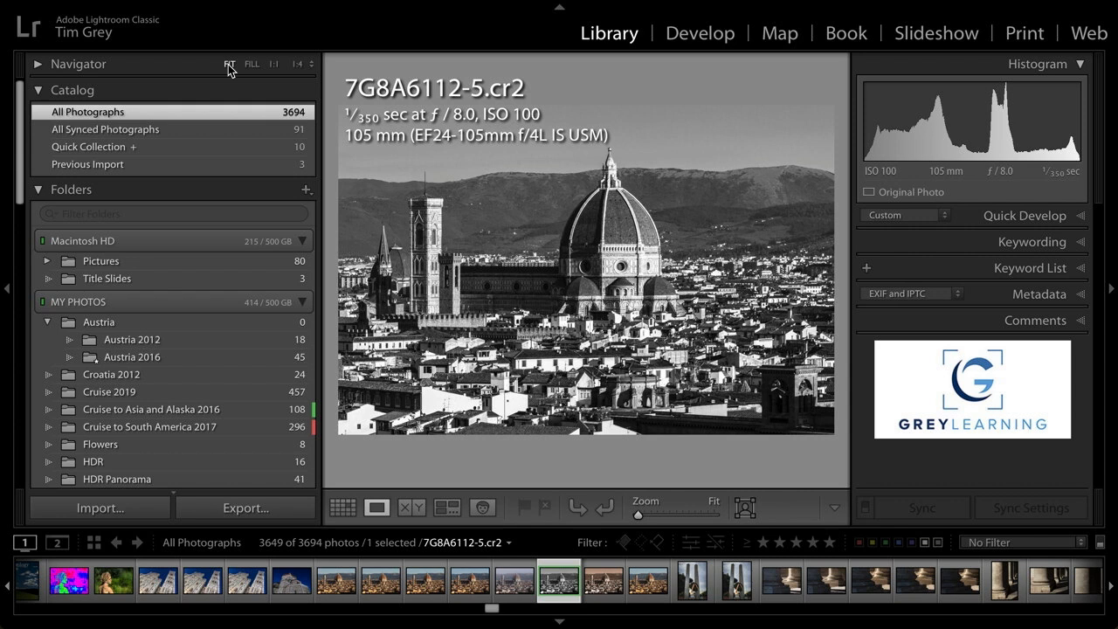
key(i)
key(i)
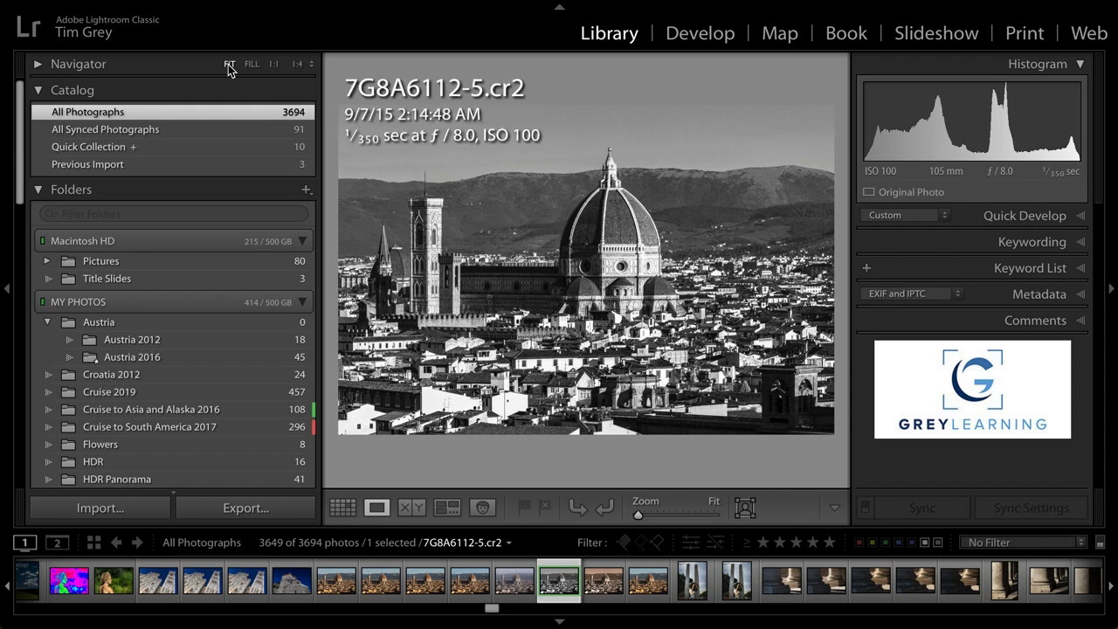
key(i)
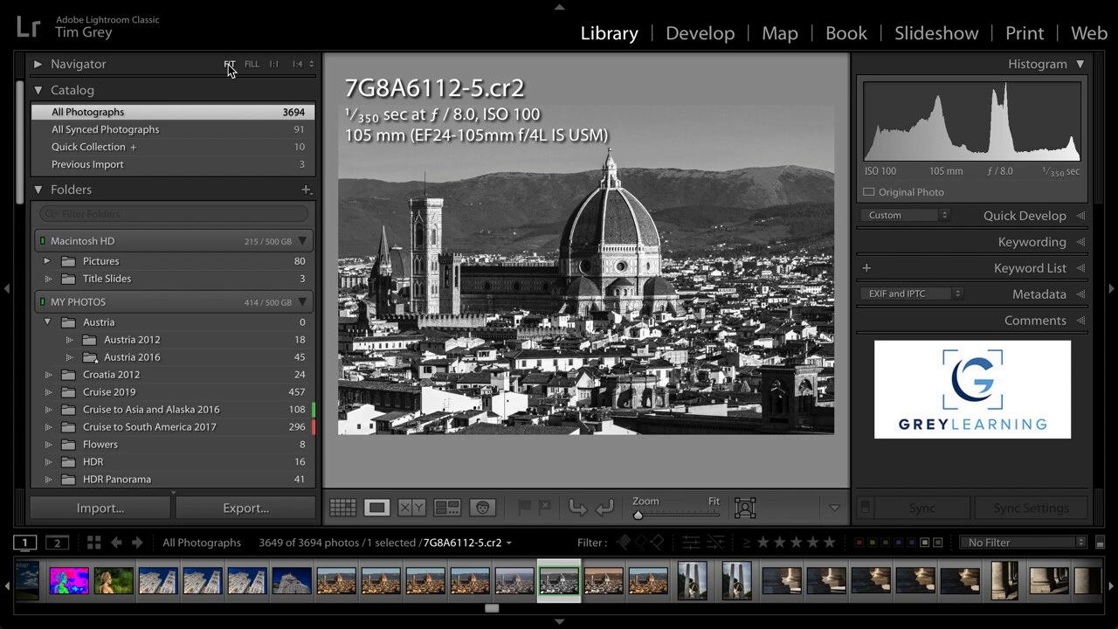
key(i)
Step: Open the Library View Options for loupe view and toggle Show Info Overlay, leaving it enabled
mouse_move(364, 4)
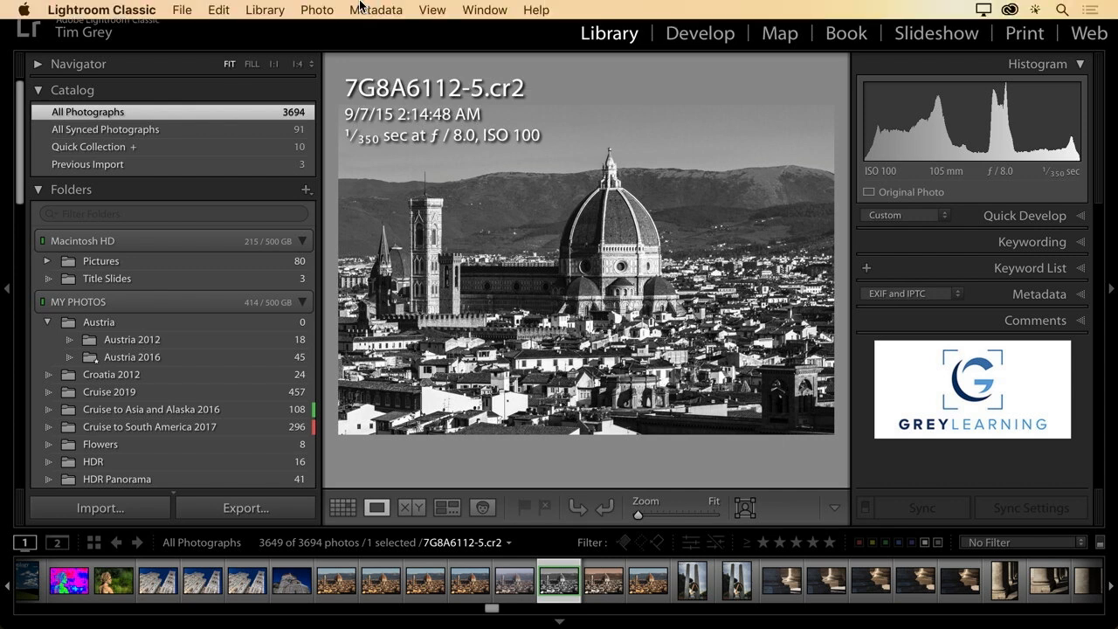
click(432, 9)
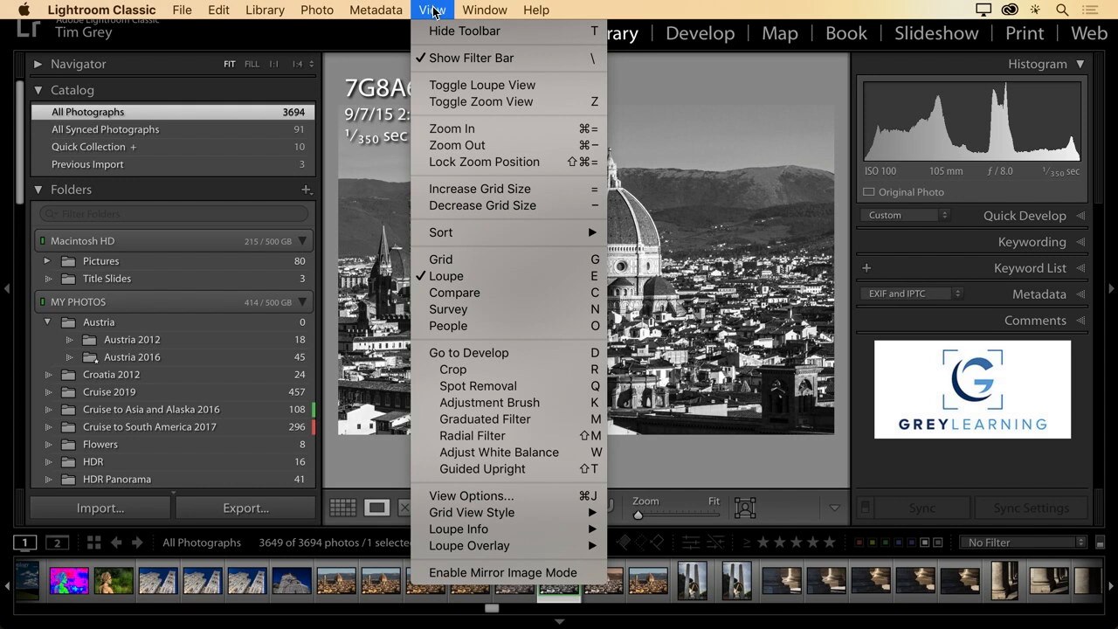
click(511, 496)
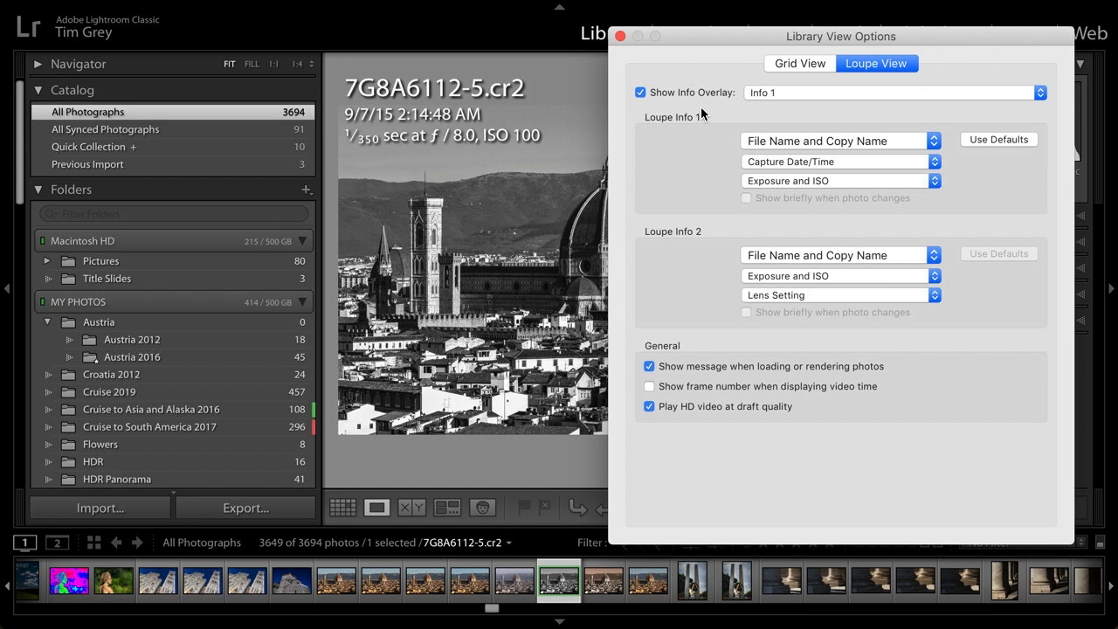
click(639, 91)
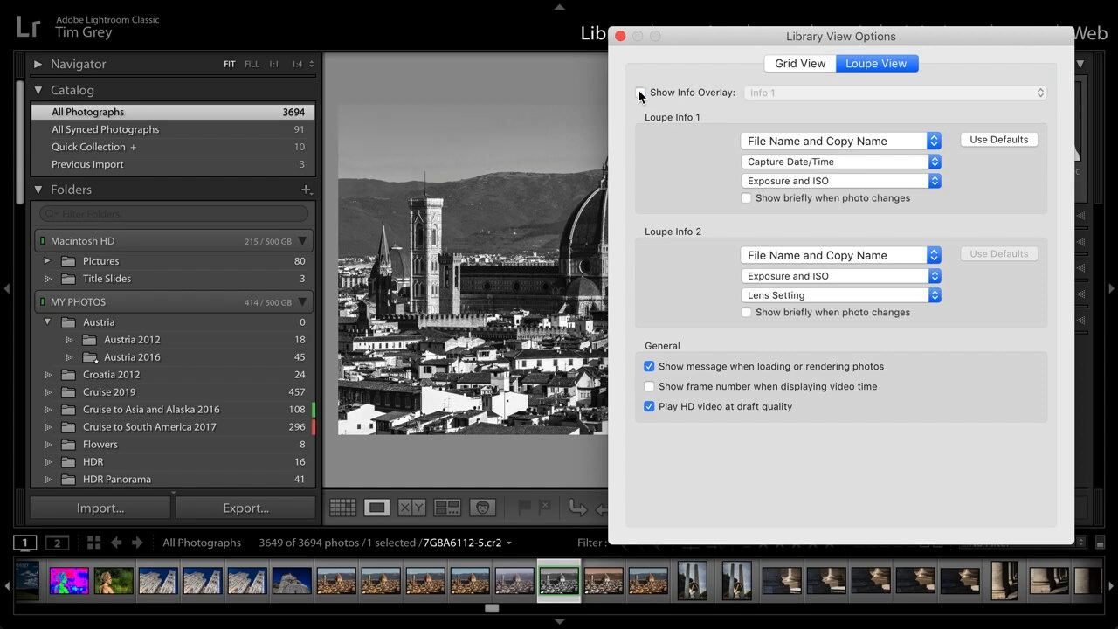
click(640, 93)
click(640, 93)
click(641, 92)
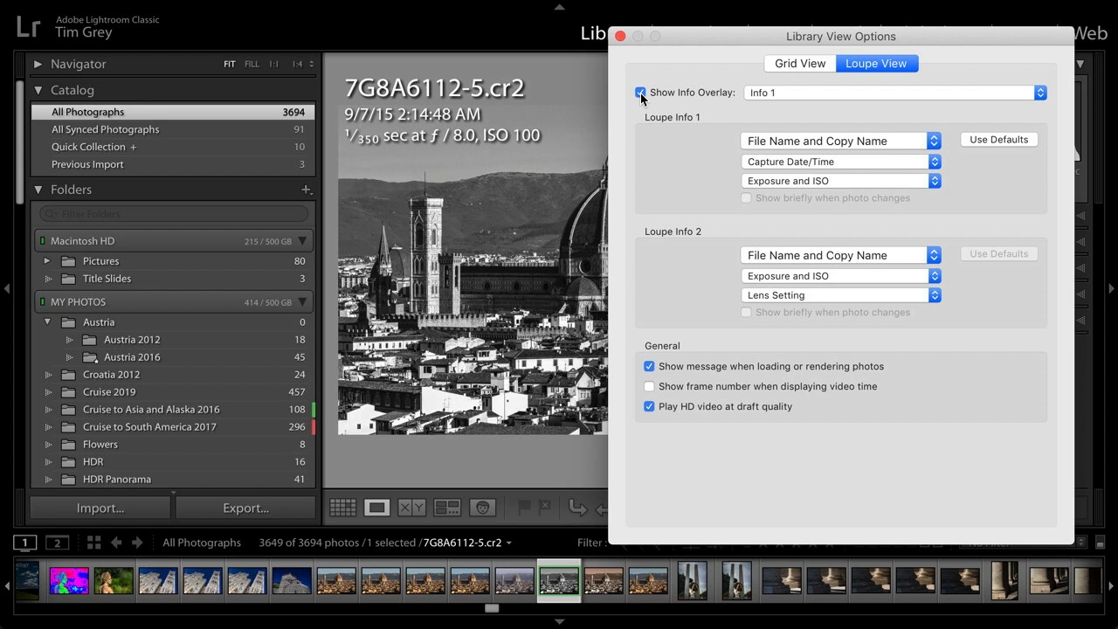
Step: Compare the Info 1 and Info 2 overlays on the photo, finishing with Info 1 selected
click(776, 94)
click(786, 108)
click(806, 93)
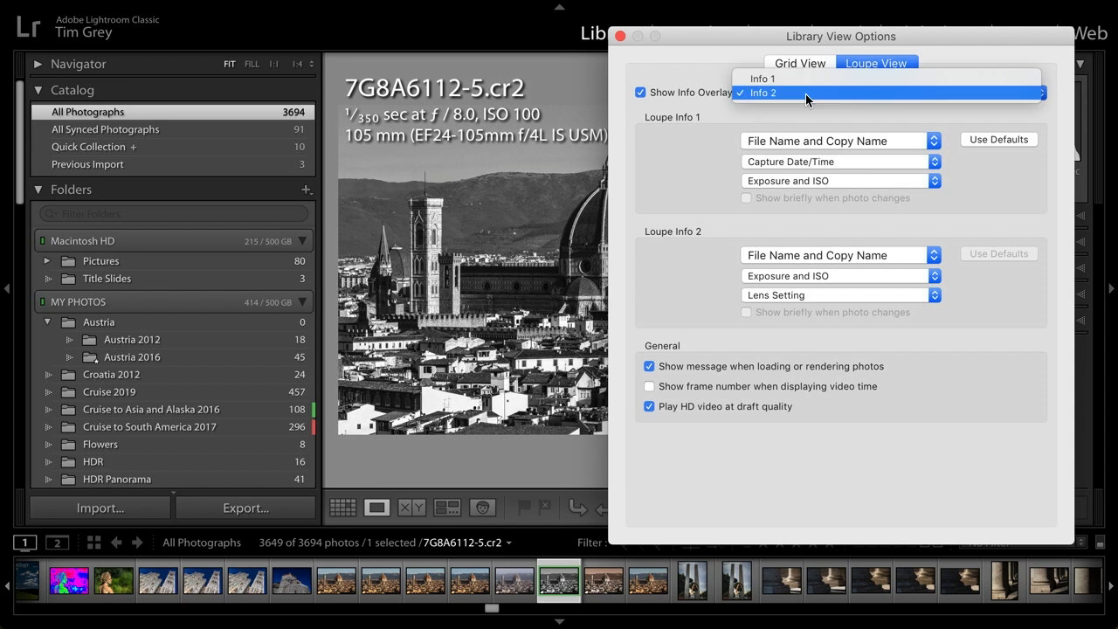
click(800, 81)
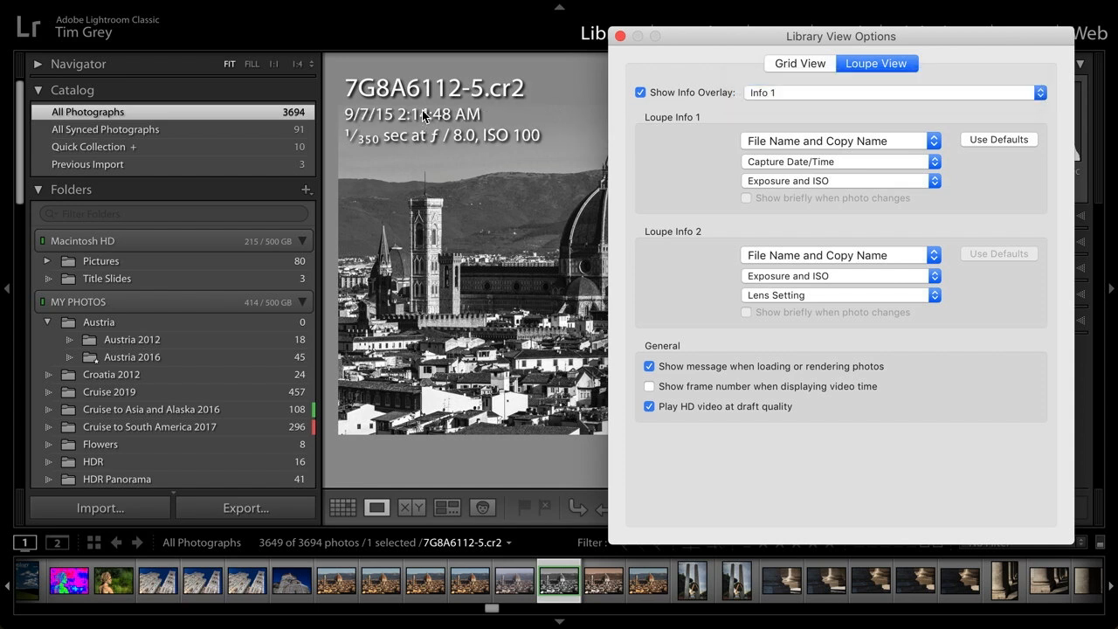
click(787, 92)
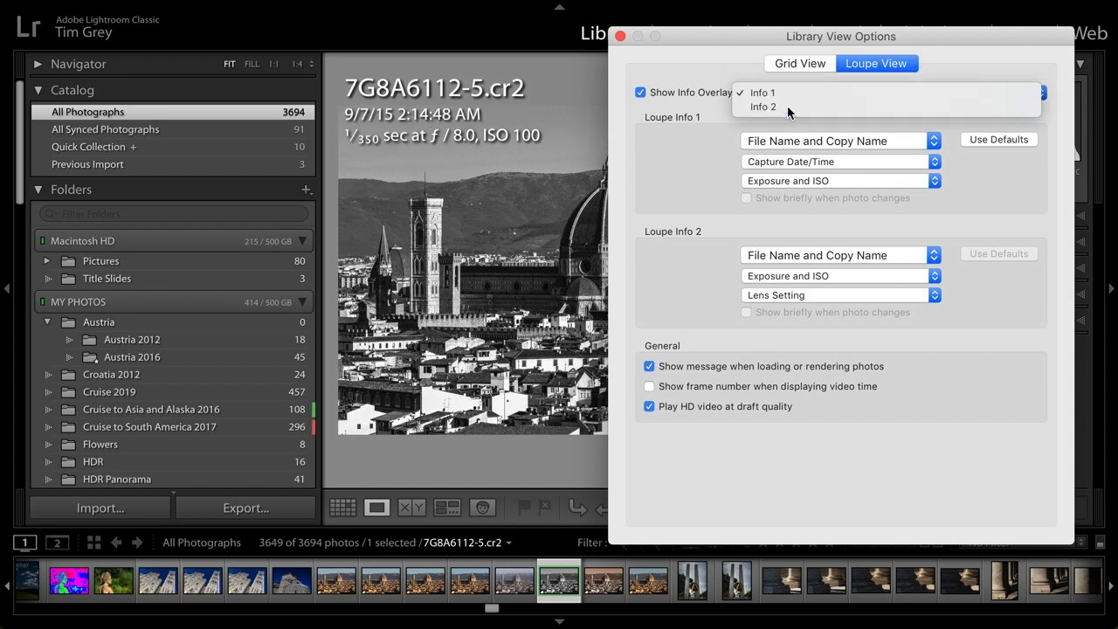
click(786, 106)
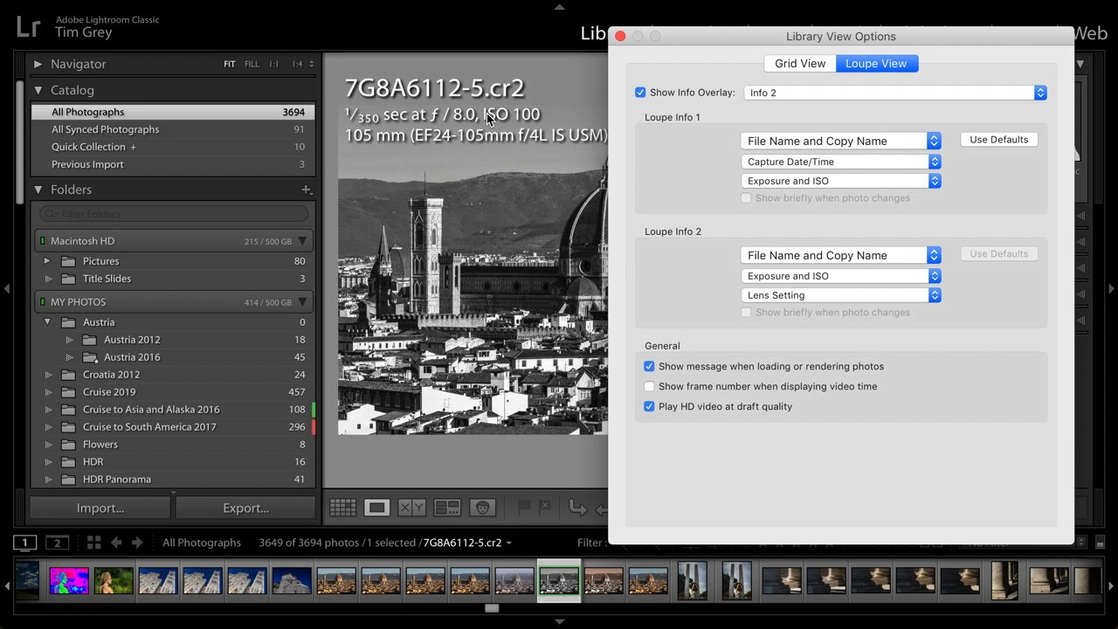
click(774, 93)
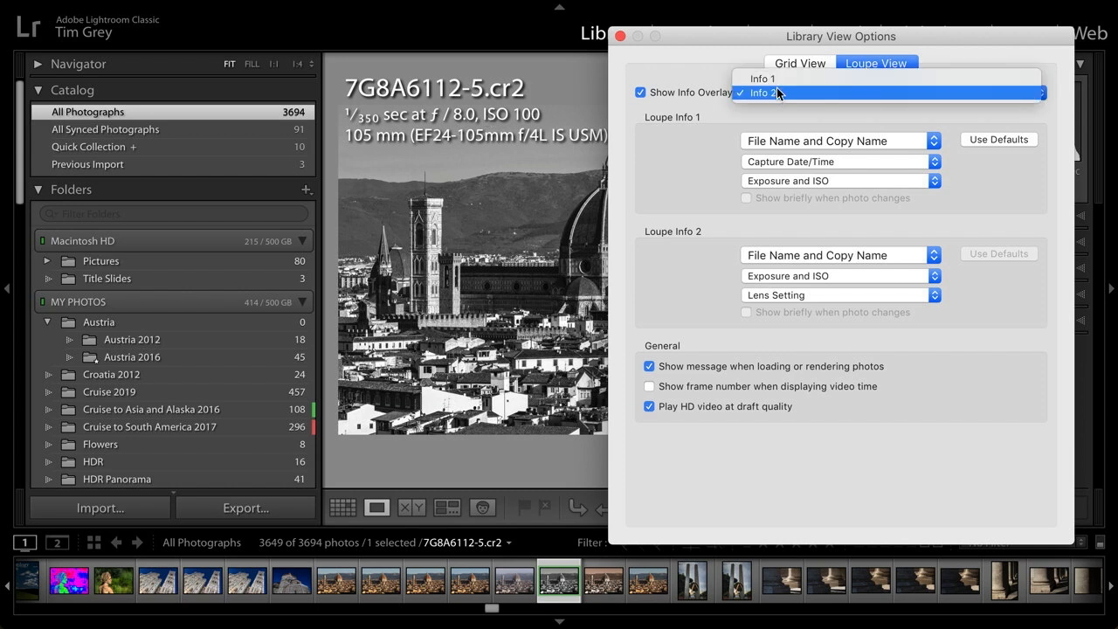
click(776, 81)
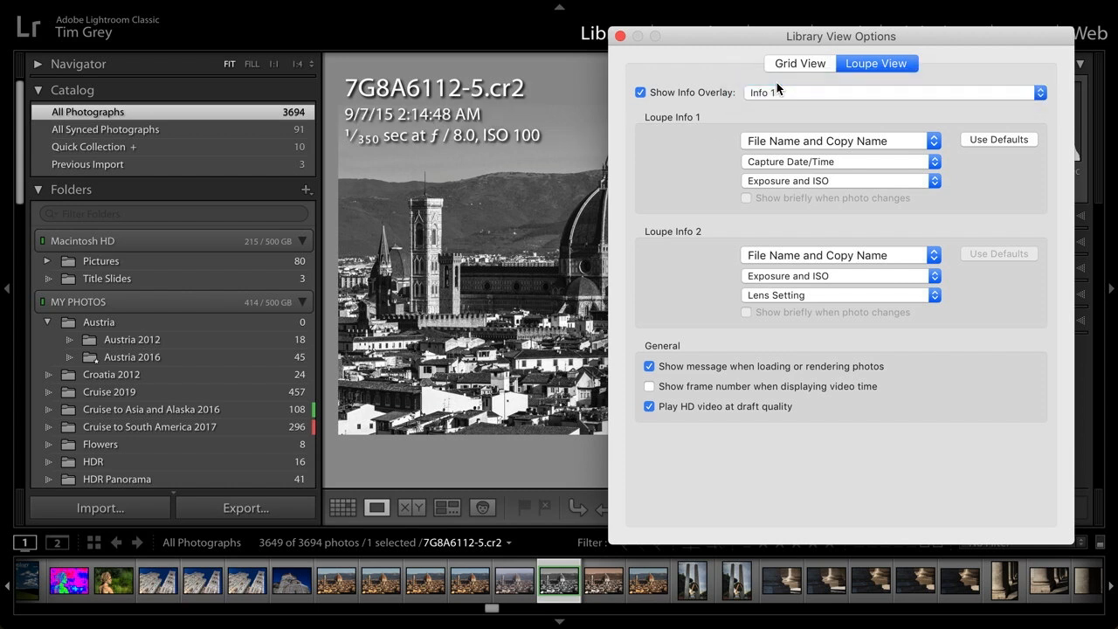
Step: Set Loupe Info 1's second line to Exposure and ISO and third line to Capture Date/Time, keeping the first line
click(771, 163)
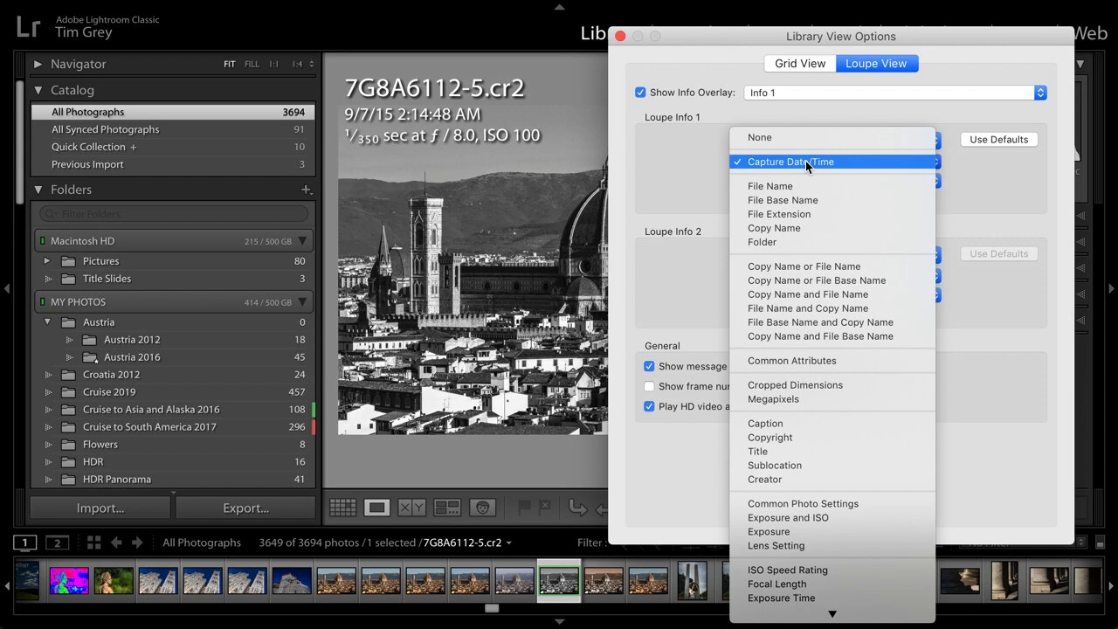
scroll(811, 212, down, 3)
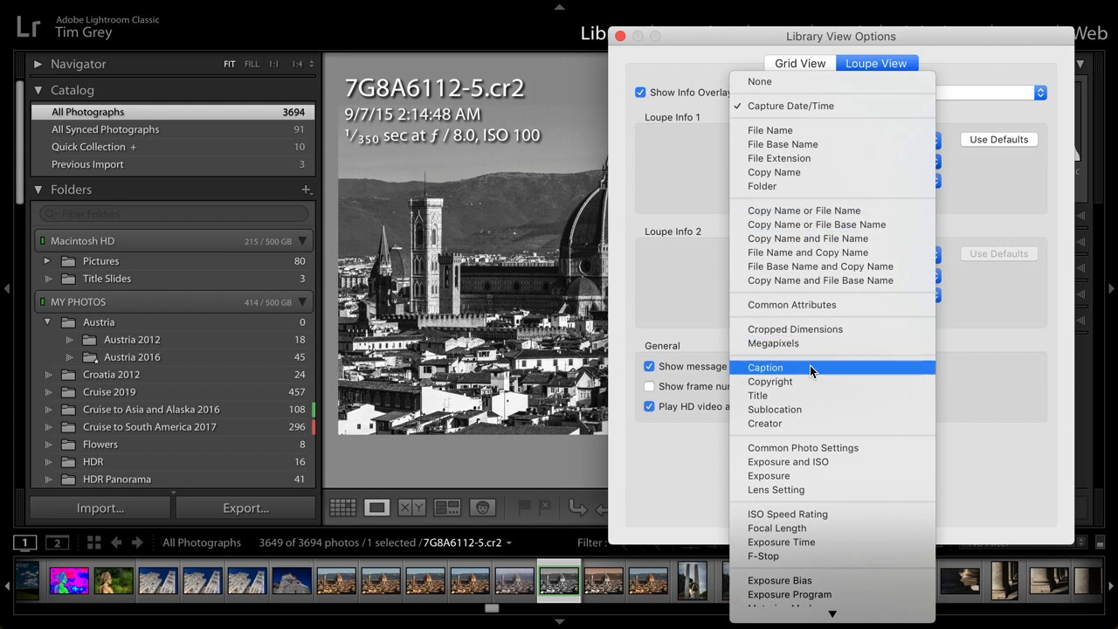
scroll(827, 325, down, 5)
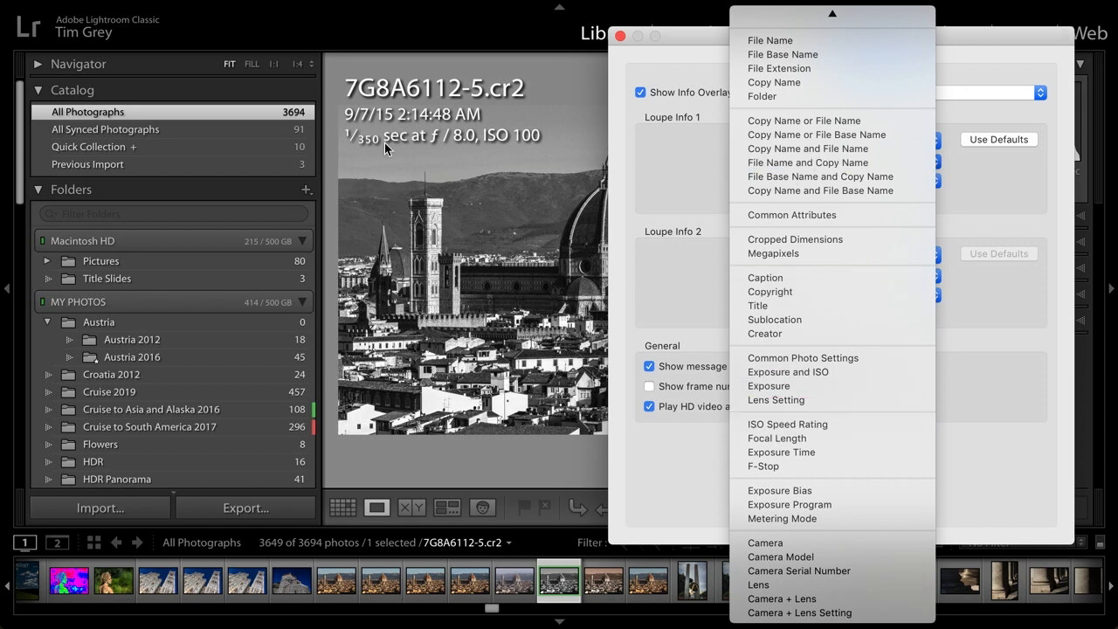
click(807, 371)
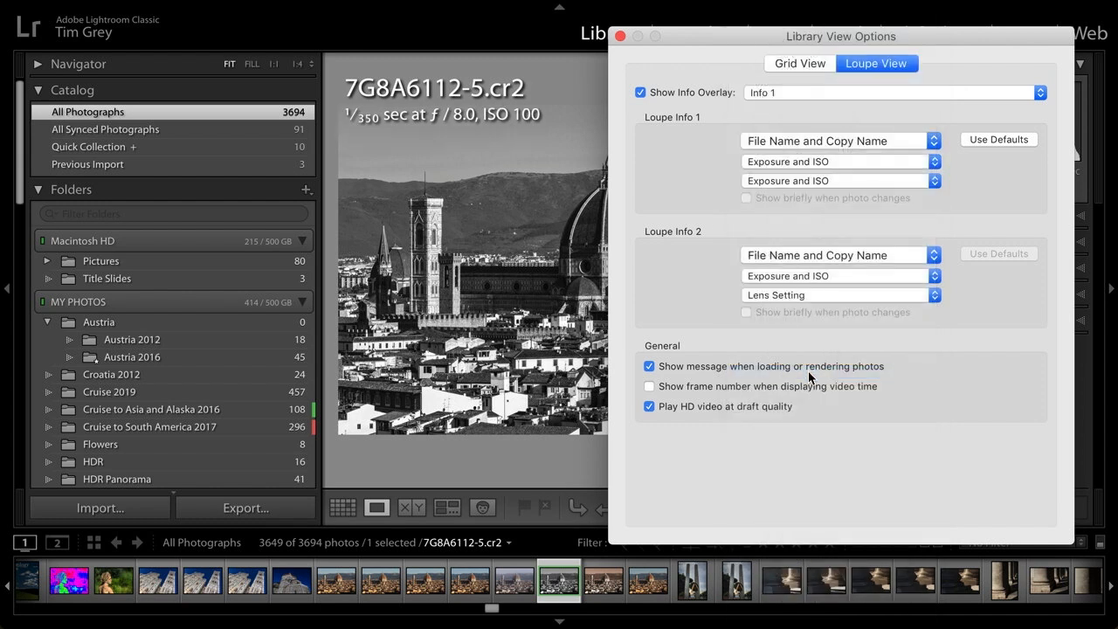
click(806, 181)
scroll(799, 186, up, 5)
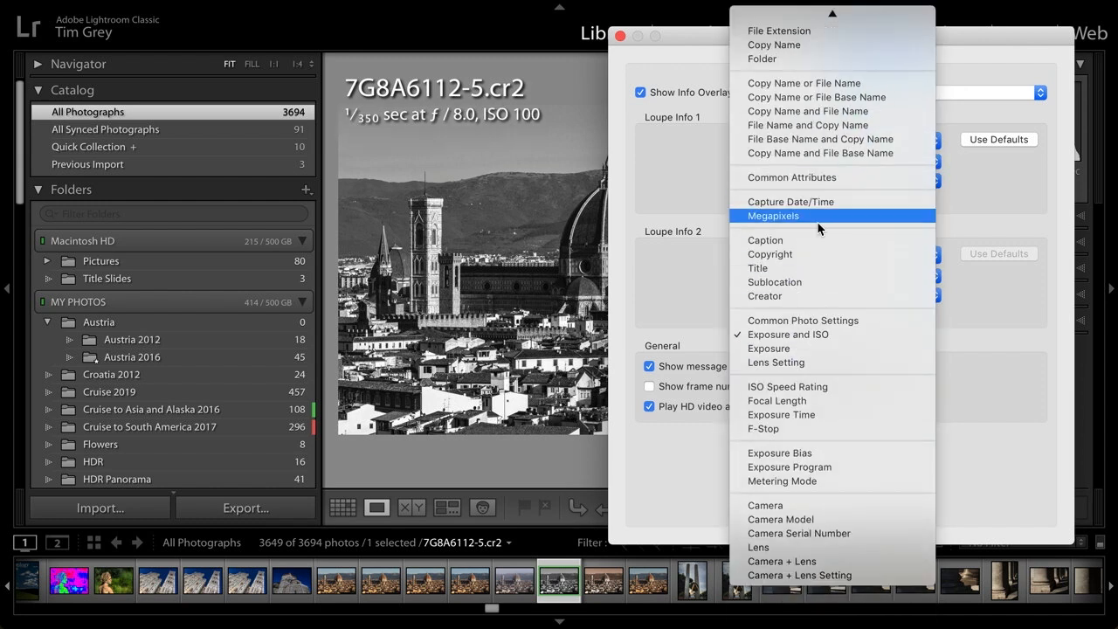
click(816, 202)
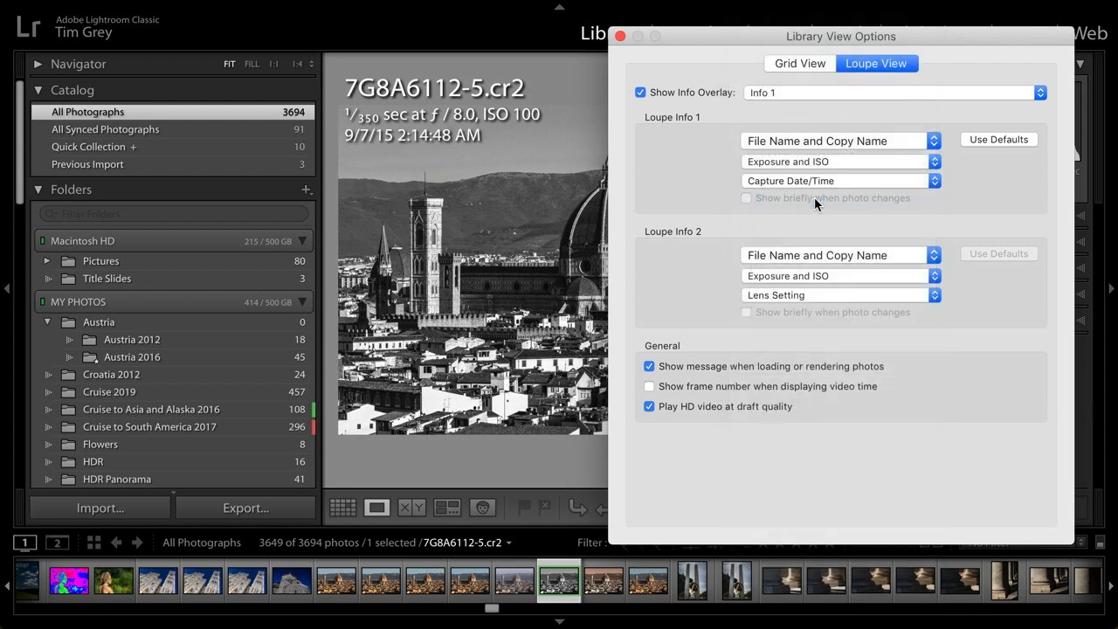
click(818, 143)
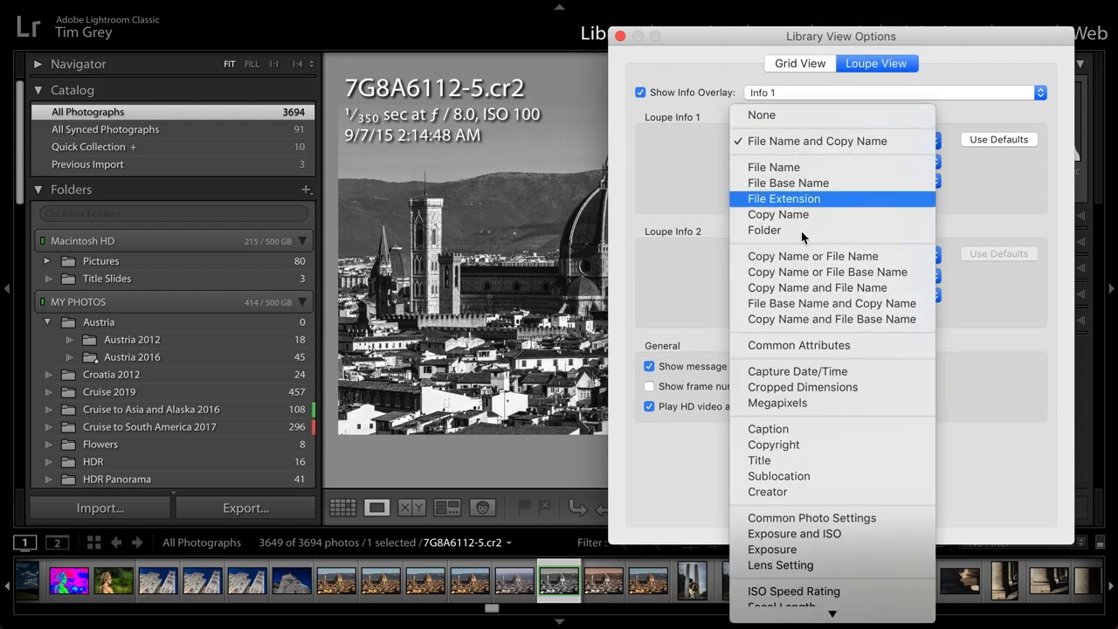
click(684, 173)
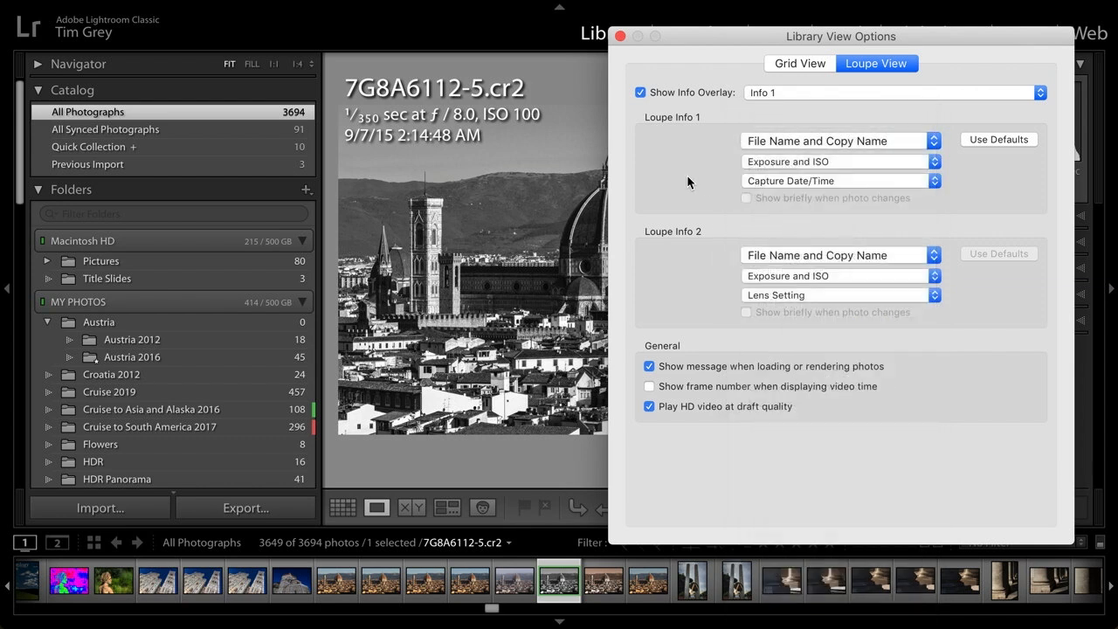
Step: Set Loupe Info 2's first line to Exposure and ISO and its second line to Lens Setting
click(782, 254)
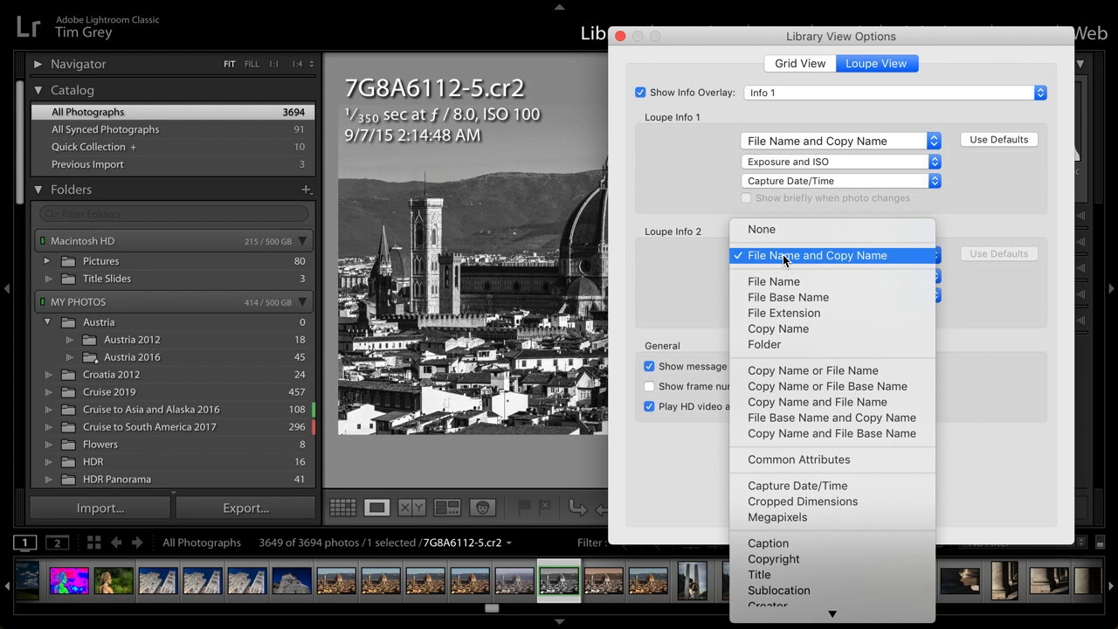
scroll(802, 382, down, 5)
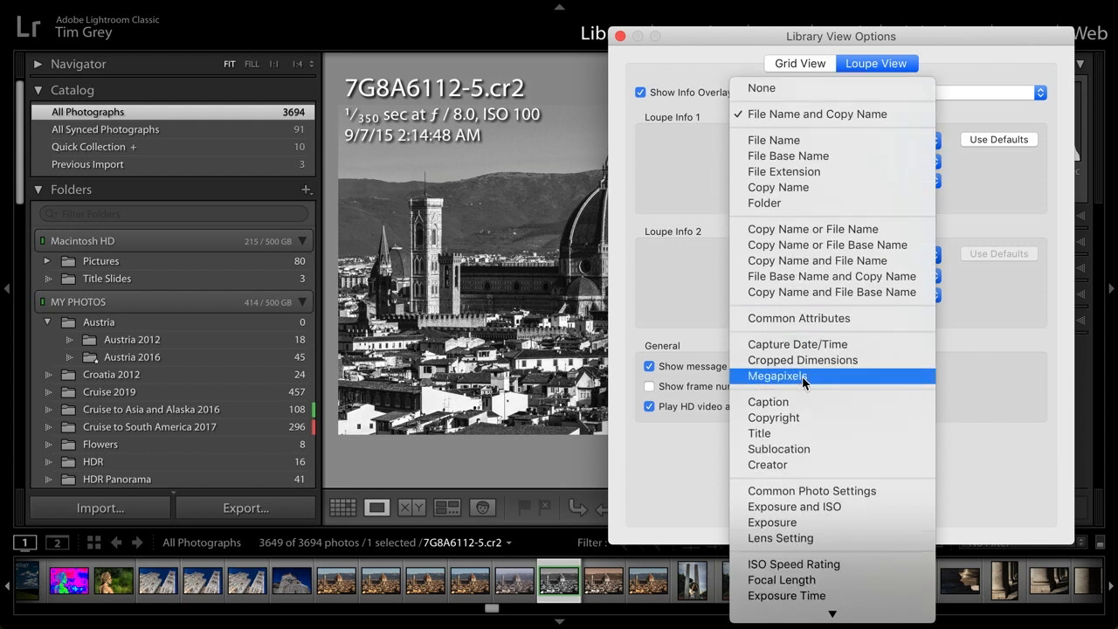
click(842, 510)
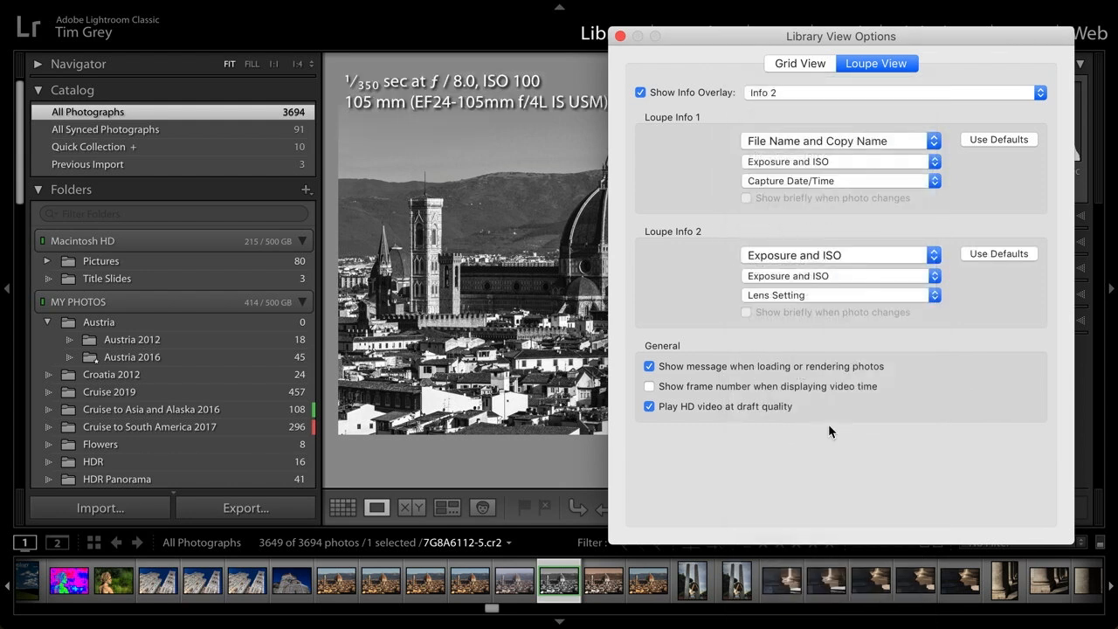
click(820, 276)
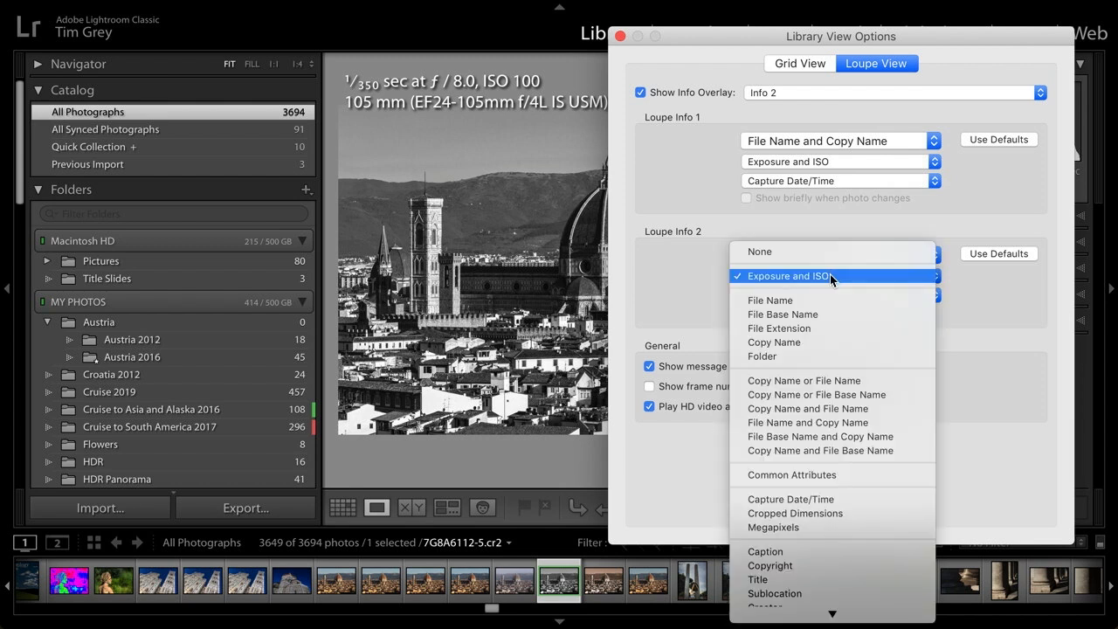
scroll(828, 342, down, 2)
scroll(828, 342, down, 5)
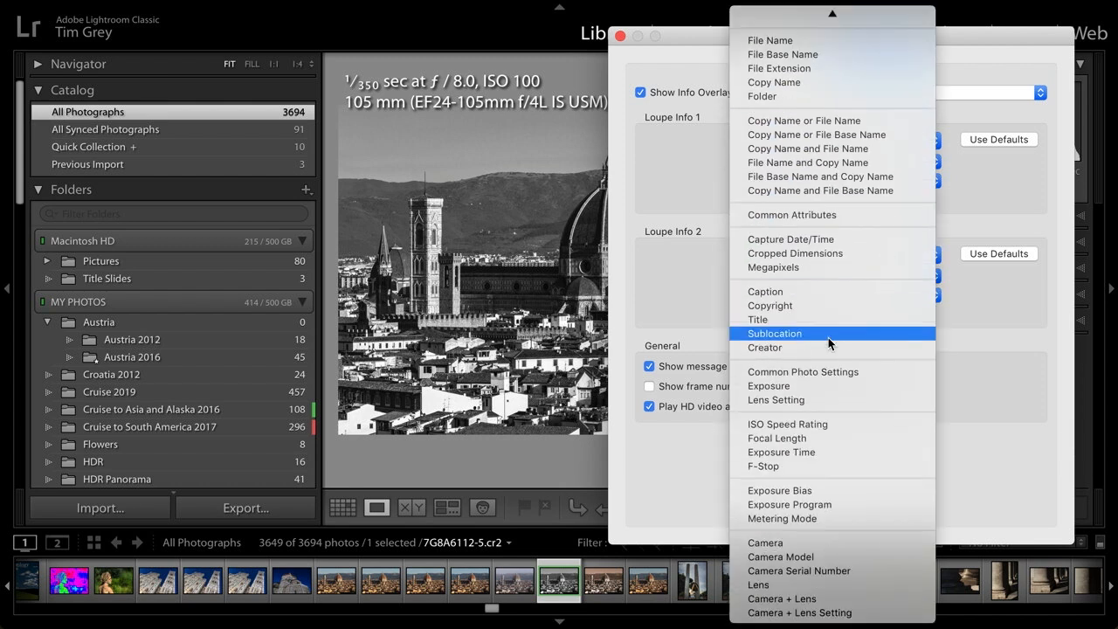
click(822, 399)
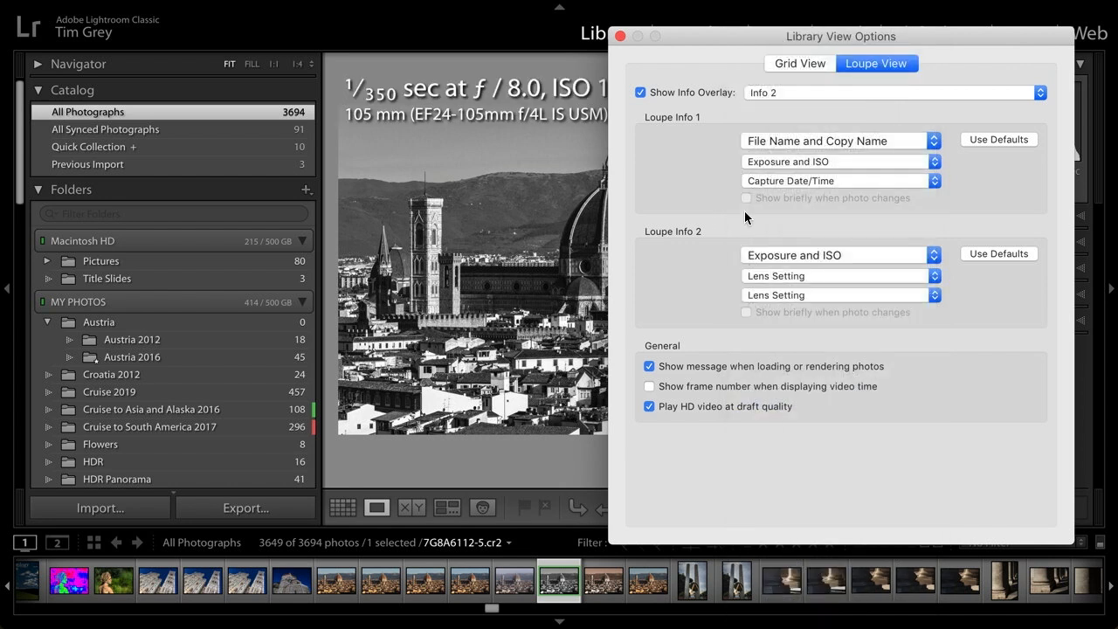
Step: Set Loupe Info 2's third line to Camera Model and close the Library View Options
click(815, 297)
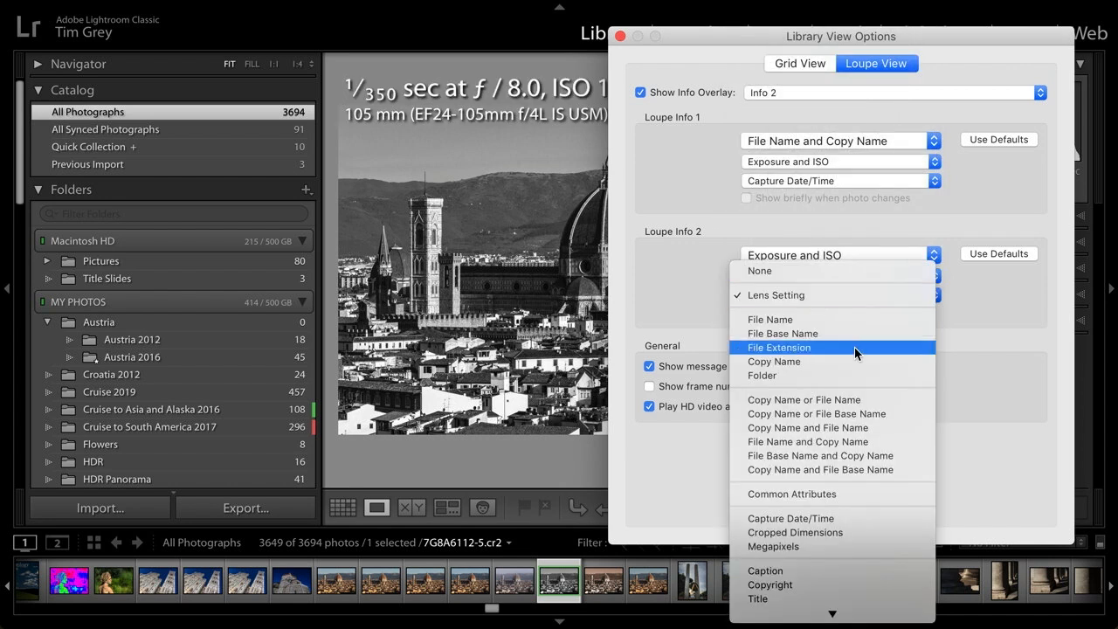
scroll(853, 393, down, 3)
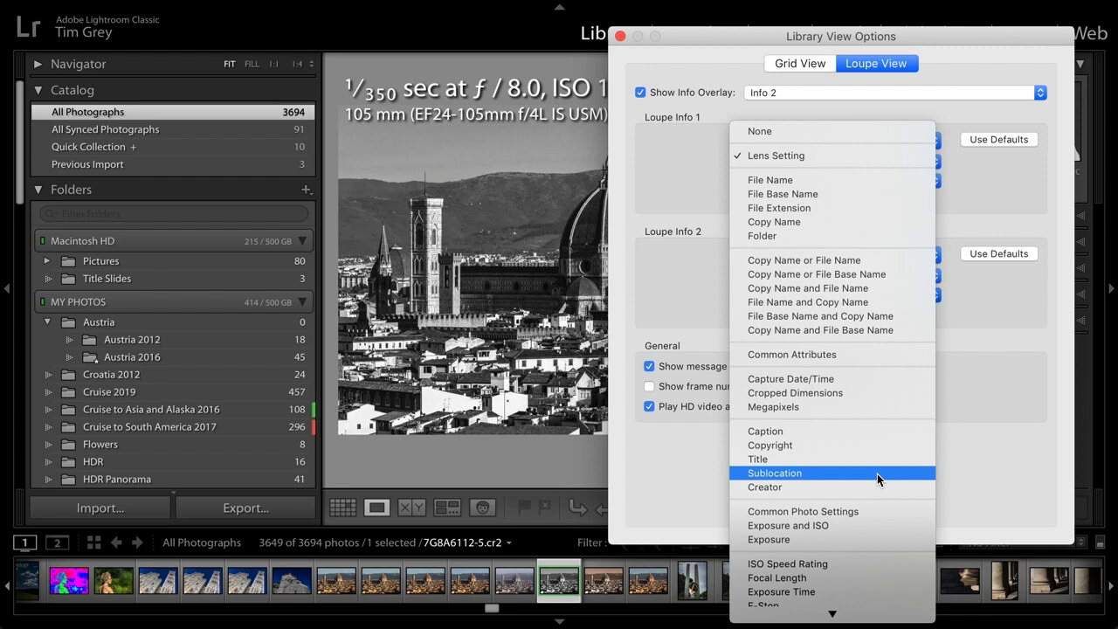
scroll(875, 473, down, 4)
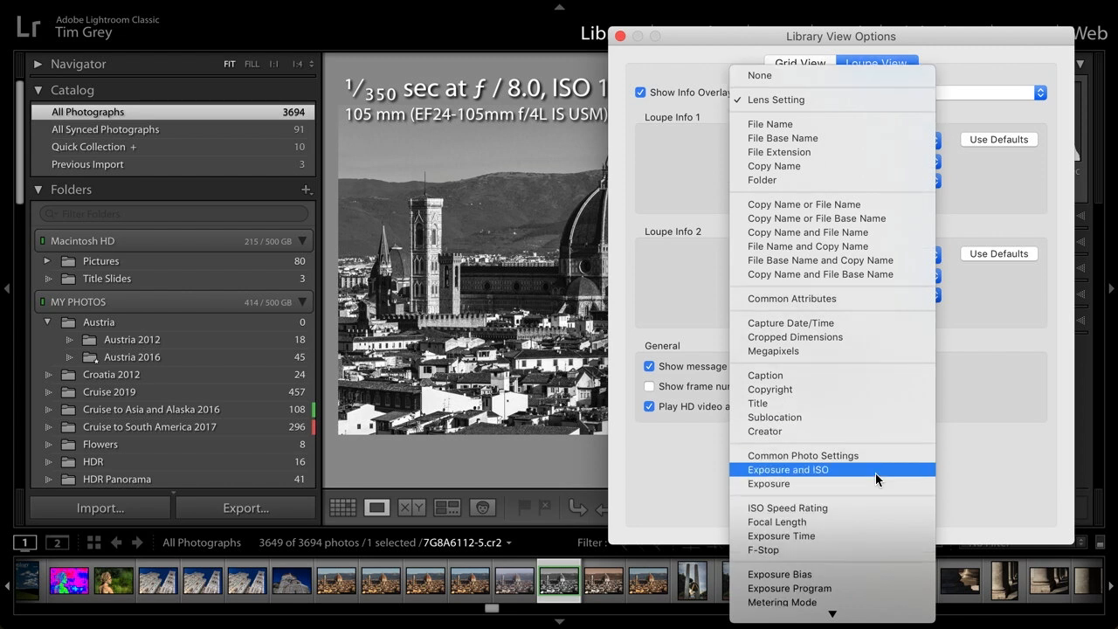
scroll(875, 474, down, 3)
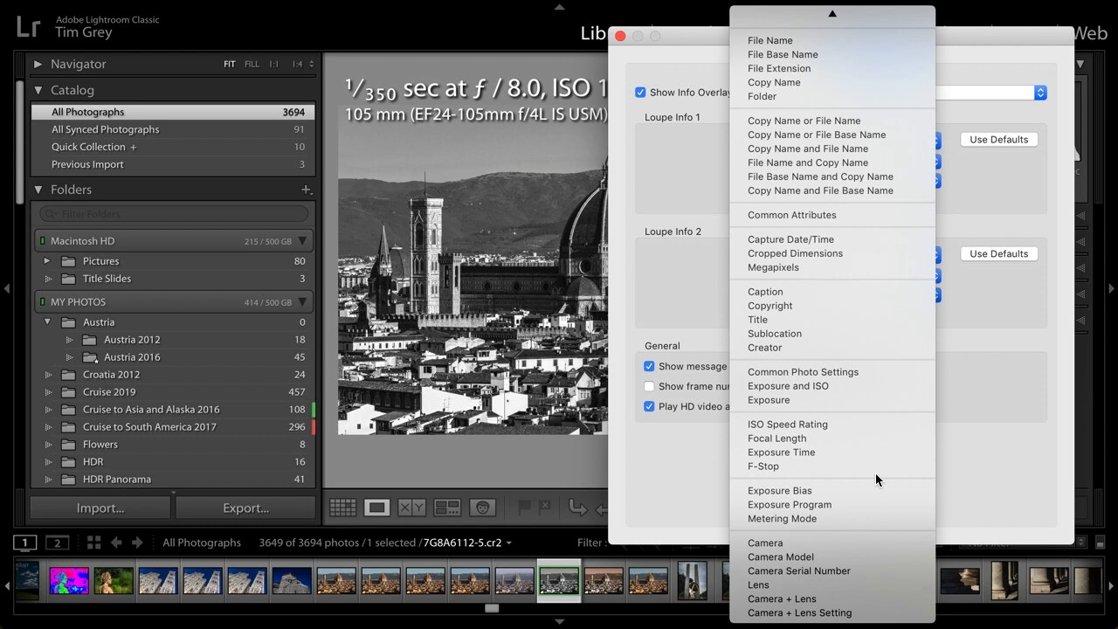
click(832, 556)
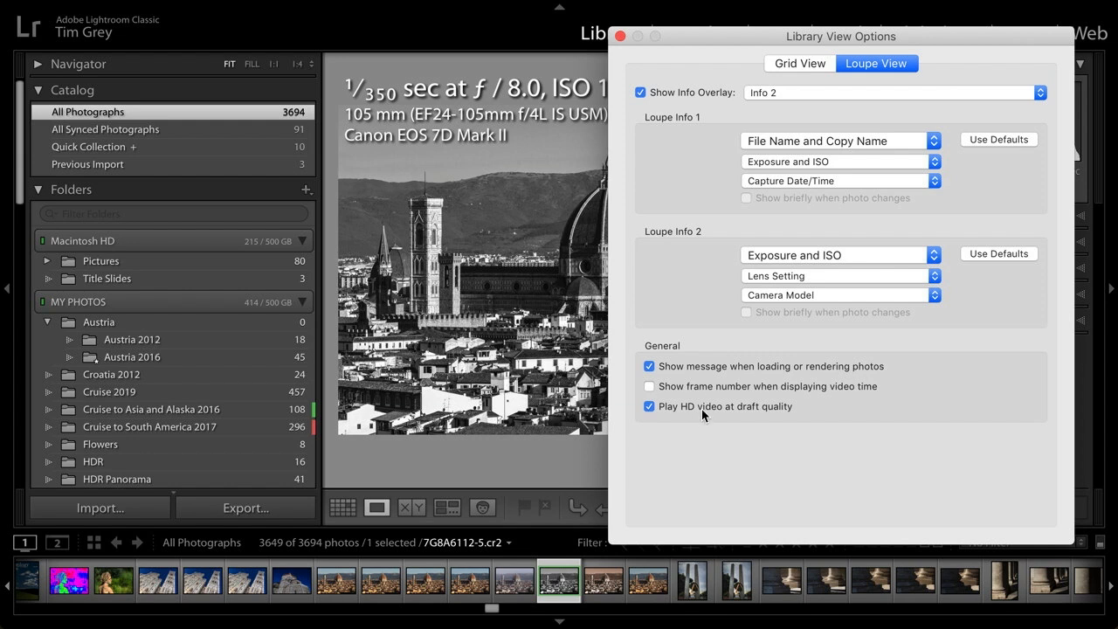
click(621, 36)
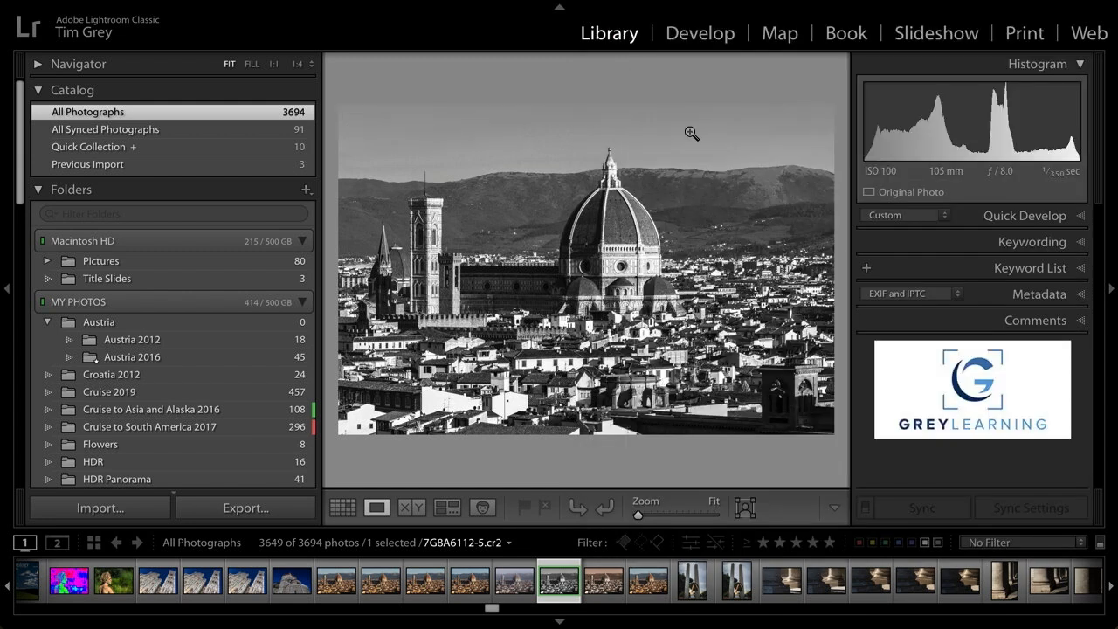
Step: Cycle the loupe overlay repeatedly through Info 1, Info 2 and hidden, finishing with the overlay hidden
key(i)
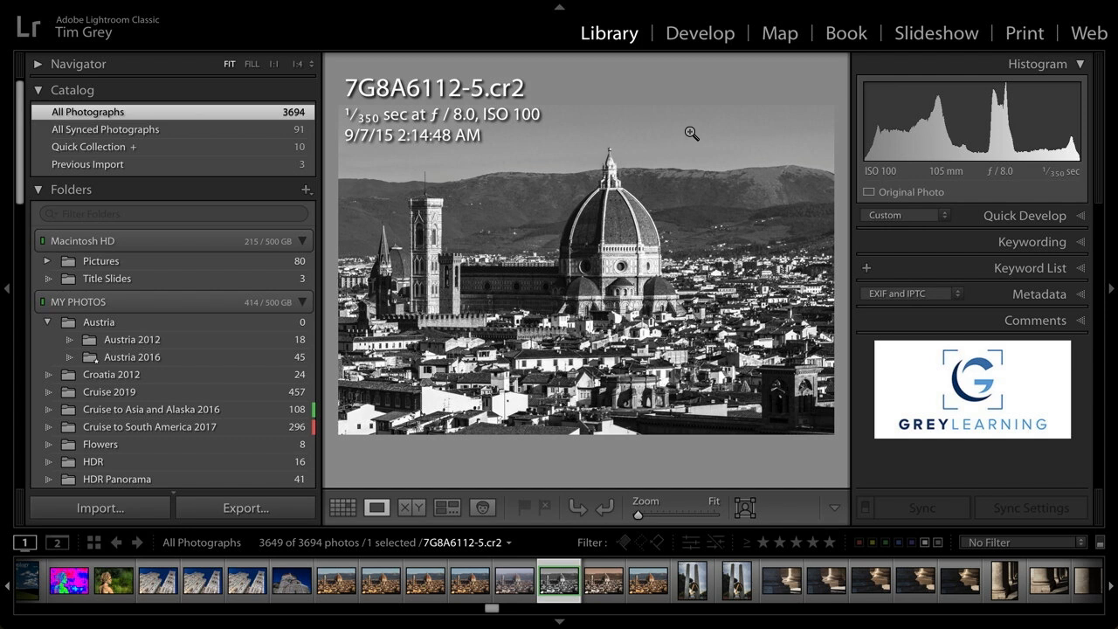
key(i)
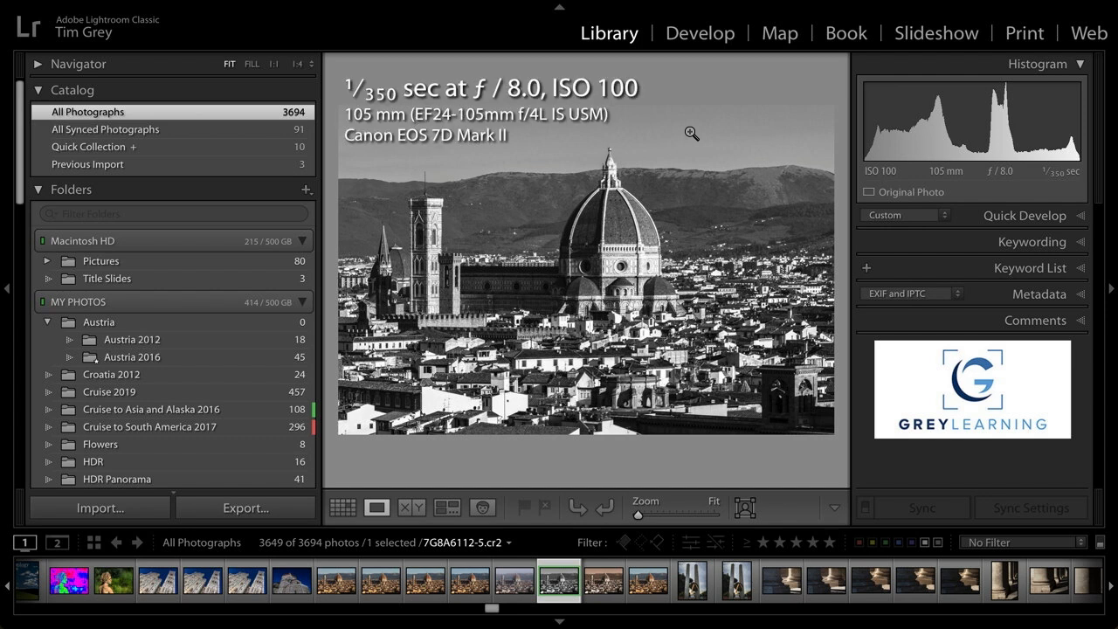
key(i)
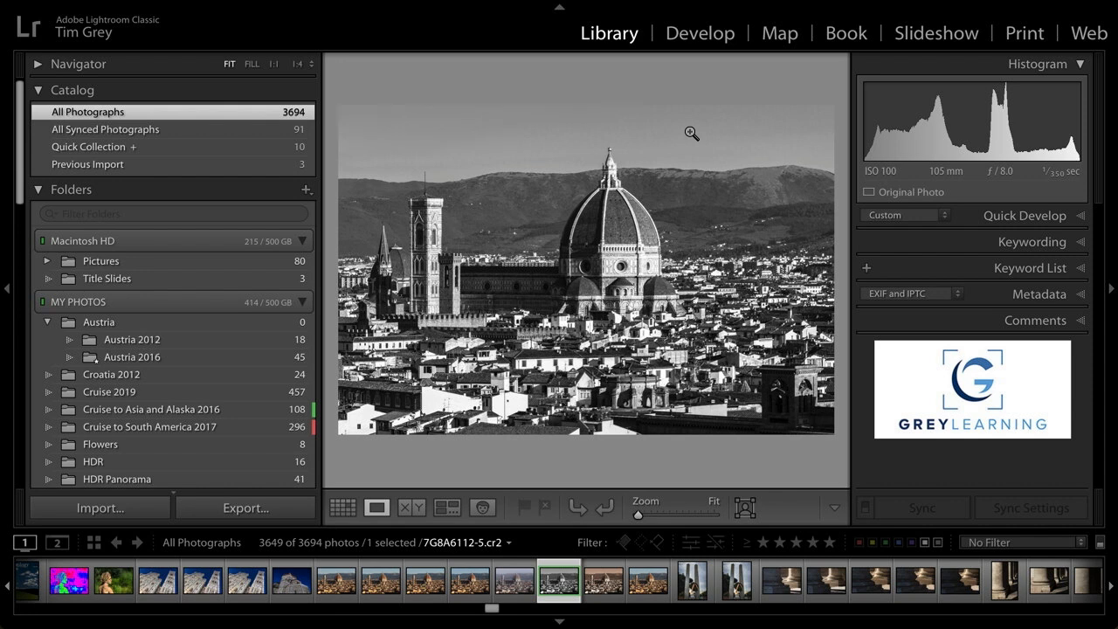
key(i)
key(i)
key(i)
key(i)
key(i)
key(i)
Step: Switch to the photo grid and open the Library View Options, comparing the Loupe View and Grid View settings and finishing on Grid View
mouse_move(446, 7)
key(g)
mouse_move(482, 7)
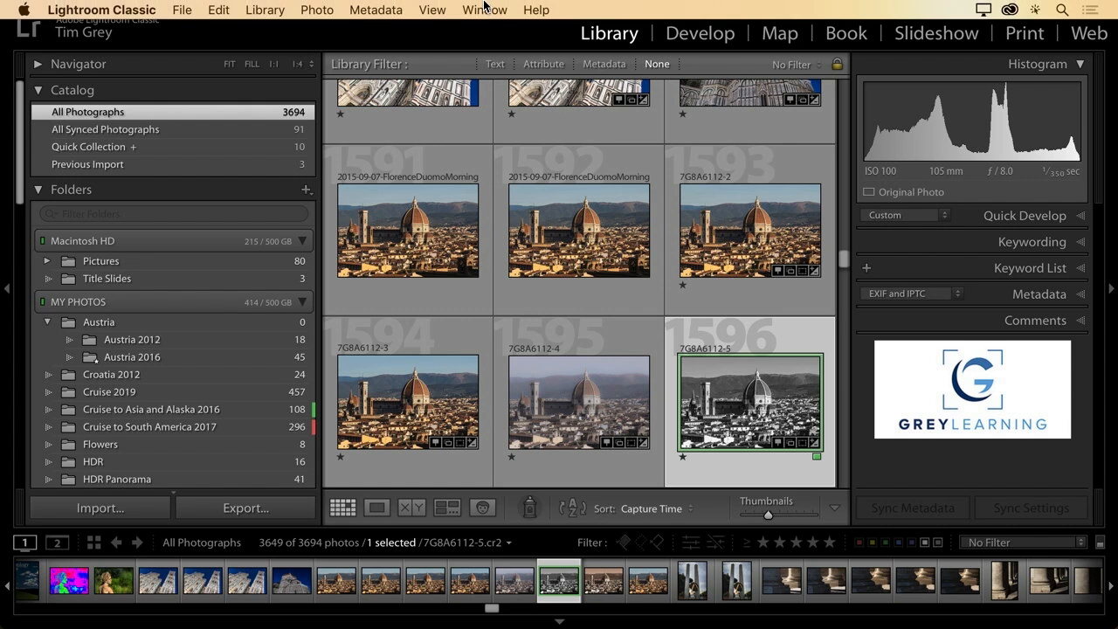
click(434, 10)
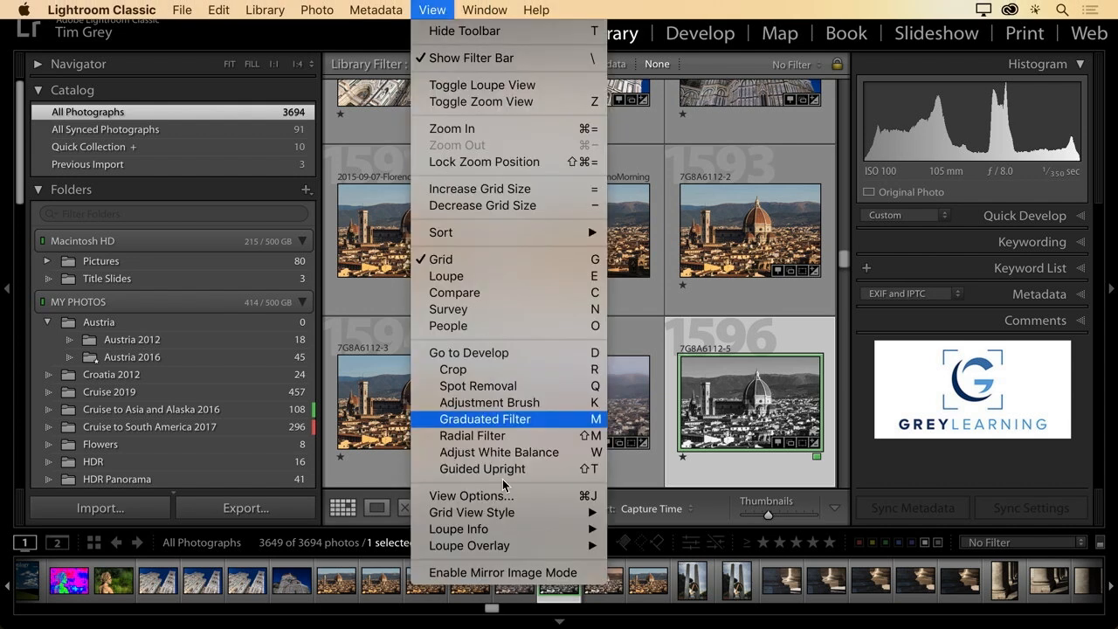
click(535, 504)
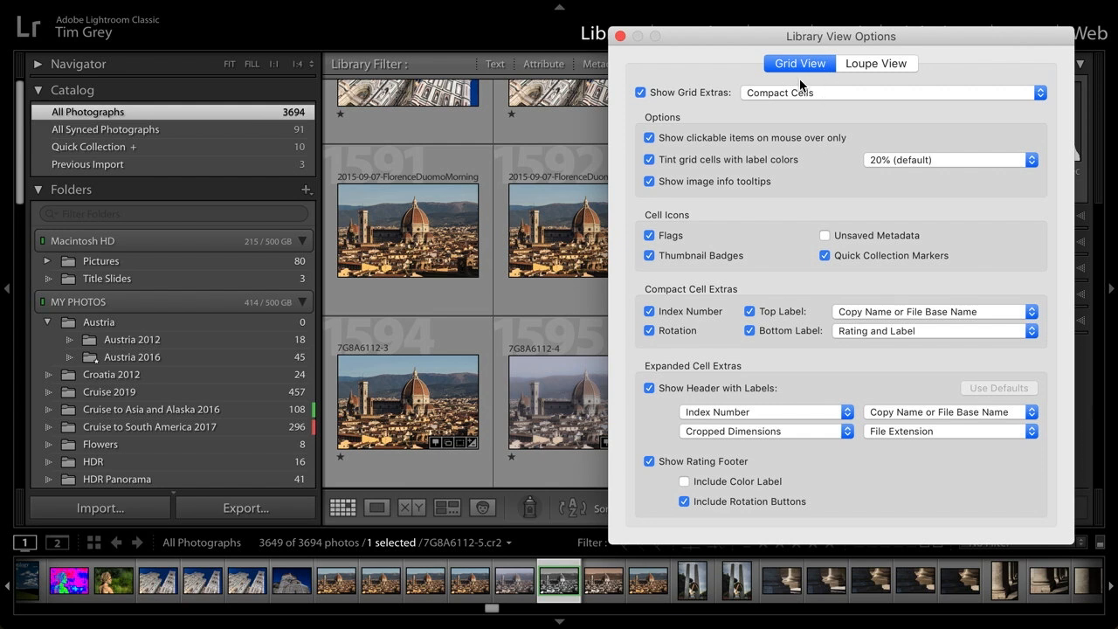
click(878, 64)
click(812, 64)
click(869, 65)
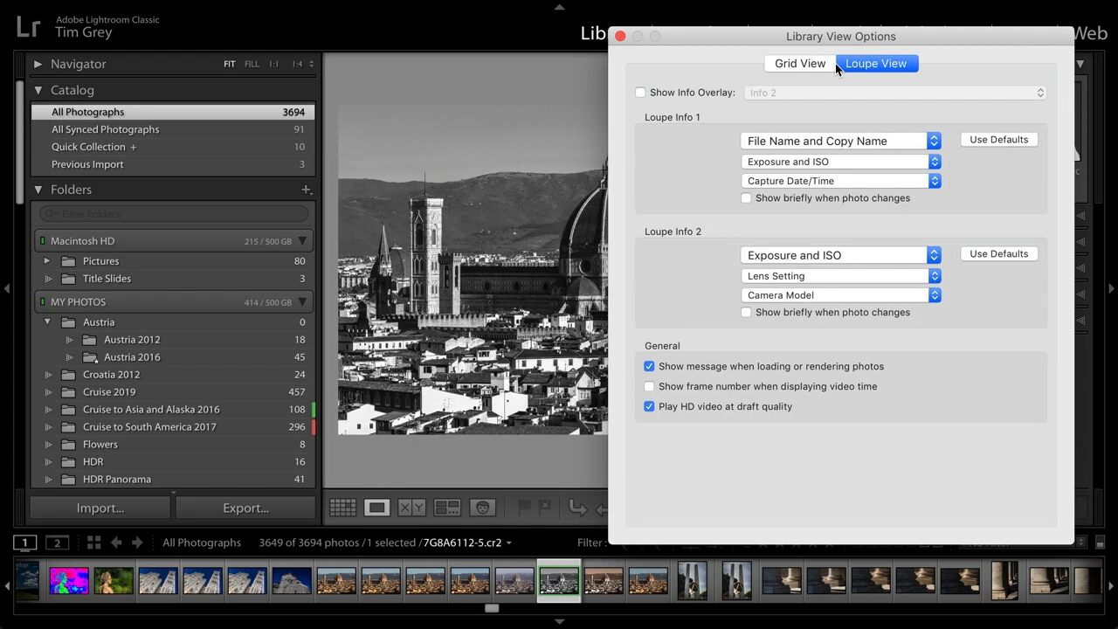
click(801, 62)
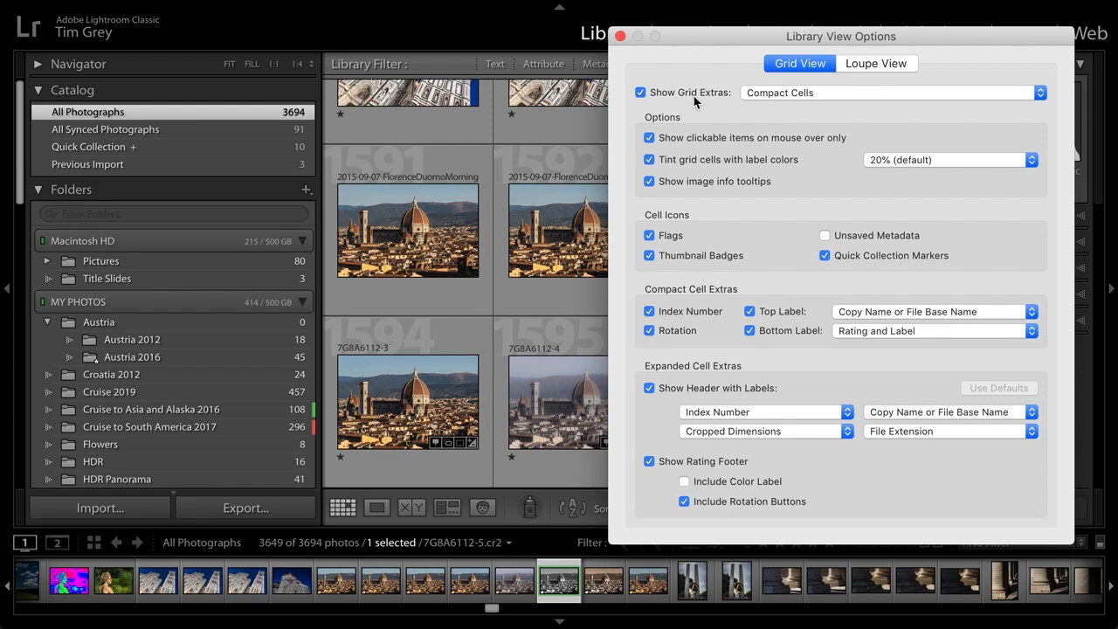
Step: Toggle Show Grid Extras off and on to compare the thumbnails, leaving it enabled
click(668, 93)
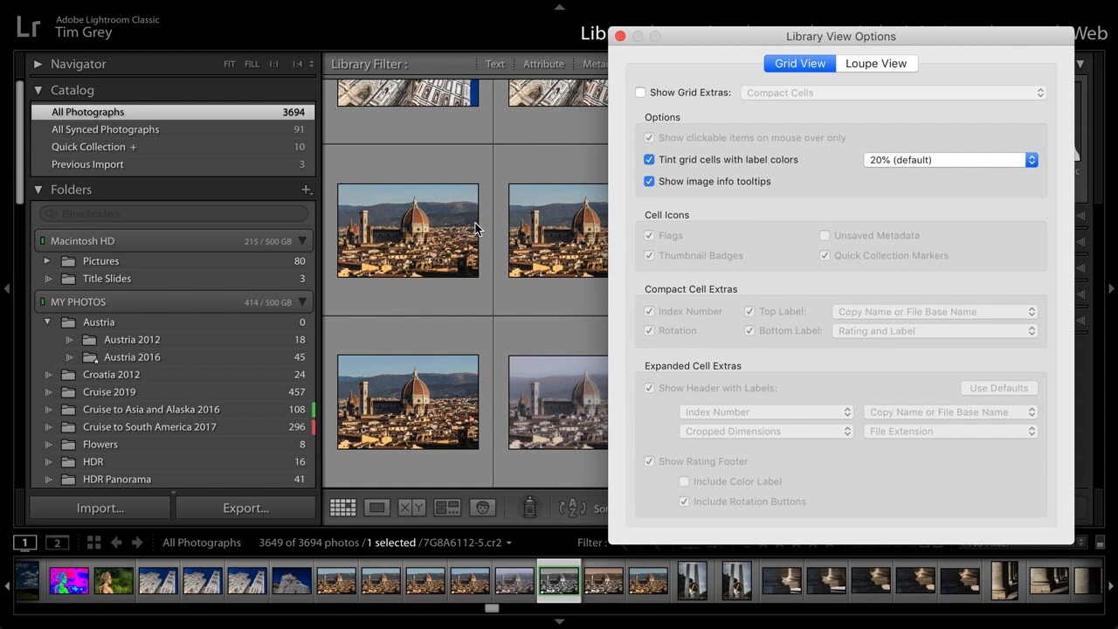
click(641, 93)
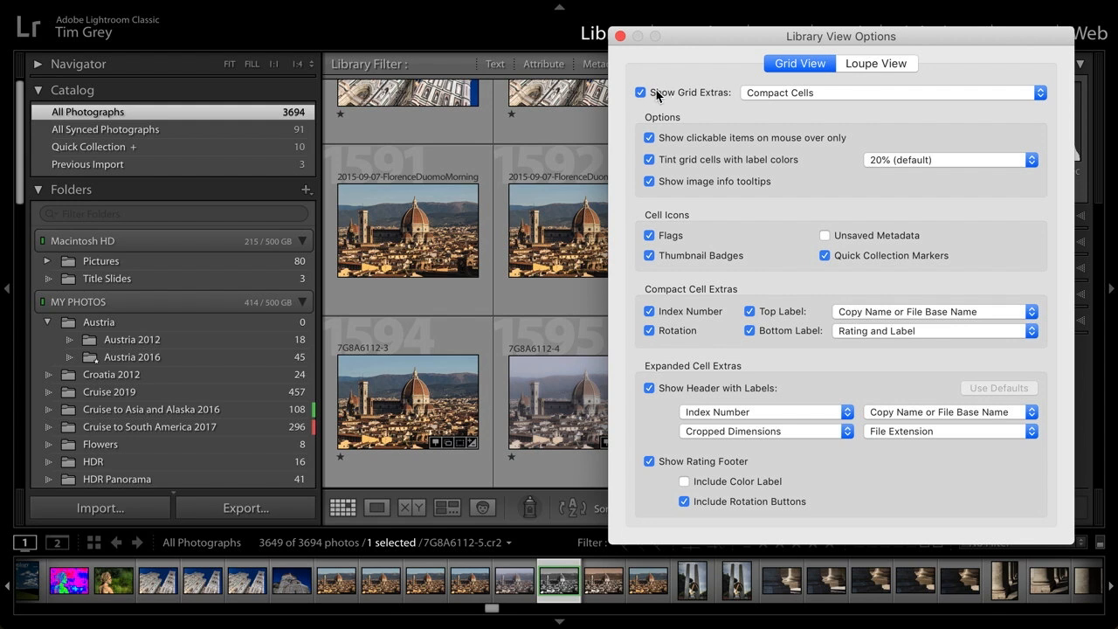
click(661, 97)
click(662, 98)
Step: Preview the Expanded Cells style on the grid thumbnails and return to Compact Cells
click(809, 96)
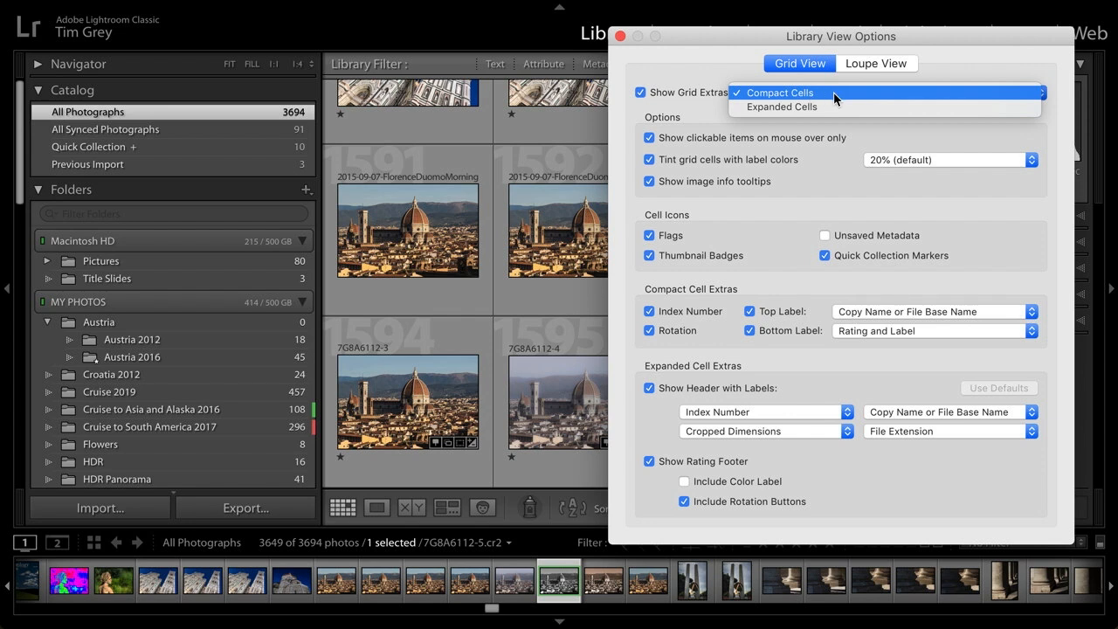
click(833, 106)
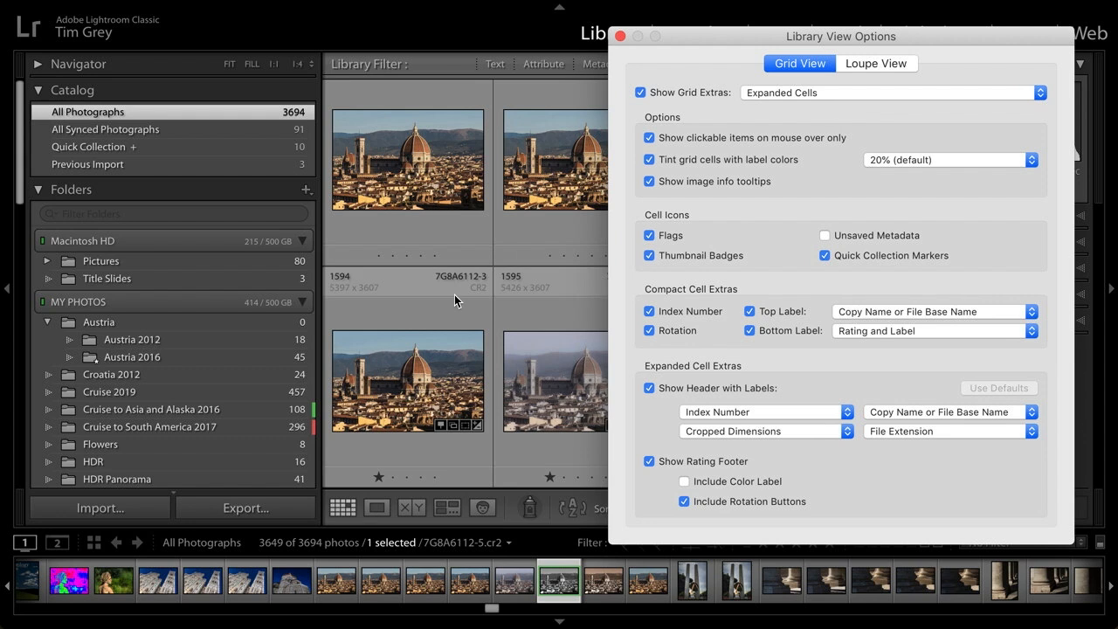
scroll(455, 294, down, 2)
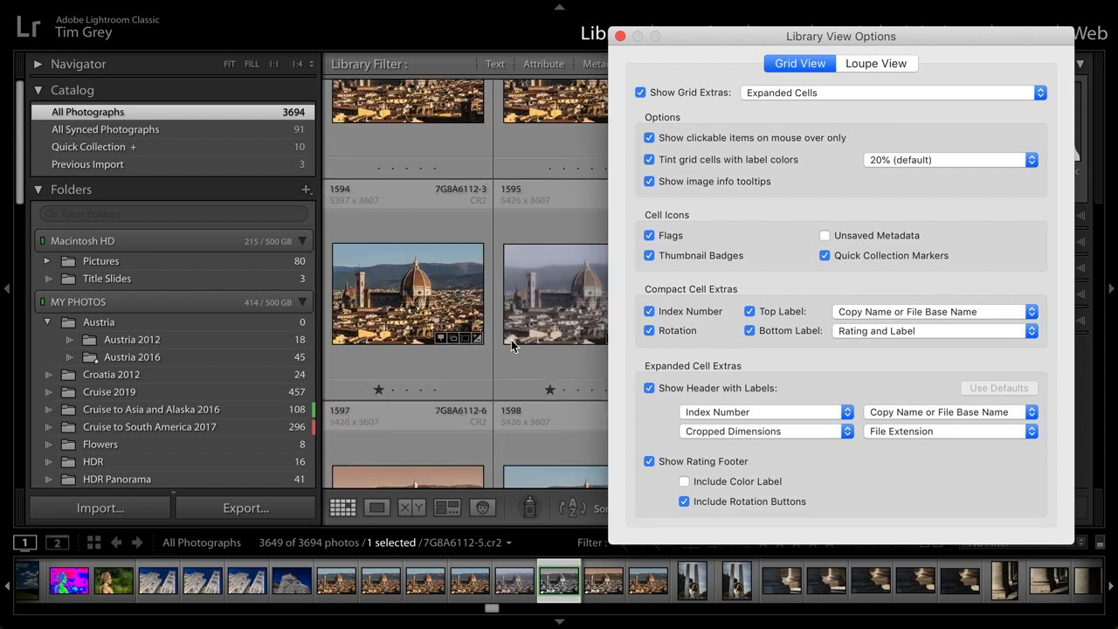
click(782, 94)
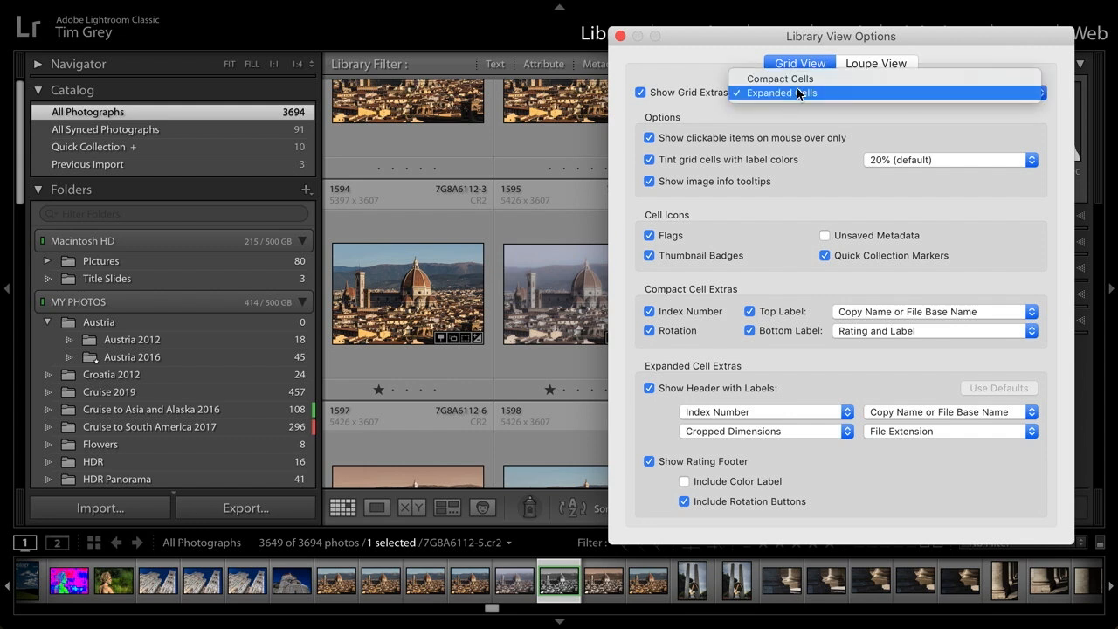
click(809, 81)
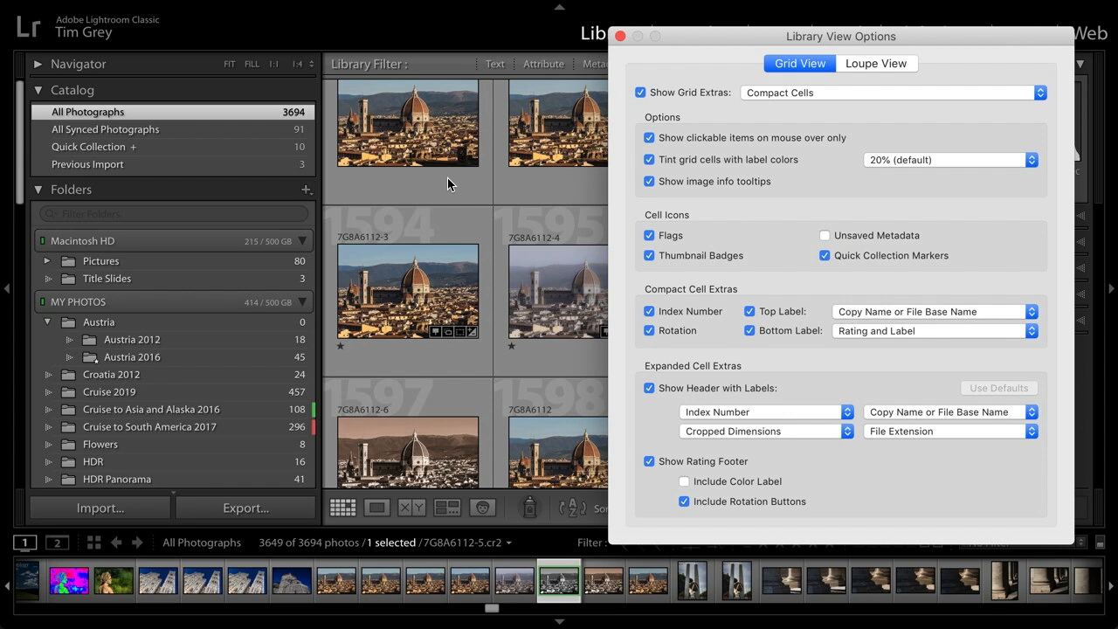
Step: Toggle Show clickable items on mouse over only off and back on, and review the label color tint percentages, keeping 20% (default)
click(649, 138)
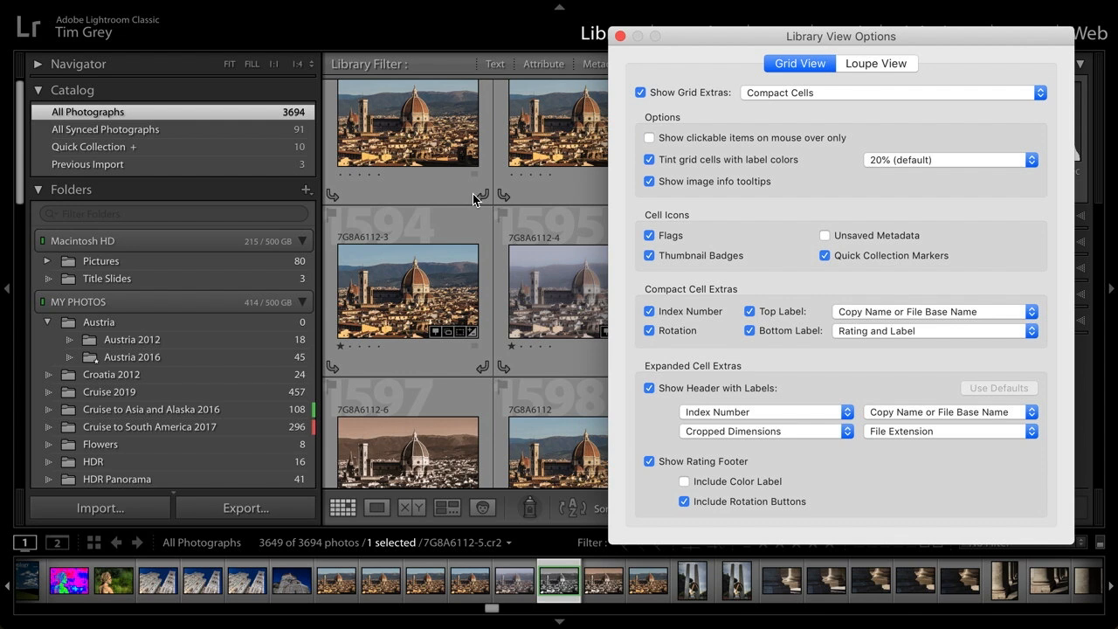
click(649, 137)
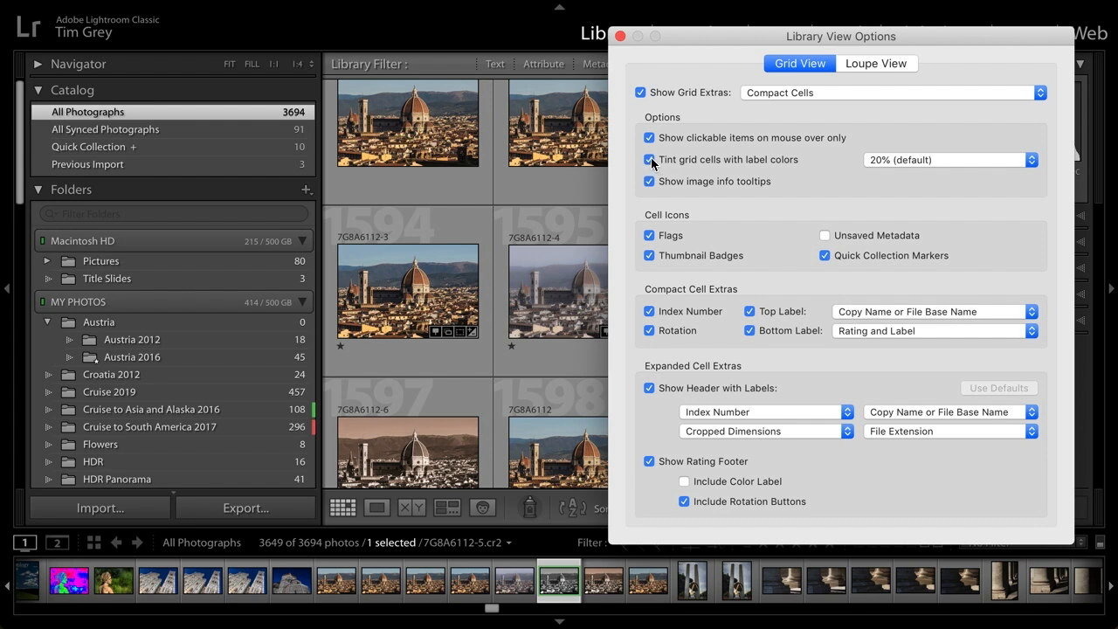
click(957, 160)
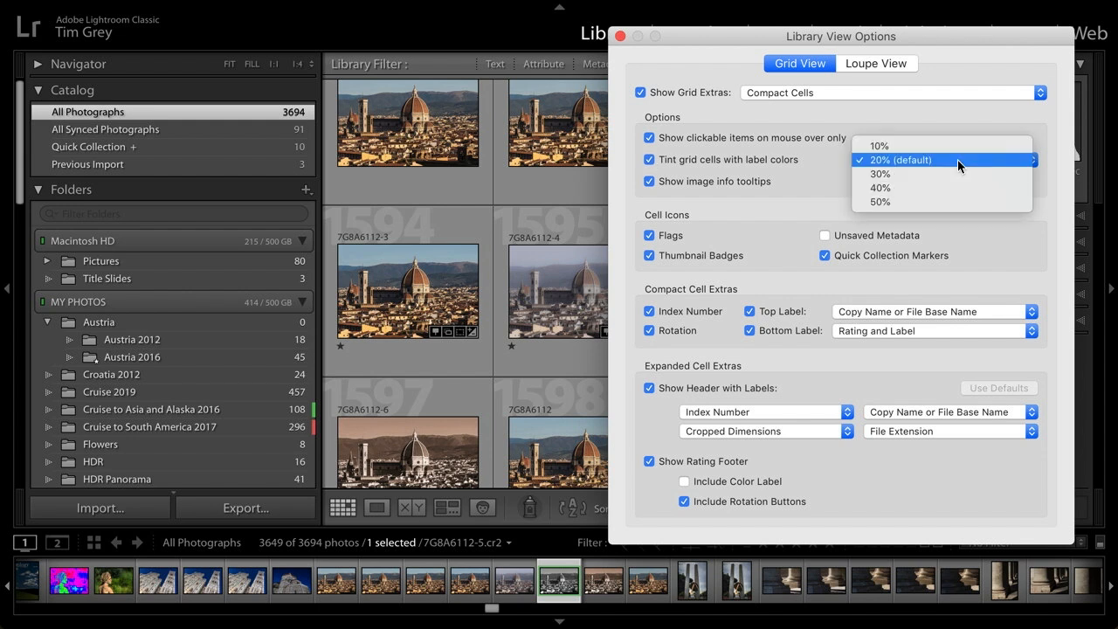
click(944, 125)
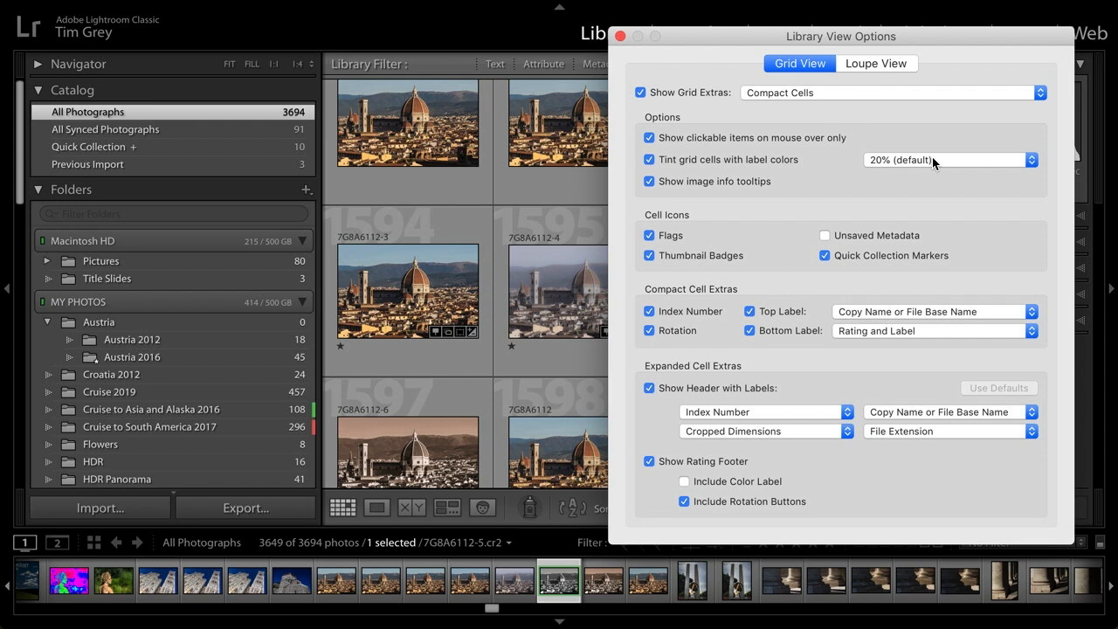
Step: Turn off Show image info tooltips for the grid view and close the Library View Options
click(649, 181)
scroll(460, 269, down, 5)
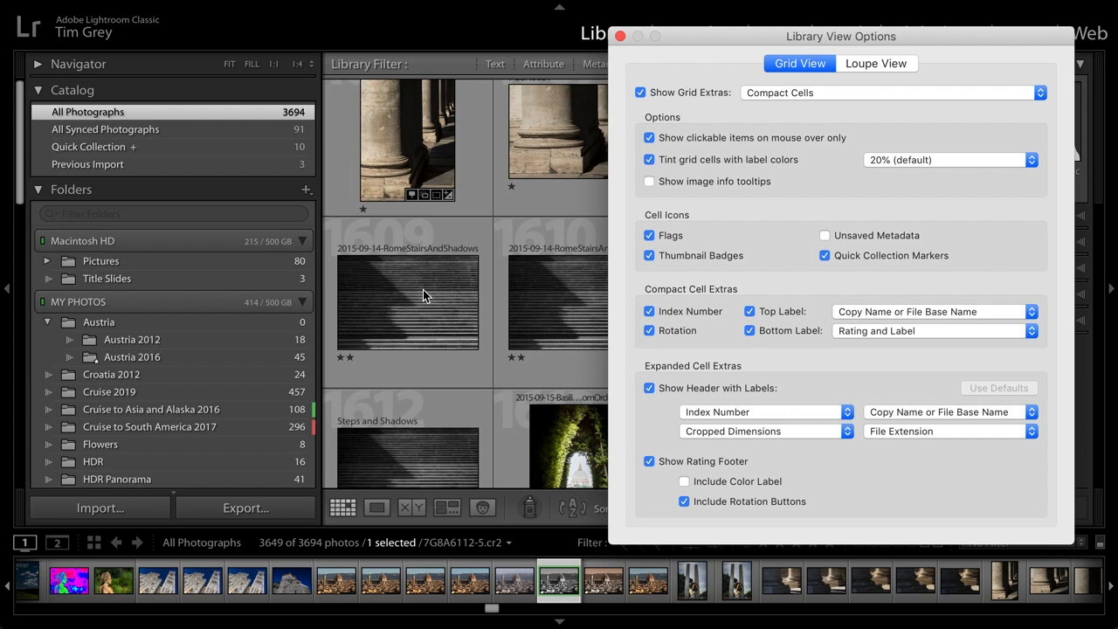
key(Escape)
Step: Show the Austria 2016 folder, select the 7G8A7777 video, and add the Austria 2012 folder to the displayed photos
click(131, 357)
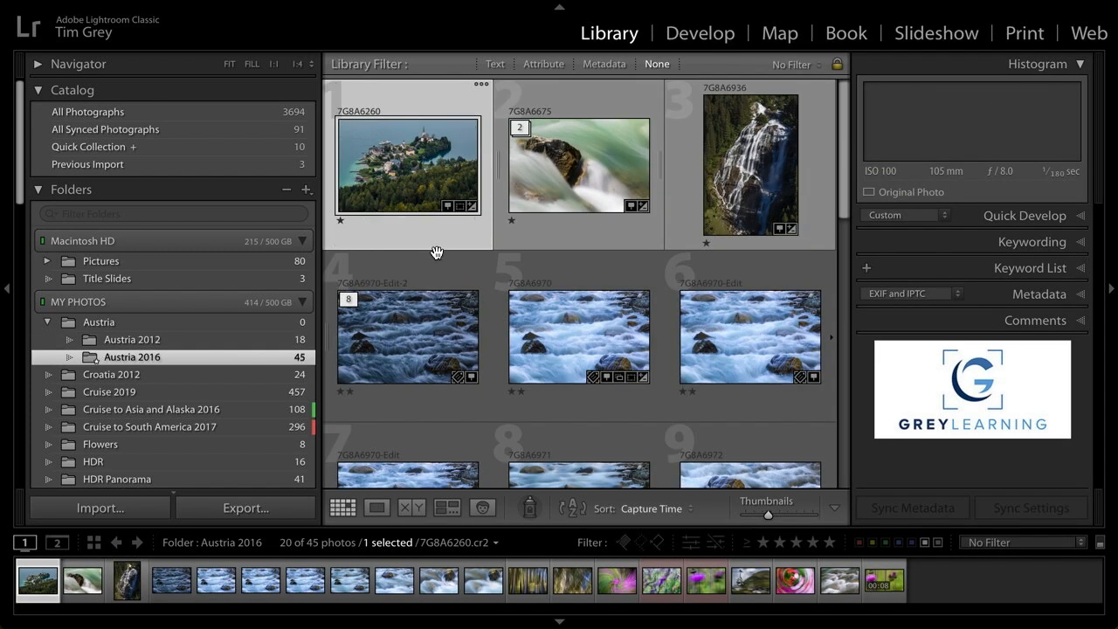
scroll(437, 252, down, 10)
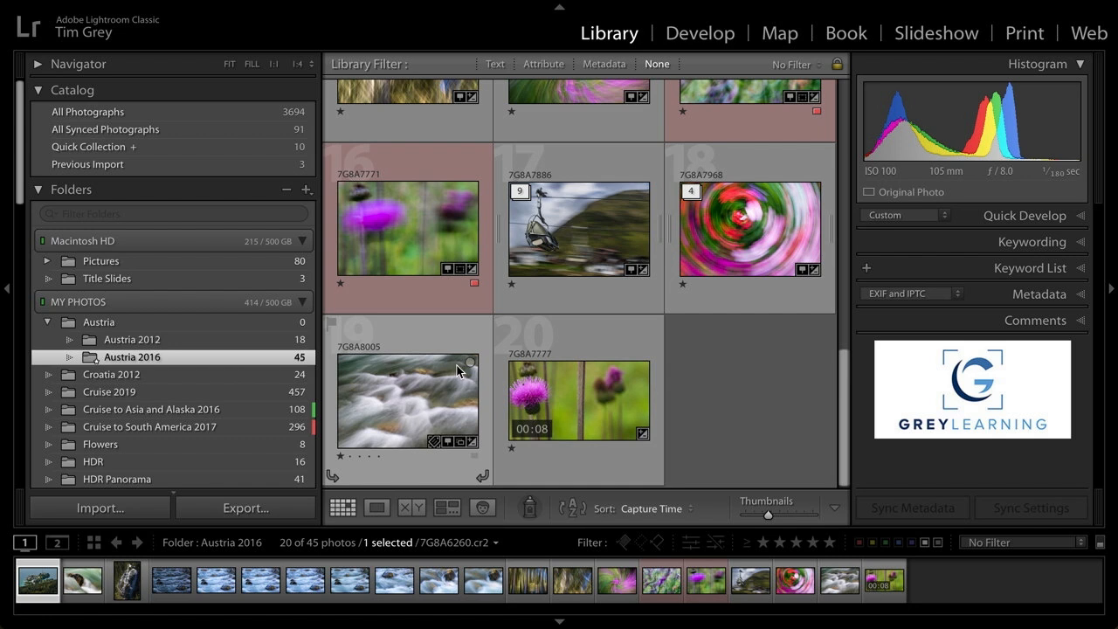
click(599, 337)
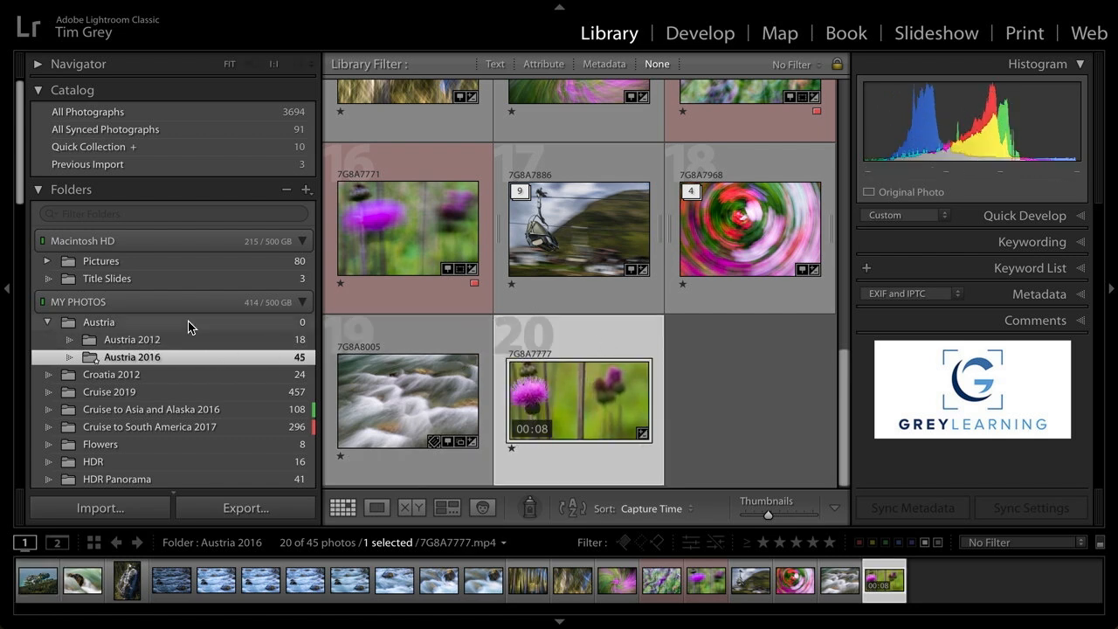
super+click(168, 339)
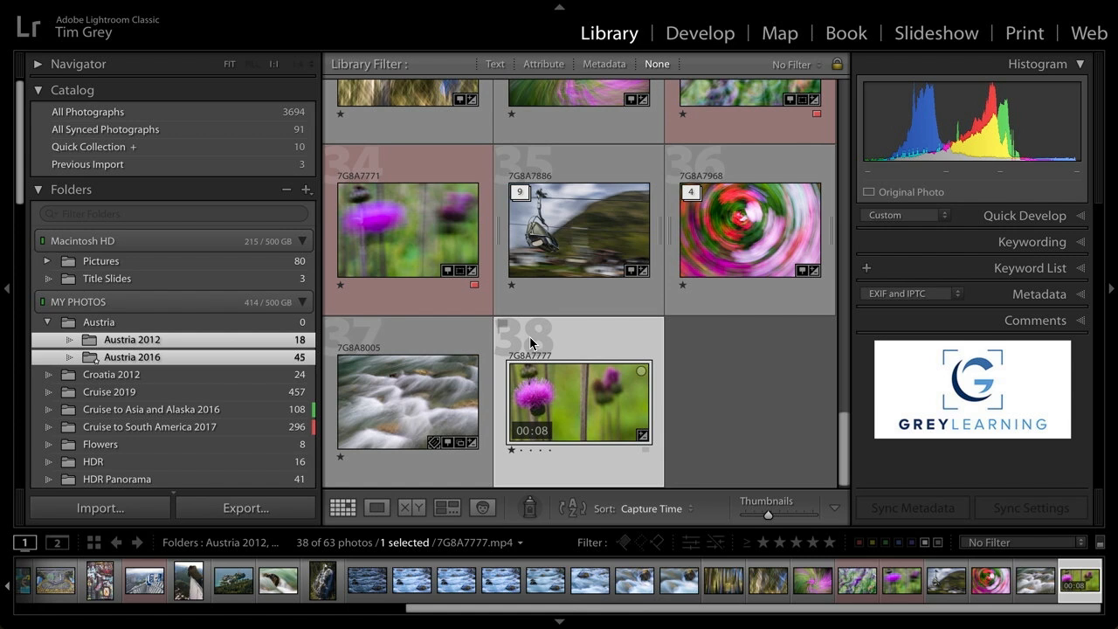
Step: Open the Library View Options and review the top and bottom label choices available for compact cells
mouse_move(577, 6)
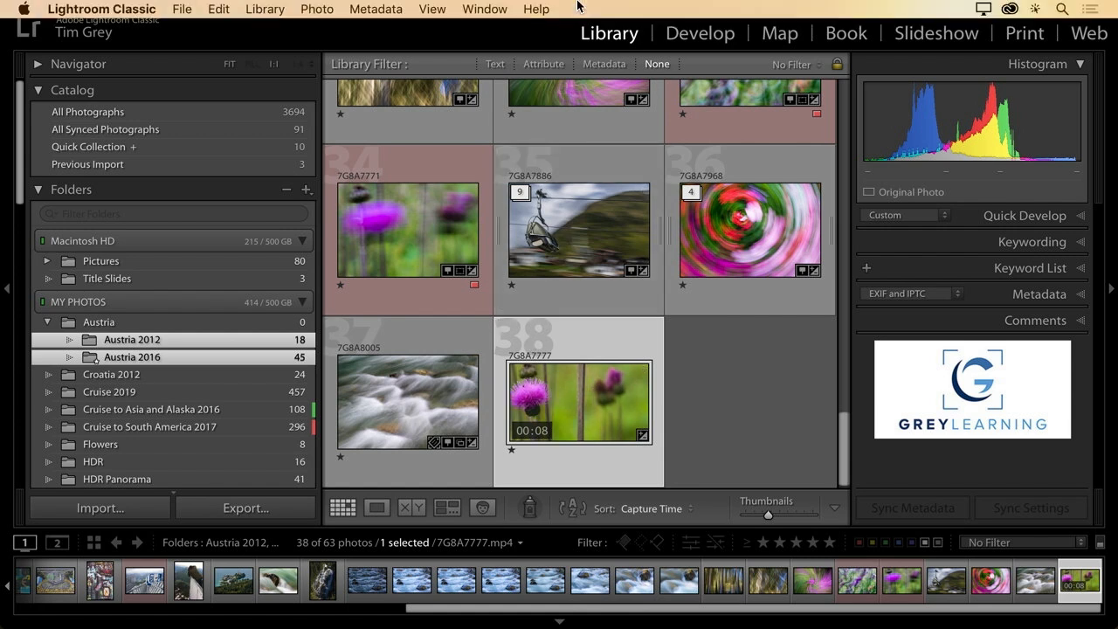
click(437, 10)
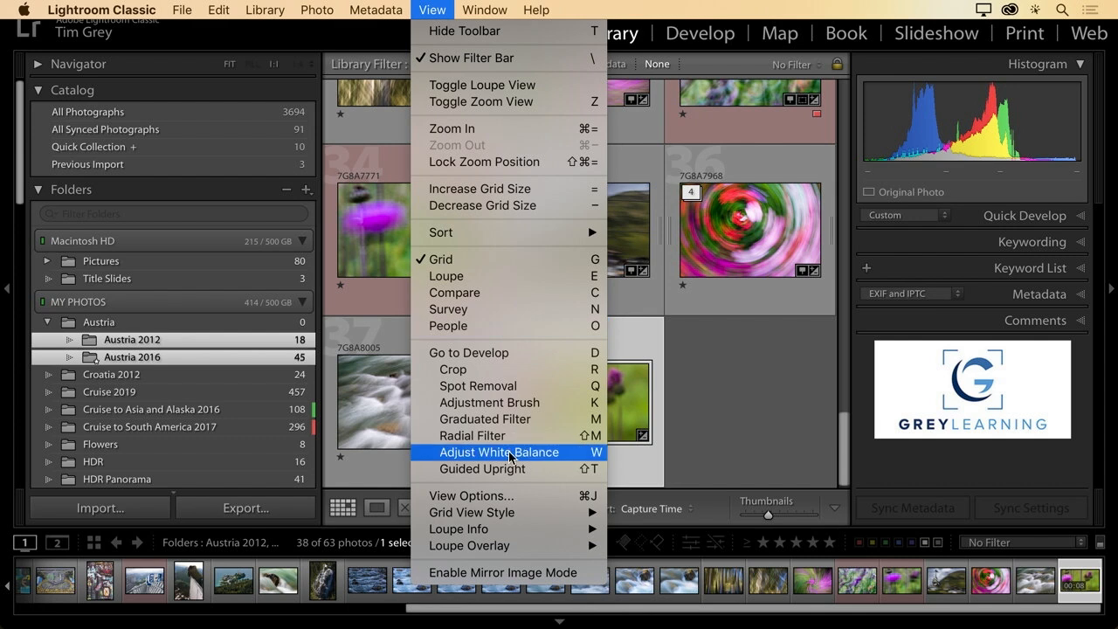
click(511, 495)
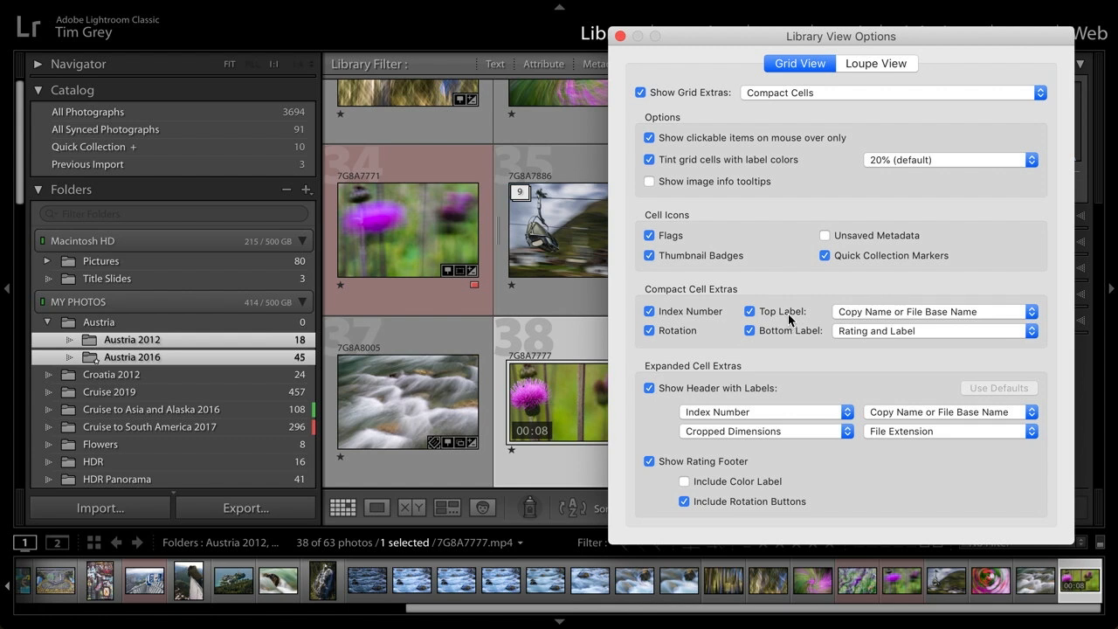
click(884, 316)
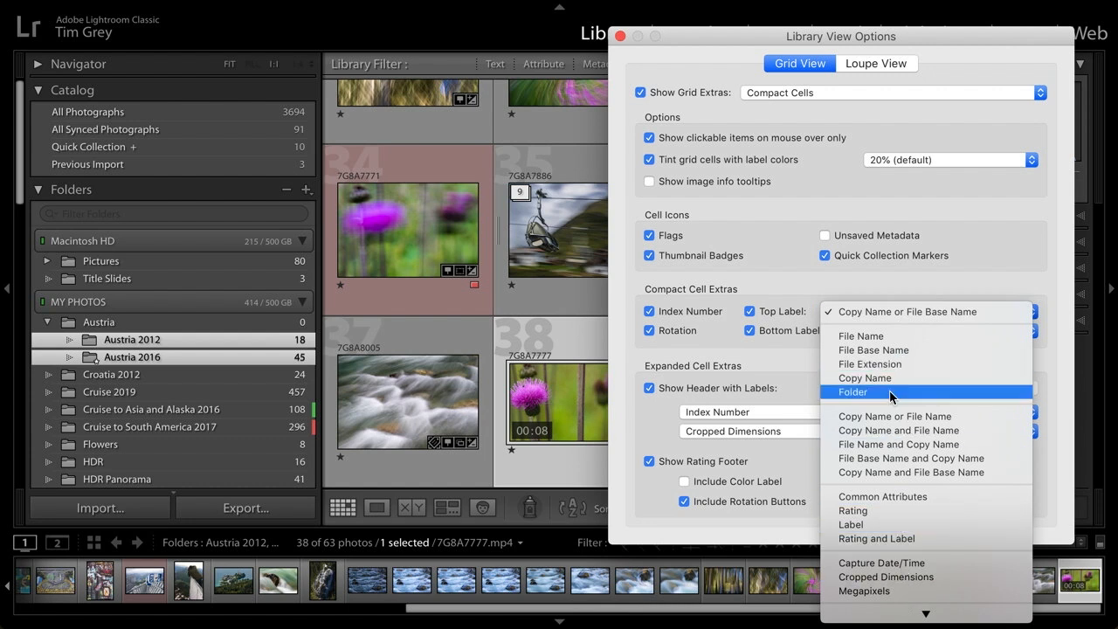
click(812, 277)
click(878, 330)
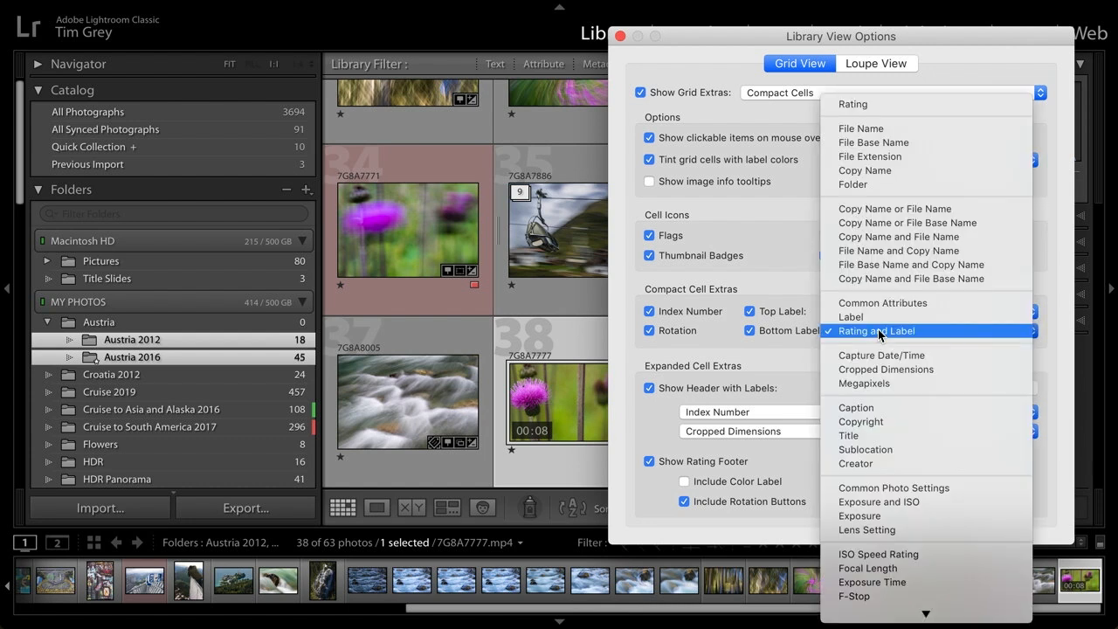
click(806, 359)
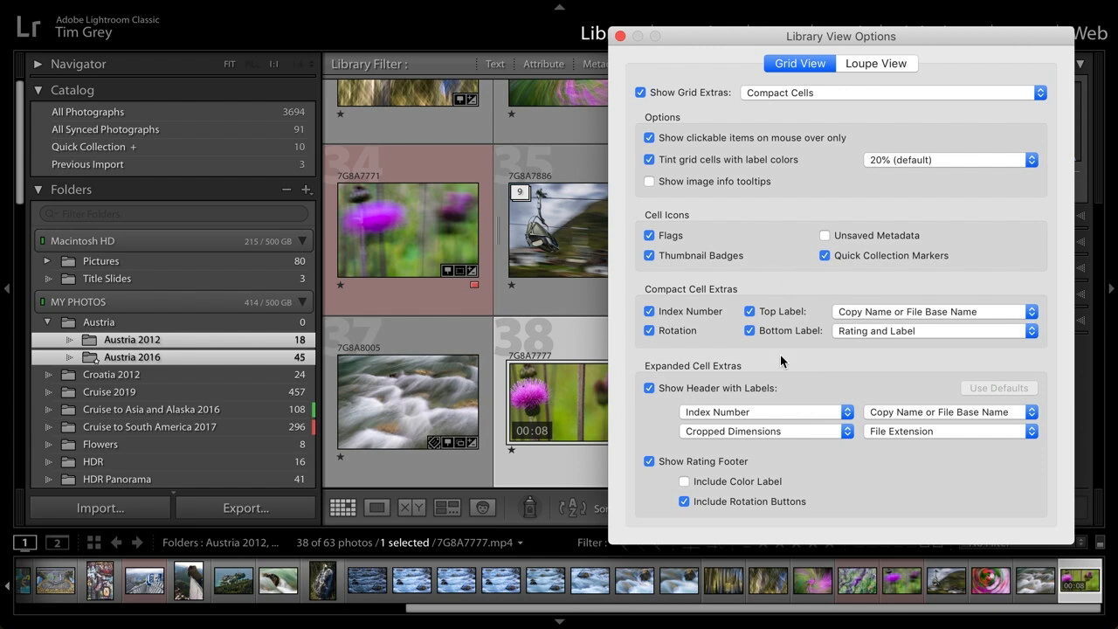
Step: Switch the grid extras to Expanded Cells and toggle the rating footer's color label on and off and its rotation buttons off and on
click(842, 91)
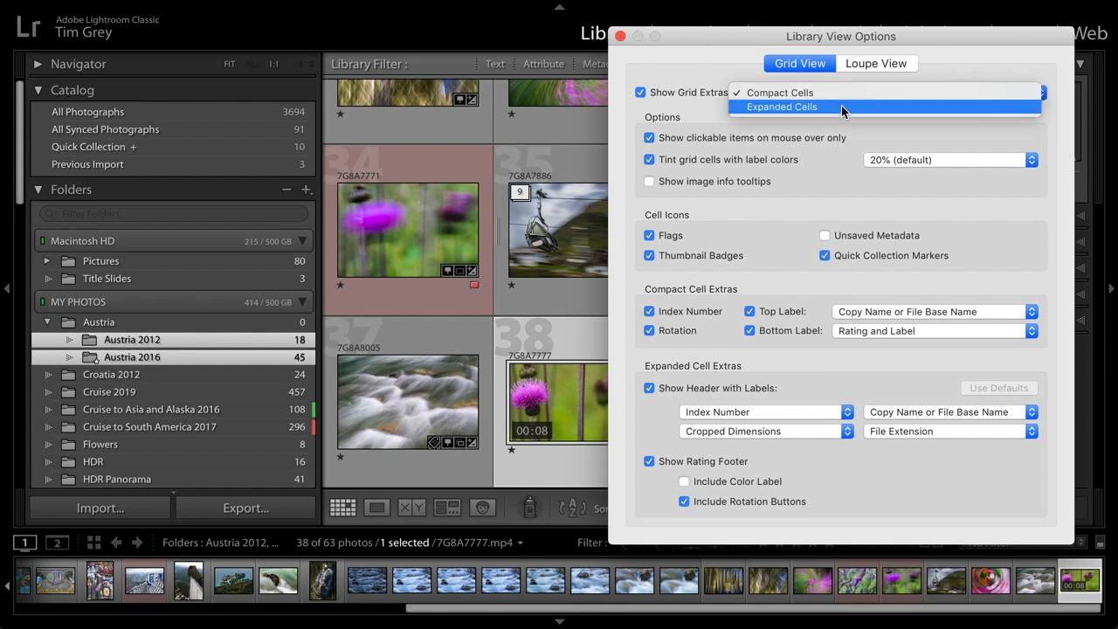
click(841, 106)
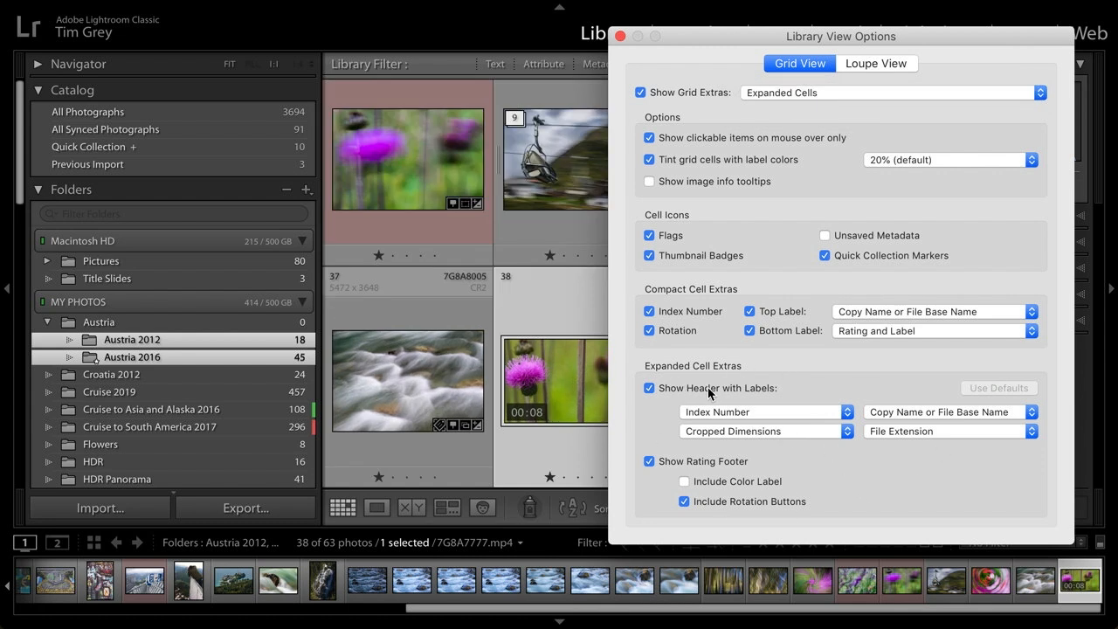
click(684, 482)
click(685, 482)
click(685, 502)
click(685, 502)
Step: Set the lower-left header label of the expanded cells to Exposure and ISO and close the Library View Options
click(816, 431)
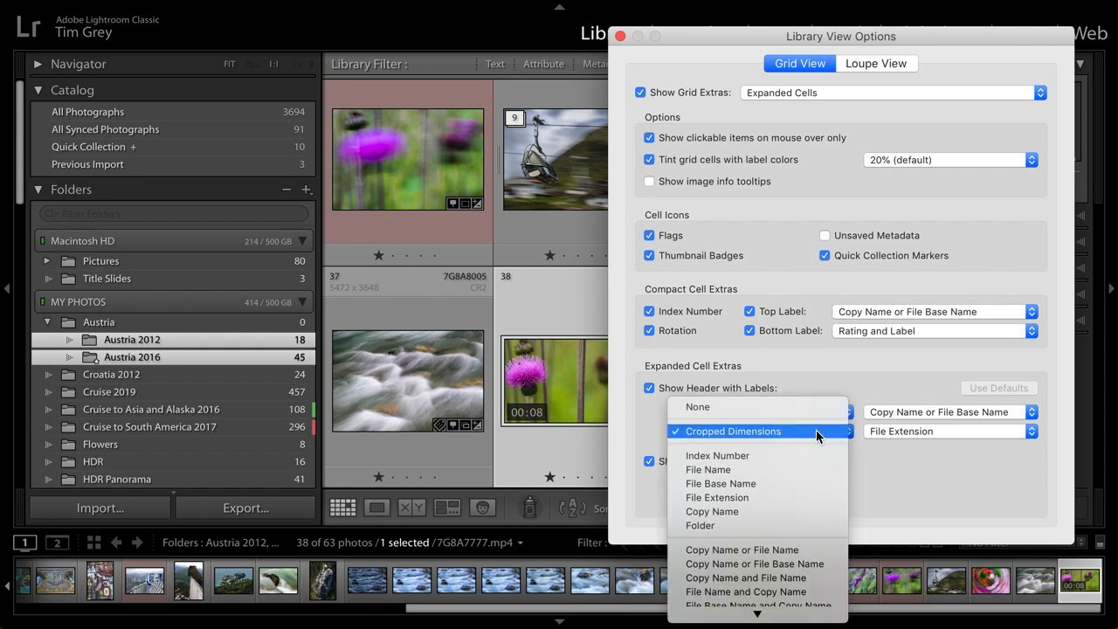
scroll(816, 430, down, 5)
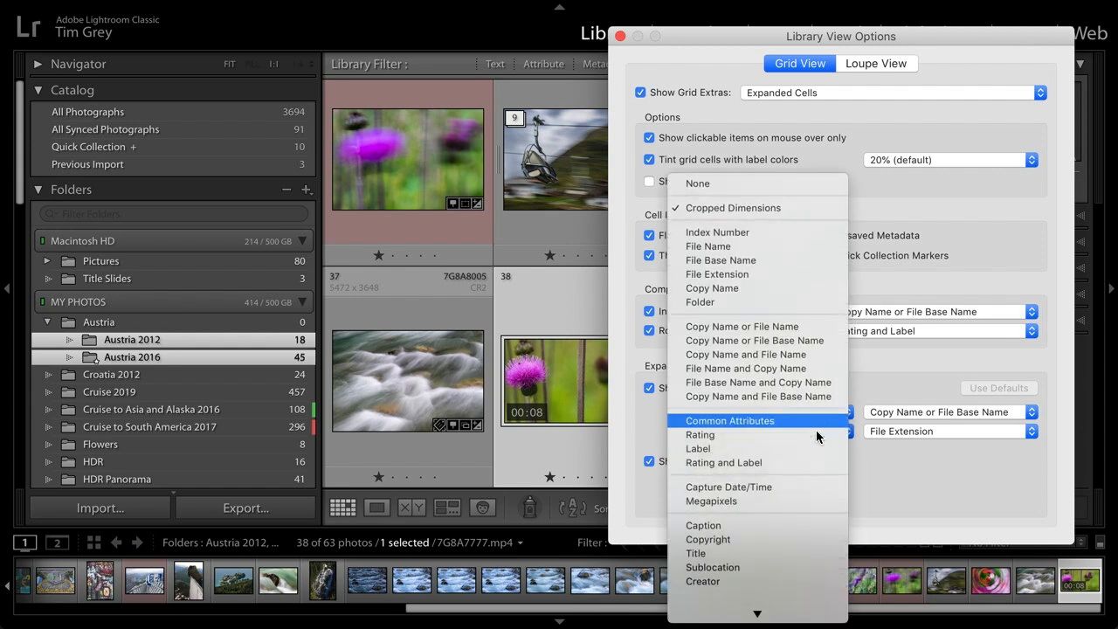
scroll(816, 429, down, 3)
click(777, 548)
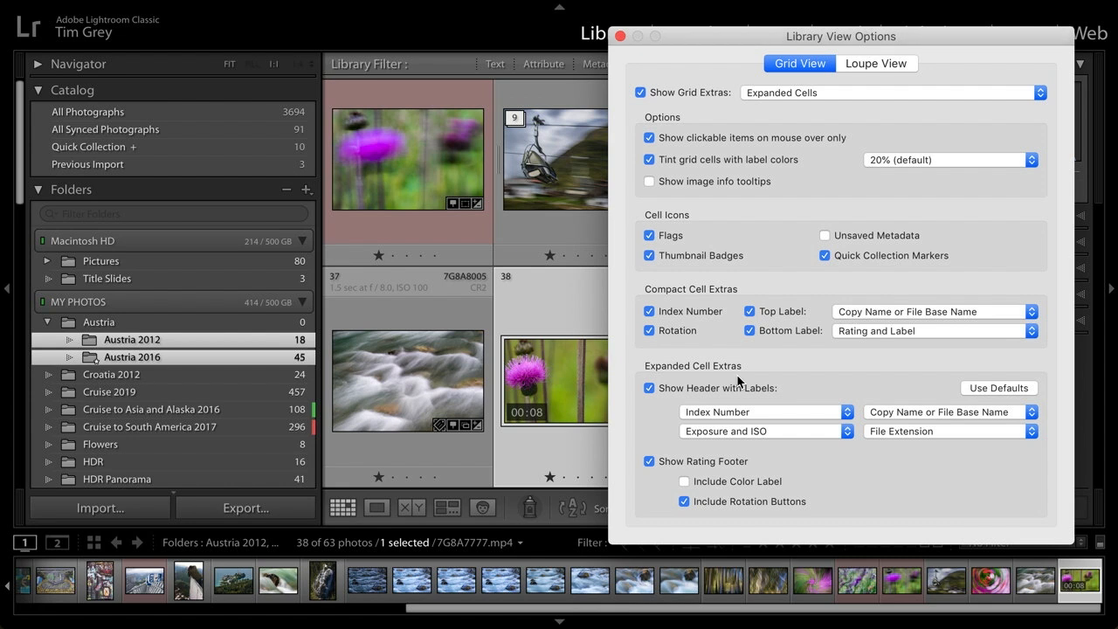
click(621, 36)
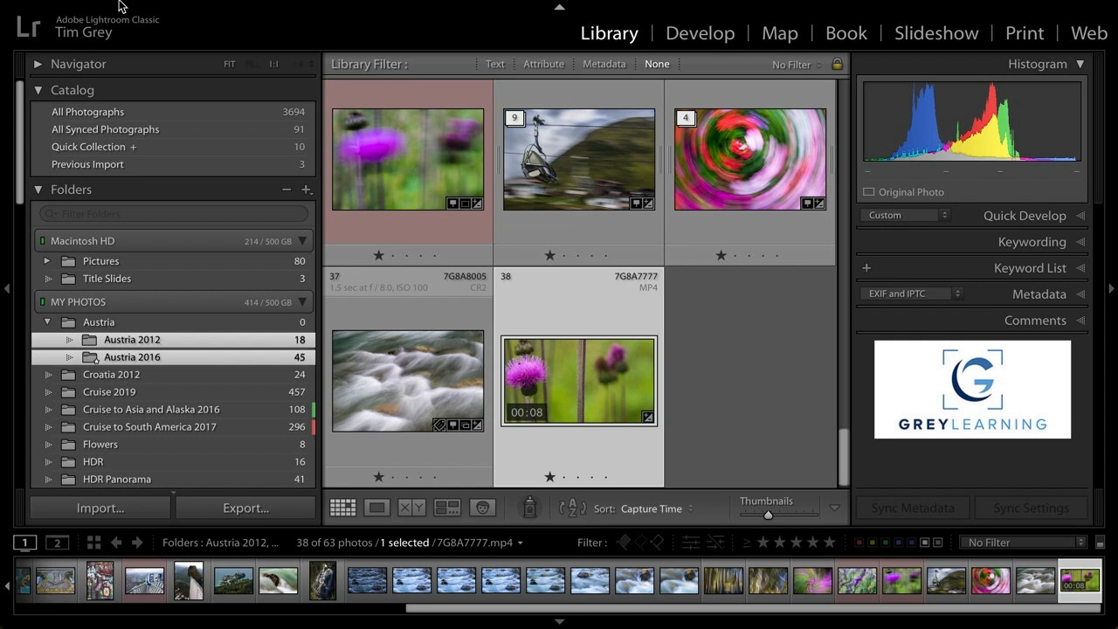
Step: Review the catalog's general information and backup frequency choices in the Catalog Settings, then close them
click(91, 10)
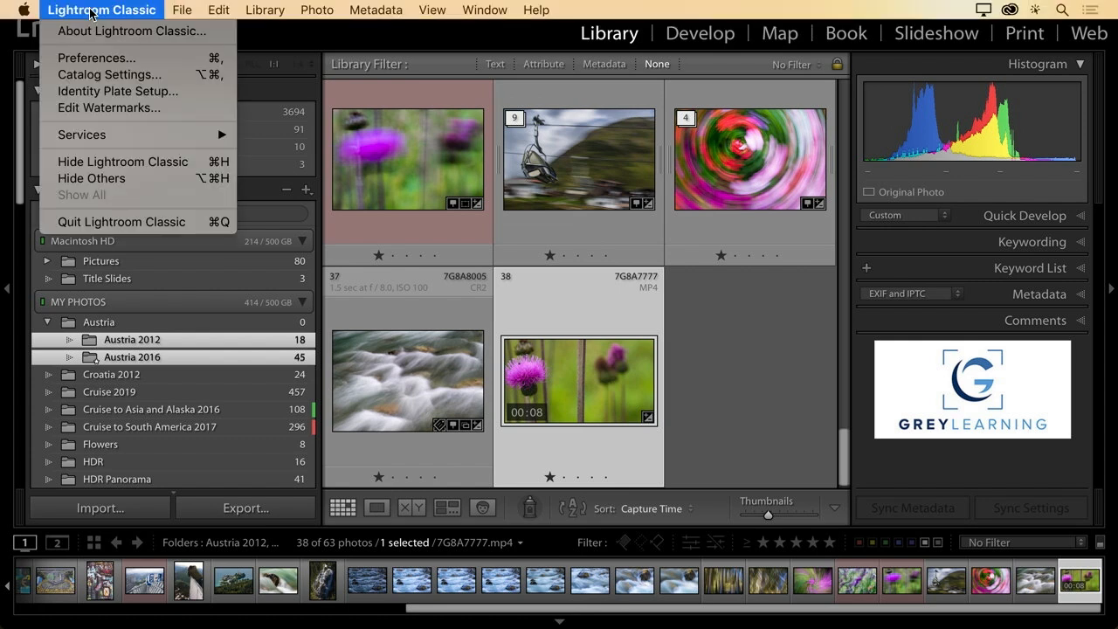
click(100, 74)
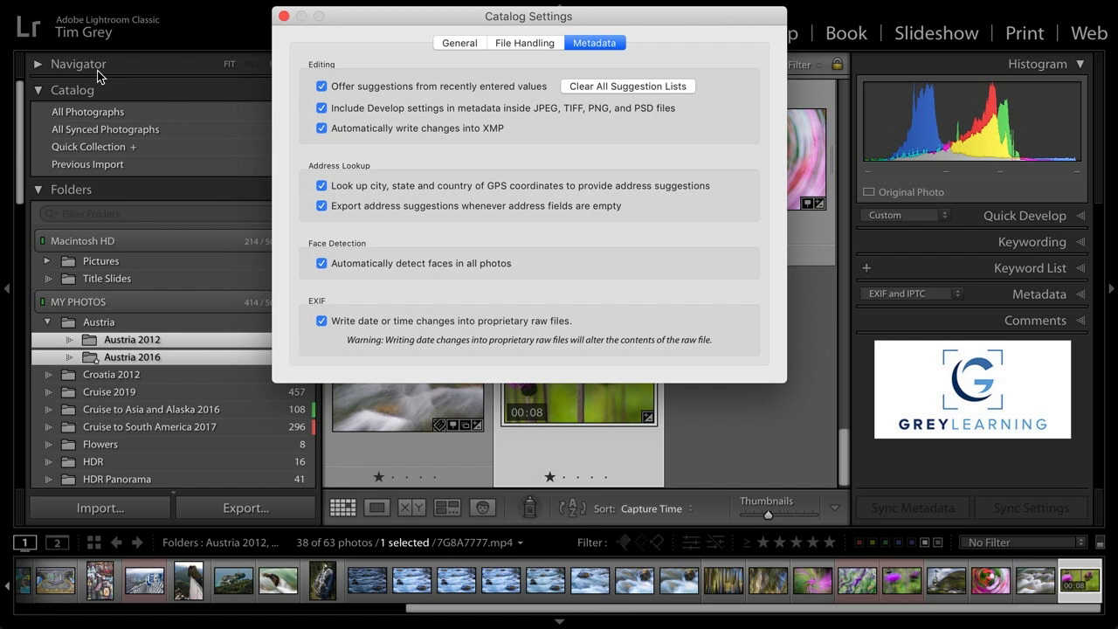
click(450, 46)
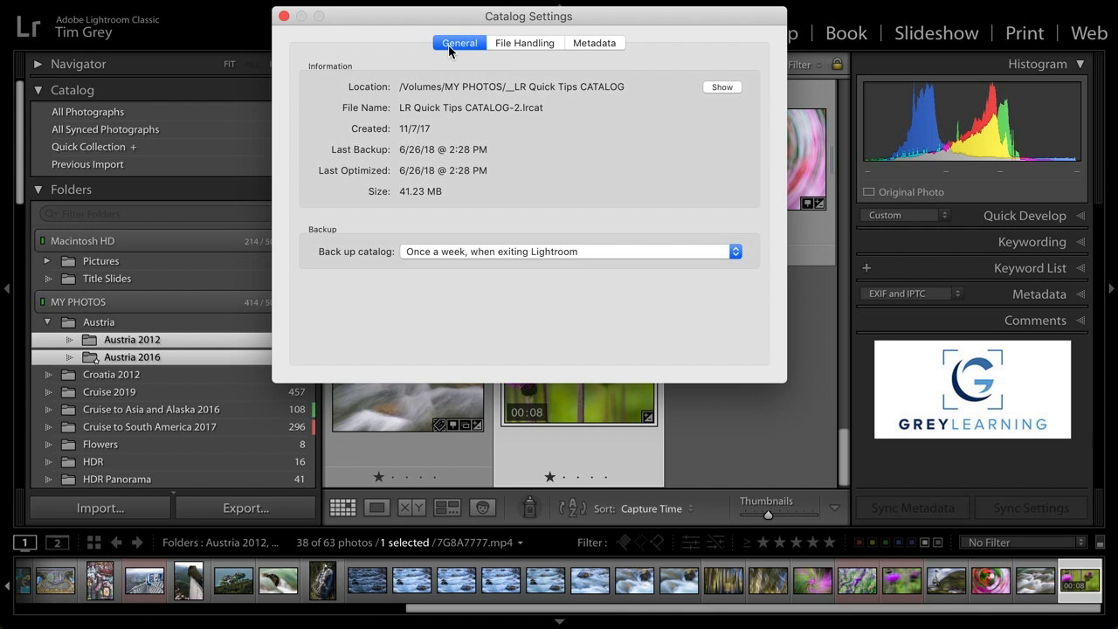
click(486, 257)
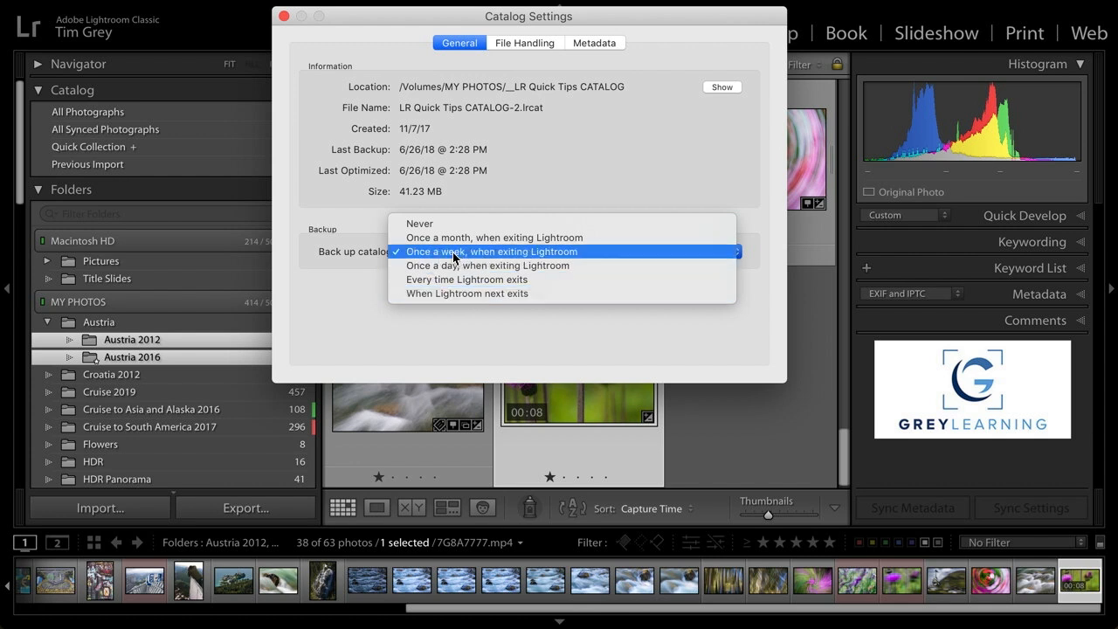
click(474, 334)
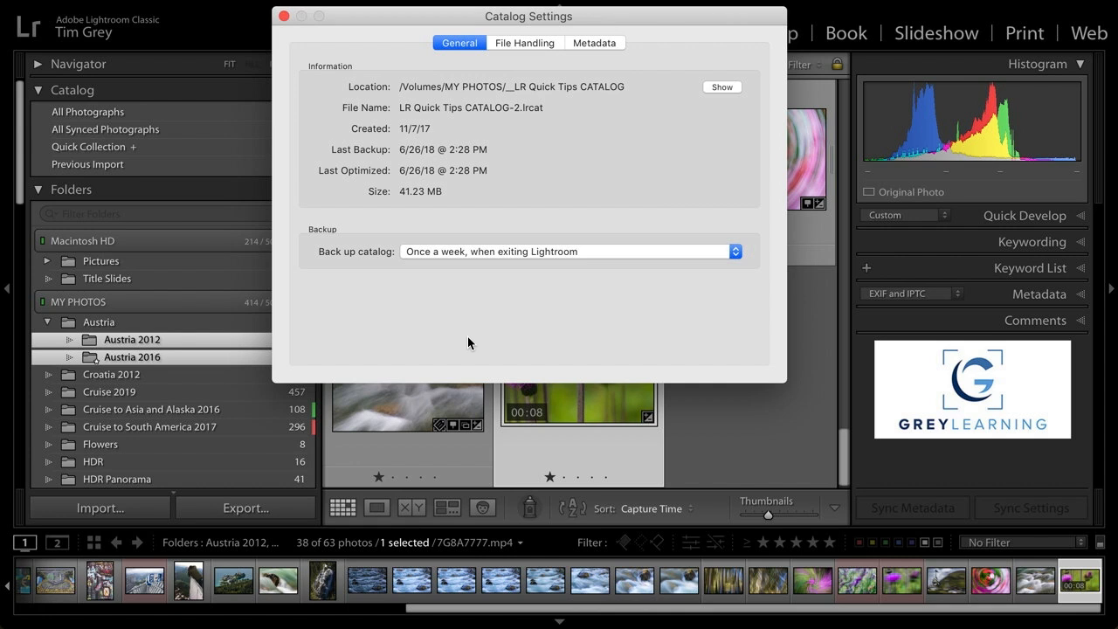
click(284, 16)
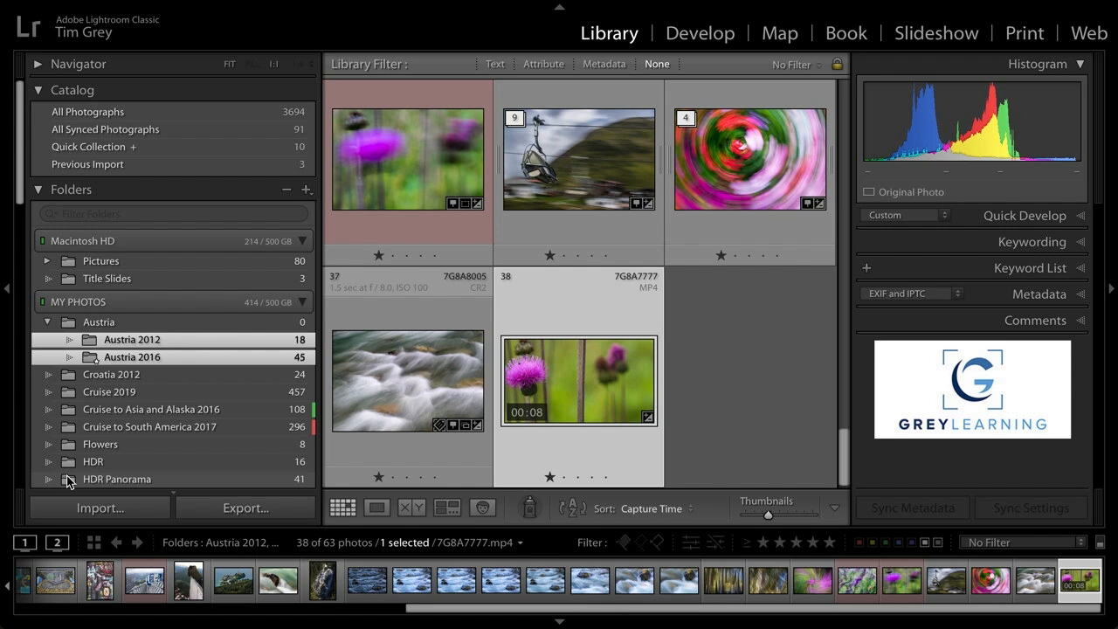
Step: Review the display options for the secondary window and dismiss them without changing anything
click(61, 545)
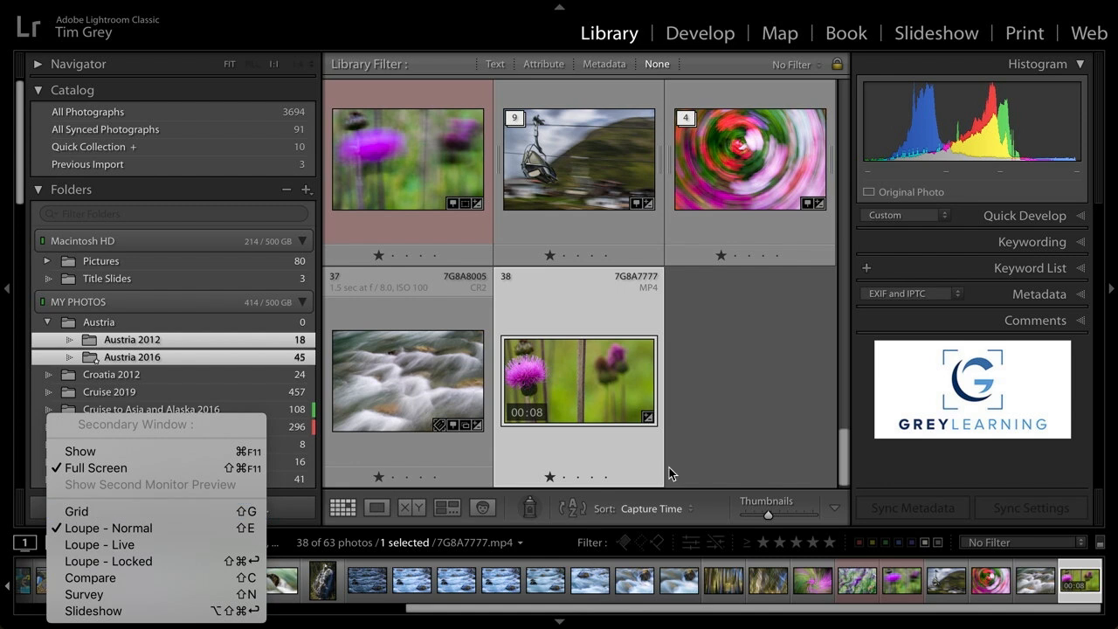
click(707, 450)
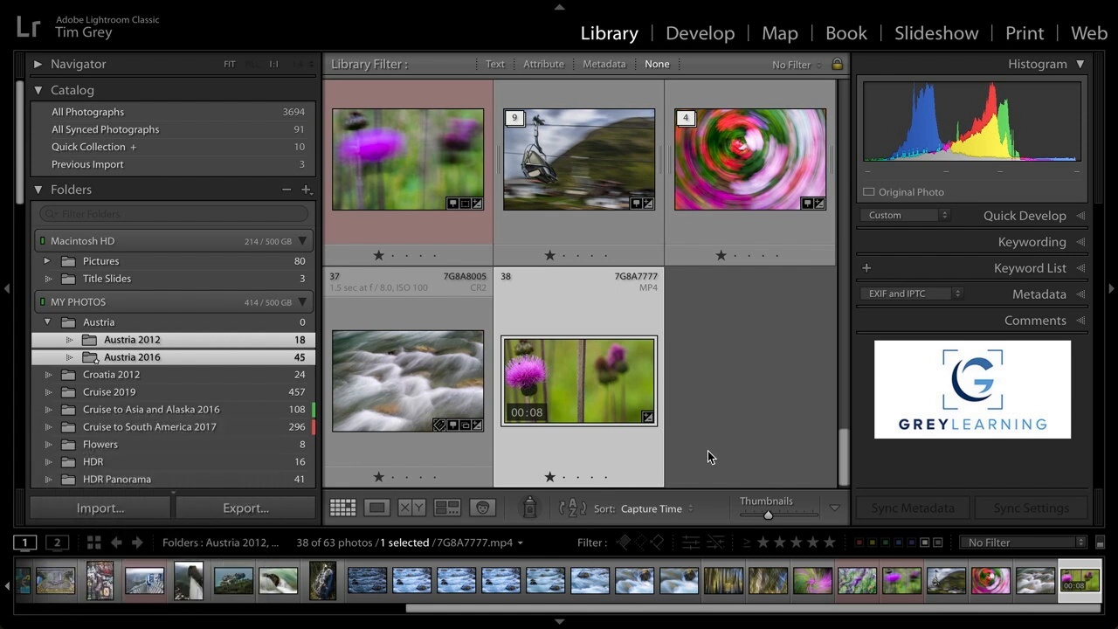
mouse_move(313, 4)
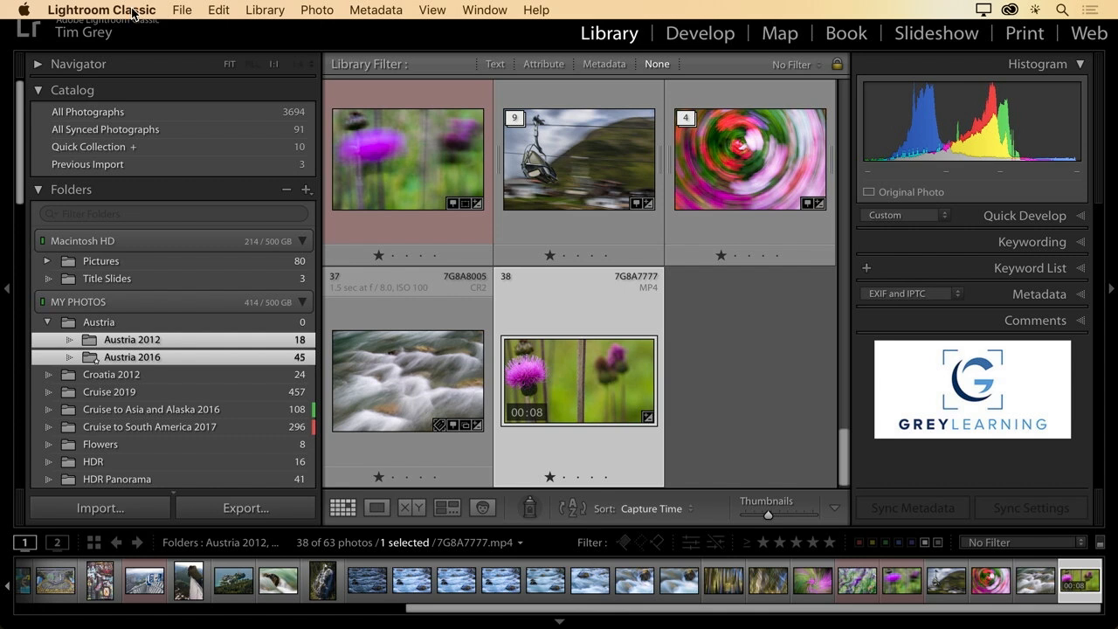
Step: Look through the folders and collections lists, displaying the photos in the Palouse 2019 and Palouse 2017 folders
scroll(170, 285, down, 2)
scroll(169, 280, down, 4)
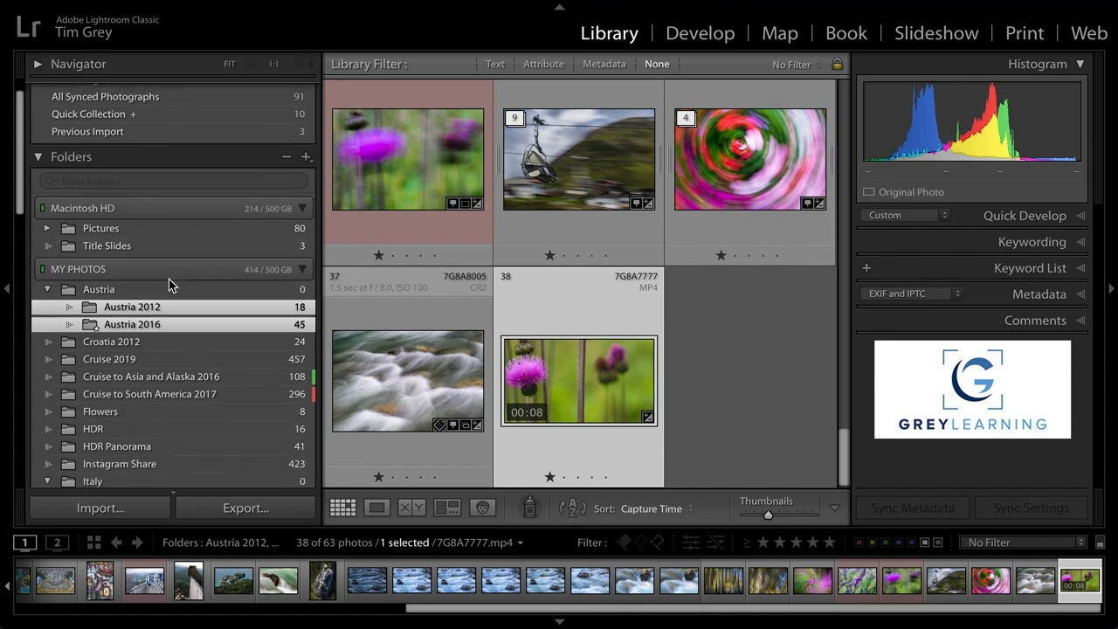
scroll(169, 278, down, 15)
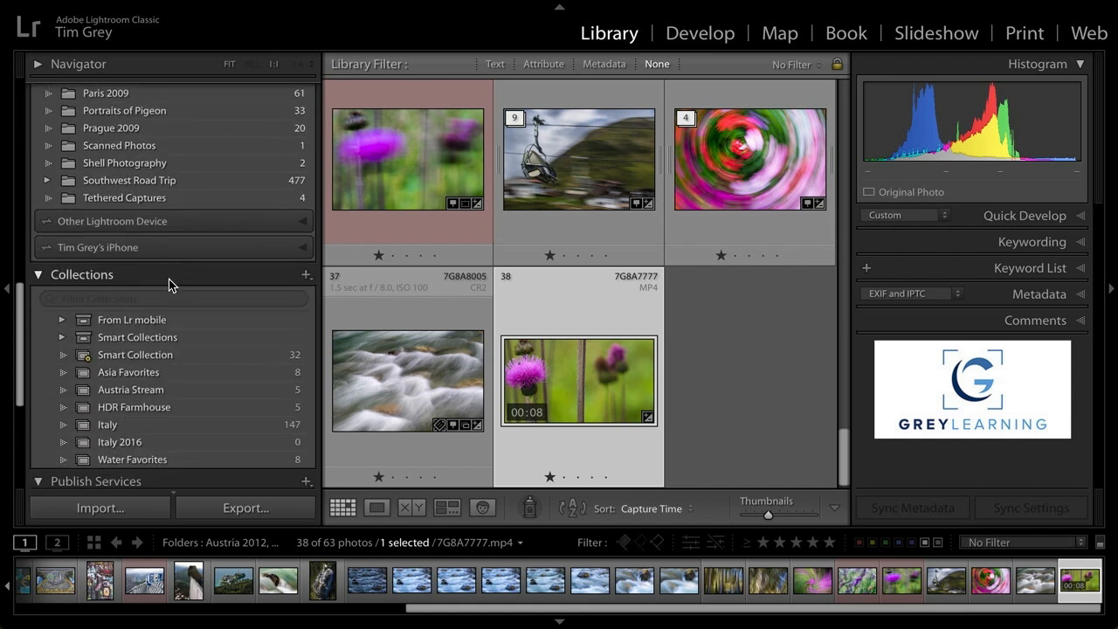
scroll(169, 279, down, 4)
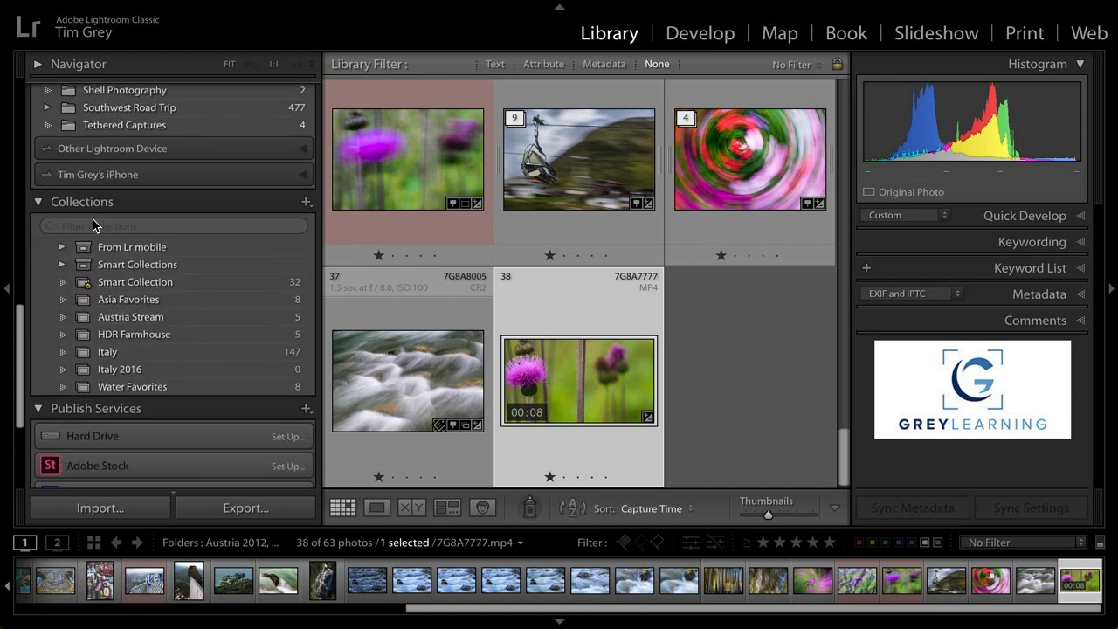
scroll(79, 219, up, 9)
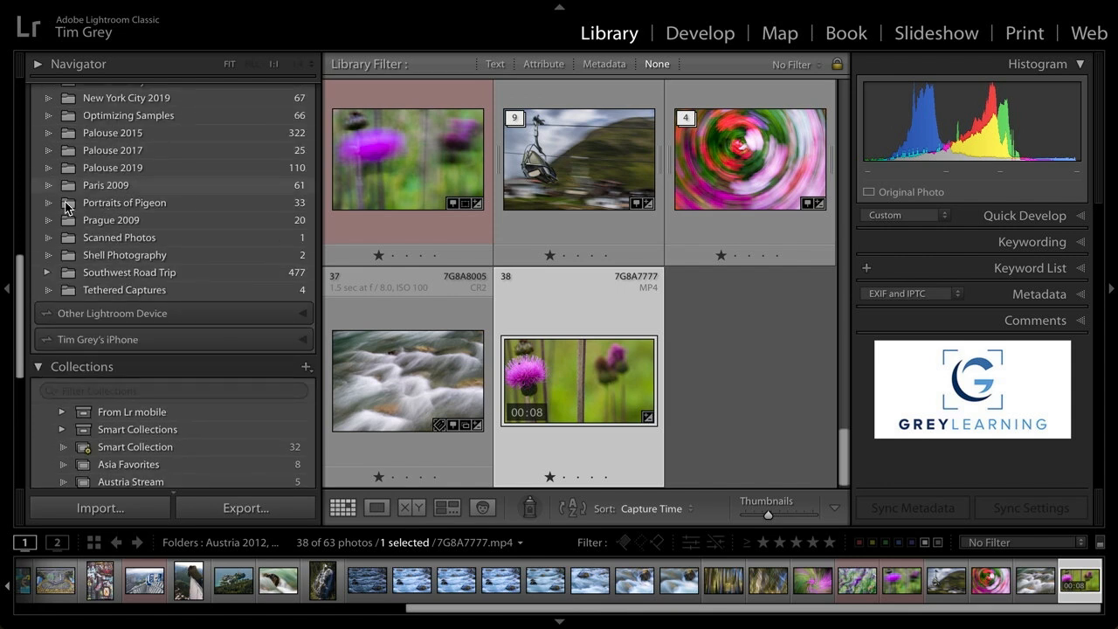
click(113, 168)
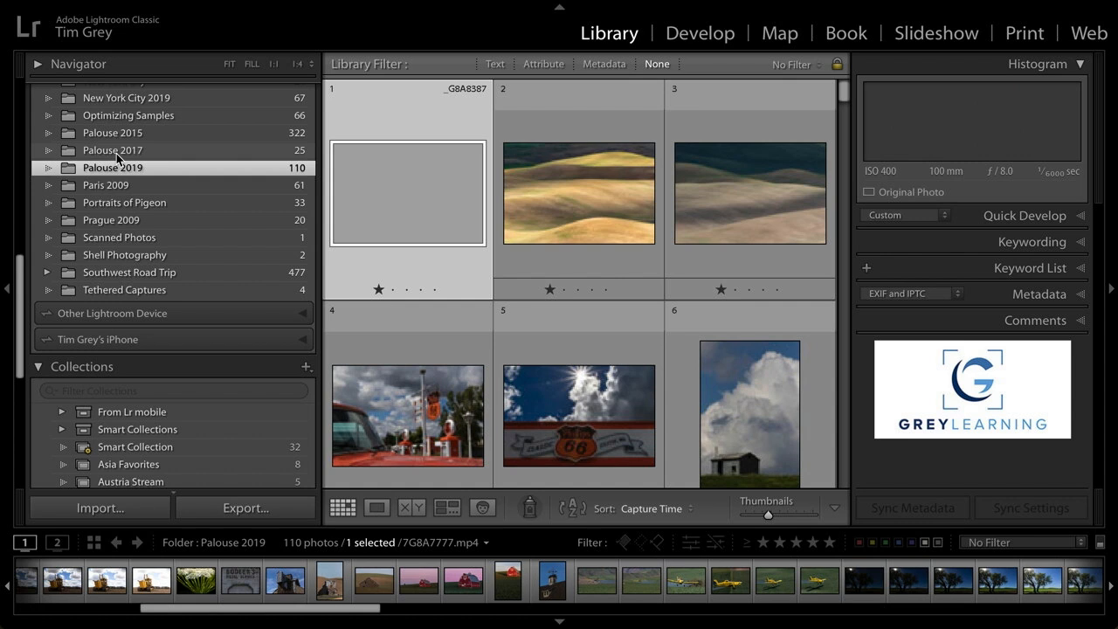
click(116, 153)
Step: Browse the Italy, Italy 2016, Austria Stream and Asia Favorites collections, ending on Water Favorites
scroll(131, 265, down, 3)
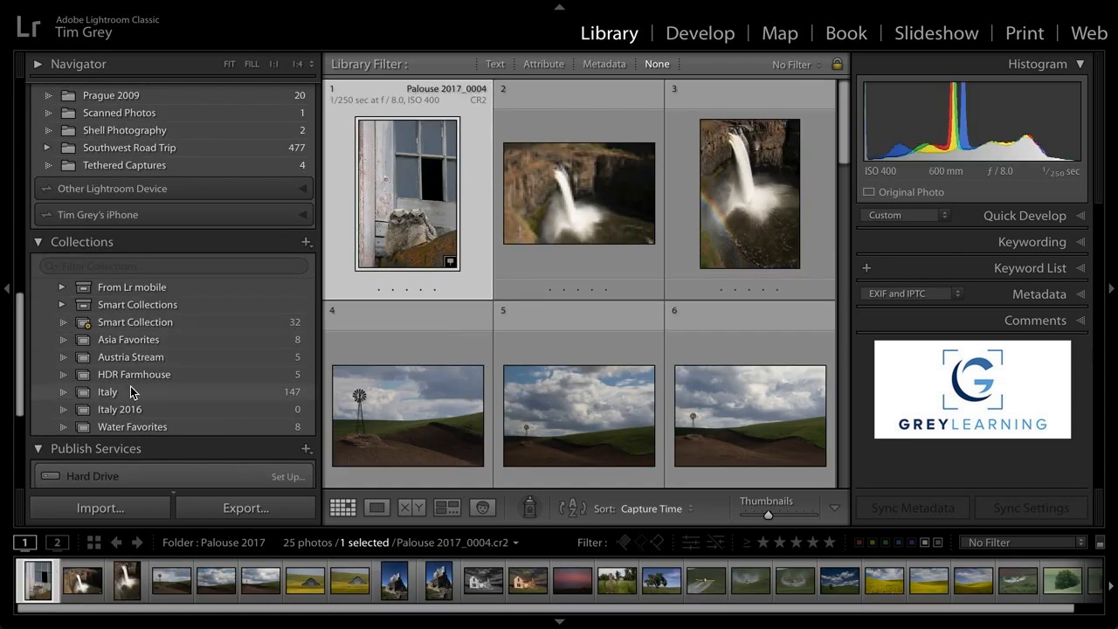
click(150, 395)
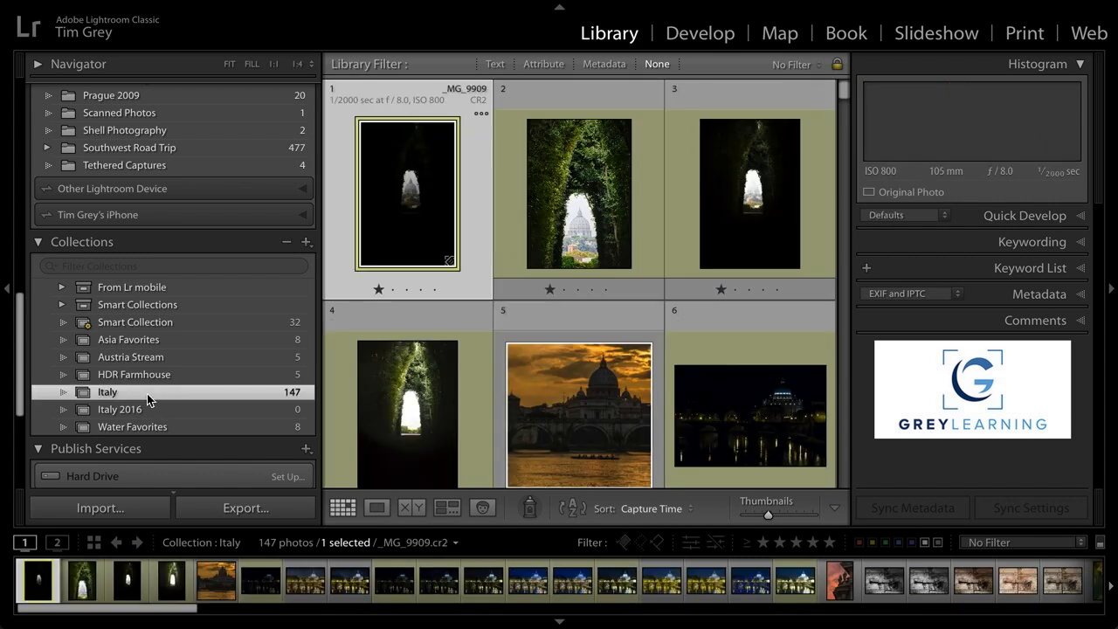
click(137, 410)
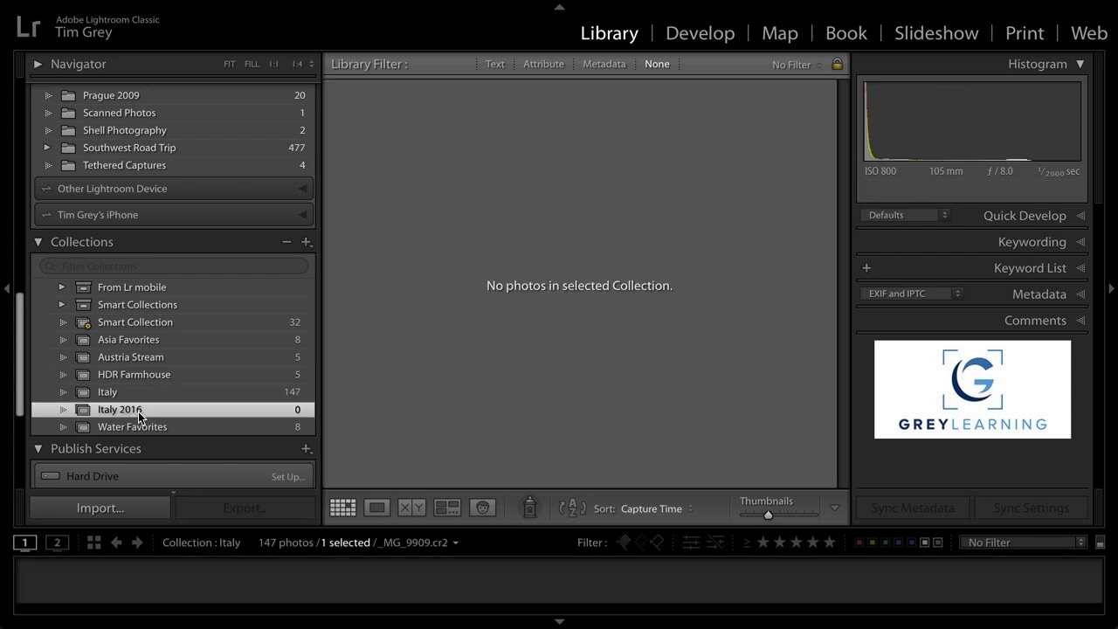
click(141, 356)
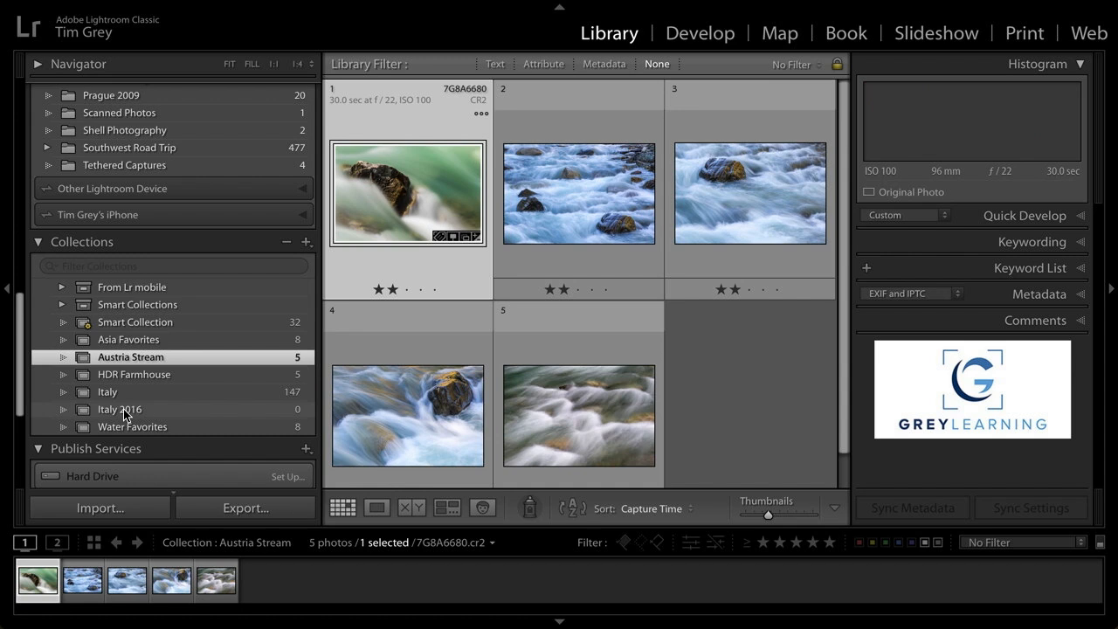
click(144, 342)
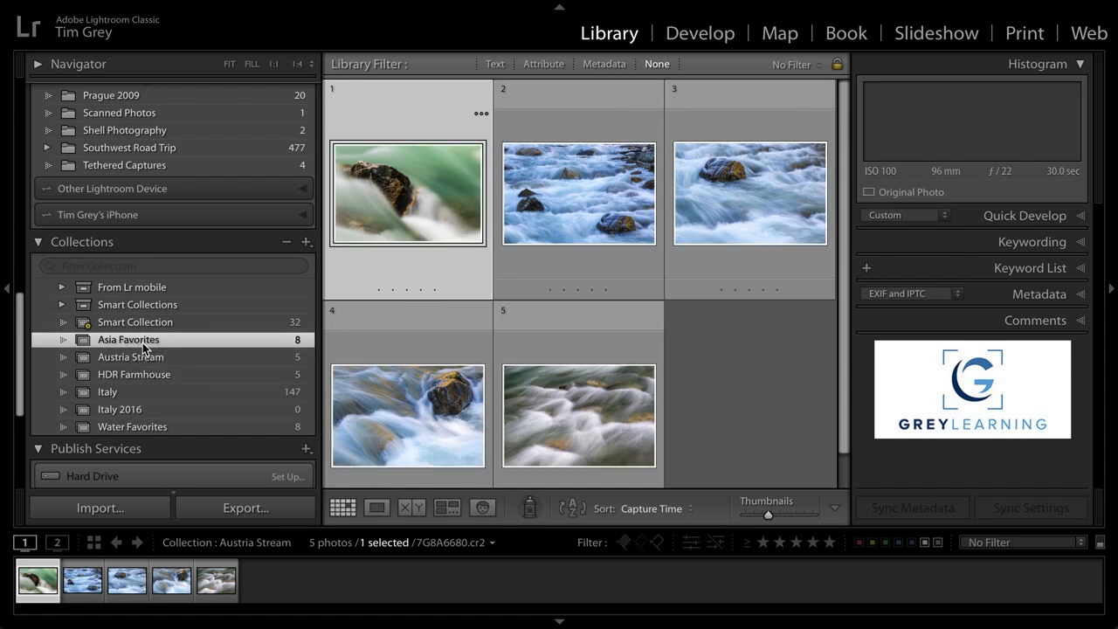
click(139, 425)
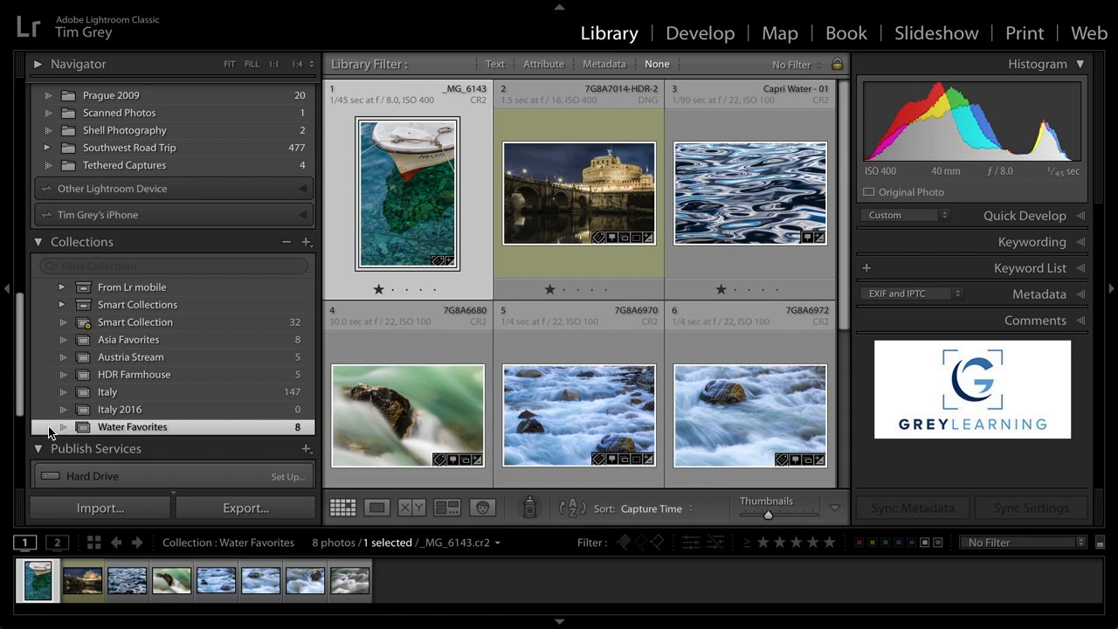
Step: Check the background activity status for Lightroom sync, address lookup and face detection
click(109, 32)
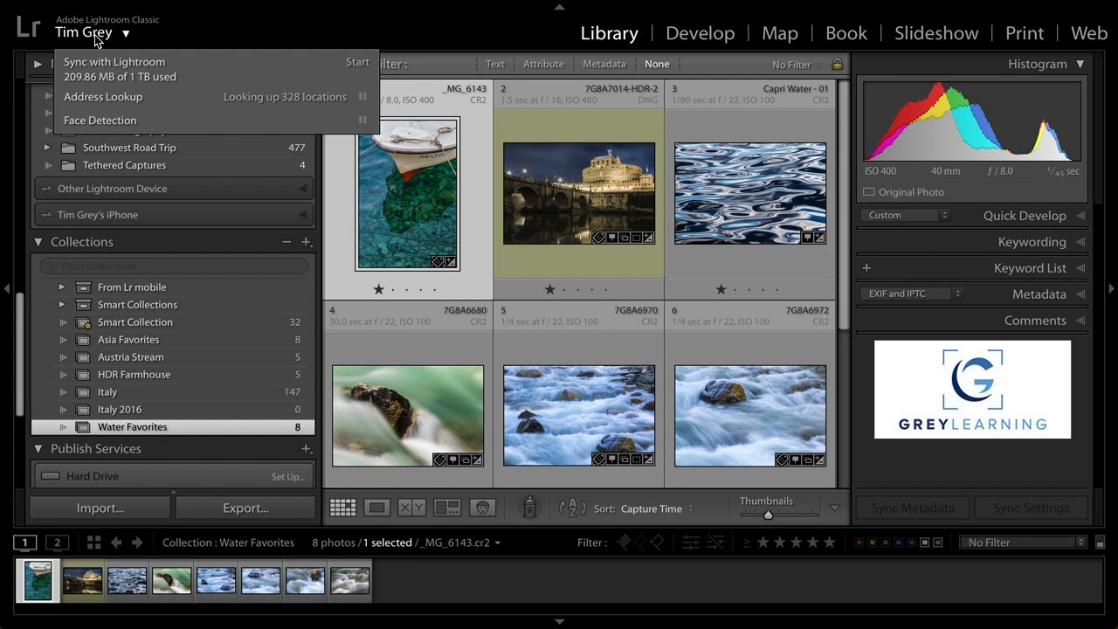
mouse_move(139, 78)
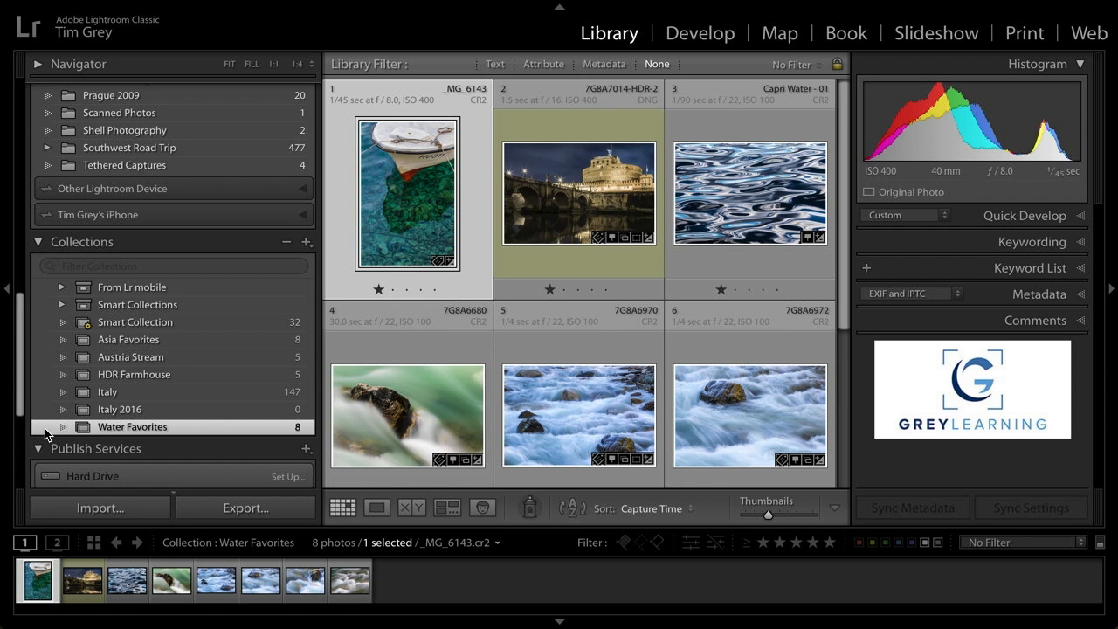
Step: Review the general, file handling and metadata options in the catalog settings and close them without changing anything
click(115, 9)
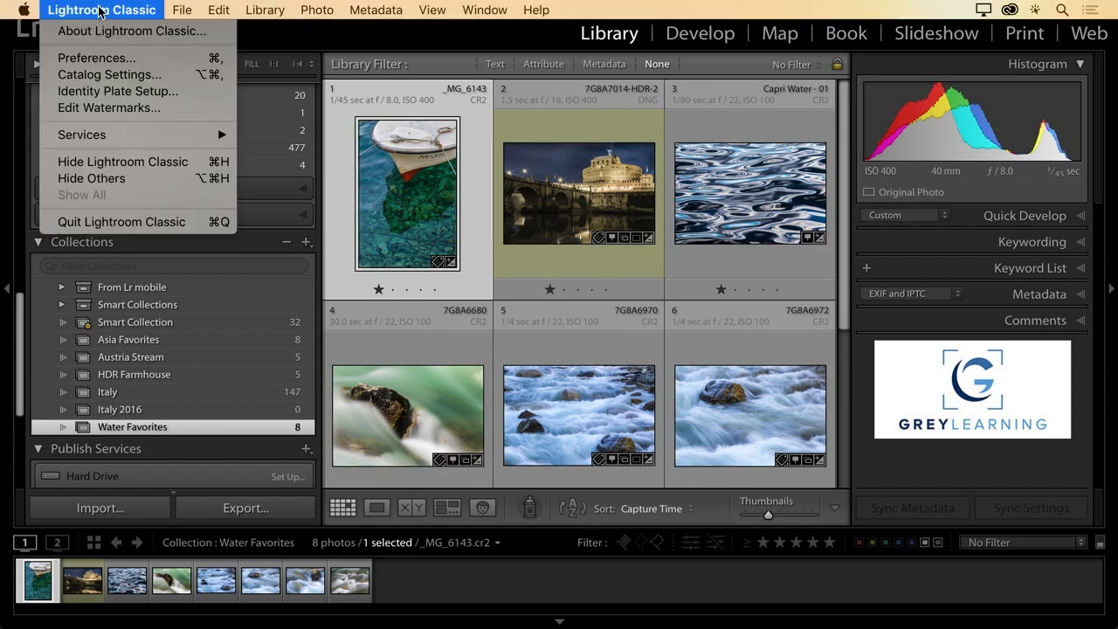
click(114, 75)
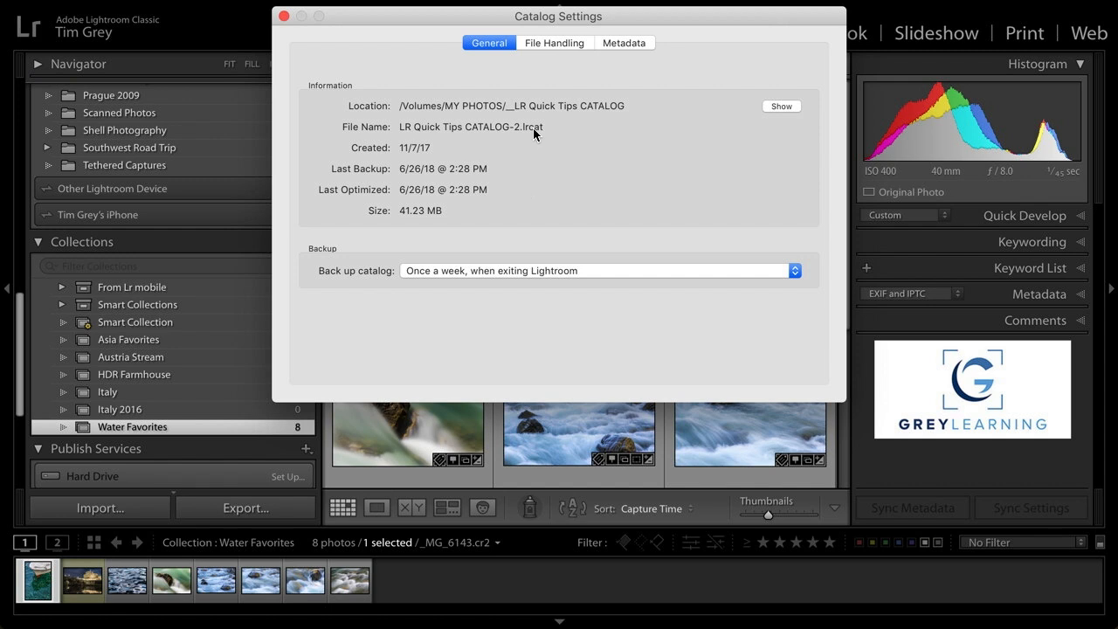
click(545, 45)
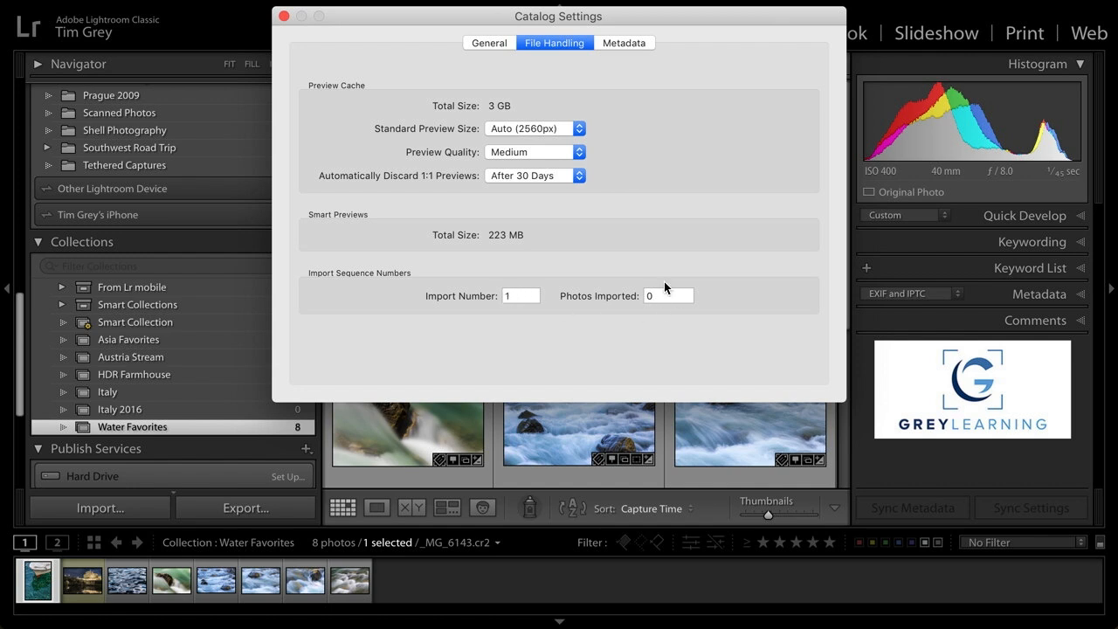
click(617, 41)
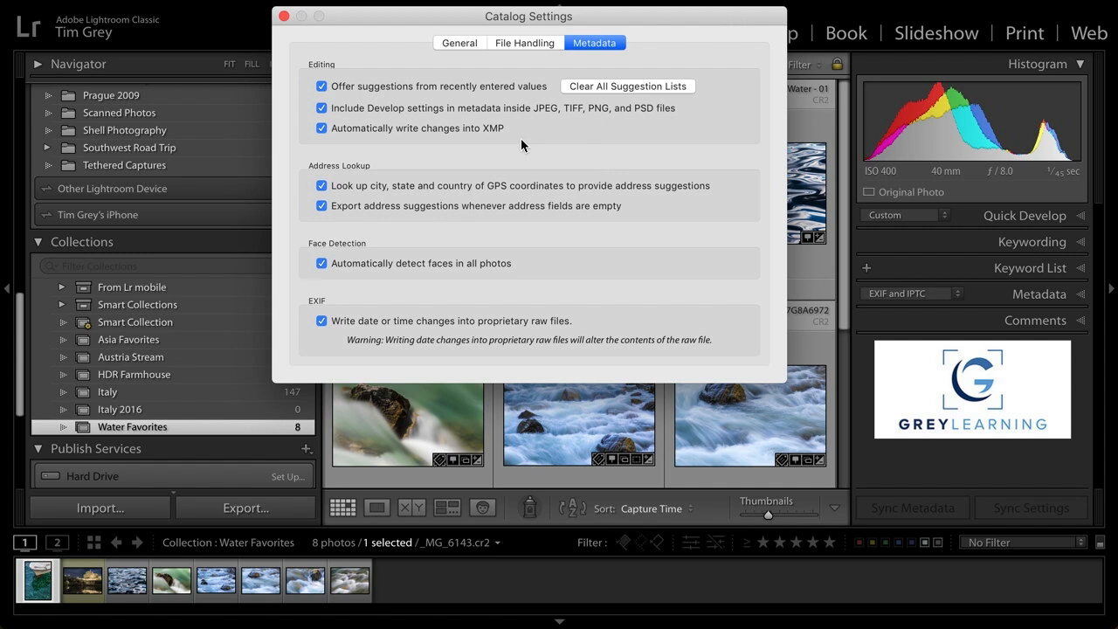
click(283, 17)
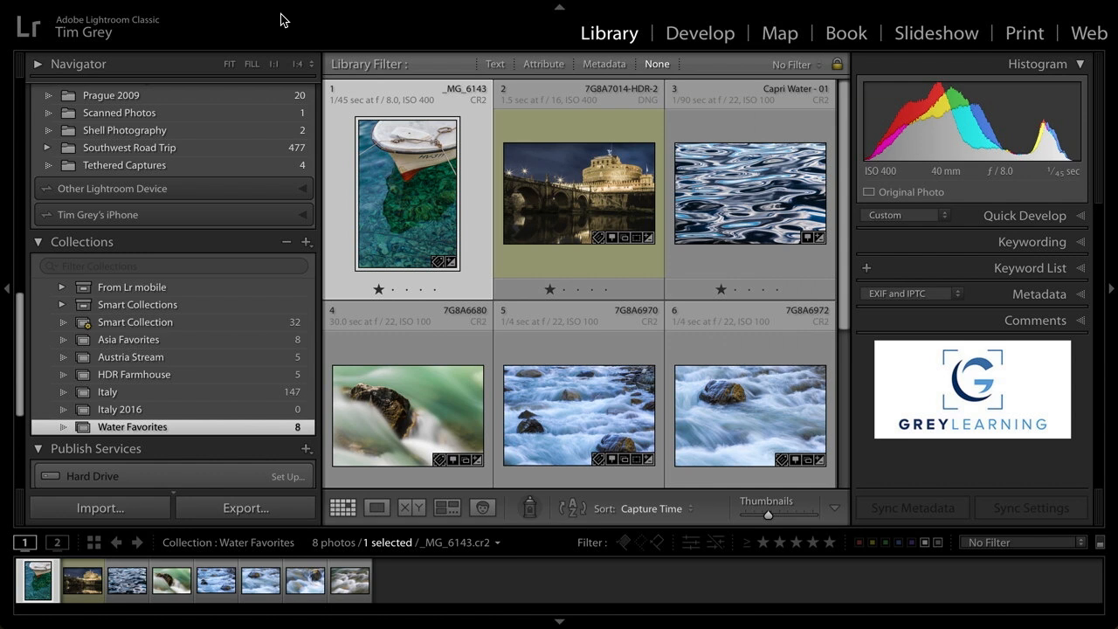
Step: In the preferences, set the default startup catalog to the Lightroom master catalog stored in the Pictures folder
click(96, 9)
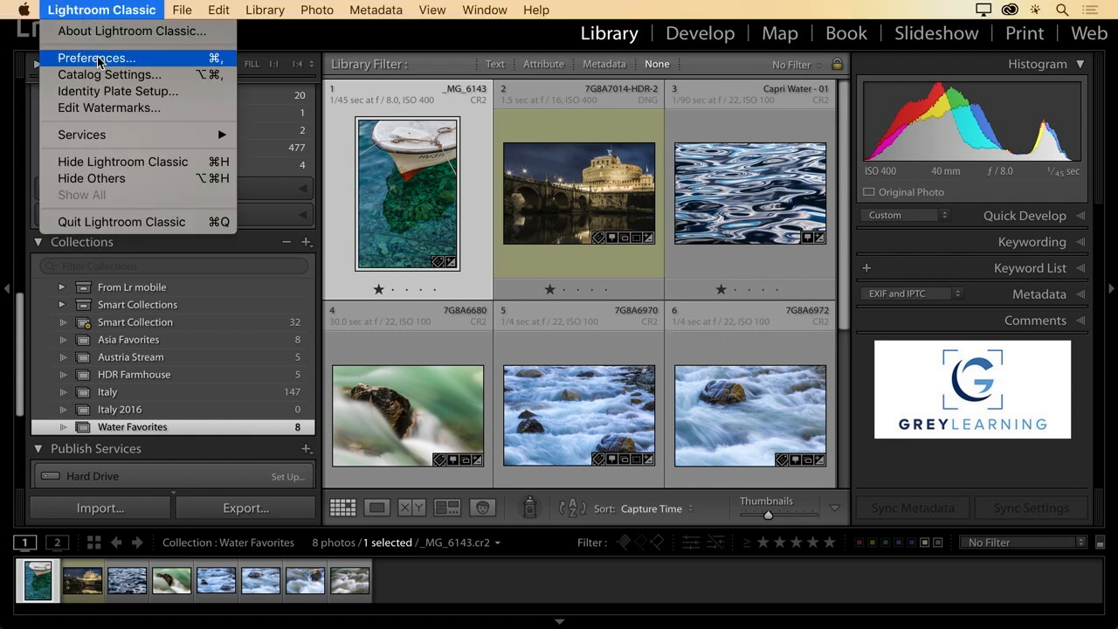
click(169, 66)
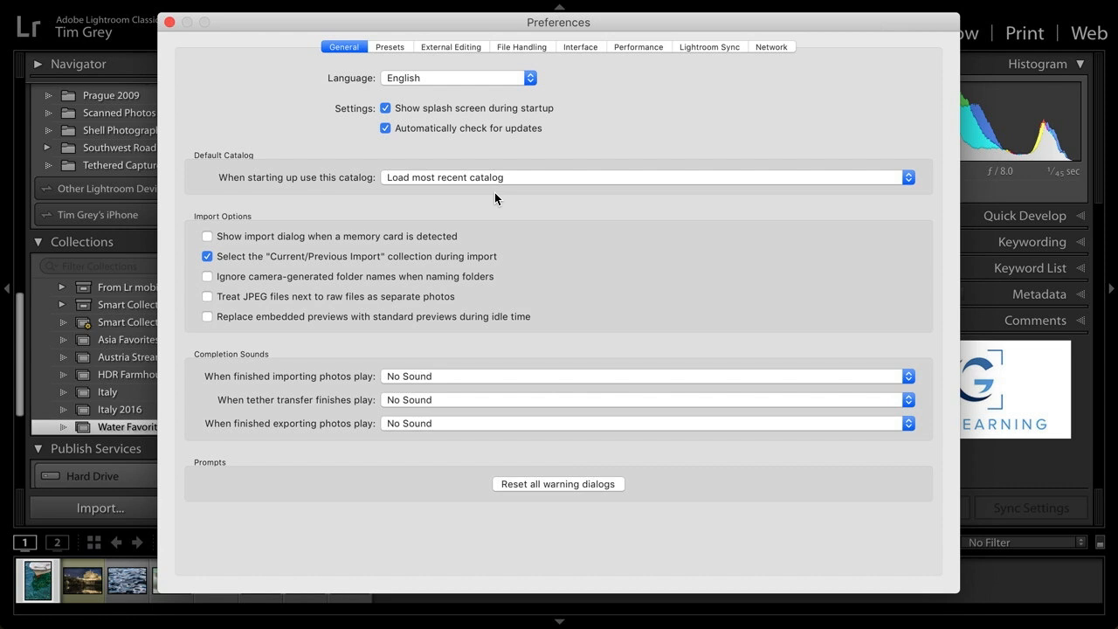
click(470, 177)
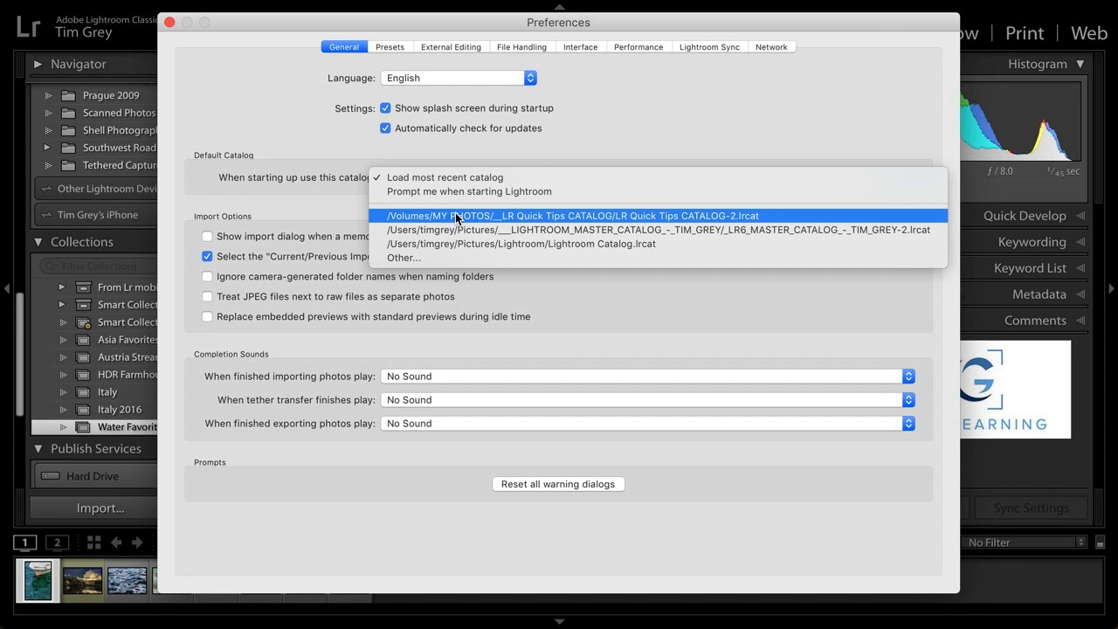
click(334, 119)
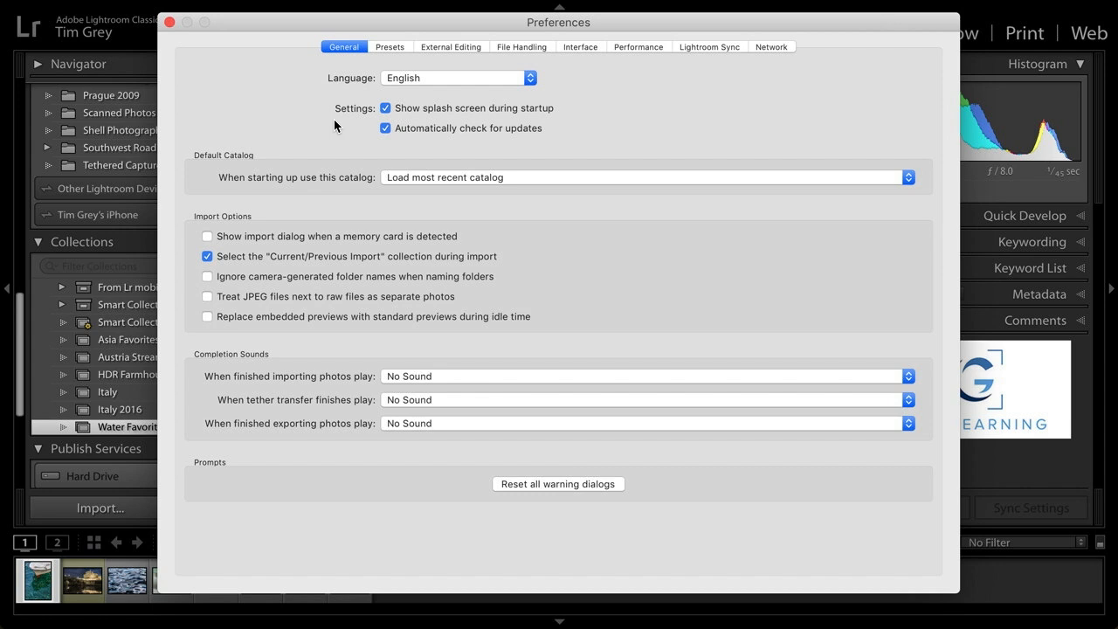
click(415, 177)
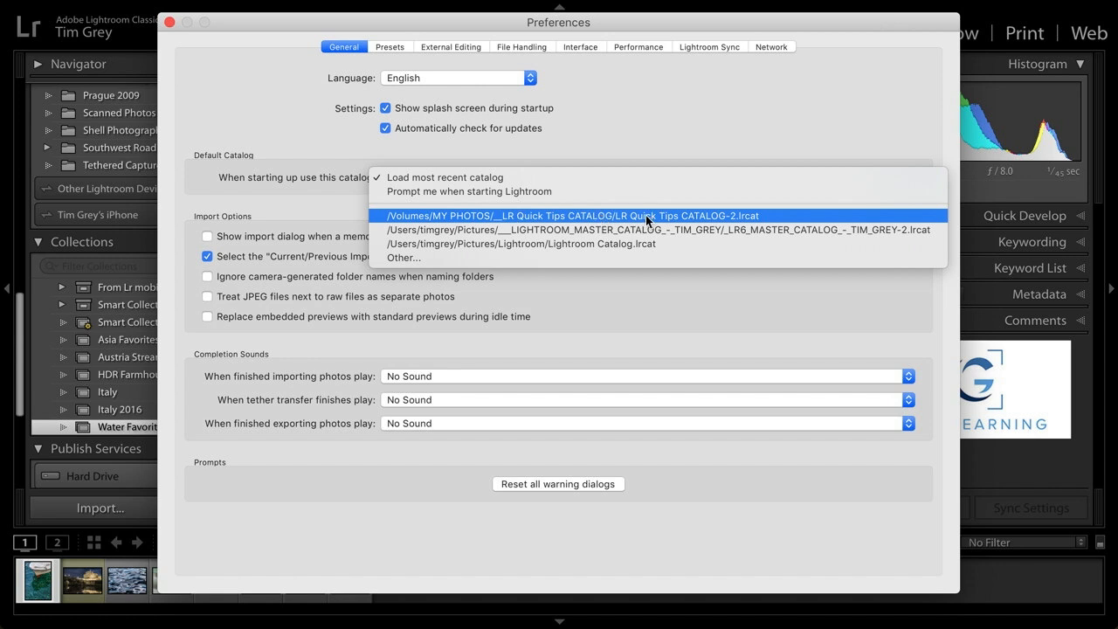
click(651, 140)
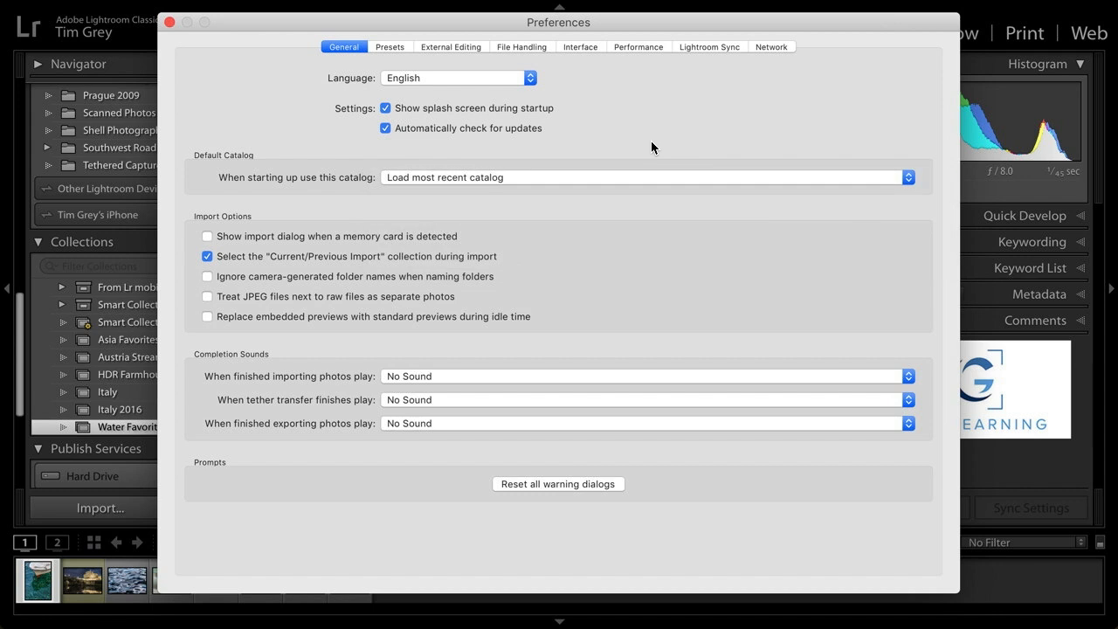
click(518, 179)
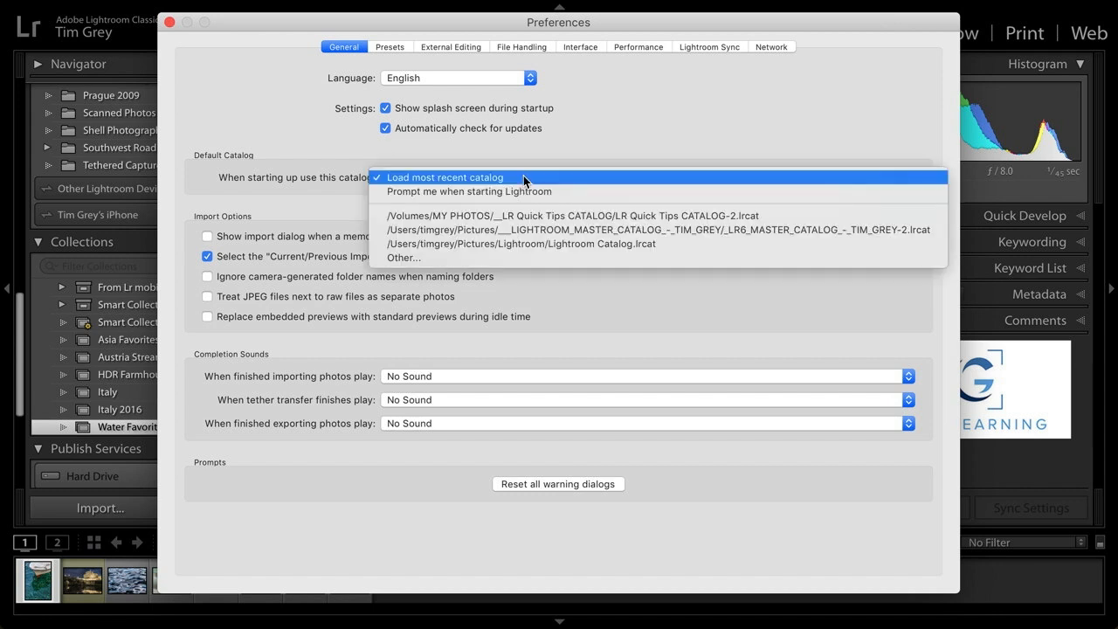
click(599, 227)
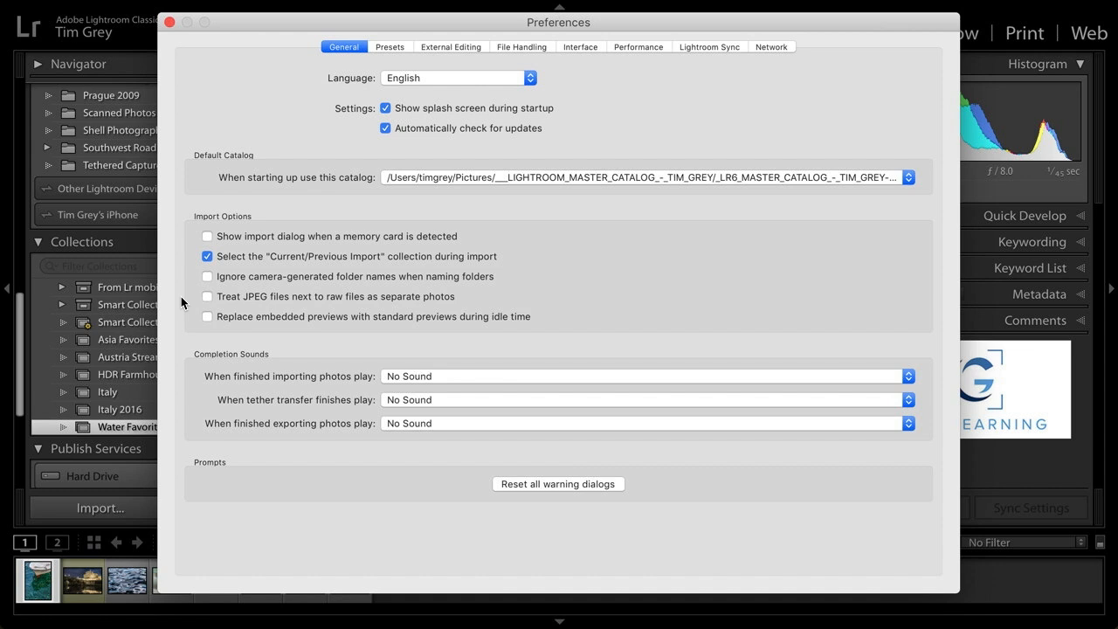
Step: Review the Performance and Interface preferences, close them, and check the Keywording options for the selected photo
click(636, 47)
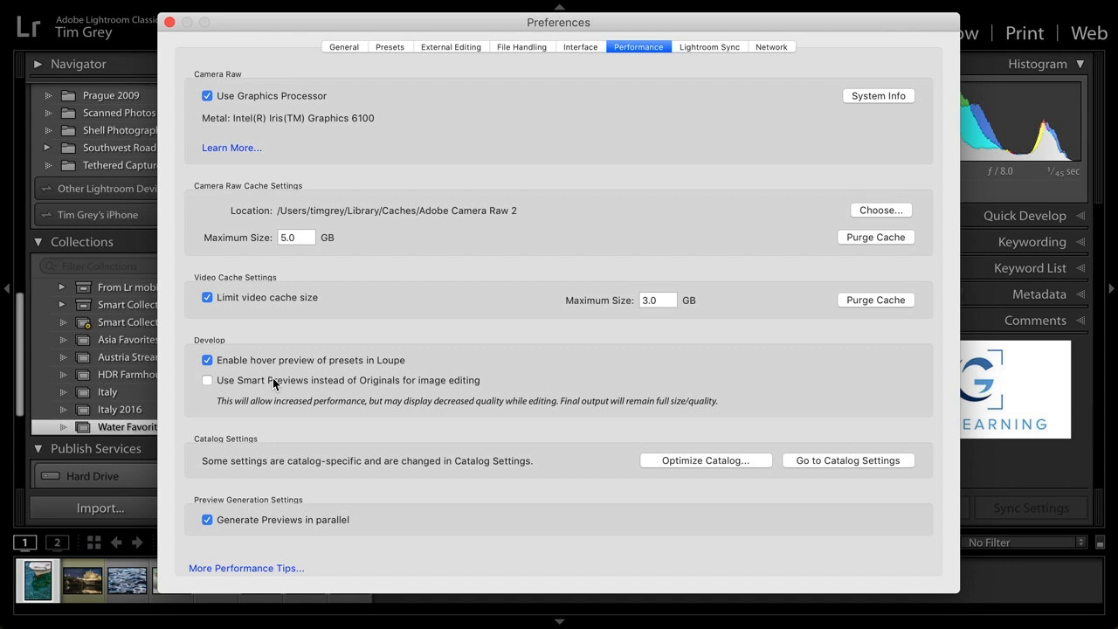
click(580, 47)
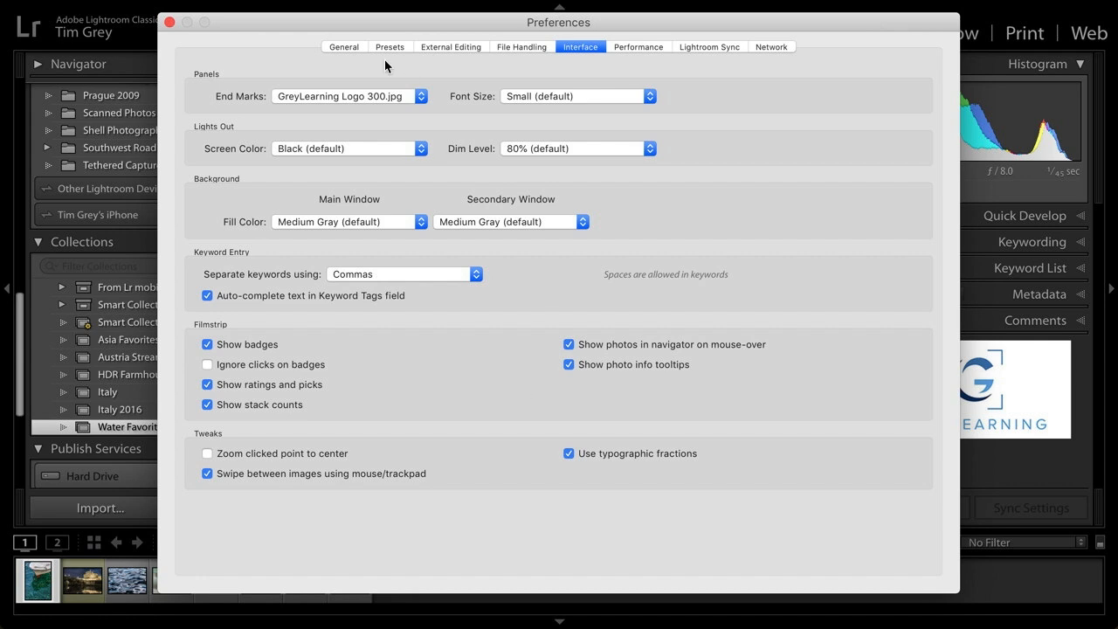
click(169, 22)
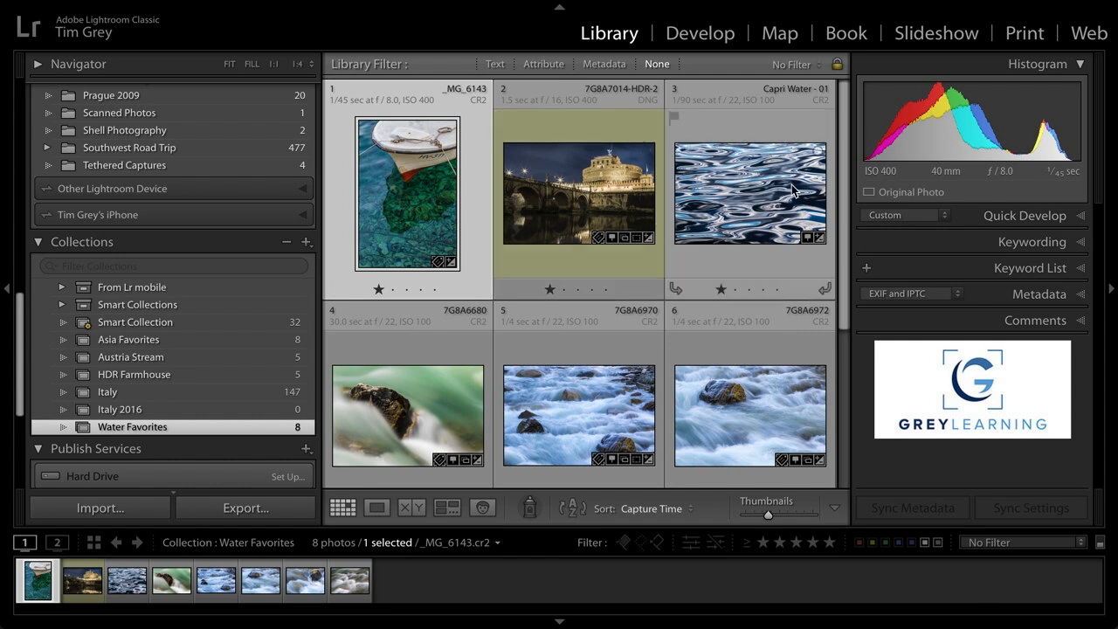
click(983, 242)
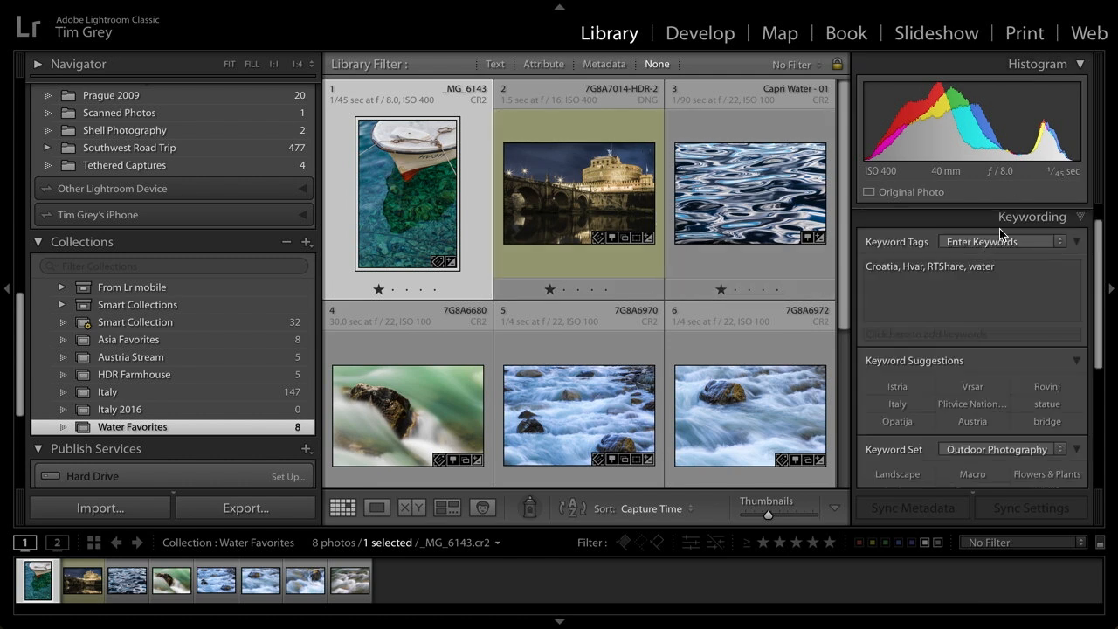
click(1003, 226)
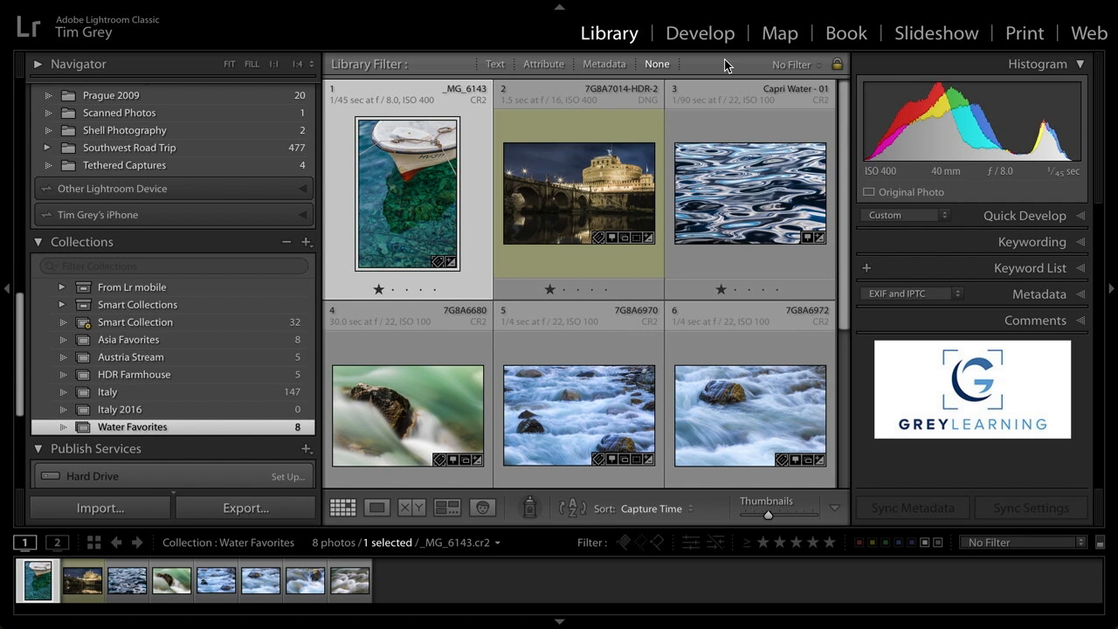
Step: Filter All Photographs by metadata label, viewing the photos labeled Select and those labeled Green
click(611, 69)
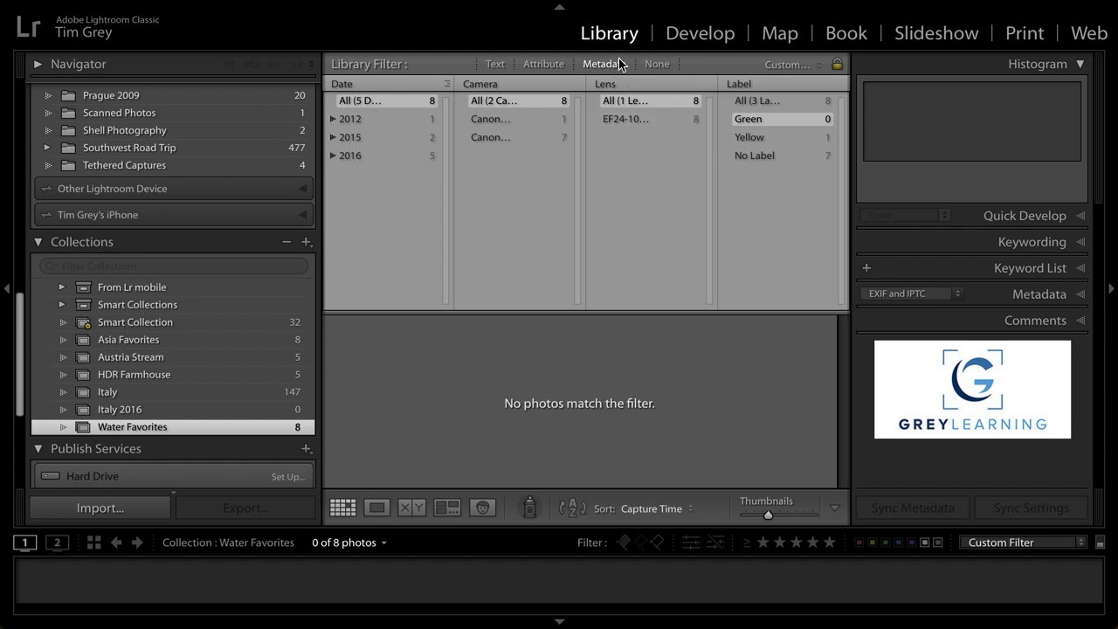
click(738, 85)
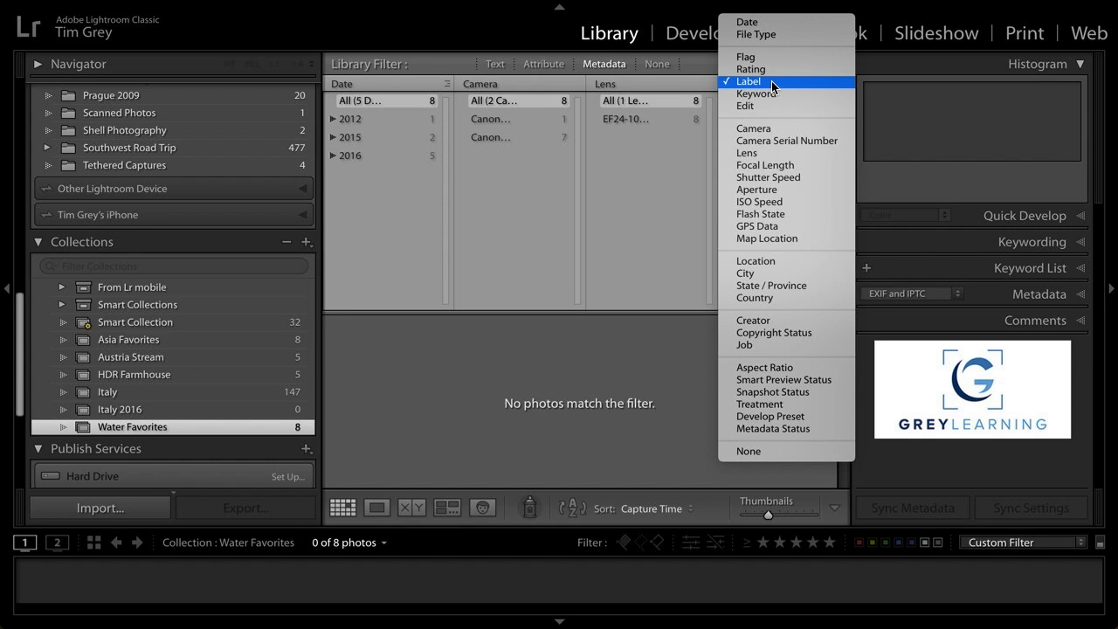
click(771, 81)
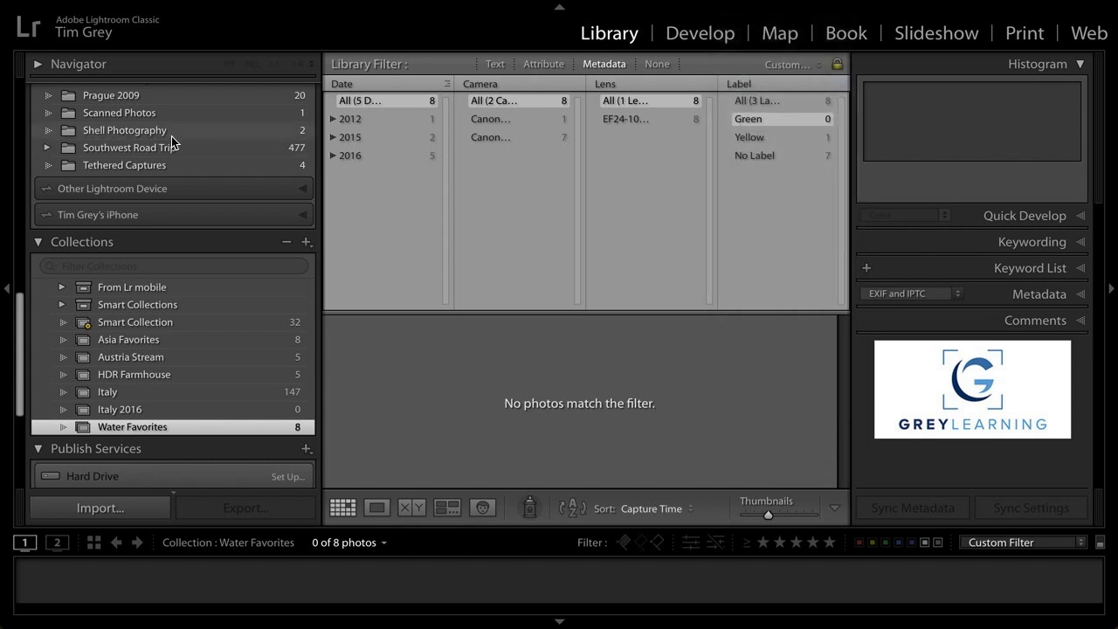
scroll(171, 136, up, 10)
click(114, 111)
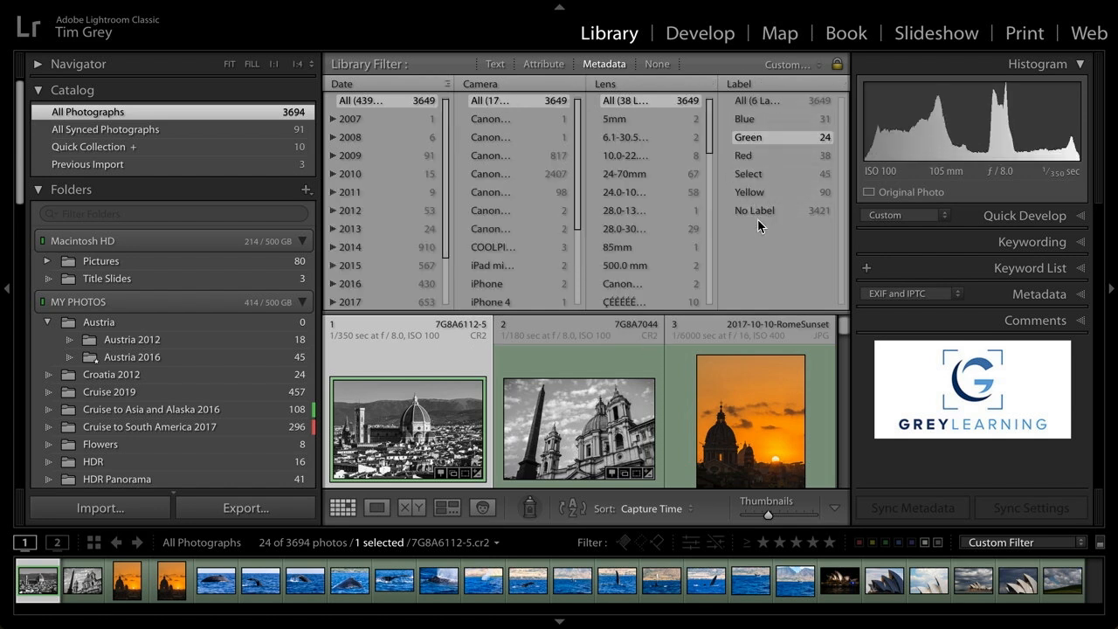
click(759, 175)
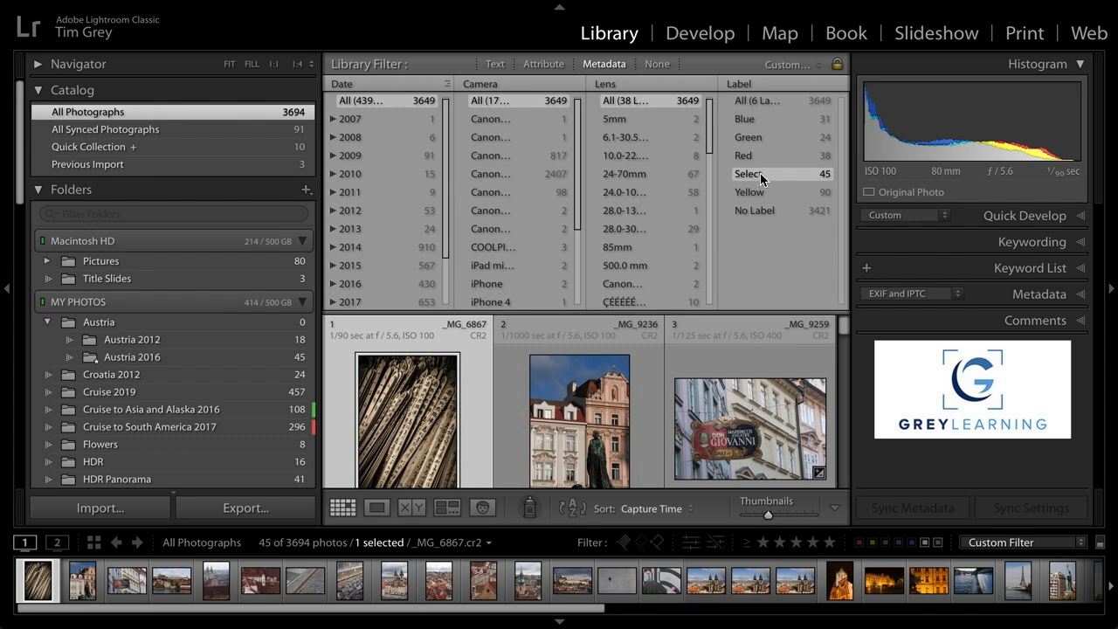
click(759, 136)
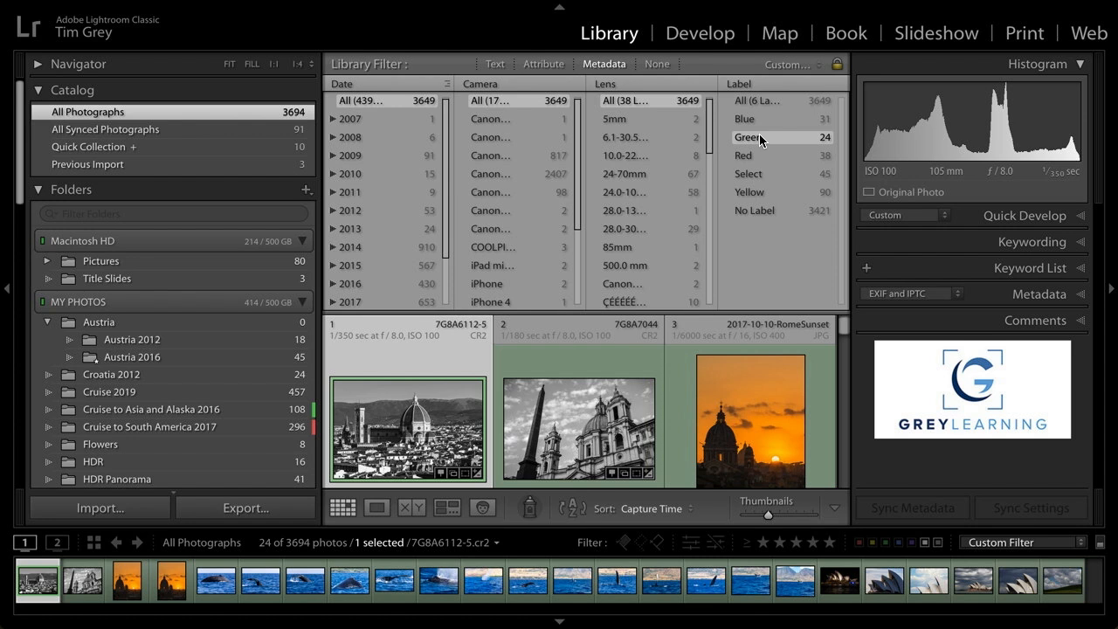
Step: Display the Title Slides folder with the library filter turned off
click(187, 278)
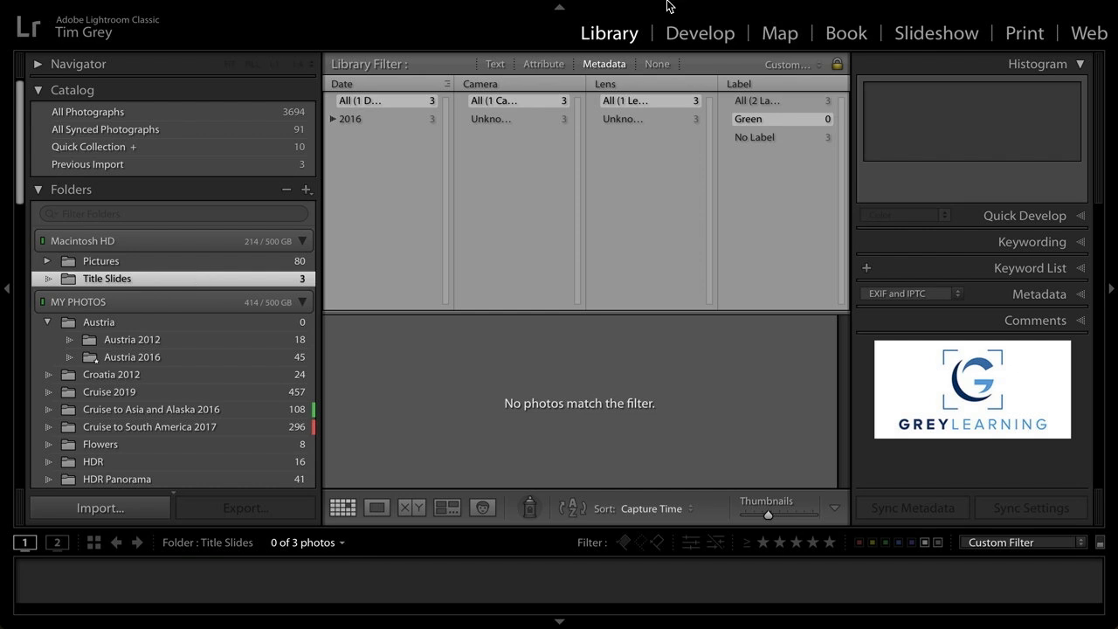
click(657, 63)
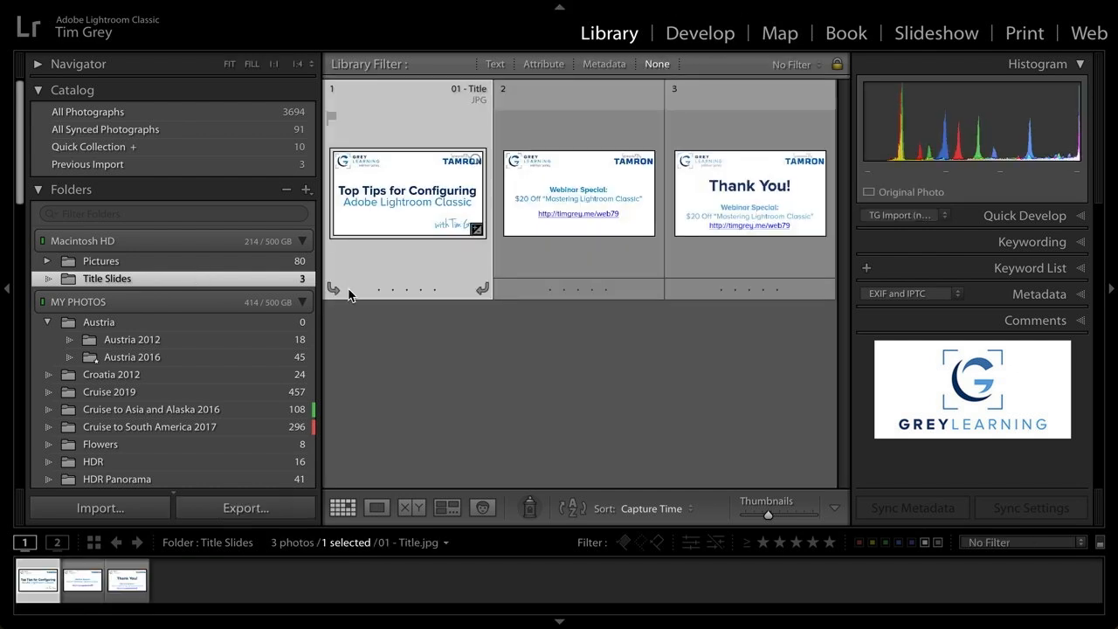